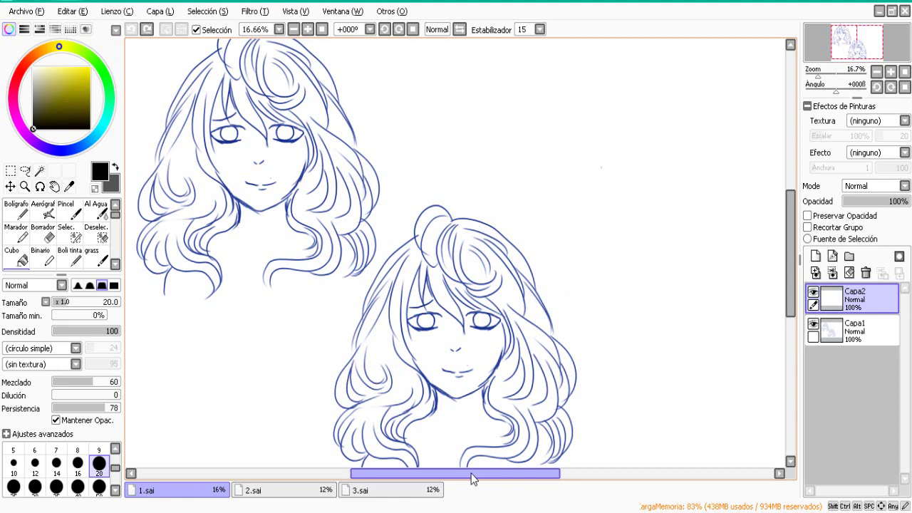
Try a stroke over the upper-left head's face, then undo back to the single sketch layer Capa1.
{"action": "left_click_drag", "start_coordinate": [471, 473], "coordinate": [426, 465]}
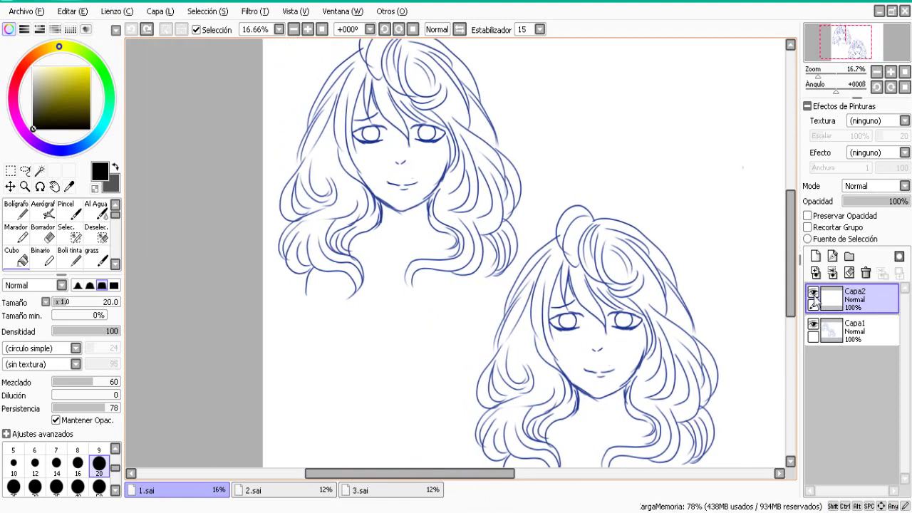
{"action": "left_click_drag", "start_coordinate": [790, 298], "coordinate": [787, 278]}
{"action": "left_click", "coordinate": [308, 30]}
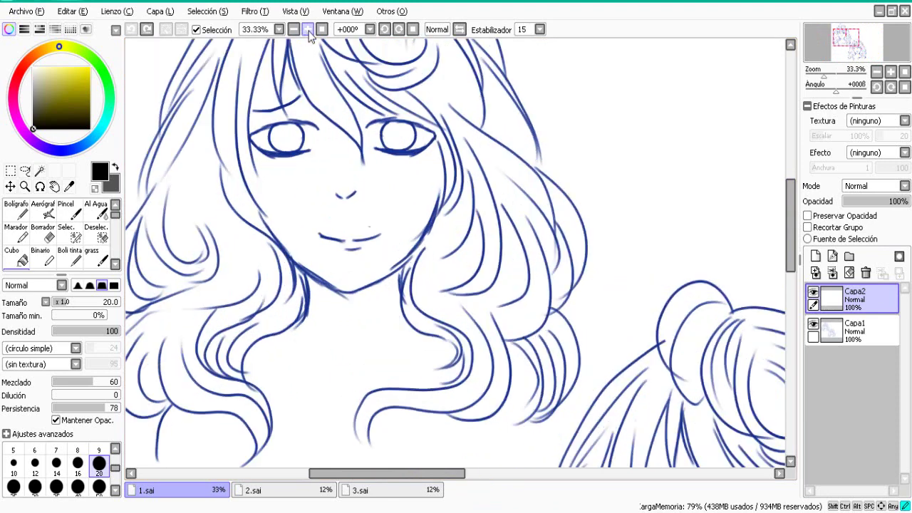
{"action": "left_click_drag", "start_coordinate": [292, 184], "coordinate": [276, 276]}
{"action": "left_click", "coordinate": [132, 30]}
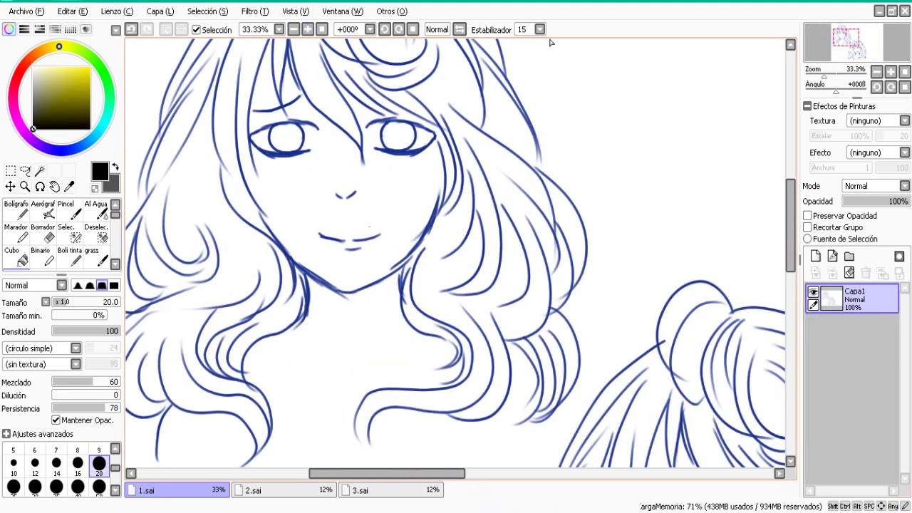
Set the stabilizer to S-7, draw a test stroke across the hair and undo it.
{"action": "left_click", "coordinate": [540, 29]}
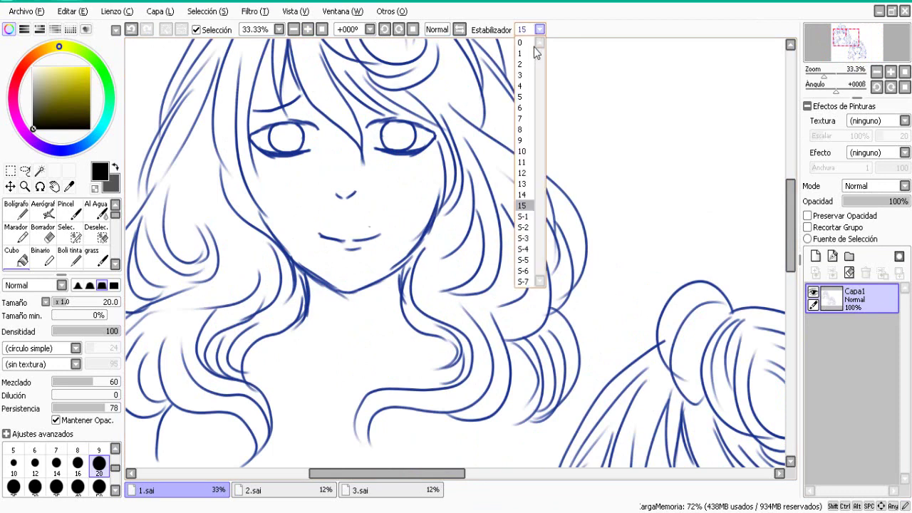
{"action": "left_click", "coordinate": [524, 211]}
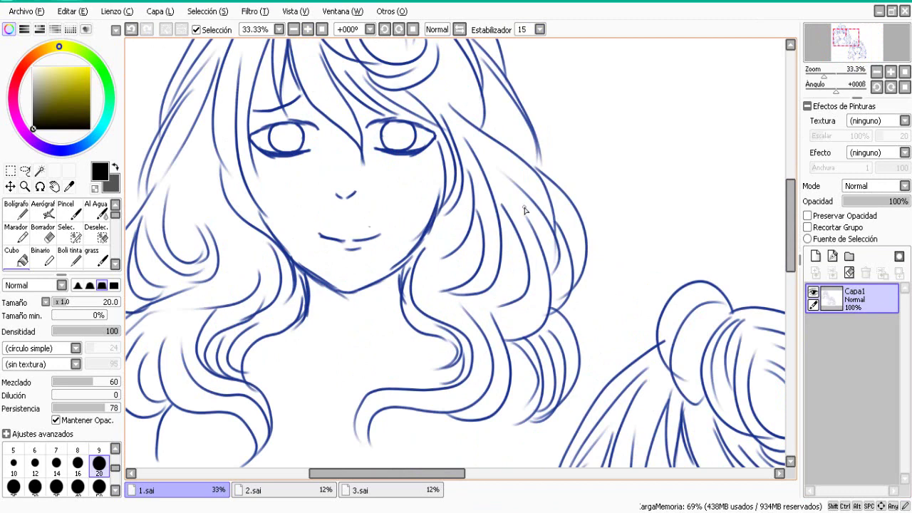
{"action": "left_click", "coordinate": [539, 30]}
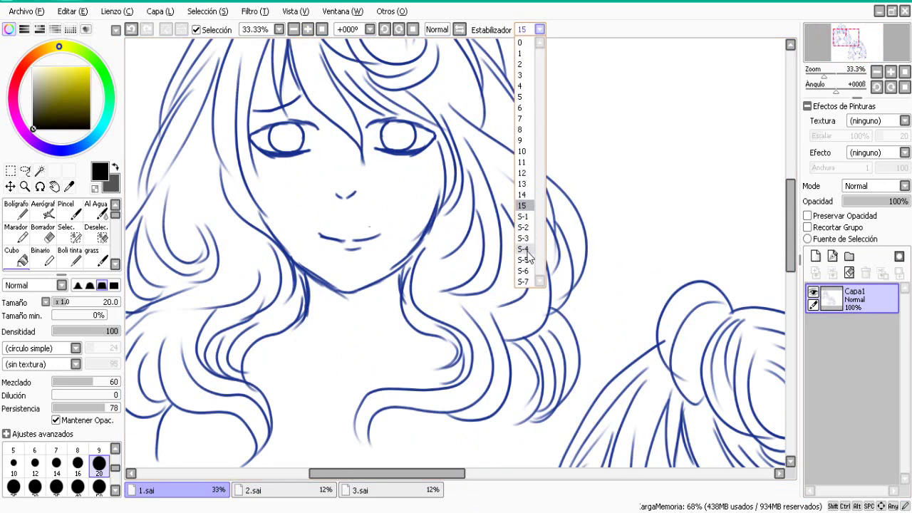
{"action": "left_click", "coordinate": [523, 281]}
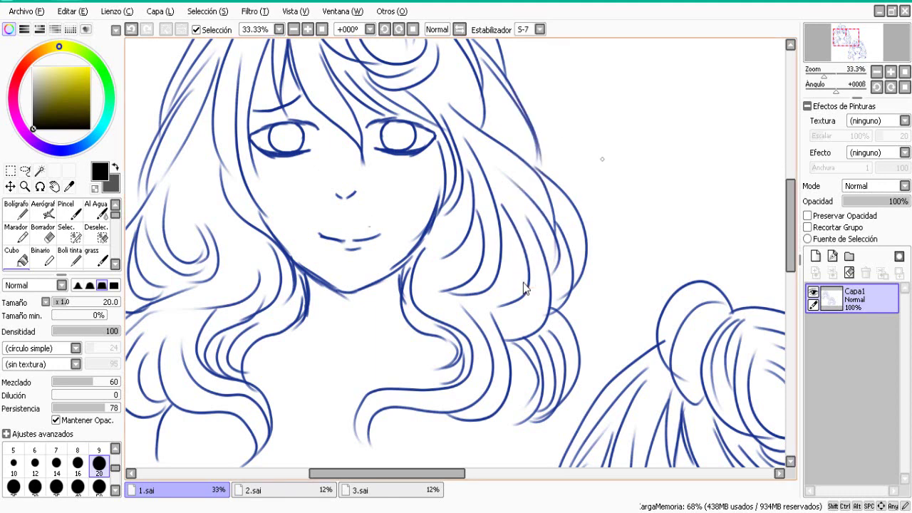
{"action": "mouse_move", "coordinate": [689, 96]}
{"action": "left_mouse_down"}
{"action": "mouse_move", "coordinate": [497, 253]}
{"action": "mouse_move", "coordinate": [549, 222]}
{"action": "mouse_move", "coordinate": [449, 364]}
{"action": "left_mouse_up"}
{"action": "left_click", "coordinate": [131, 29]}
Set the stabilizer to S-1, draw two test scribbles over the hair and undo each one.
{"action": "left_click", "coordinate": [539, 29]}
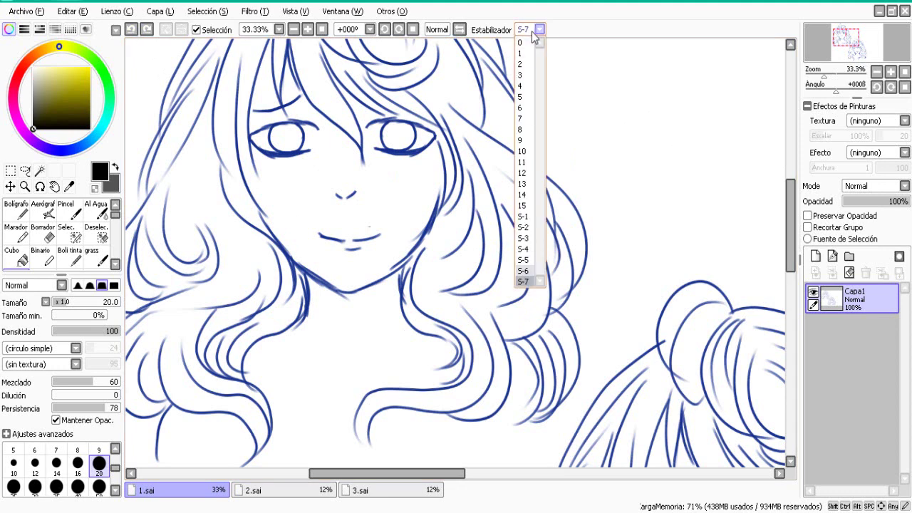
{"action": "left_click", "coordinate": [522, 216]}
{"action": "mouse_move", "coordinate": [624, 93]}
{"action": "left_mouse_down"}
{"action": "mouse_move", "coordinate": [546, 183]}
{"action": "mouse_move", "coordinate": [610, 167]}
{"action": "mouse_move", "coordinate": [449, 386]}
{"action": "left_mouse_up"}
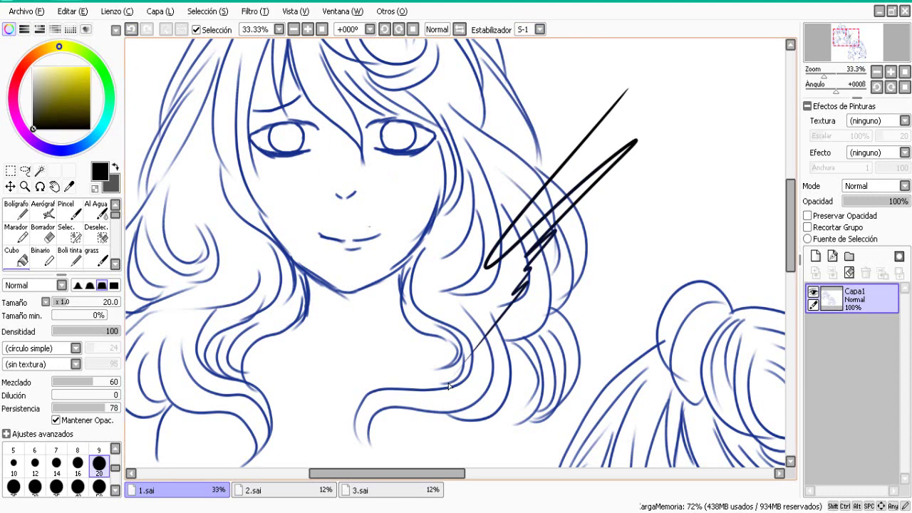
{"action": "left_click", "coordinate": [131, 30]}
{"action": "mouse_move", "coordinate": [631, 75]}
{"action": "left_mouse_down"}
{"action": "mouse_move", "coordinate": [562, 179]}
{"action": "mouse_move", "coordinate": [541, 253]}
{"action": "mouse_move", "coordinate": [589, 243]}
{"action": "mouse_move", "coordinate": [492, 292]}
{"action": "mouse_move", "coordinate": [542, 235]}
{"action": "mouse_move", "coordinate": [485, 249]}
{"action": "mouse_move", "coordinate": [542, 175]}
{"action": "mouse_move", "coordinate": [530, 182]}
{"action": "left_mouse_up"}
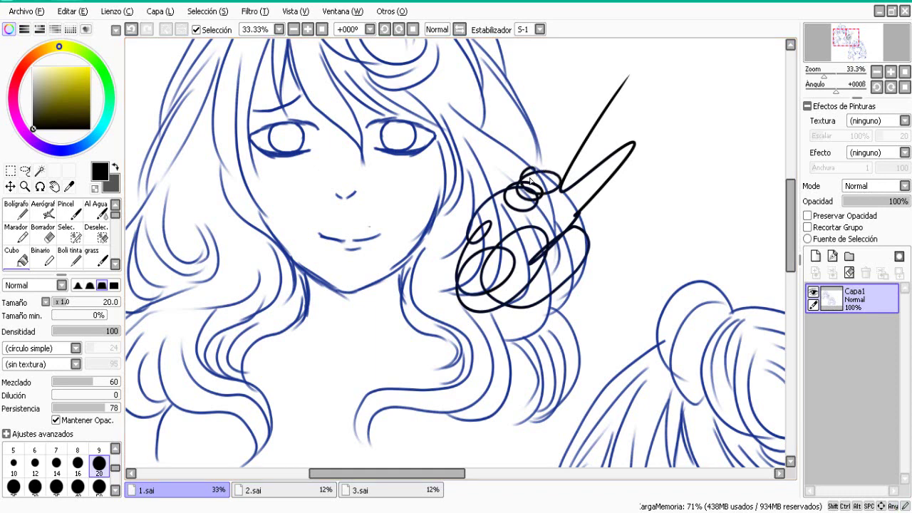
{"action": "left_click", "coordinate": [130, 29]}
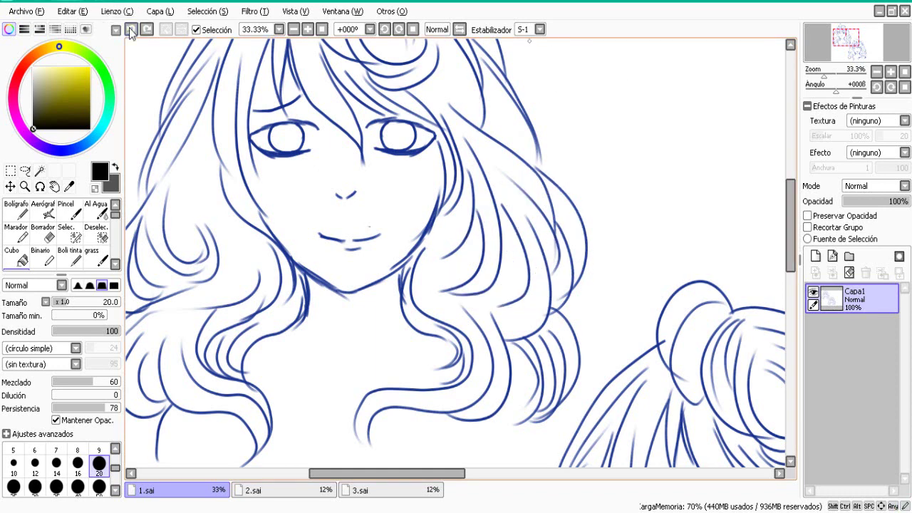
Set the stabilizer to 15 and try one test stroke over the hair, undoing it.
{"action": "left_click", "coordinate": [539, 30]}
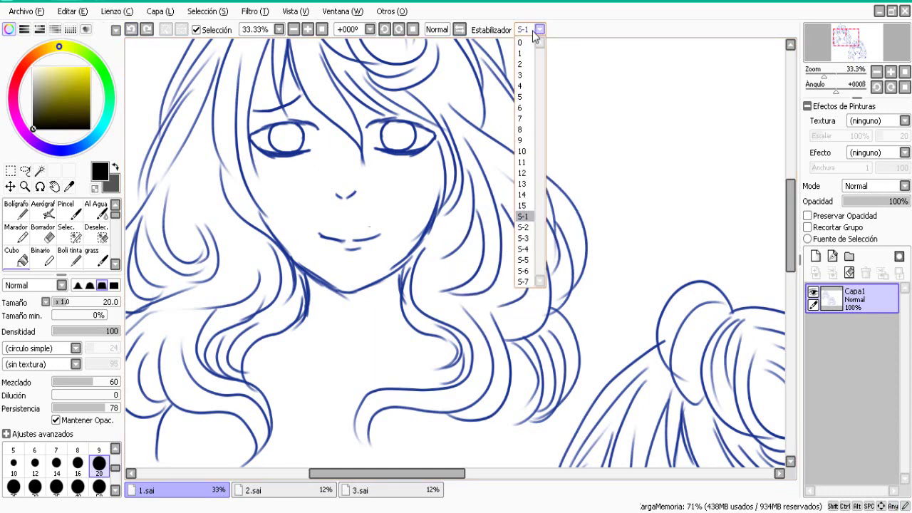
{"action": "left_click", "coordinate": [522, 205]}
{"action": "mouse_move", "coordinate": [619, 63]}
{"action": "left_mouse_down"}
{"action": "mouse_move", "coordinate": [489, 209]}
{"action": "mouse_move", "coordinate": [531, 236]}
{"action": "mouse_move", "coordinate": [471, 305]}
{"action": "left_mouse_up"}
{"action": "left_click", "coordinate": [132, 29]}
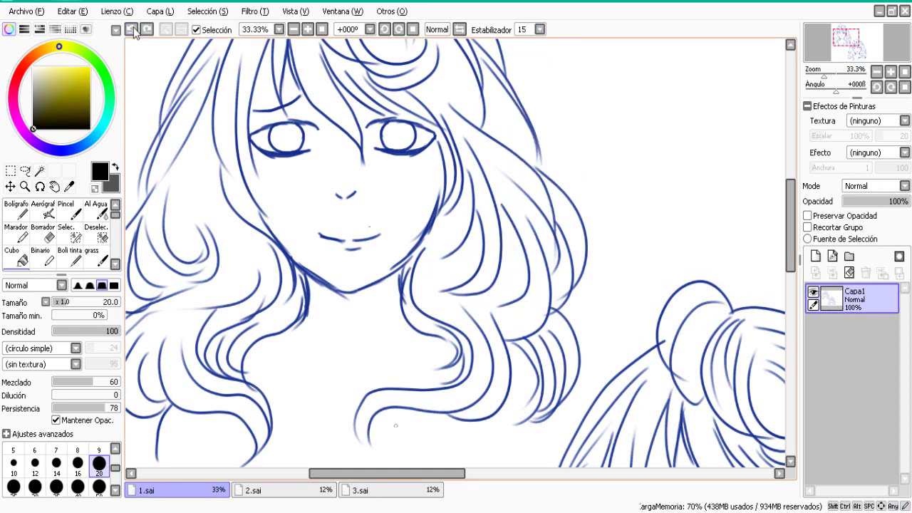
Add a new empty layer above the sketch layer Capa1.
{"action": "left_click_drag", "start_coordinate": [341, 473], "coordinate": [322, 473]}
{"action": "left_click", "coordinate": [308, 30]}
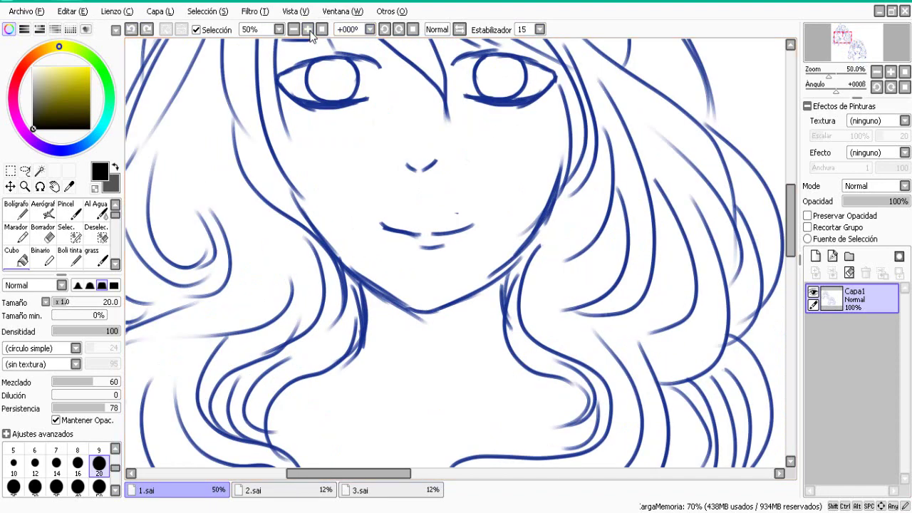
{"action": "left_click", "coordinate": [323, 30]}
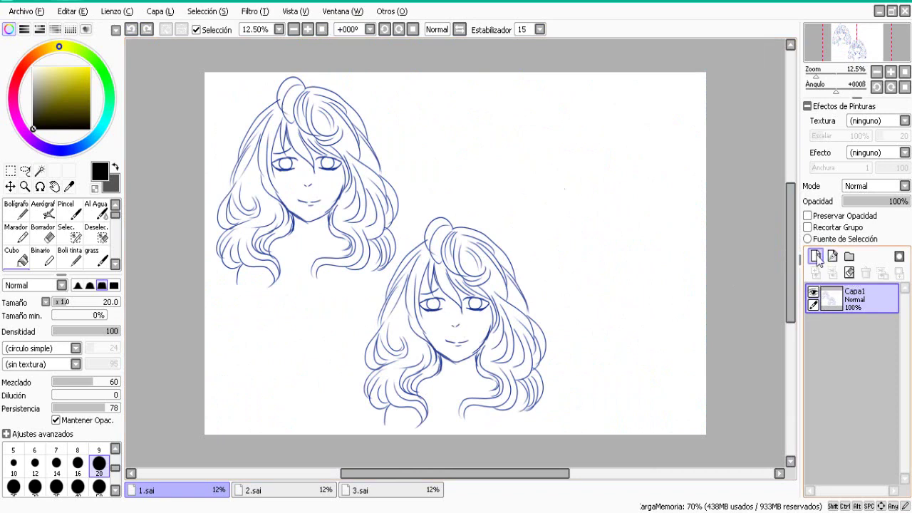
{"action": "left_click", "coordinate": [816, 257]}
Lower the sketch layer Capa1's opacity to 38% and make the empty layer Capa2 active.
{"action": "left_click_drag", "start_coordinate": [474, 473], "coordinate": [388, 474]}
{"action": "left_click", "coordinate": [307, 29]}
{"action": "left_click", "coordinate": [308, 29]}
{"action": "left_click", "coordinate": [307, 30]}
{"action": "left_click_drag", "start_coordinate": [791, 253], "coordinate": [791, 215]}
{"action": "left_click", "coordinate": [842, 330]}
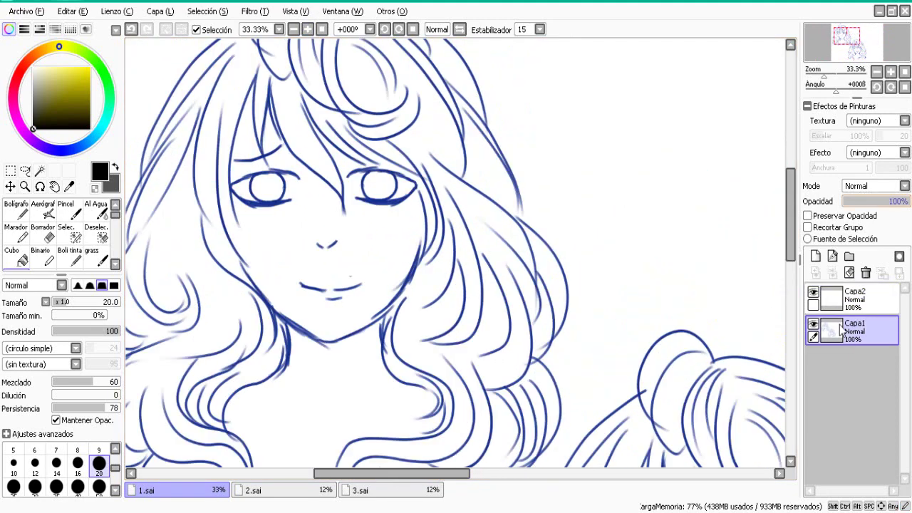
{"action": "left_click", "coordinate": [873, 202]}
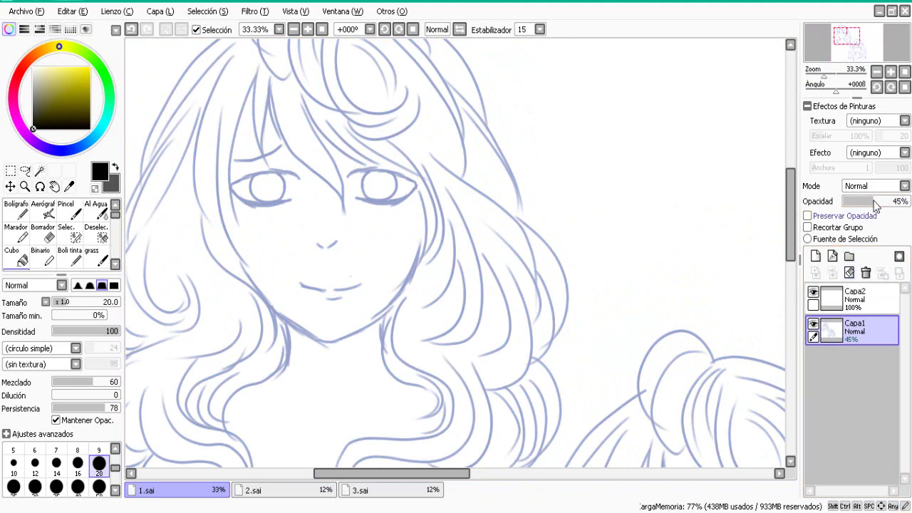
{"action": "left_click_drag", "start_coordinate": [876, 204], "coordinate": [869, 202]}
{"action": "left_click", "coordinate": [864, 305]}
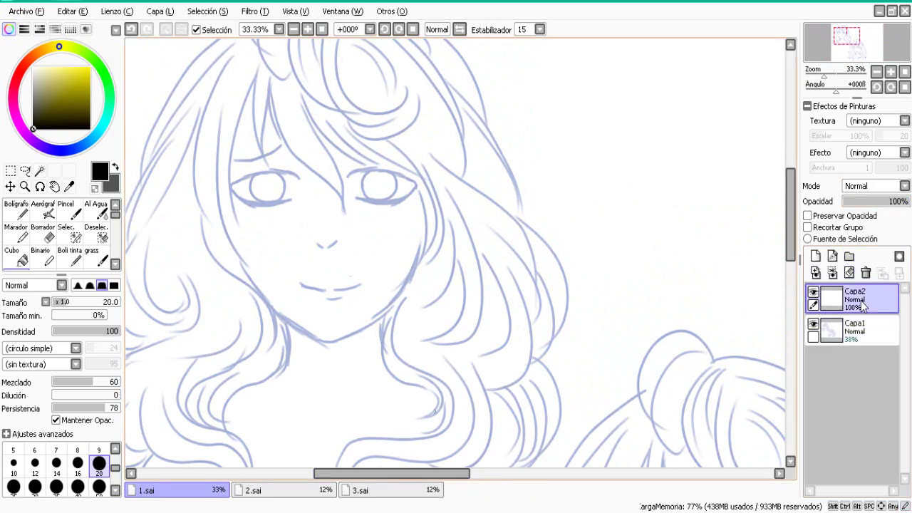
Choose the Boli tinta brush for inking, undo a trial stroke along the jaw, and set the brush size to 9.
{"action": "left_click_drag", "start_coordinate": [427, 473], "coordinate": [400, 471]}
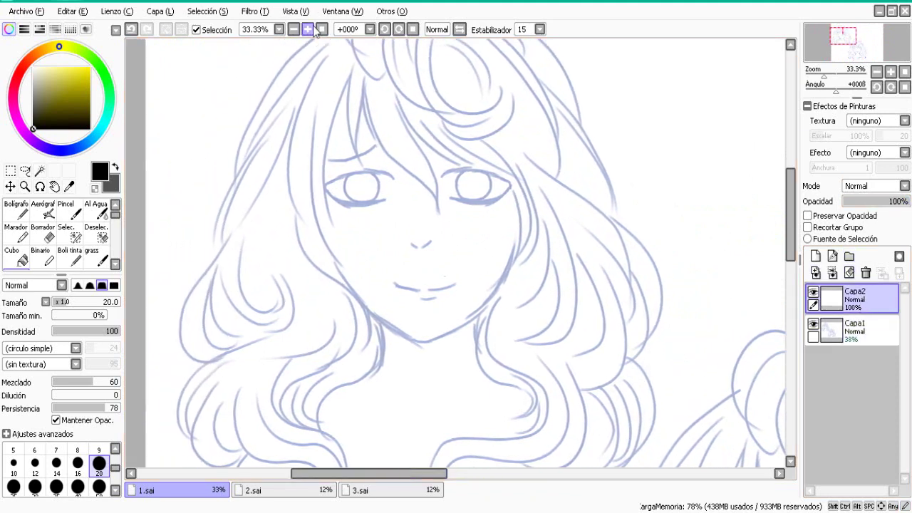
{"action": "left_click", "coordinate": [308, 29]}
{"action": "left_click_drag", "start_coordinate": [790, 208], "coordinate": [790, 236]}
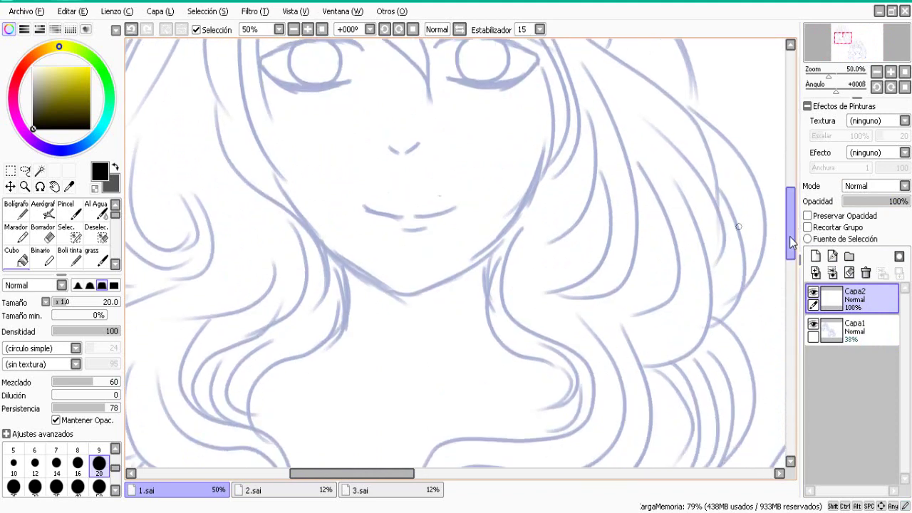
{"action": "left_click", "coordinate": [307, 30]}
{"action": "left_click", "coordinate": [399, 29]}
{"action": "left_click", "coordinate": [399, 29]}
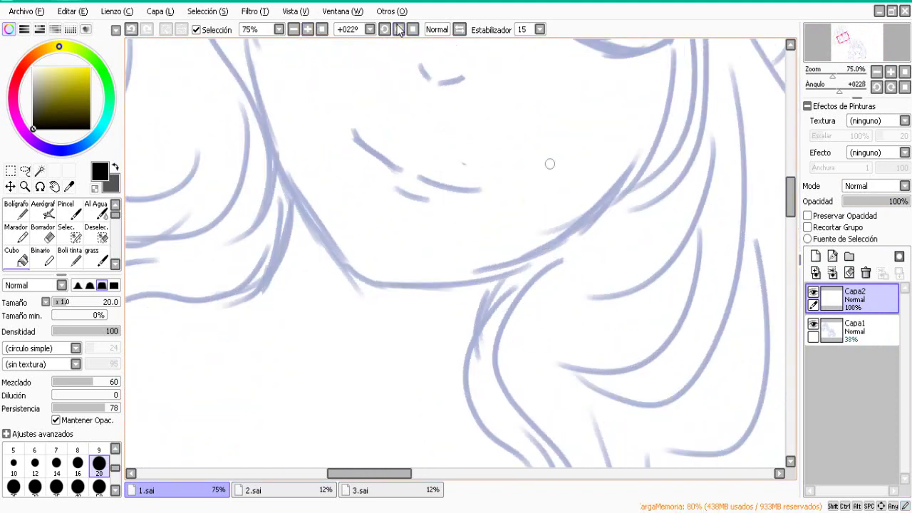
{"action": "scroll", "coordinate": [550, 162], "scroll_direction": "up", "scroll_amount": 3}
{"action": "left_click", "coordinate": [76, 261]}
{"action": "left_click_drag", "start_coordinate": [247, 108], "coordinate": [278, 255]}
{"action": "left_click", "coordinate": [131, 29]}
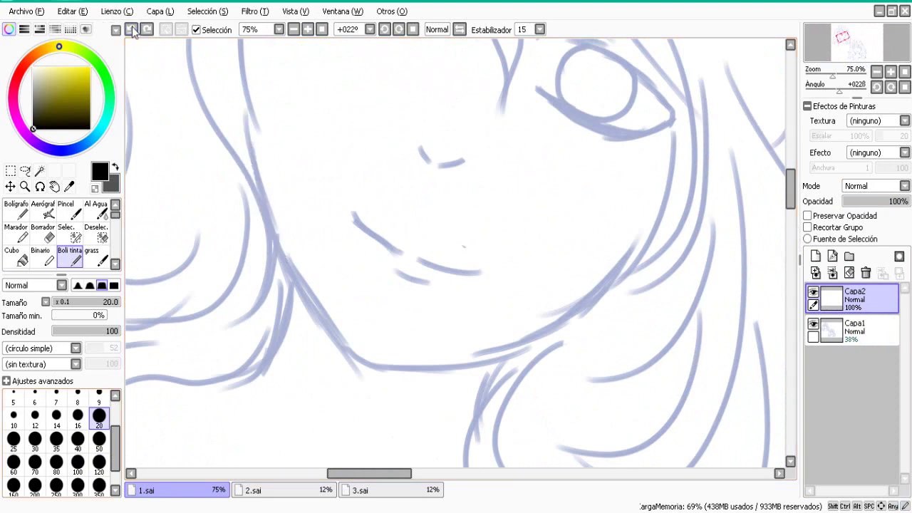
{"action": "left_click", "coordinate": [119, 395]}
{"action": "left_click", "coordinate": [94, 420]}
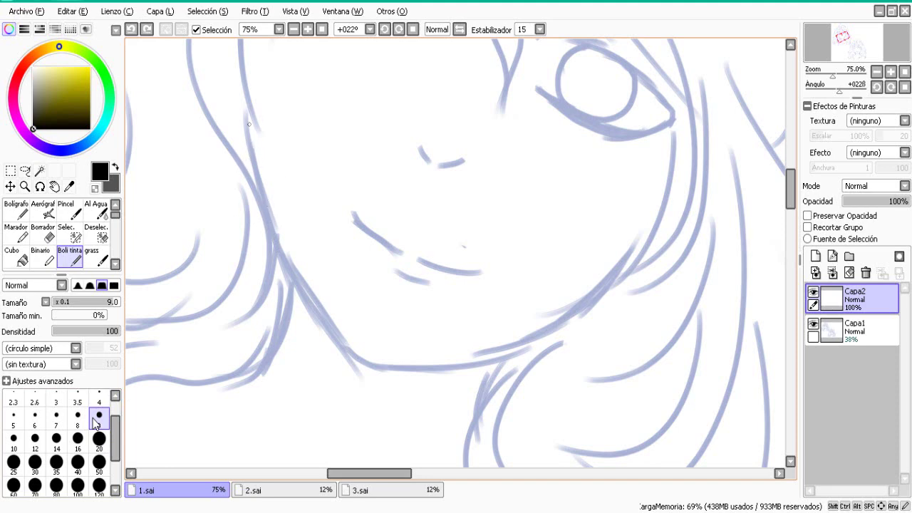
Ink the left side of the jawline from the cheek to the chin, undoing and redrawing the stroke until it follows the sketch.
{"action": "left_click_drag", "start_coordinate": [249, 123], "coordinate": [299, 273]}
{"action": "left_click", "coordinate": [131, 30]}
{"action": "mouse_move", "coordinate": [248, 116]}
{"action": "left_mouse_down"}
{"action": "mouse_move", "coordinate": [265, 211]}
{"action": "mouse_move", "coordinate": [325, 345]}
{"action": "left_mouse_up"}
{"action": "left_click", "coordinate": [132, 29]}
{"action": "left_click", "coordinate": [134, 29]}
{"action": "mouse_move", "coordinate": [246, 112]}
{"action": "left_mouse_down"}
{"action": "mouse_move", "coordinate": [258, 182]}
{"action": "mouse_move", "coordinate": [348, 365]}
{"action": "left_mouse_up"}
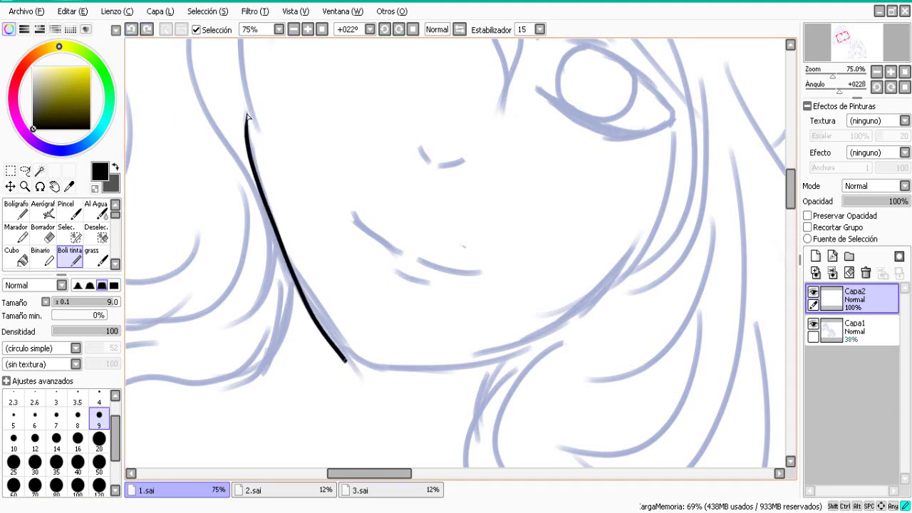
{"action": "left_click", "coordinate": [133, 29]}
{"action": "left_click", "coordinate": [133, 30]}
{"action": "mouse_move", "coordinate": [247, 114]}
{"action": "left_mouse_down"}
{"action": "mouse_move", "coordinate": [347, 364]}
{"action": "mouse_move", "coordinate": [336, 355]}
{"action": "mouse_move", "coordinate": [349, 332]}
{"action": "mouse_move", "coordinate": [338, 328]}
{"action": "mouse_move", "coordinate": [344, 352]}
{"action": "left_mouse_up"}
{"action": "left_click", "coordinate": [133, 29]}
{"action": "left_click", "coordinate": [132, 30]}
{"action": "left_click", "coordinate": [132, 29]}
Ink the right side of the jawline from the cheek down to the chin, undoing strokes that miss the sketch.
{"action": "triple_click", "coordinate": [385, 30]}
{"action": "left_click", "coordinate": [401, 30]}
{"action": "left_click", "coordinate": [385, 30]}
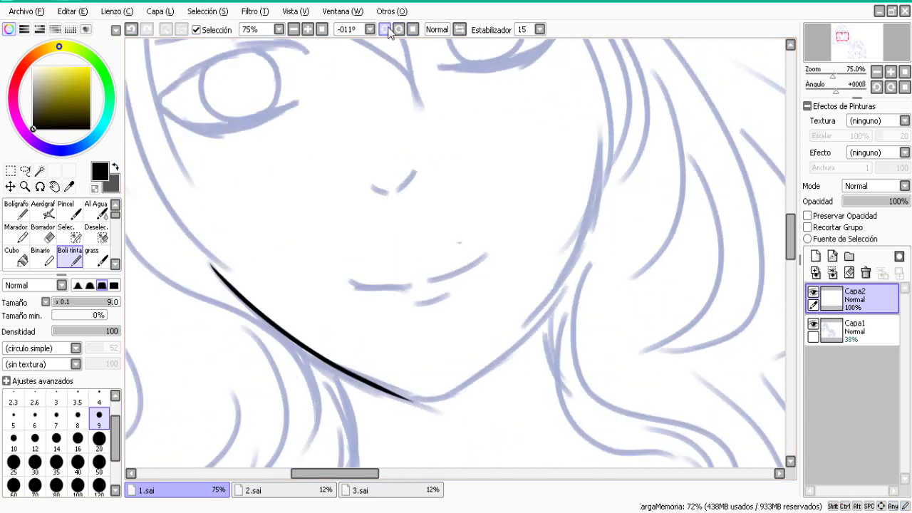
{"action": "left_click", "coordinate": [461, 29]}
{"action": "triple_click", "coordinate": [399, 30]}
{"action": "left_click", "coordinate": [133, 30]}
{"action": "mouse_move", "coordinate": [388, 80]}
{"action": "left_mouse_down"}
{"action": "mouse_move", "coordinate": [351, 254]}
{"action": "mouse_move", "coordinate": [365, 318]}
{"action": "left_mouse_up"}
{"action": "key", "text": "ctrl+z"}
{"action": "mouse_move", "coordinate": [389, 77]}
{"action": "left_mouse_down"}
{"action": "mouse_move", "coordinate": [375, 111]}
{"action": "mouse_move", "coordinate": [387, 389]}
{"action": "left_mouse_up"}
{"action": "key", "text": "ctrl+z"}
Join the two jawlines with a rounded chin stroke and erase the line tip that overshoots the chin.
{"action": "double_click", "coordinate": [385, 30]}
{"action": "double_click", "coordinate": [386, 30]}
{"action": "left_click", "coordinate": [460, 29]}
{"action": "scroll", "coordinate": [456, 449], "scroll_direction": "up", "scroll_amount": 2}
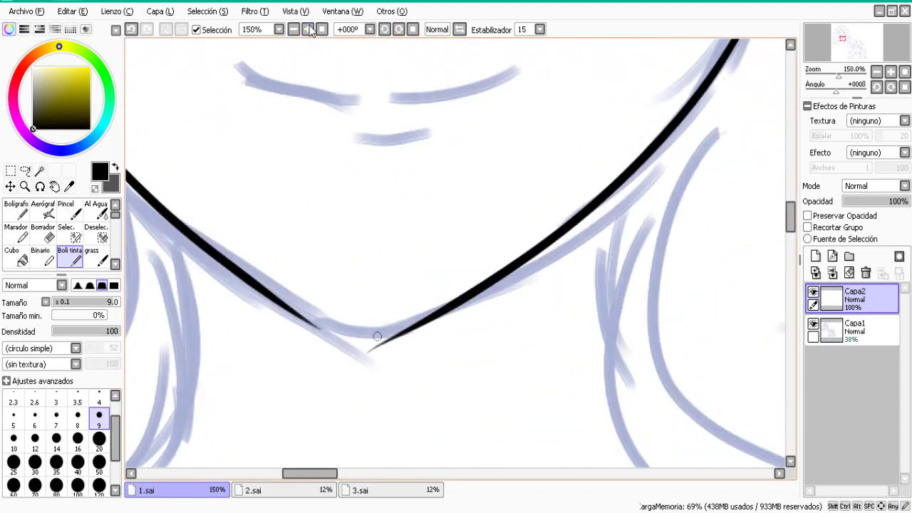
{"action": "left_click_drag", "start_coordinate": [281, 300], "coordinate": [331, 337]}
{"action": "key", "text": "ctrl+z"}
{"action": "double_click", "coordinate": [385, 30]}
{"action": "left_click", "coordinate": [386, 30]}
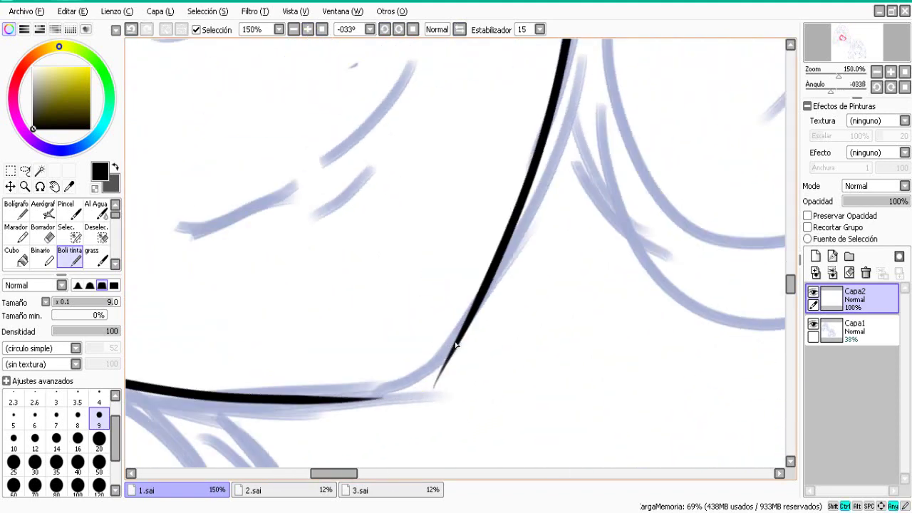
{"action": "mouse_move", "coordinate": [467, 334]}
{"action": "left_mouse_down"}
{"action": "mouse_move", "coordinate": [430, 377]}
{"action": "mouse_move", "coordinate": [332, 401]}
{"action": "left_mouse_up"}
{"action": "key", "text": "e"}
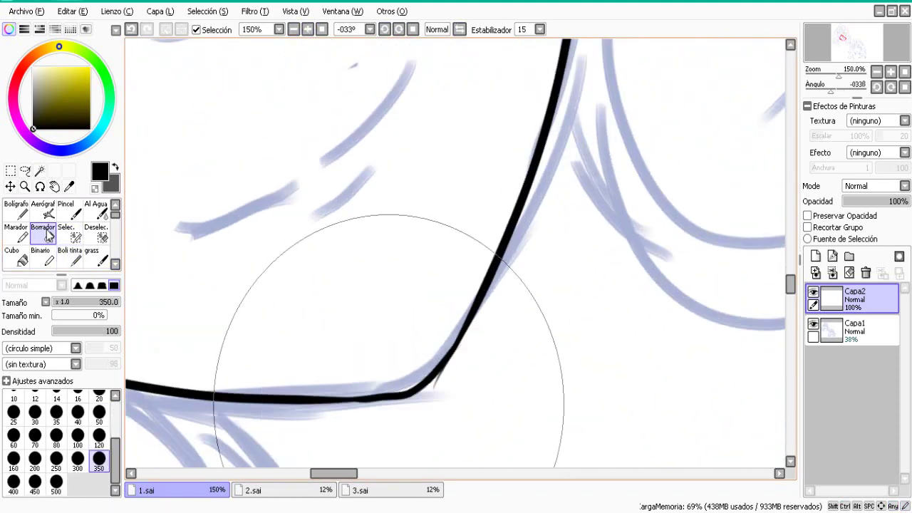
{"action": "left_click_drag", "start_coordinate": [436, 384], "coordinate": [452, 368]}
Ink the mouth, the short line below it and the two nose strokes with the Boli tinta brush.
{"action": "left_click", "coordinate": [295, 30]}
{"action": "mouse_move", "coordinate": [791, 294]}
{"action": "left_mouse_down"}
{"action": "mouse_move", "coordinate": [791, 277]}
{"action": "mouse_move", "coordinate": [791, 286]}
{"action": "left_mouse_up"}
{"action": "left_click", "coordinate": [71, 259]}
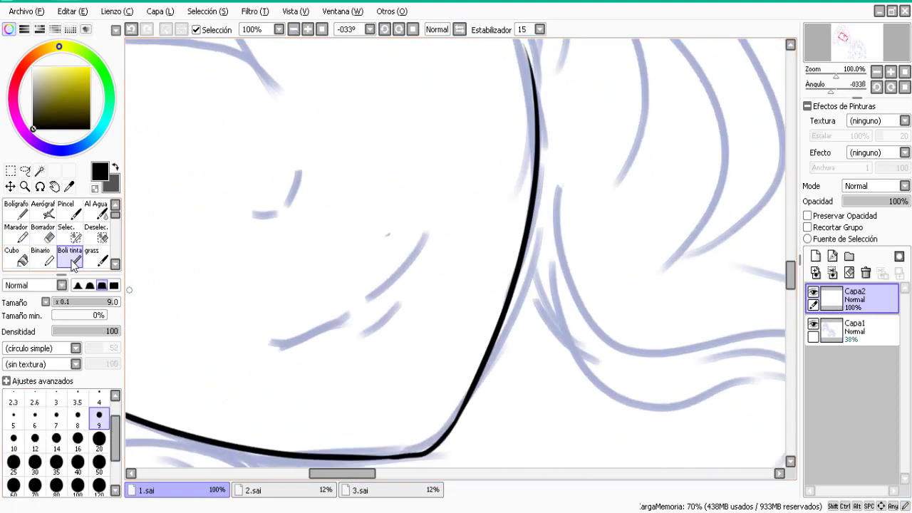
{"action": "mouse_move", "coordinate": [271, 347]}
{"action": "left_mouse_down"}
{"action": "mouse_move", "coordinate": [347, 320]}
{"action": "mouse_move", "coordinate": [422, 239]}
{"action": "left_mouse_up"}
{"action": "left_click_drag", "start_coordinate": [397, 306], "coordinate": [348, 334]}
{"action": "left_click_drag", "start_coordinate": [250, 211], "coordinate": [278, 219]}
{"action": "left_click_drag", "start_coordinate": [303, 180], "coordinate": [288, 211]}
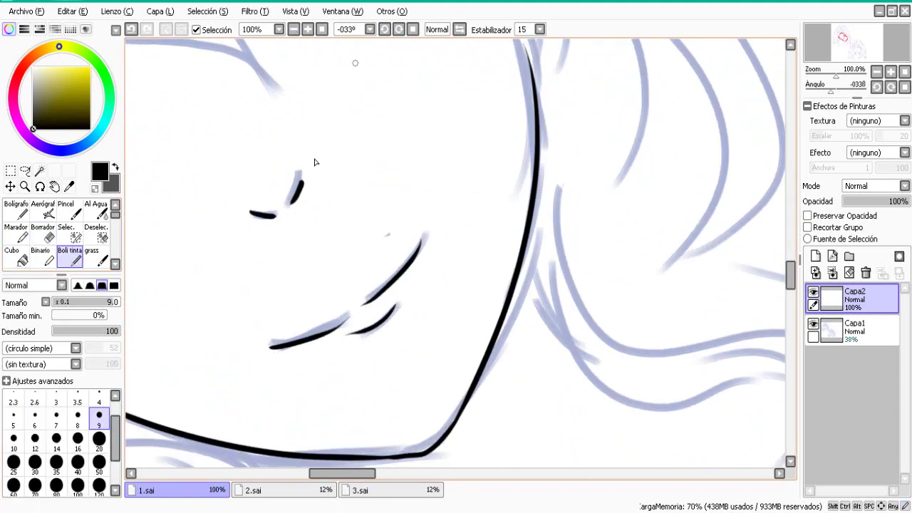
Try to ink the upper eyelid of the right eye in a single stroke, then undo it.
{"action": "left_click", "coordinate": [413, 29]}
{"action": "left_click_drag", "start_coordinate": [789, 221], "coordinate": [789, 205]}
{"action": "left_click_drag", "start_coordinate": [328, 473], "coordinate": [305, 473]}
{"action": "left_click_drag", "start_coordinate": [788, 202], "coordinate": [789, 191]}
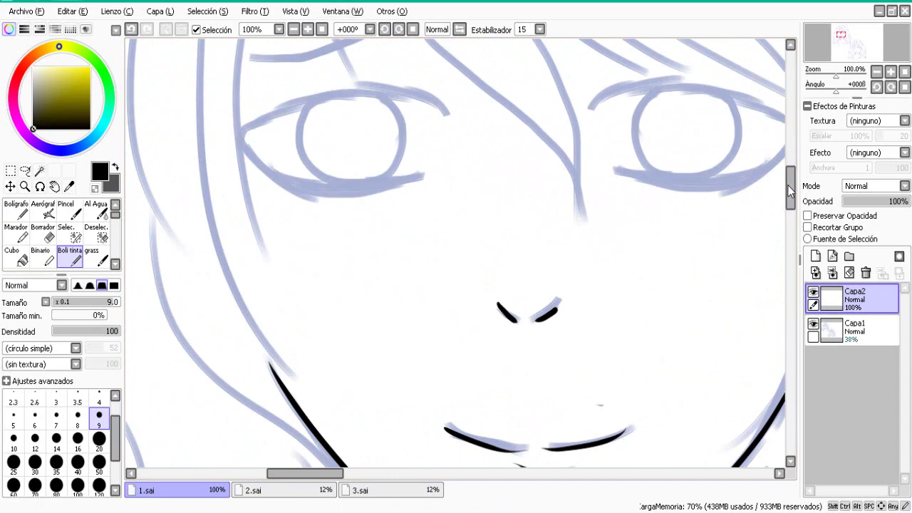
{"action": "left_click", "coordinate": [459, 29]}
{"action": "left_click", "coordinate": [461, 30]}
{"action": "left_click", "coordinate": [399, 29]}
{"action": "left_click", "coordinate": [412, 29]}
{"action": "left_click", "coordinate": [294, 29]}
{"action": "left_click", "coordinate": [308, 29]}
{"action": "left_click_drag", "start_coordinate": [789, 207], "coordinate": [790, 200]}
{"action": "left_click_drag", "start_coordinate": [307, 473], "coordinate": [329, 473]}
{"action": "left_click", "coordinate": [293, 29]}
{"action": "left_click", "coordinate": [308, 29]}
{"action": "left_click", "coordinate": [307, 29]}
{"action": "left_click", "coordinate": [385, 29]}
{"action": "left_click_drag", "start_coordinate": [342, 185], "coordinate": [628, 79]}
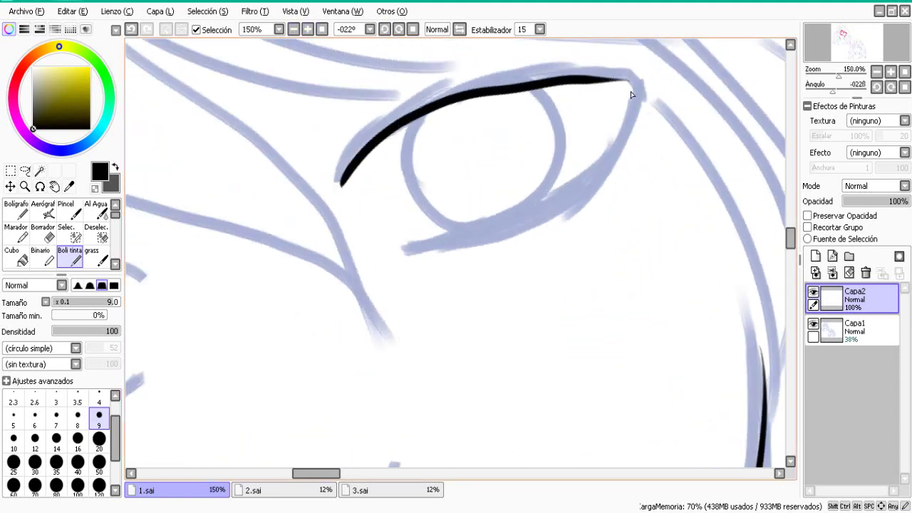
{"action": "left_click", "coordinate": [133, 31]}
Try the right eye's upper eyelid again on a further rotated canvas, first at brush size 9 and at size 20, undoing both.
{"action": "left_click", "coordinate": [385, 30]}
{"action": "left_click_drag", "start_coordinate": [790, 277], "coordinate": [790, 270]}
{"action": "left_click", "coordinate": [133, 32]}
{"action": "mouse_move", "coordinate": [326, 371]}
{"action": "left_mouse_down"}
{"action": "mouse_move", "coordinate": [566, 183]}
{"action": "mouse_move", "coordinate": [561, 152]}
{"action": "left_mouse_up"}
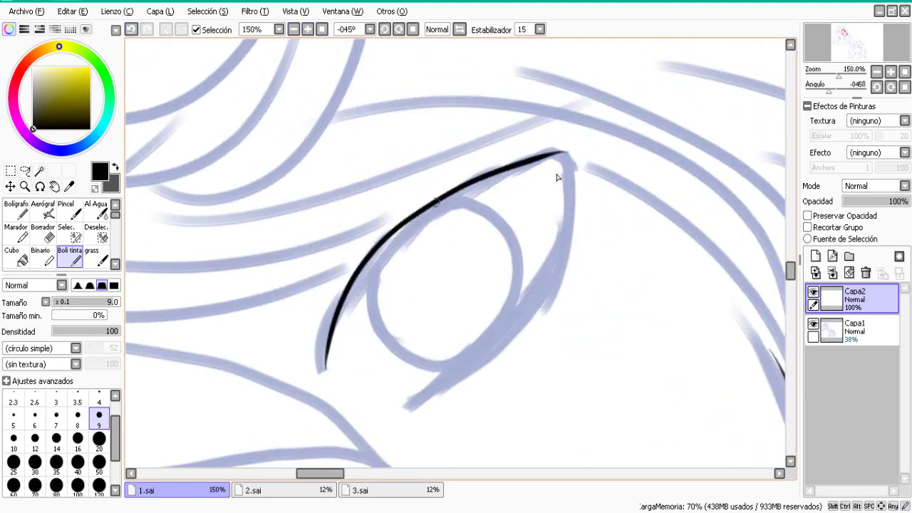
{"action": "key", "text": "ctrl+z"}
{"action": "left_click", "coordinate": [99, 439]}
{"action": "key", "text": "ctrl+z"}
{"action": "left_click_drag", "start_coordinate": [321, 369], "coordinate": [568, 163]}
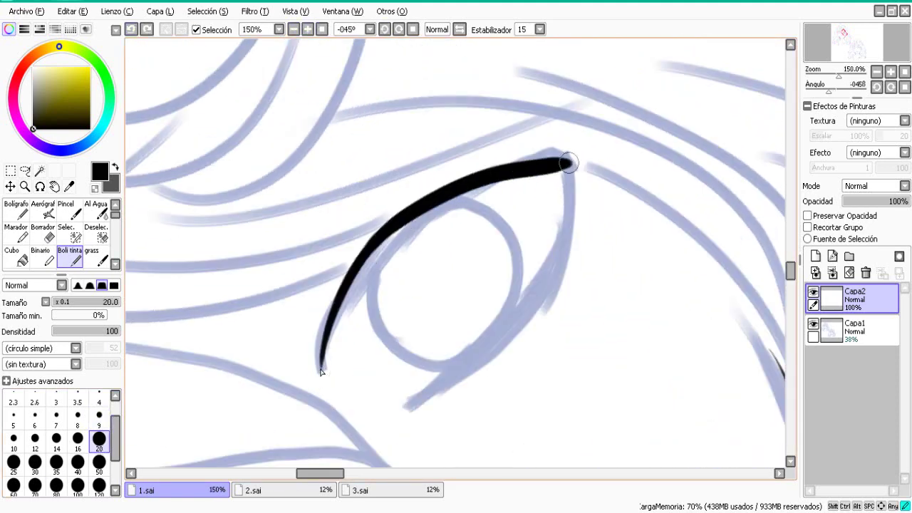
{"action": "left_click", "coordinate": [132, 30]}
Set the brush size to 9 and try the right eye's upper eyelid with several single strokes, undoing each attempt.
{"action": "left_click", "coordinate": [99, 415]}
{"action": "left_click_drag", "start_coordinate": [325, 370], "coordinate": [530, 187]}
{"action": "left_click", "coordinate": [132, 30]}
{"action": "left_click_drag", "start_coordinate": [317, 390], "coordinate": [326, 312]}
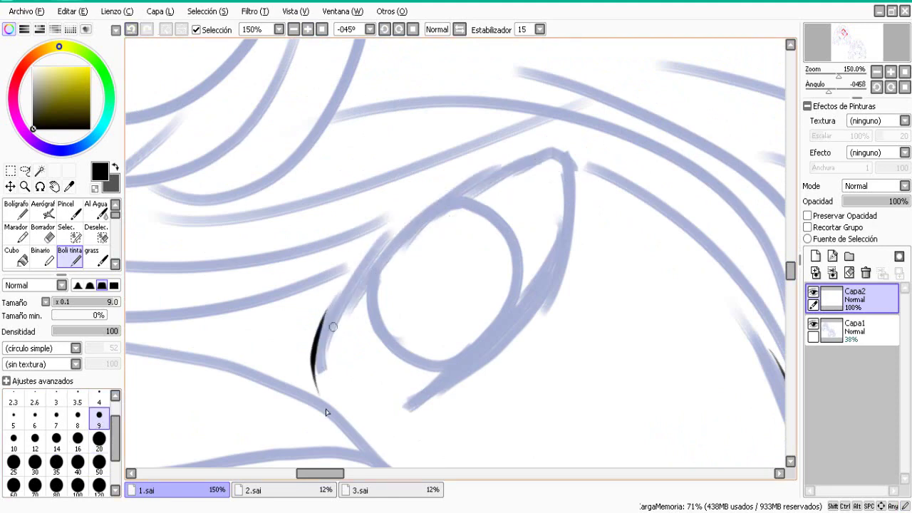
{"action": "left_click", "coordinate": [132, 30]}
{"action": "mouse_move", "coordinate": [325, 364]}
{"action": "left_mouse_down"}
{"action": "mouse_move", "coordinate": [327, 342]}
{"action": "mouse_move", "coordinate": [578, 153]}
{"action": "mouse_move", "coordinate": [325, 371]}
{"action": "mouse_move", "coordinate": [544, 171]}
{"action": "mouse_move", "coordinate": [387, 245]}
{"action": "left_mouse_up"}
{"action": "left_click", "coordinate": [134, 29]}
{"action": "left_click_drag", "start_coordinate": [325, 372], "coordinate": [336, 294]}
{"action": "left_click", "coordinate": [133, 30]}
{"action": "mouse_move", "coordinate": [568, 155]}
{"action": "left_mouse_down"}
{"action": "mouse_move", "coordinate": [484, 155]}
{"action": "mouse_move", "coordinate": [362, 245]}
{"action": "left_mouse_up"}
{"action": "left_click", "coordinate": [132, 30]}
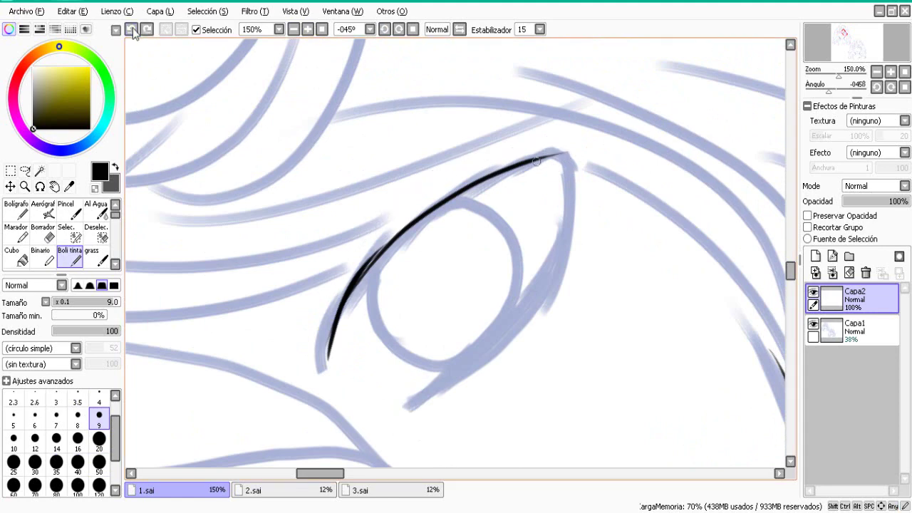
{"action": "left_click", "coordinate": [131, 30]}
Ink the right eye's upper eyelid with overlapping strokes that thicken towards the inner corner and taper at the outer corner.
{"action": "mouse_move", "coordinate": [322, 367]}
{"action": "left_mouse_down"}
{"action": "mouse_move", "coordinate": [558, 176]}
{"action": "mouse_move", "coordinate": [322, 386]}
{"action": "mouse_move", "coordinate": [360, 253]}
{"action": "mouse_move", "coordinate": [335, 389]}
{"action": "mouse_move", "coordinate": [347, 297]}
{"action": "mouse_move", "coordinate": [491, 165]}
{"action": "left_mouse_up"}
{"action": "mouse_move", "coordinate": [349, 299]}
{"action": "left_mouse_down"}
{"action": "mouse_move", "coordinate": [496, 171]}
{"action": "mouse_move", "coordinate": [408, 210]}
{"action": "mouse_move", "coordinate": [423, 210]}
{"action": "mouse_move", "coordinate": [450, 187]}
{"action": "mouse_move", "coordinate": [353, 268]}
{"action": "mouse_move", "coordinate": [398, 229]}
{"action": "mouse_move", "coordinate": [337, 341]}
{"action": "mouse_move", "coordinate": [339, 363]}
{"action": "mouse_move", "coordinate": [316, 355]}
{"action": "mouse_move", "coordinate": [343, 286]}
{"action": "left_mouse_up"}
{"action": "mouse_move", "coordinate": [450, 193]}
{"action": "left_mouse_down"}
{"action": "mouse_move", "coordinate": [561, 165]}
{"action": "mouse_move", "coordinate": [443, 193]}
{"action": "mouse_move", "coordinate": [563, 156]}
{"action": "left_mouse_up"}
Try to ink the right eye's lower eyelid from the outer corner on the mirrored canvas, undoing each attempt.
{"action": "left_click", "coordinate": [459, 29]}
{"action": "mouse_move", "coordinate": [343, 153]}
{"action": "left_mouse_down"}
{"action": "mouse_move", "coordinate": [350, 276]}
{"action": "mouse_move", "coordinate": [397, 353]}
{"action": "left_mouse_up"}
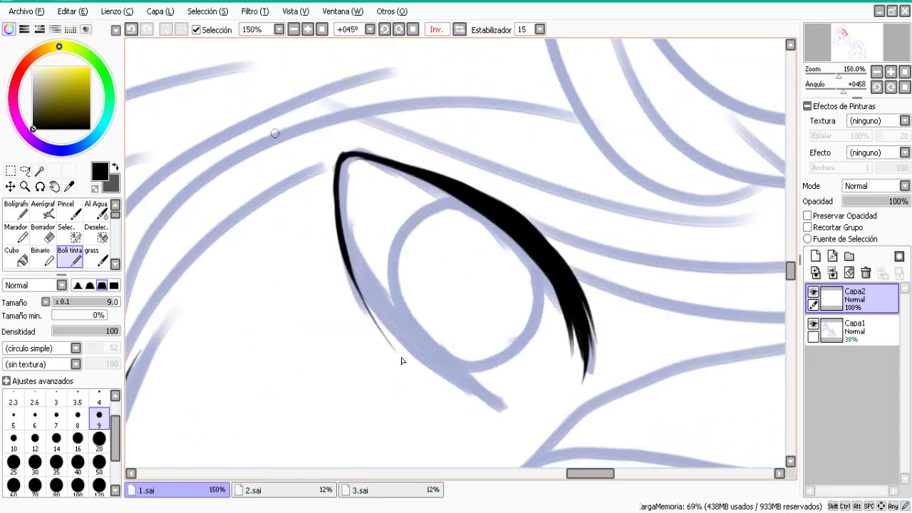
{"action": "left_click", "coordinate": [131, 29]}
{"action": "mouse_move", "coordinate": [342, 154]}
{"action": "left_mouse_down"}
{"action": "mouse_move", "coordinate": [360, 293]}
{"action": "mouse_move", "coordinate": [397, 340]}
{"action": "mouse_move", "coordinate": [466, 397]}
{"action": "left_mouse_up"}
{"action": "left_click", "coordinate": [131, 29]}
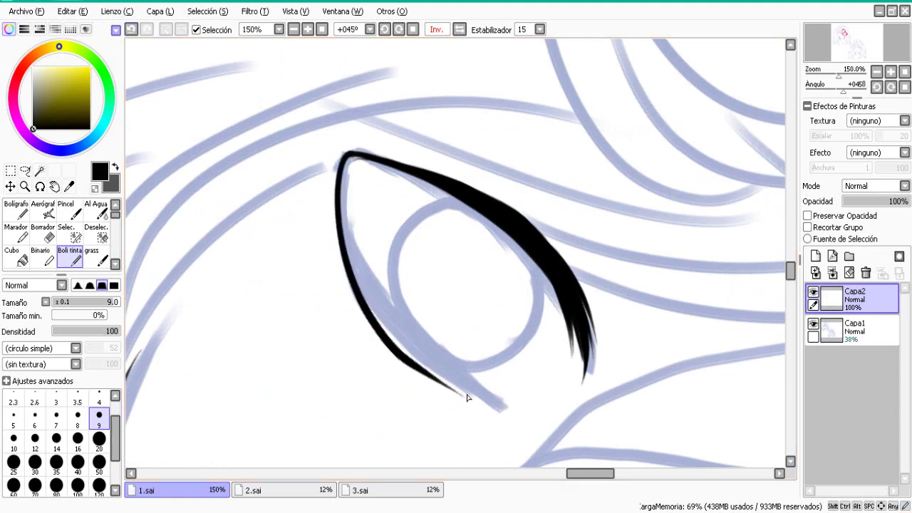
{"action": "left_click", "coordinate": [131, 29]}
{"action": "left_click", "coordinate": [131, 30]}
{"action": "mouse_move", "coordinate": [347, 155]}
{"action": "left_mouse_down"}
{"action": "mouse_move", "coordinate": [489, 376]}
{"action": "mouse_move", "coordinate": [449, 372]}
{"action": "mouse_move", "coordinate": [489, 409]}
{"action": "mouse_move", "coordinate": [363, 245]}
{"action": "mouse_move", "coordinate": [492, 406]}
{"action": "left_mouse_up"}
{"action": "left_click", "coordinate": [132, 29]}
{"action": "left_click", "coordinate": [134, 31]}
{"action": "left_click", "coordinate": [131, 29]}
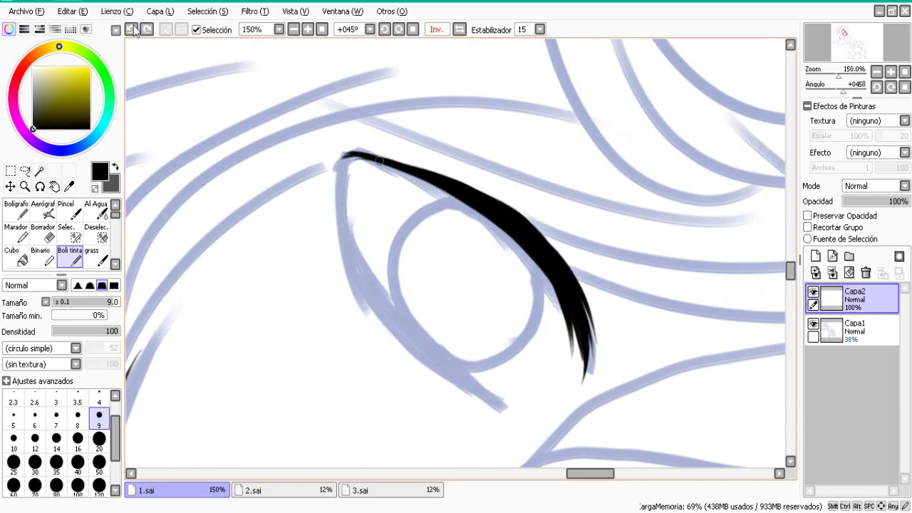
Ink the right eye's lower eyelid from the outer corner and thicken both eyelid lines with extra strokes.
{"action": "mouse_move", "coordinate": [345, 153]}
{"action": "left_mouse_down"}
{"action": "mouse_move", "coordinate": [497, 404]}
{"action": "mouse_move", "coordinate": [366, 258]}
{"action": "mouse_move", "coordinate": [347, 189]}
{"action": "left_mouse_up"}
{"action": "left_click", "coordinate": [460, 29]}
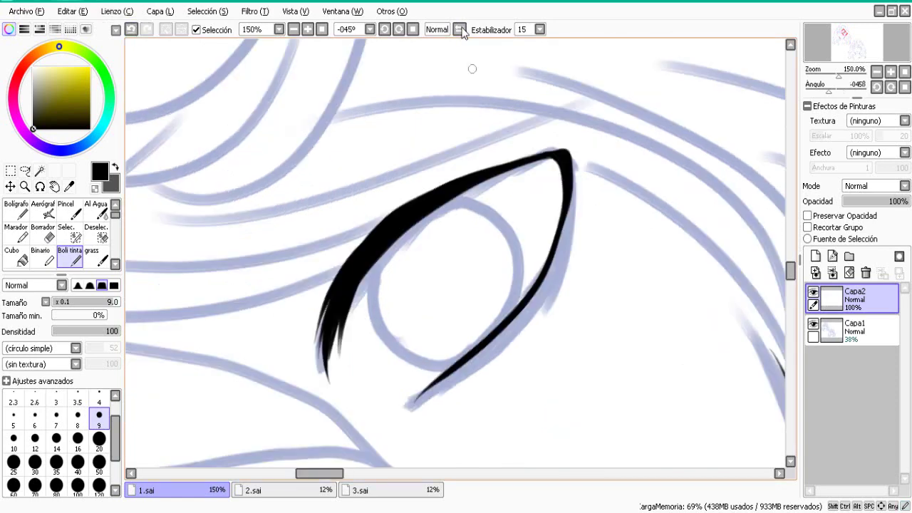
{"action": "left_click_drag", "start_coordinate": [562, 148], "coordinate": [423, 204]}
{"action": "left_click_drag", "start_coordinate": [526, 158], "coordinate": [384, 228]}
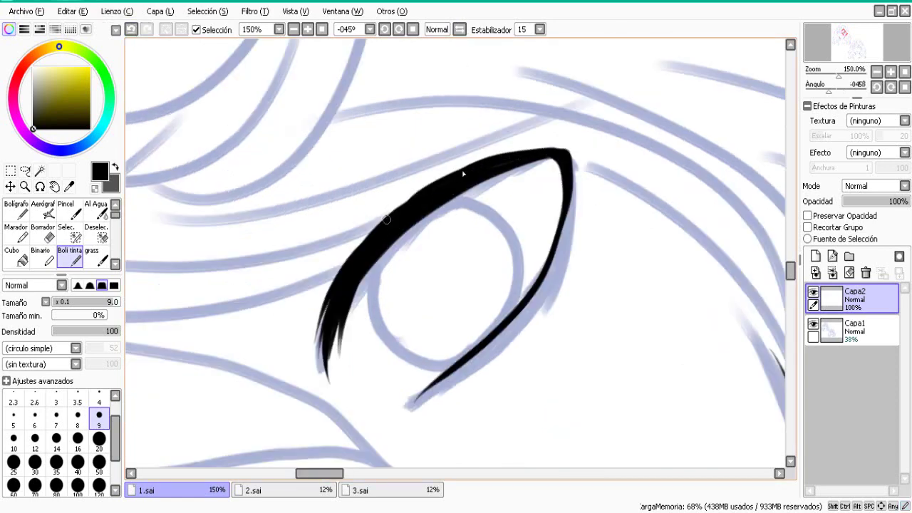
{"action": "left_click_drag", "start_coordinate": [462, 174], "coordinate": [386, 223]}
{"action": "left_click", "coordinate": [460, 29]}
{"action": "mouse_move", "coordinate": [345, 156]}
{"action": "left_mouse_down"}
{"action": "mouse_move", "coordinate": [388, 328]}
{"action": "mouse_move", "coordinate": [414, 356]}
{"action": "left_mouse_up"}
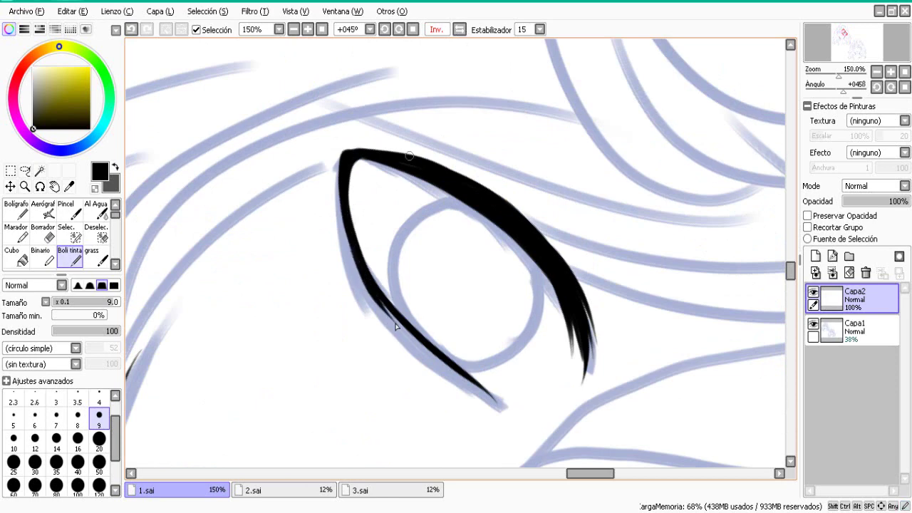
Add short curved eyelashes along the outer end of the right eye's upper eyelid.
{"action": "left_click", "coordinate": [460, 29]}
{"action": "mouse_move", "coordinate": [595, 132]}
{"action": "left_mouse_down"}
{"action": "mouse_move", "coordinate": [563, 146]}
{"action": "mouse_move", "coordinate": [511, 128]}
{"action": "left_mouse_up"}
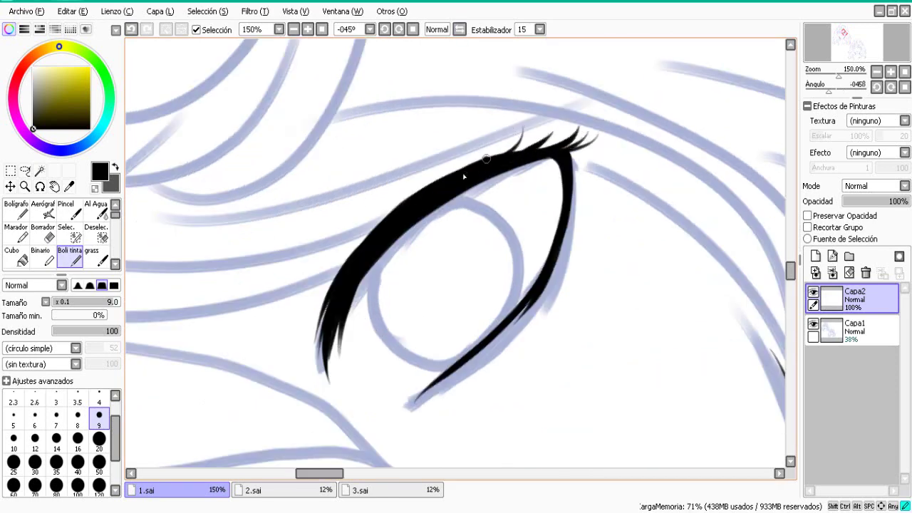
{"action": "left_click_drag", "start_coordinate": [493, 160], "coordinate": [479, 137]}
Ink both sides of the right eye's iris between the eyelids, mirroring the canvas for the second side.
{"action": "left_click", "coordinate": [459, 29]}
{"action": "left_click", "coordinate": [459, 30]}
{"action": "left_click_drag", "start_coordinate": [377, 200], "coordinate": [380, 331]}
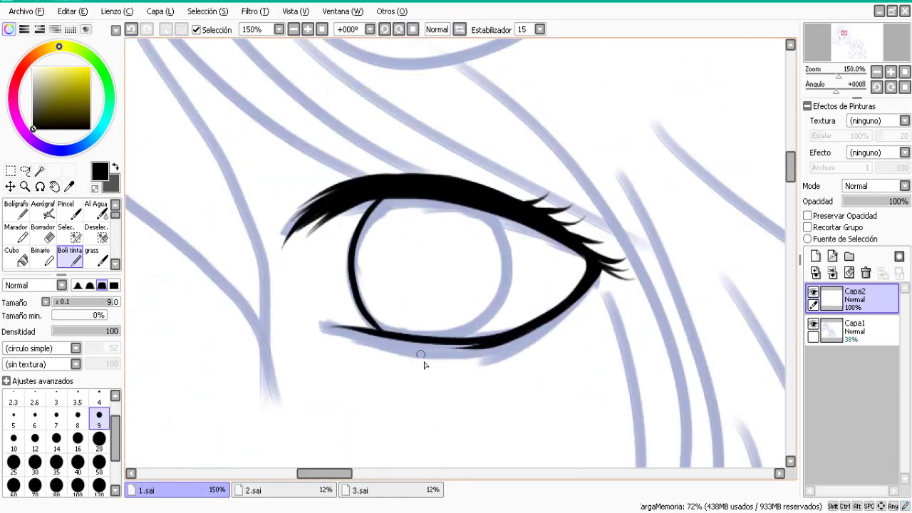
{"action": "left_click_drag", "start_coordinate": [489, 211], "coordinate": [431, 325]}
{"action": "left_click", "coordinate": [131, 29]}
{"action": "left_click", "coordinate": [460, 29]}
{"action": "left_click", "coordinate": [131, 29]}
{"action": "mouse_move", "coordinate": [417, 213]}
{"action": "left_mouse_down"}
{"action": "mouse_move", "coordinate": [452, 338]}
{"action": "mouse_move", "coordinate": [467, 334]}
{"action": "left_mouse_up"}
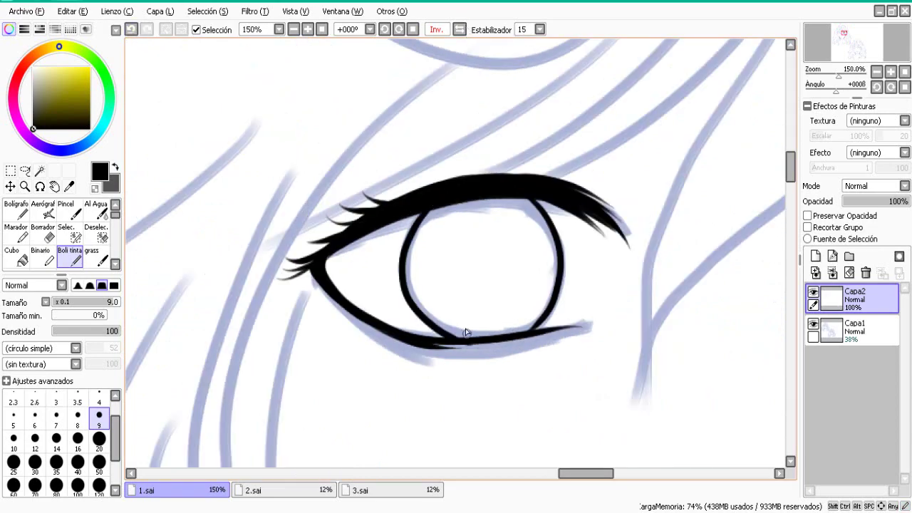
{"action": "left_click", "coordinate": [460, 29]}
Try a lasso selection around the sketched left eye, then undo it.
{"action": "left_click", "coordinate": [322, 30]}
{"action": "left_click", "coordinate": [308, 29]}
{"action": "left_click", "coordinate": [307, 29]}
{"action": "left_click", "coordinate": [308, 29]}
{"action": "left_click", "coordinate": [308, 30]}
{"action": "left_click_drag", "start_coordinate": [510, 473], "coordinate": [464, 473]}
{"action": "scroll", "coordinate": [465, 473], "scroll_direction": "left", "scroll_amount": 1}
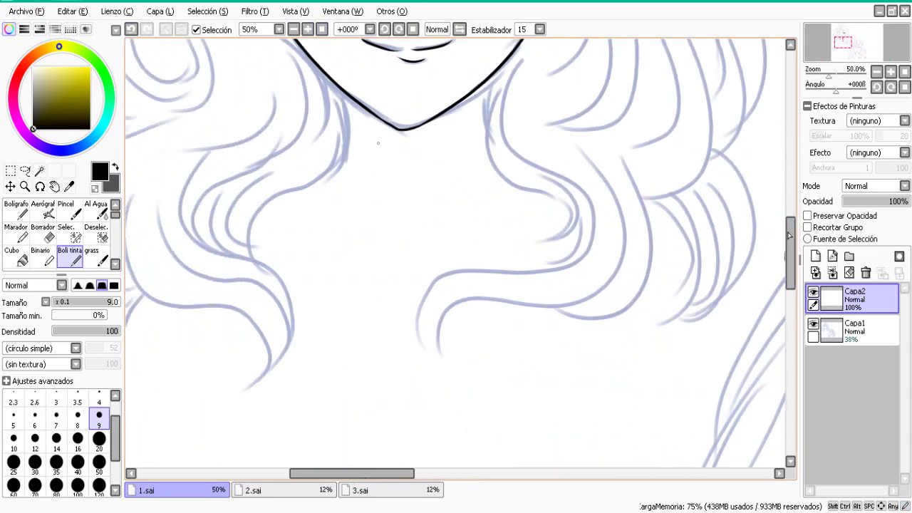
{"action": "scroll", "coordinate": [794, 266], "scroll_direction": "up", "scroll_amount": 5}
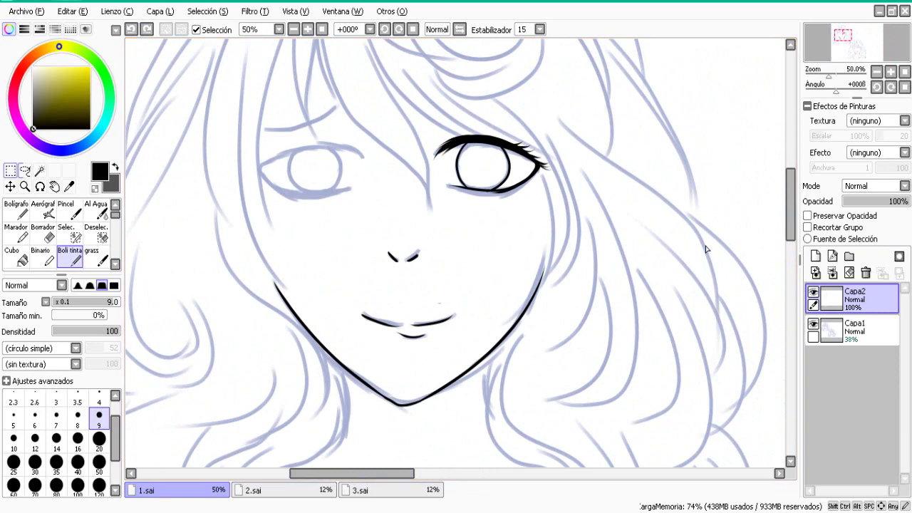
{"action": "left_click", "coordinate": [12, 171]}
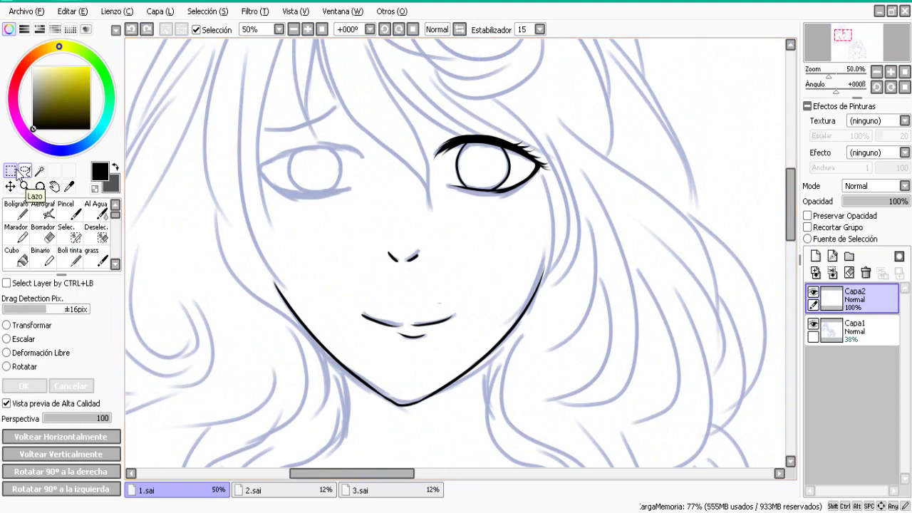
{"action": "left_click", "coordinate": [25, 171]}
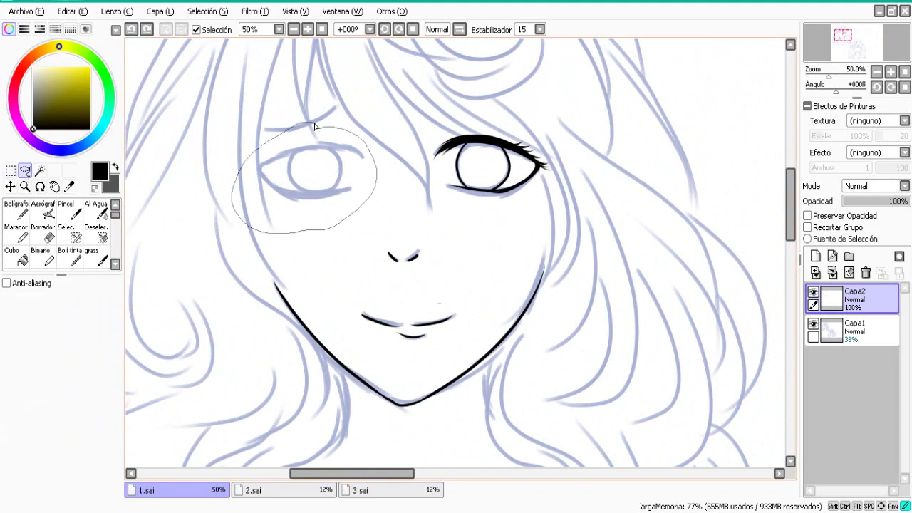
{"action": "left_click_drag", "start_coordinate": [314, 126], "coordinate": [312, 127]}
{"action": "left_click", "coordinate": [132, 31]}
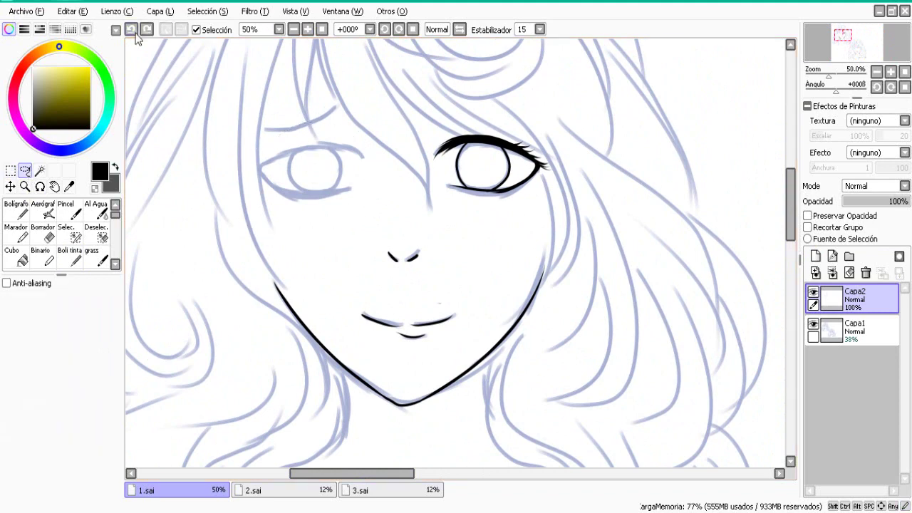
Select the inked right eye with a rectangular selection, move it down very slightly and deselect it.
{"action": "left_click", "coordinate": [11, 170]}
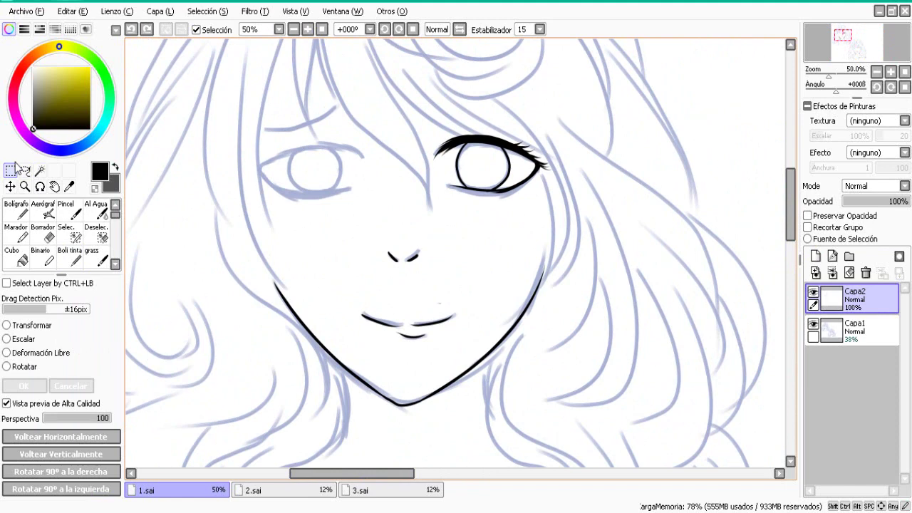
{"action": "mouse_move", "coordinate": [415, 109]}
{"action": "left_mouse_down"}
{"action": "mouse_move", "coordinate": [547, 218]}
{"action": "mouse_move", "coordinate": [567, 213]}
{"action": "left_mouse_up"}
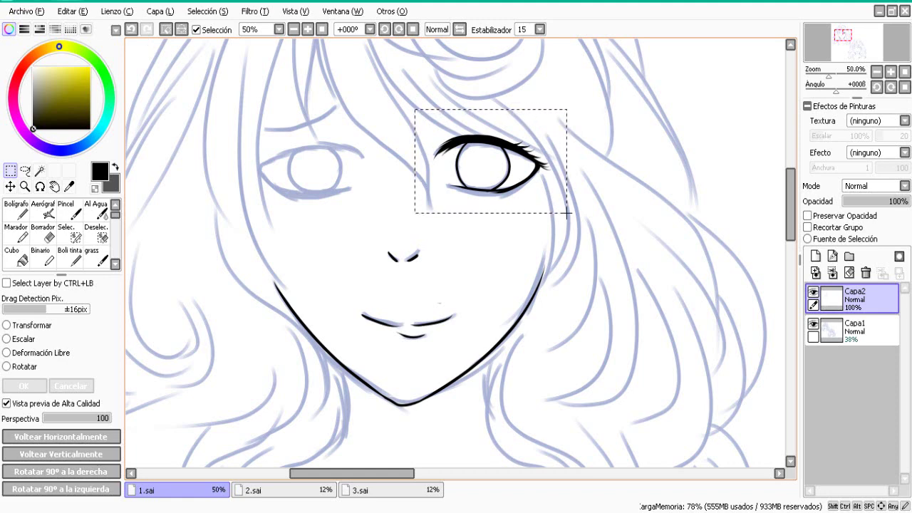
{"action": "left_click_drag", "start_coordinate": [519, 160], "coordinate": [519, 163]}
{"action": "key", "text": "ctrl+d"}
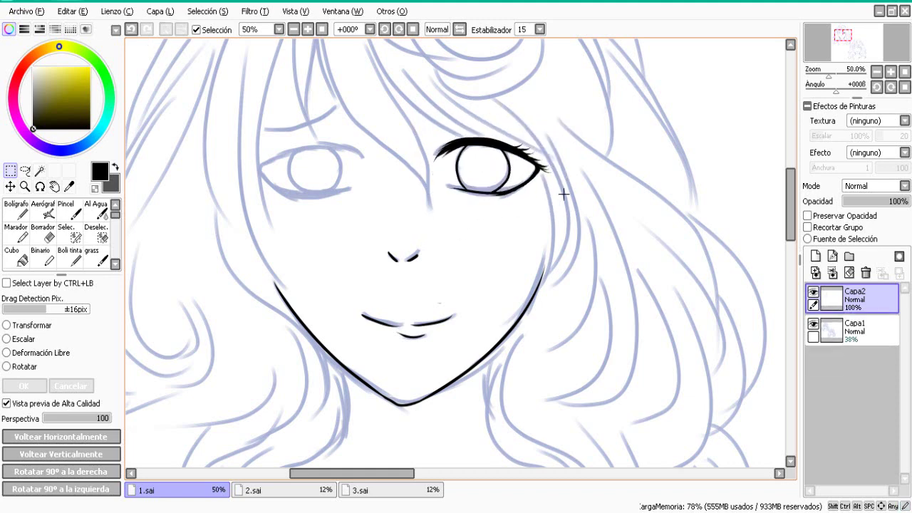
Copy the inked right eye with a rectangular selection and paste it onto a new layer.
{"action": "left_click_drag", "start_coordinate": [420, 107], "coordinate": [562, 216]}
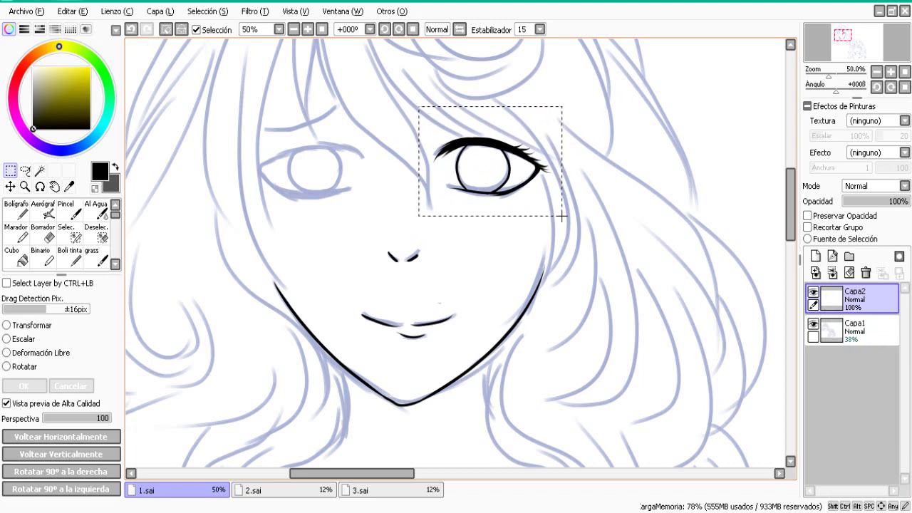
{"action": "key", "text": "ctrl+c"}
{"action": "key", "text": "ctrl+v"}
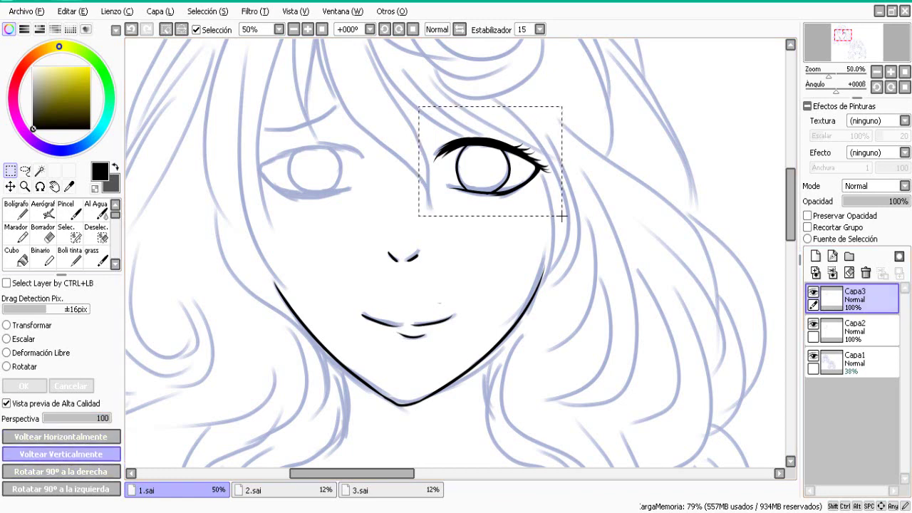
Flip the pasted eye horizontally and place it over the sketched left eye, leaving nothing selected.
{"action": "left_click", "coordinate": [80, 438]}
{"action": "left_click", "coordinate": [80, 438]}
{"action": "left_click", "coordinate": [80, 439]}
{"action": "left_click", "coordinate": [81, 440]}
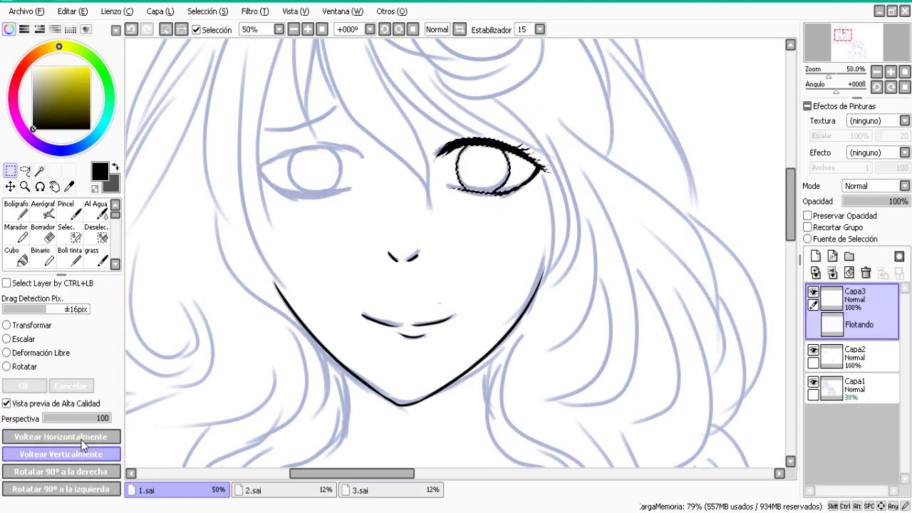
{"action": "left_click", "coordinate": [82, 439]}
{"action": "left_click", "coordinate": [85, 438]}
{"action": "left_click", "coordinate": [86, 437]}
{"action": "left_click", "coordinate": [87, 451]}
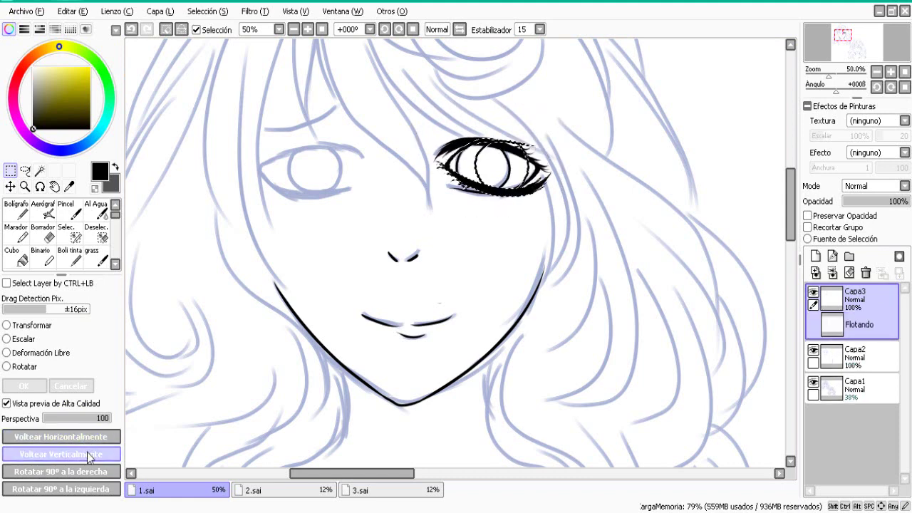
{"action": "left_click", "coordinate": [86, 451]}
{"action": "left_click", "coordinate": [87, 436]}
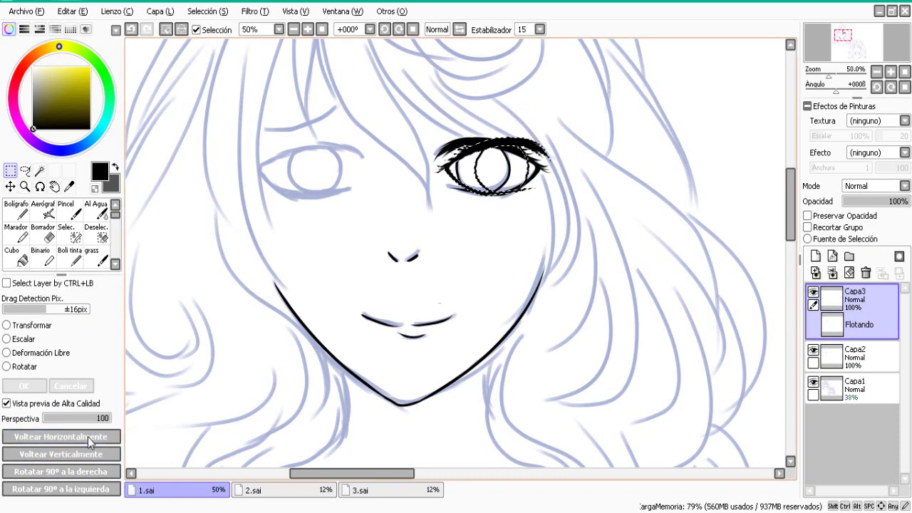
{"action": "left_click", "coordinate": [88, 437]}
{"action": "left_click", "coordinate": [88, 436]}
{"action": "left_click", "coordinate": [87, 436]}
{"action": "left_click", "coordinate": [90, 435]}
{"action": "left_click_drag", "start_coordinate": [508, 154], "coordinate": [329, 156]}
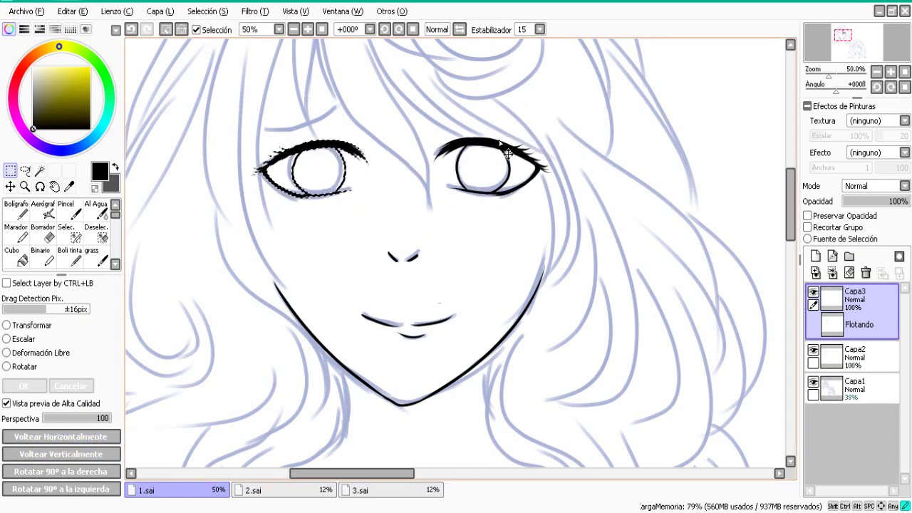
{"action": "left_click", "coordinate": [326, 243]}
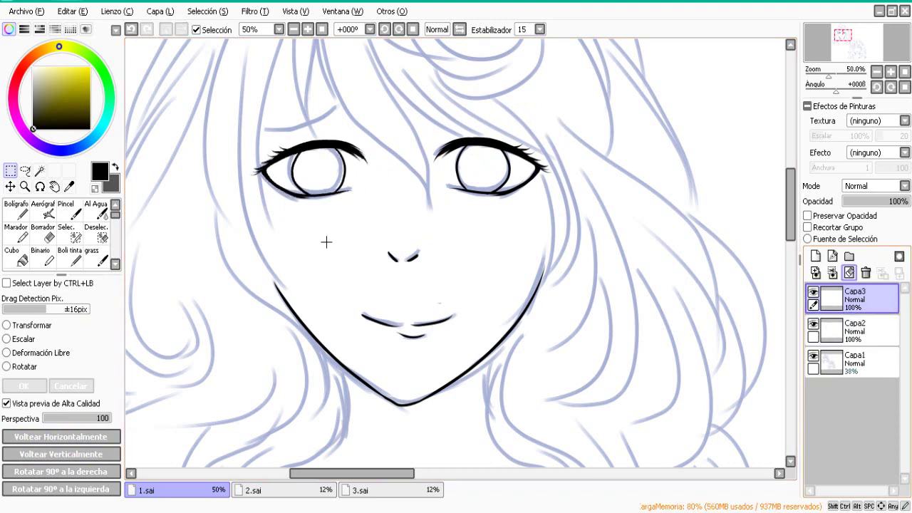
Try merging the copied eye's layer down, undo the merge, and test a lower layer opacity before restoring 100%.
{"action": "left_click", "coordinate": [832, 273]}
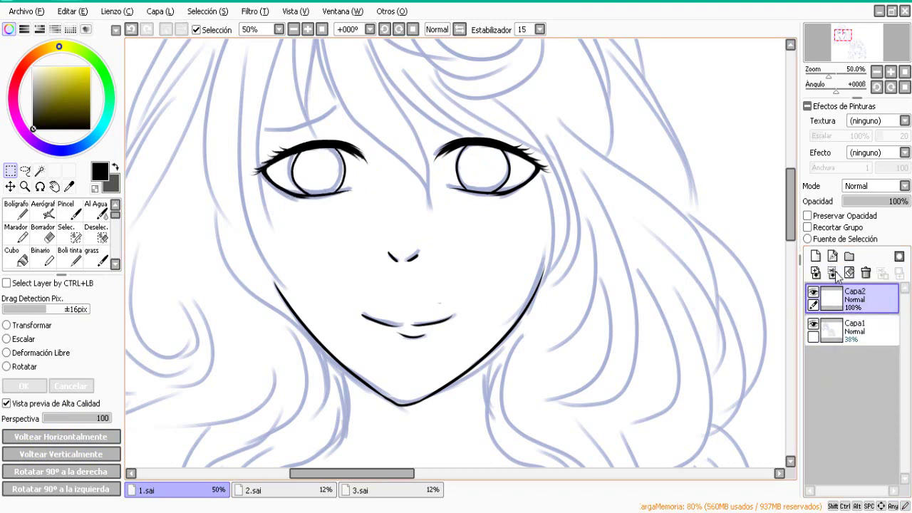
{"action": "left_click", "coordinate": [308, 29]}
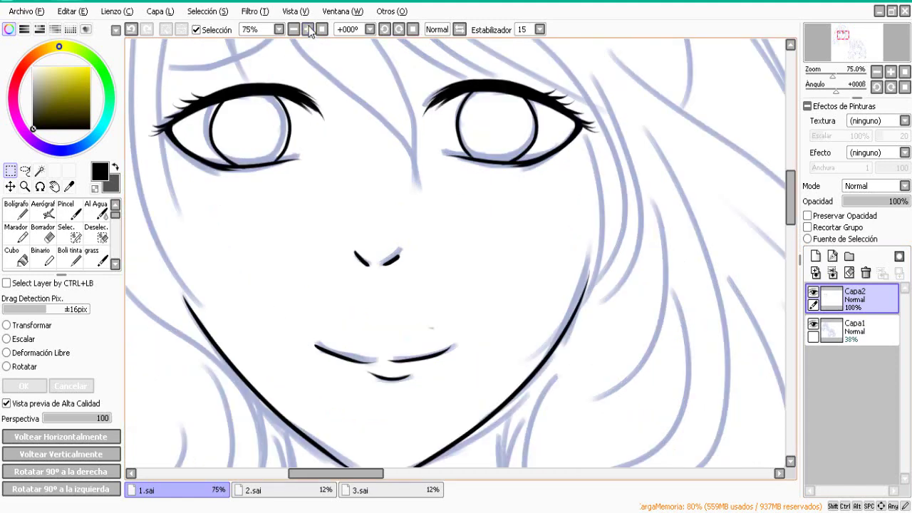
{"action": "key", "text": "ctrl+z"}
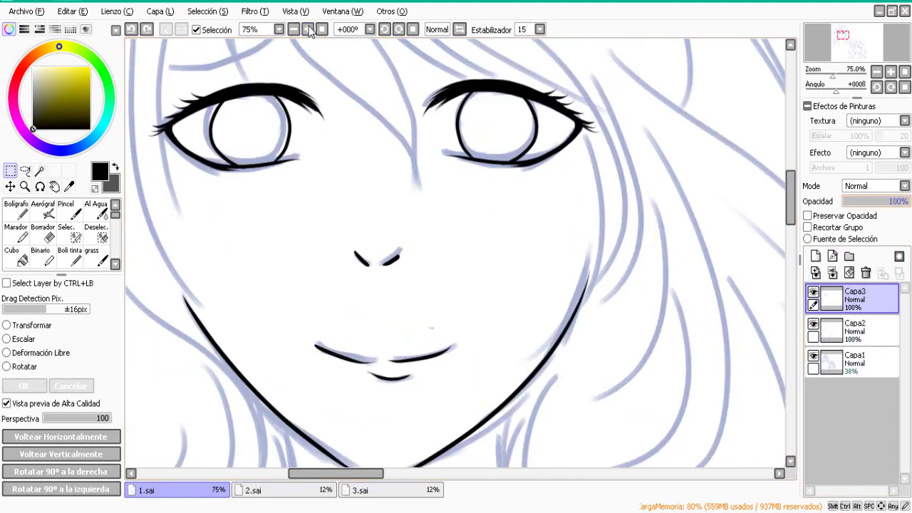
{"action": "left_click_drag", "start_coordinate": [899, 201], "coordinate": [855, 201]}
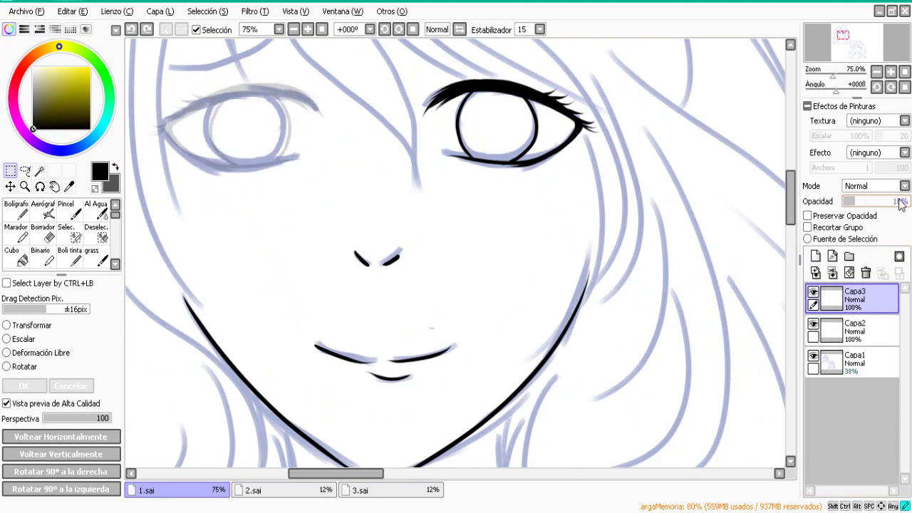
{"action": "left_click", "coordinate": [902, 203]}
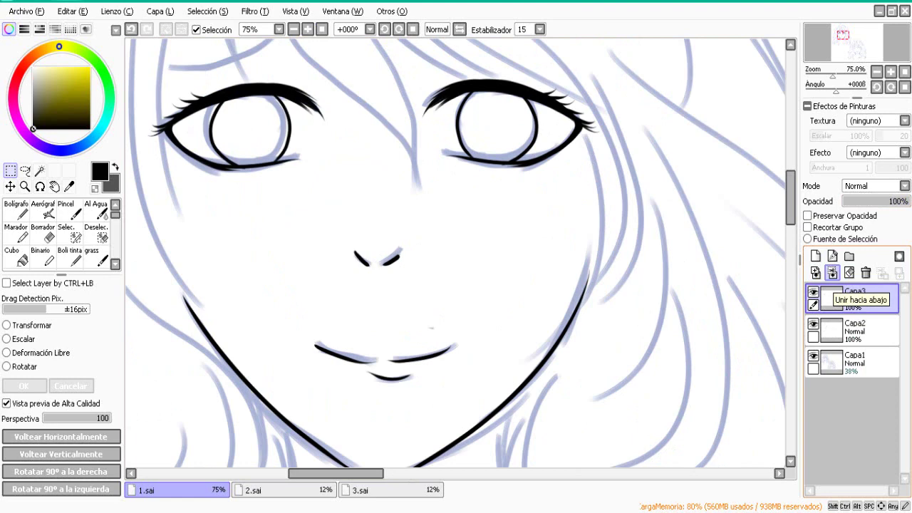
Merge the copied eye's layer down into Capa2 and keep the opacity at 100%.
{"action": "left_click", "coordinate": [832, 273]}
{"action": "left_click_drag", "start_coordinate": [876, 206], "coordinate": [909, 204]}
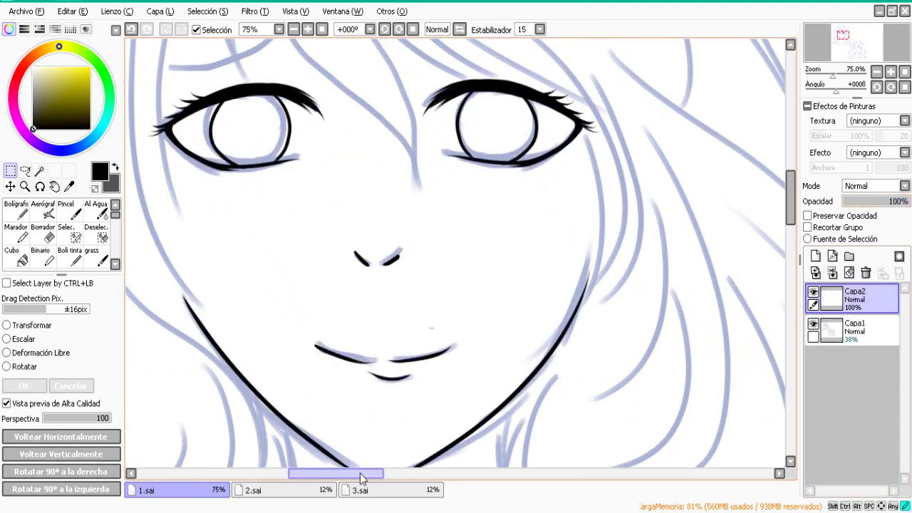
Ink the left eyebrow in one slanted stroke with the Boli tinta brush.
{"action": "left_click_drag", "start_coordinate": [366, 476], "coordinate": [339, 477]}
{"action": "left_click_drag", "start_coordinate": [791, 205], "coordinate": [794, 187]}
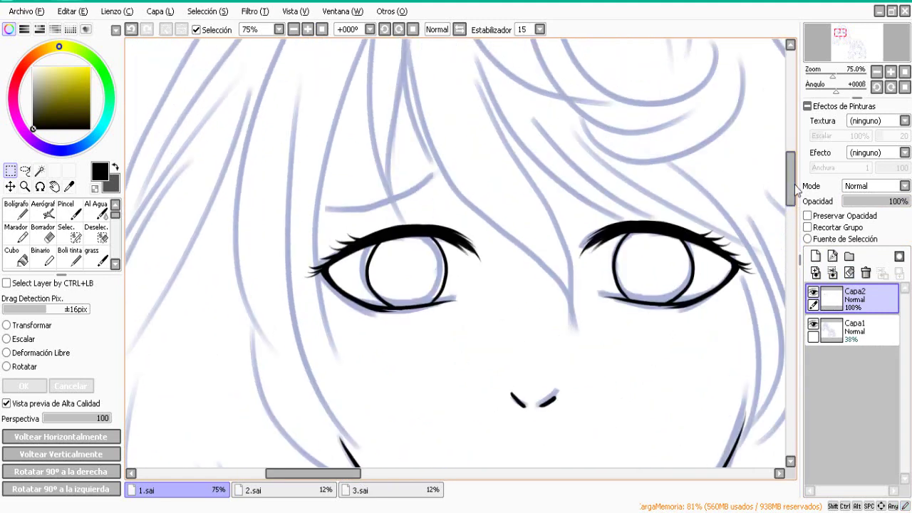
{"action": "left_click_drag", "start_coordinate": [330, 478], "coordinate": [339, 476]}
{"action": "left_click", "coordinate": [71, 256]}
{"action": "left_click_drag", "start_coordinate": [244, 231], "coordinate": [368, 167]}
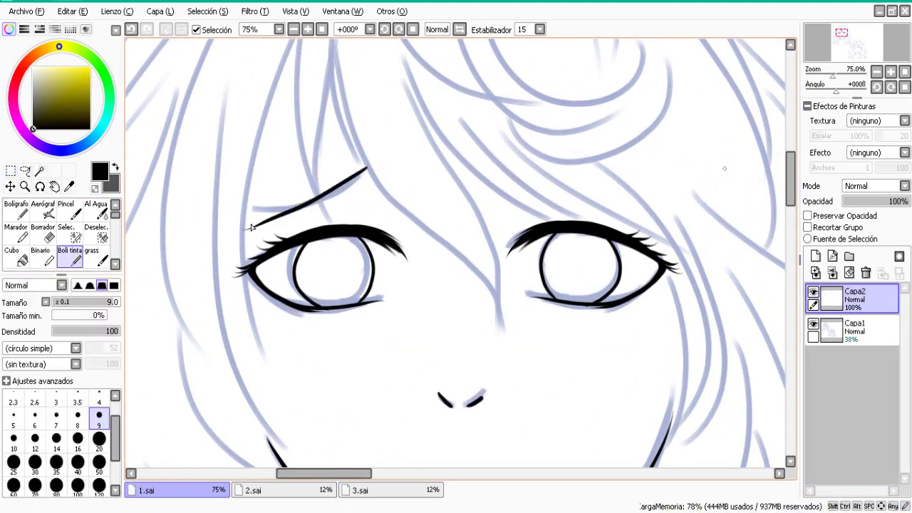
Ink the fringe strands that fall across the left eyebrow, following the blue sketch.
{"action": "scroll", "coordinate": [796, 169], "scroll_direction": "up", "scroll_amount": 2}
{"action": "left_click_drag", "start_coordinate": [314, 83], "coordinate": [328, 290]}
{"action": "mouse_move", "coordinate": [337, 115]}
{"action": "left_mouse_down"}
{"action": "mouse_move", "coordinate": [316, 178]}
{"action": "mouse_move", "coordinate": [341, 322]}
{"action": "mouse_move", "coordinate": [349, 311]}
{"action": "left_mouse_up"}
{"action": "left_click", "coordinate": [134, 30]}
{"action": "mouse_move", "coordinate": [338, 112]}
{"action": "left_mouse_down"}
{"action": "mouse_move", "coordinate": [358, 305]}
{"action": "mouse_move", "coordinate": [432, 345]}
{"action": "left_mouse_up"}
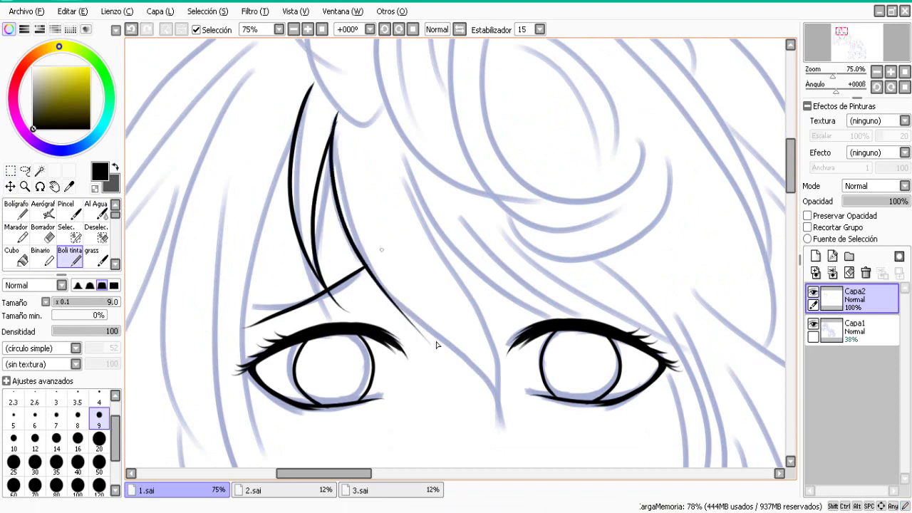
Ink the inner strands and right edge of the pointed fringe lock between the eyes.
{"action": "left_click_drag", "start_coordinate": [365, 204], "coordinate": [482, 387]}
{"action": "left_click_drag", "start_coordinate": [411, 263], "coordinate": [514, 456]}
{"action": "mouse_move", "coordinate": [405, 159]}
{"action": "left_mouse_down"}
{"action": "mouse_move", "coordinate": [500, 453]}
{"action": "mouse_move", "coordinate": [506, 444]}
{"action": "left_mouse_up"}
Undo and redraw the right edge of the central fringe lock down to its tip beside the nose bridge.
{"action": "left_click", "coordinate": [136, 30]}
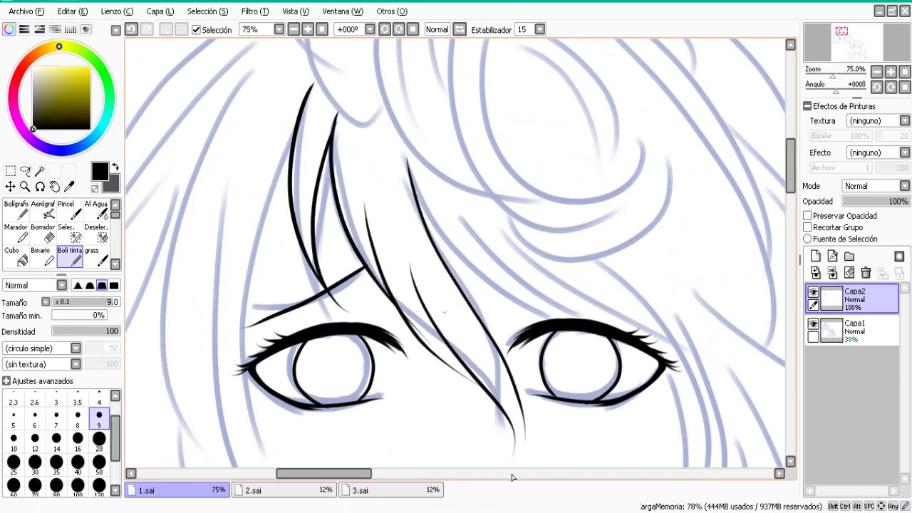
{"action": "left_click", "coordinate": [136, 30]}
{"action": "mouse_move", "coordinate": [399, 135]}
{"action": "left_mouse_down"}
{"action": "mouse_move", "coordinate": [519, 465]}
{"action": "mouse_move", "coordinate": [447, 281]}
{"action": "mouse_move", "coordinate": [500, 448]}
{"action": "left_mouse_up"}
{"action": "left_click", "coordinate": [134, 31]}
{"action": "left_click", "coordinate": [134, 30]}
{"action": "left_click", "coordinate": [133, 32]}
{"action": "mouse_move", "coordinate": [401, 152]}
{"action": "left_mouse_down"}
{"action": "mouse_move", "coordinate": [508, 466]}
{"action": "mouse_move", "coordinate": [461, 301]}
{"action": "mouse_move", "coordinate": [529, 462]}
{"action": "left_mouse_up"}
{"action": "left_click", "coordinate": [134, 32]}
{"action": "left_click", "coordinate": [134, 32]}
{"action": "left_click_drag", "start_coordinate": [413, 165], "coordinate": [523, 456]}
{"action": "left_click", "coordinate": [134, 32]}
{"action": "left_click_drag", "start_coordinate": [403, 150], "coordinate": [514, 464]}
Ink the long strands framing the left side of the face, running from the fringe past the left eye.
{"action": "left_click_drag", "start_coordinate": [324, 473], "coordinate": [313, 473]}
{"action": "left_click_drag", "start_coordinate": [790, 167], "coordinate": [790, 178]}
{"action": "left_click", "coordinate": [294, 29]}
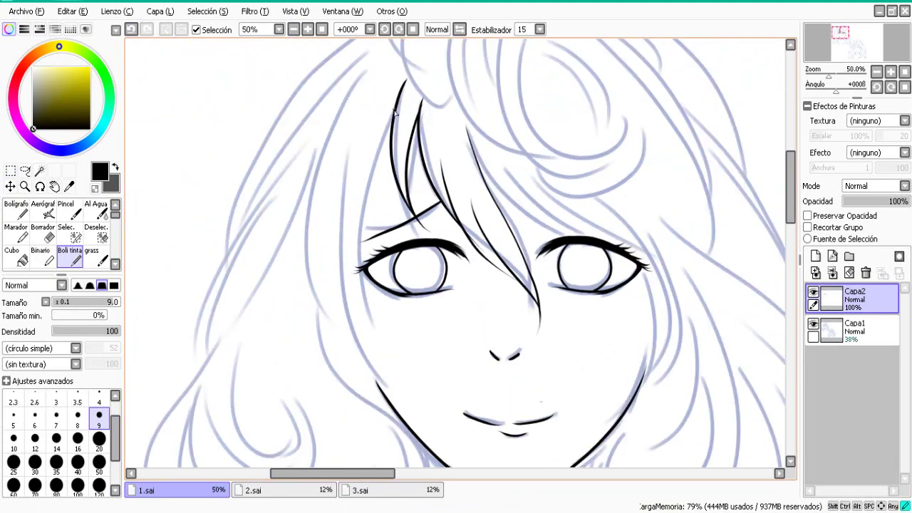
{"action": "left_click_drag", "start_coordinate": [395, 111], "coordinate": [398, 373]}
{"action": "key", "text": "ctrl+z"}
{"action": "key", "text": "ctrl+z"}
{"action": "key", "text": "ctrl+z"}
{"action": "mouse_move", "coordinate": [395, 113]}
{"action": "left_mouse_down"}
{"action": "mouse_move", "coordinate": [408, 419]}
{"action": "mouse_move", "coordinate": [390, 389]}
{"action": "left_mouse_up"}
{"action": "key", "text": "ctrl+z"}
{"action": "left_click_drag", "start_coordinate": [348, 164], "coordinate": [386, 392]}
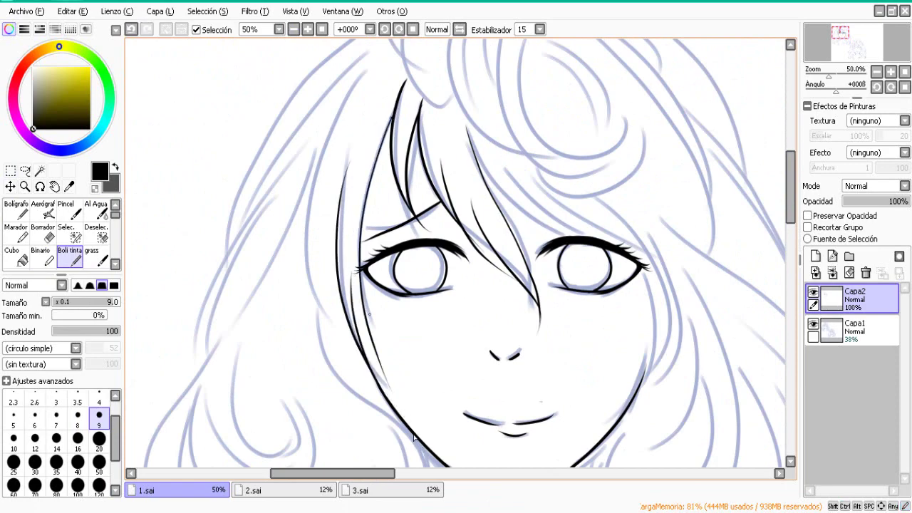
Redo the strand beside the left cheek and ink the outer curved strand of the face-framing lock.
{"action": "key", "text": "ctrl+z"}
{"action": "left_click_drag", "start_coordinate": [352, 298], "coordinate": [406, 413]}
{"action": "mouse_move", "coordinate": [789, 192]}
{"action": "left_mouse_down"}
{"action": "mouse_move", "coordinate": [789, 178]}
{"action": "mouse_move", "coordinate": [789, 189]}
{"action": "left_mouse_up"}
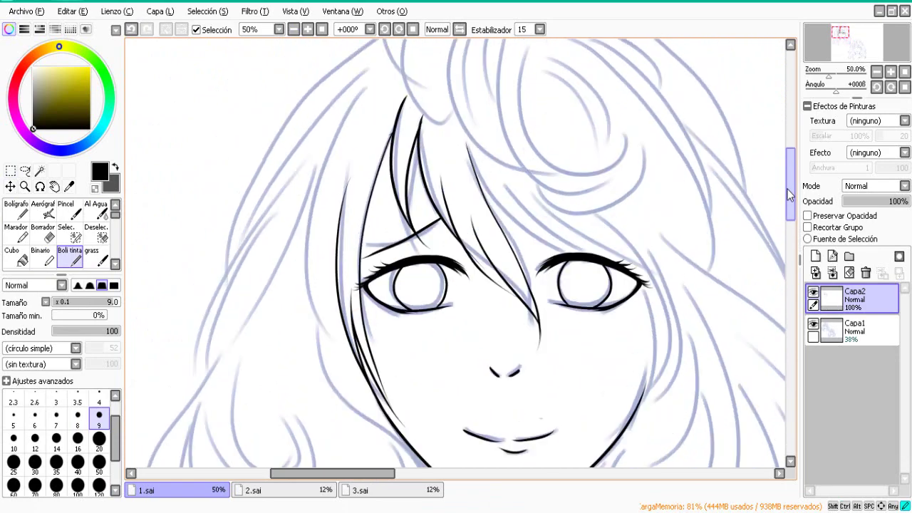
{"action": "left_click_drag", "start_coordinate": [359, 120], "coordinate": [313, 260]}
{"action": "scroll", "coordinate": [789, 171], "scroll_direction": "up", "scroll_amount": 2}
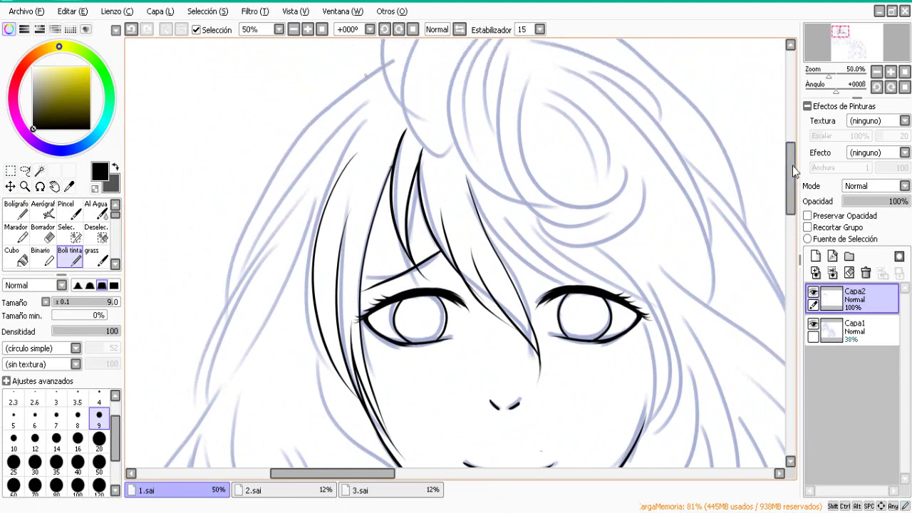
{"action": "left_click_drag", "start_coordinate": [385, 68], "coordinate": [232, 265]}
{"action": "key", "text": "ctrl+z"}
{"action": "left_click_drag", "start_coordinate": [385, 68], "coordinate": [241, 276]}
{"action": "left_click_drag", "start_coordinate": [371, 97], "coordinate": [234, 267]}
{"action": "key", "text": "ctrl+z"}
{"action": "key", "text": "ctrl+z"}
{"action": "mouse_move", "coordinate": [385, 68]}
{"action": "left_mouse_down"}
{"action": "mouse_move", "coordinate": [255, 197]}
{"action": "mouse_move", "coordinate": [234, 302]}
{"action": "left_mouse_up"}
{"action": "mouse_move", "coordinate": [368, 102]}
{"action": "left_mouse_down"}
{"action": "mouse_move", "coordinate": [199, 353]}
{"action": "mouse_move", "coordinate": [209, 391]}
{"action": "left_mouse_up"}
{"action": "key", "text": "ctrl+z"}
{"action": "key", "text": "ctrl+z"}
{"action": "key", "text": "ctrl+z"}
Ink the outer hair contour from the top tuft down the left side of the head in one curved stroke.
{"action": "mouse_move", "coordinate": [385, 68]}
{"action": "left_mouse_down"}
{"action": "mouse_move", "coordinate": [208, 321]}
{"action": "mouse_move", "coordinate": [258, 206]}
{"action": "mouse_move", "coordinate": [231, 303]}
{"action": "left_mouse_up"}
{"action": "key", "text": "ctrl+z"}
{"action": "key", "text": "ctrl+z"}
{"action": "left_click_drag", "start_coordinate": [321, 148], "coordinate": [206, 419]}
{"action": "key", "text": "ctrl+z"}
{"action": "left_click_drag", "start_coordinate": [349, 119], "coordinate": [210, 322]}
{"action": "key", "text": "ctrl+z"}
{"action": "key", "text": "ctrl+z"}
{"action": "left_click_drag", "start_coordinate": [385, 69], "coordinate": [231, 299]}
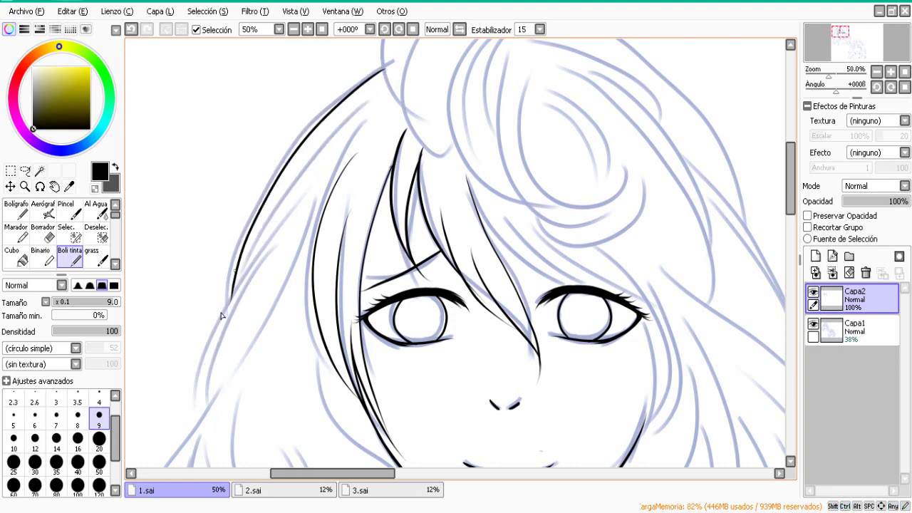
Ink the strands just inside the left outer hair contour, continuing the silhouette downward.
{"action": "left_click_drag", "start_coordinate": [278, 226], "coordinate": [209, 380]}
{"action": "key", "text": "ctrl+z"}
{"action": "key", "text": "ctrl+z"}
{"action": "left_click_drag", "start_coordinate": [333, 143], "coordinate": [247, 251]}
{"action": "key", "text": "ctrl+z"}
{"action": "left_click_drag", "start_coordinate": [312, 161], "coordinate": [202, 364]}
{"action": "key", "text": "ctrl+z"}
{"action": "left_click_drag", "start_coordinate": [312, 163], "coordinate": [207, 363]}
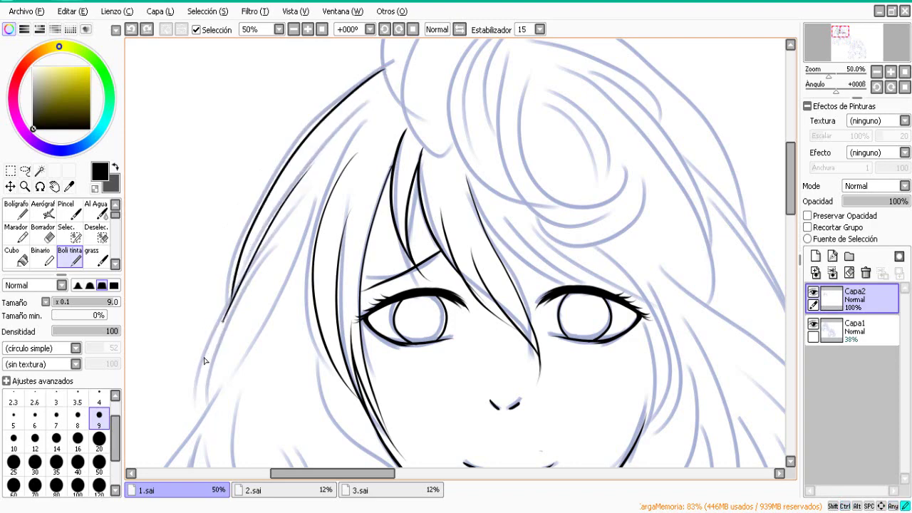
{"action": "left_click_drag", "start_coordinate": [279, 237], "coordinate": [204, 446]}
{"action": "left_click_drag", "start_coordinate": [790, 180], "coordinate": [785, 204]}
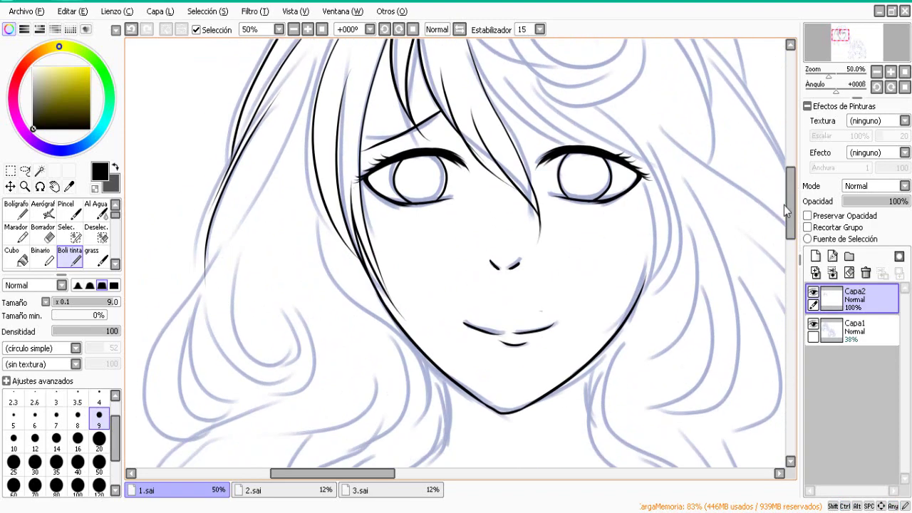
{"action": "left_click_drag", "start_coordinate": [325, 474], "coordinate": [301, 477]}
{"action": "left_click_drag", "start_coordinate": [791, 217], "coordinate": [791, 229]}
{"action": "left_click_drag", "start_coordinate": [357, 125], "coordinate": [265, 384]}
{"action": "key", "text": "ctrl+z"}
{"action": "mouse_move", "coordinate": [349, 141]}
{"action": "left_mouse_down"}
{"action": "mouse_move", "coordinate": [261, 373]}
{"action": "mouse_move", "coordinate": [271, 339]}
{"action": "left_mouse_up"}
{"action": "key", "text": "ctrl+z"}
{"action": "key", "text": "ctrl+z"}
{"action": "key", "text": "ctrl+z"}
{"action": "key", "text": "ctrl+z"}
{"action": "left_click_drag", "start_coordinate": [342, 160], "coordinate": [269, 343]}
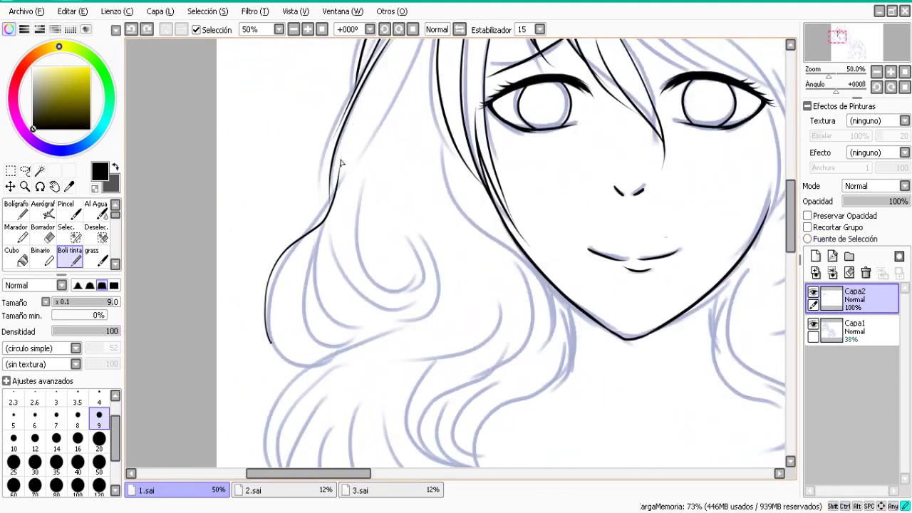
{"action": "key", "text": "ctrl+z"}
Ink the outer contour of the large curl on the left side of the hair, rounding its lower end.
{"action": "left_click_drag", "start_coordinate": [340, 184], "coordinate": [337, 356]}
{"action": "key", "text": "ctrl+z"}
{"action": "mouse_move", "coordinate": [372, 129]}
{"action": "left_mouse_down"}
{"action": "mouse_move", "coordinate": [353, 166]}
{"action": "mouse_move", "coordinate": [335, 357]}
{"action": "left_mouse_up"}
{"action": "key", "text": "ctrl+z"}
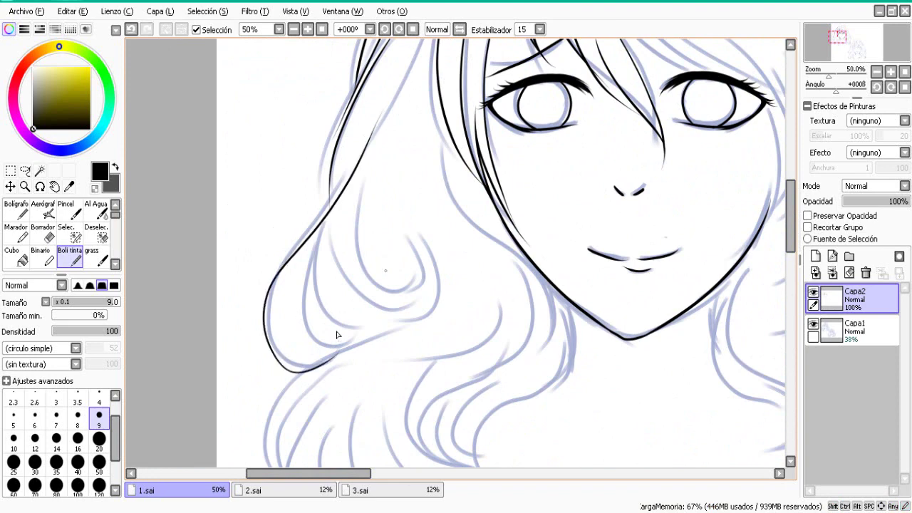
{"action": "key", "text": "ctrl+z"}
{"action": "mouse_move", "coordinate": [395, 96]}
{"action": "left_mouse_down"}
{"action": "mouse_move", "coordinate": [287, 265]}
{"action": "mouse_move", "coordinate": [344, 353]}
{"action": "left_mouse_up"}
Ink the nested curved strands inside the lower part of the large left curl.
{"action": "left_click_drag", "start_coordinate": [317, 239], "coordinate": [349, 344]}
{"action": "key", "text": "ctrl+z"}
{"action": "mouse_move", "coordinate": [325, 222]}
{"action": "left_mouse_down"}
{"action": "mouse_move", "coordinate": [387, 331]}
{"action": "mouse_move", "coordinate": [402, 315]}
{"action": "left_mouse_up"}
{"action": "mouse_move", "coordinate": [325, 260]}
{"action": "left_mouse_down"}
{"action": "mouse_move", "coordinate": [337, 325]}
{"action": "mouse_move", "coordinate": [407, 320]}
{"action": "left_mouse_up"}
{"action": "key", "text": "ctrl+z"}
{"action": "mouse_move", "coordinate": [325, 250]}
{"action": "left_mouse_down"}
{"action": "mouse_move", "coordinate": [367, 330]}
{"action": "mouse_move", "coordinate": [409, 298]}
{"action": "left_mouse_up"}
{"action": "key", "text": "ctrl+z"}
{"action": "left_click_drag", "start_coordinate": [328, 230], "coordinate": [406, 294]}
Ink the upper inner arcs of the large left curl, sweeping up to its right tip.
{"action": "left_click_drag", "start_coordinate": [345, 214], "coordinate": [436, 248]}
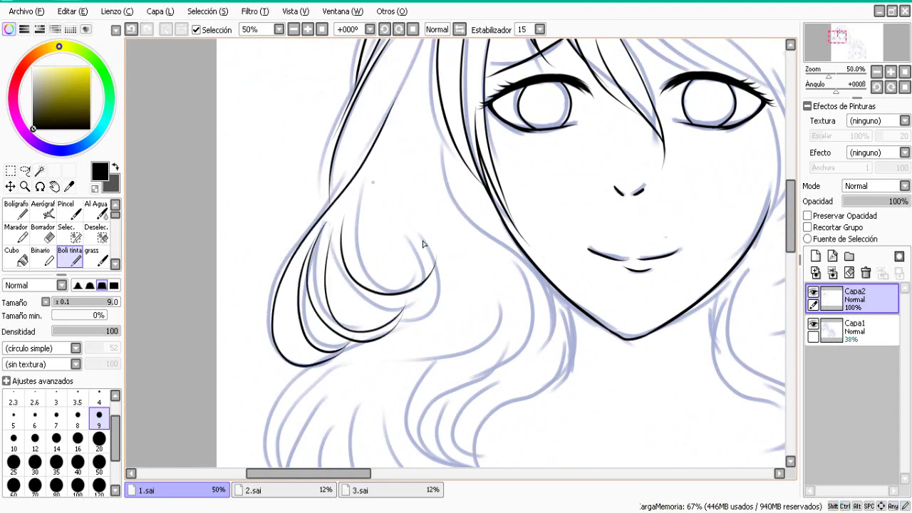
{"action": "left_click_drag", "start_coordinate": [364, 169], "coordinate": [439, 250]}
{"action": "key", "text": "ctrl+z"}
{"action": "left_click_drag", "start_coordinate": [362, 199], "coordinate": [442, 246]}
Ink the wavy lock falling from the left jawline to its curled tip, plus the strand beside the jaw.
{"action": "left_click_drag", "start_coordinate": [790, 237], "coordinate": [790, 253]}
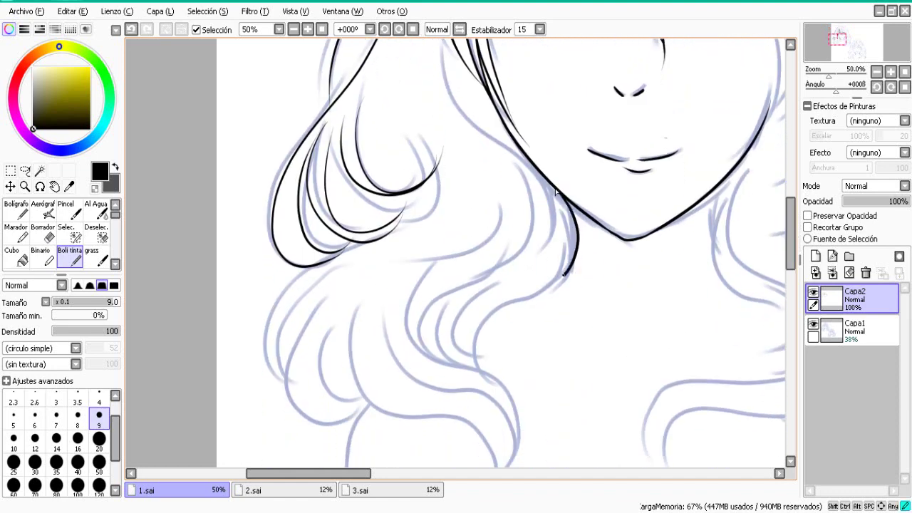
{"action": "left_click_drag", "start_coordinate": [556, 191], "coordinate": [499, 364]}
{"action": "mouse_move", "coordinate": [483, 300]}
{"action": "left_mouse_down"}
{"action": "mouse_move", "coordinate": [472, 342]}
{"action": "mouse_move", "coordinate": [513, 364]}
{"action": "mouse_move", "coordinate": [469, 356]}
{"action": "mouse_move", "coordinate": [515, 361]}
{"action": "left_mouse_up"}
{"action": "key", "text": "ctrl+z"}
{"action": "key", "text": "ctrl+z"}
{"action": "key", "text": "ctrl+z"}
{"action": "key", "text": "ctrl+z"}
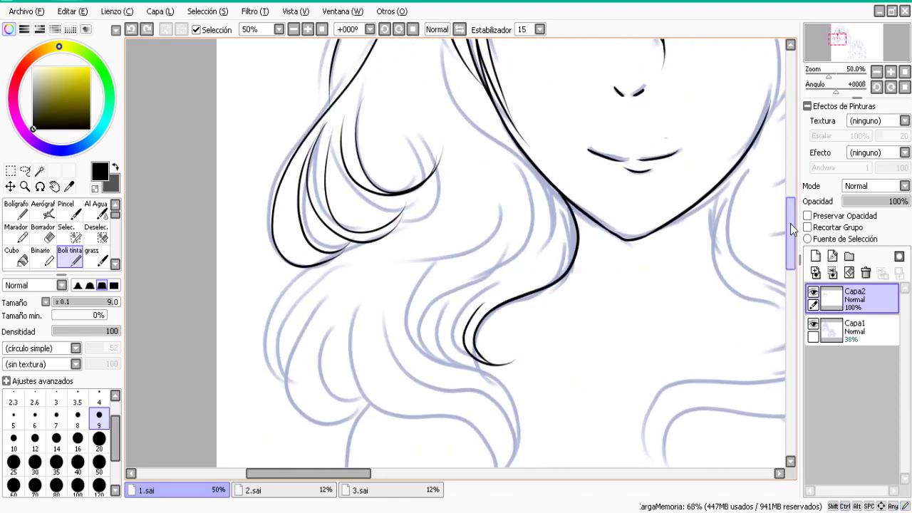
{"action": "left_click_drag", "start_coordinate": [791, 223], "coordinate": [790, 215]}
{"action": "left_click_drag", "start_coordinate": [476, 151], "coordinate": [515, 315]}
Ink the right contour of the long S-shaped lock below the left jaw down to its pointed end.
{"action": "left_click_drag", "start_coordinate": [790, 243], "coordinate": [790, 266]}
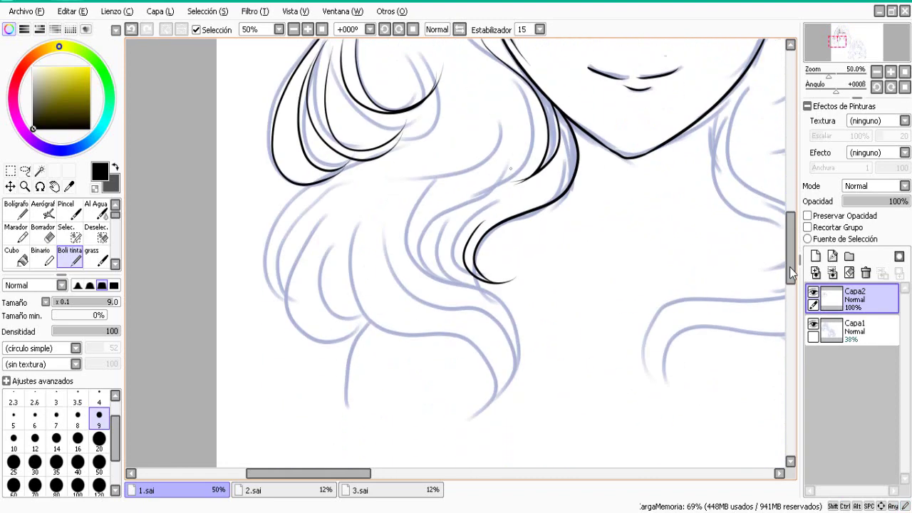
{"action": "left_click_drag", "start_coordinate": [531, 107], "coordinate": [520, 309]}
{"action": "key", "text": "ctrl+z"}
{"action": "mouse_move", "coordinate": [531, 136]}
{"action": "left_mouse_down"}
{"action": "mouse_move", "coordinate": [492, 202]}
{"action": "mouse_move", "coordinate": [512, 320]}
{"action": "left_mouse_up"}
{"action": "key", "text": "ctrl+z"}
{"action": "mouse_move", "coordinate": [533, 155]}
{"action": "left_mouse_down"}
{"action": "mouse_move", "coordinate": [524, 318]}
{"action": "mouse_move", "coordinate": [420, 411]}
{"action": "left_mouse_up"}
{"action": "key", "text": "ctrl+z"}
{"action": "left_click_drag", "start_coordinate": [474, 199], "coordinate": [456, 419]}
{"action": "key", "text": "ctrl+z"}
{"action": "mouse_move", "coordinate": [478, 197]}
{"action": "left_mouse_down"}
{"action": "mouse_move", "coordinate": [438, 215]}
{"action": "mouse_move", "coordinate": [449, 411]}
{"action": "left_mouse_up"}
Ink the strand joining the jawline to the S-shaped lock and the small curved strands within its upper bend.
{"action": "left_click_drag", "start_coordinate": [530, 105], "coordinate": [438, 213]}
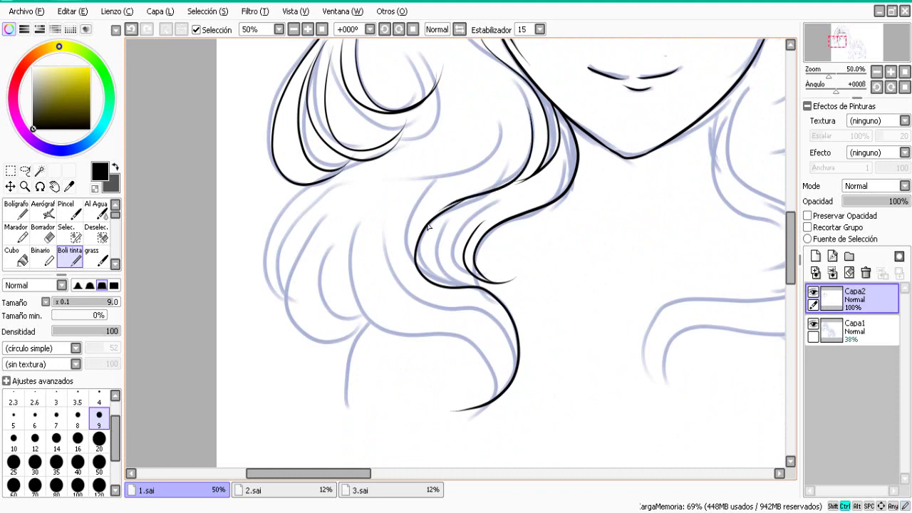
{"action": "key", "text": "ctrl+z"}
{"action": "left_click_drag", "start_coordinate": [535, 143], "coordinate": [463, 274]}
{"action": "left_click_drag", "start_coordinate": [452, 227], "coordinate": [442, 264]}
Ink and redo the lower left contour of the S-shaped lock until it meets the pointed end.
{"action": "left_click_drag", "start_coordinate": [356, 203], "coordinate": [445, 410]}
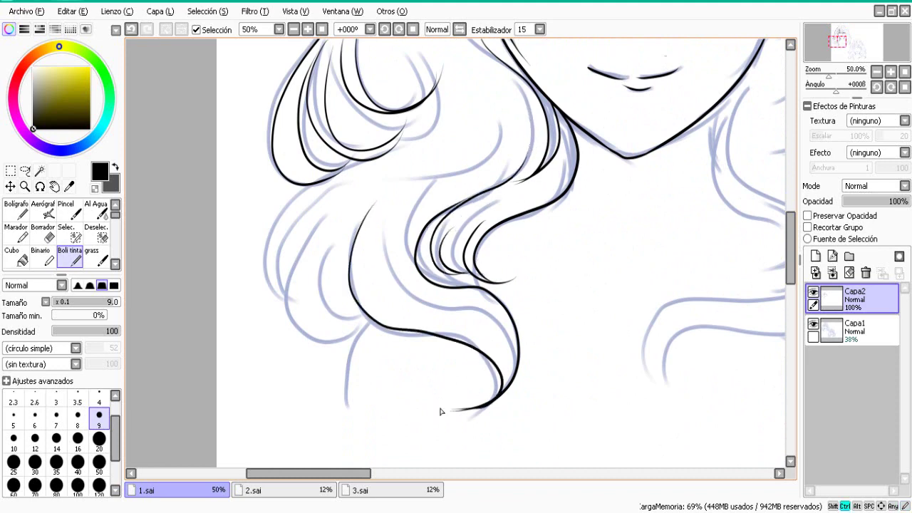
{"action": "key", "text": "ctrl+z"}
{"action": "key", "text": "ctrl+z"}
{"action": "mouse_move", "coordinate": [358, 232]}
{"action": "left_mouse_down"}
{"action": "mouse_move", "coordinate": [483, 350]}
{"action": "mouse_move", "coordinate": [438, 405]}
{"action": "mouse_move", "coordinate": [446, 408]}
{"action": "mouse_move", "coordinate": [456, 341]}
{"action": "mouse_move", "coordinate": [449, 410]}
{"action": "mouse_move", "coordinate": [475, 327]}
{"action": "mouse_move", "coordinate": [439, 404]}
{"action": "mouse_move", "coordinate": [427, 407]}
{"action": "mouse_move", "coordinate": [500, 382]}
{"action": "left_mouse_up"}
{"action": "key", "text": "ctrl+z"}
{"action": "key", "text": "ctrl+z"}
{"action": "key", "text": "ctrl+z"}
{"action": "key", "text": "ctrl+z"}
{"action": "key", "text": "ctrl+z"}
{"action": "key", "text": "ctrl+z"}
{"action": "key", "text": "ctrl+z"}
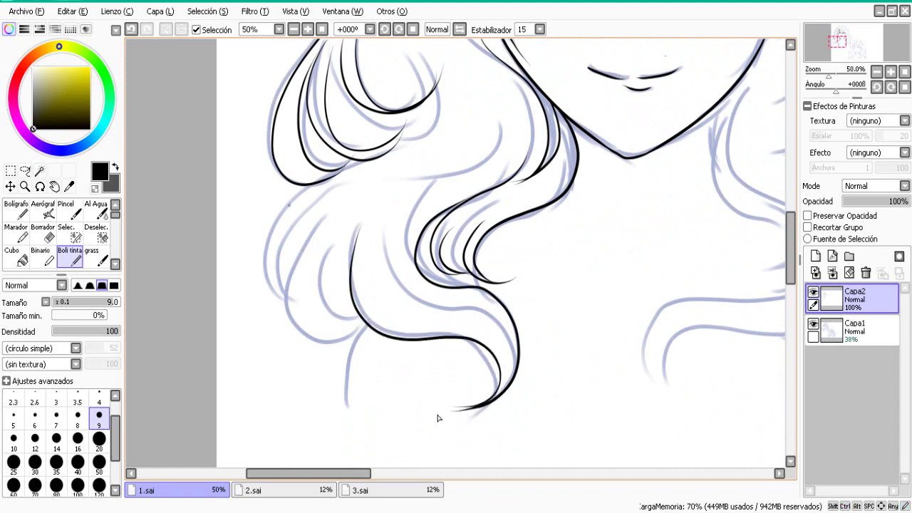
{"action": "key", "text": "ctrl+z"}
Ink the outline and inner strands of the lower left curl beneath the large curl.
{"action": "left_click_drag", "start_coordinate": [309, 184], "coordinate": [285, 303]}
{"action": "mouse_move", "coordinate": [305, 208]}
{"action": "left_mouse_down"}
{"action": "mouse_move", "coordinate": [282, 298]}
{"action": "mouse_move", "coordinate": [348, 348]}
{"action": "left_mouse_up"}
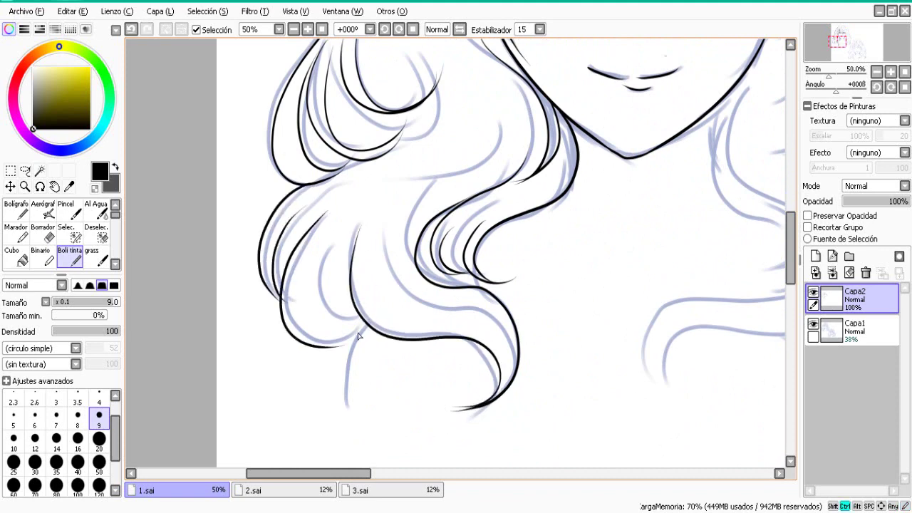
{"action": "key", "text": "ctrl+z"}
{"action": "left_click_drag", "start_coordinate": [321, 223], "coordinate": [359, 338]}
Ink the inner strands of the S-shaped lock between its two contours.
{"action": "left_click_drag", "start_coordinate": [383, 228], "coordinate": [496, 336]}
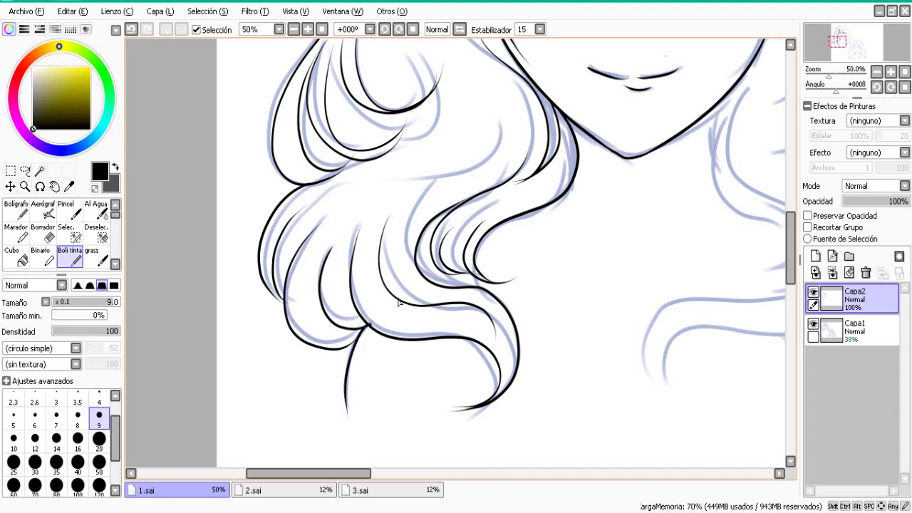
{"action": "left_click_drag", "start_coordinate": [401, 301], "coordinate": [492, 337]}
{"action": "key", "text": "ctrl+z"}
{"action": "left_click_drag", "start_coordinate": [398, 208], "coordinate": [386, 311]}
Ink the strands sweeping from beside the left jaw into the top of the S-shaped lock.
{"action": "left_click_drag", "start_coordinate": [791, 263], "coordinate": [794, 246]}
{"action": "left_click_drag", "start_coordinate": [511, 187], "coordinate": [430, 303]}
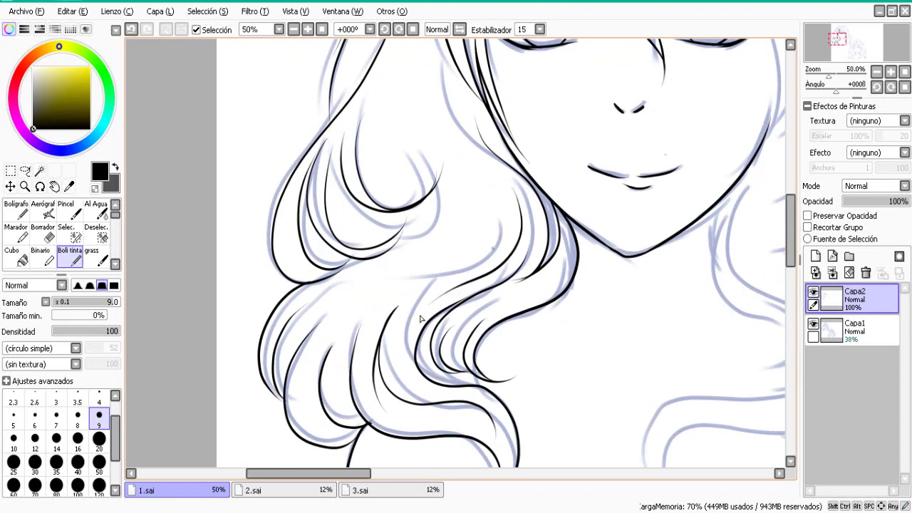
{"action": "left_click_drag", "start_coordinate": [503, 251], "coordinate": [428, 303]}
{"action": "key", "text": "ctrl+z"}
{"action": "left_click_drag", "start_coordinate": [520, 218], "coordinate": [429, 300]}
{"action": "left_click_drag", "start_coordinate": [481, 273], "coordinate": [430, 300]}
Ink the rounded outer contour of the hair tuft on top of the head.
{"action": "left_click_drag", "start_coordinate": [793, 240], "coordinate": [794, 168]}
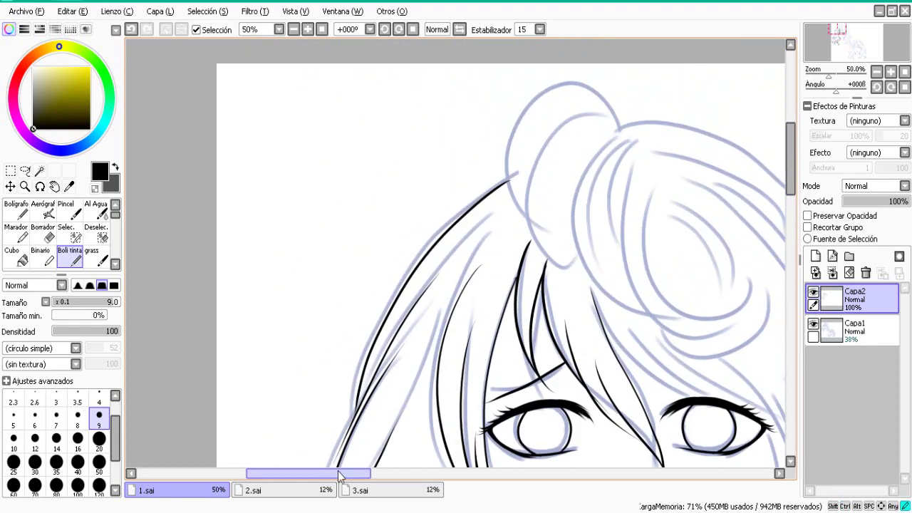
{"action": "left_click_drag", "start_coordinate": [338, 473], "coordinate": [376, 471]}
{"action": "key", "text": "ctrl+z"}
{"action": "left_click_drag", "start_coordinate": [417, 124], "coordinate": [338, 229]}
{"action": "key", "text": "ctrl+z"}
{"action": "key", "text": "ctrl+z"}
{"action": "left_click_drag", "start_coordinate": [415, 124], "coordinate": [334, 223]}
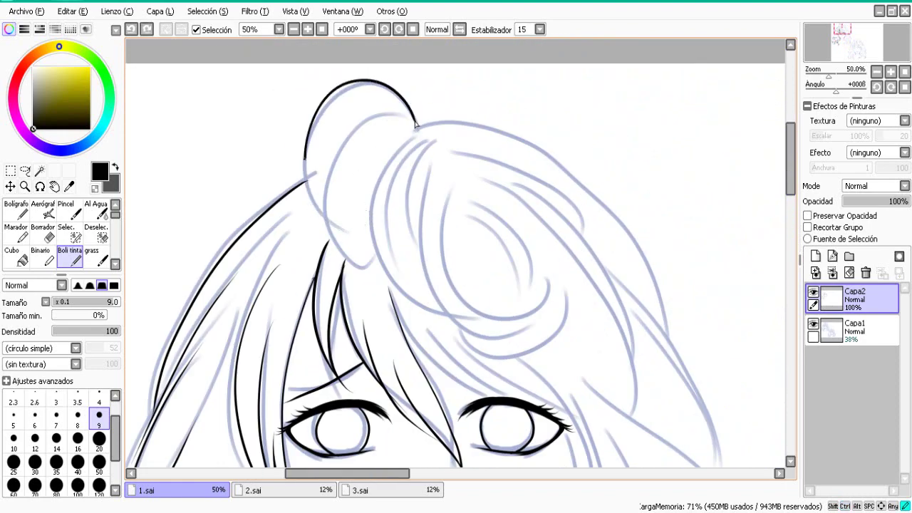
Ink the inner curved strands of the top hair tuft down to its lower tip.
{"action": "mouse_move", "coordinate": [393, 114]}
{"action": "left_mouse_down"}
{"action": "mouse_move", "coordinate": [322, 193]}
{"action": "mouse_move", "coordinate": [338, 225]}
{"action": "left_mouse_up"}
{"action": "key", "text": "ctrl+z"}
{"action": "left_click_drag", "start_coordinate": [404, 118], "coordinate": [322, 181]}
{"action": "left_click_drag", "start_coordinate": [370, 126], "coordinate": [377, 256]}
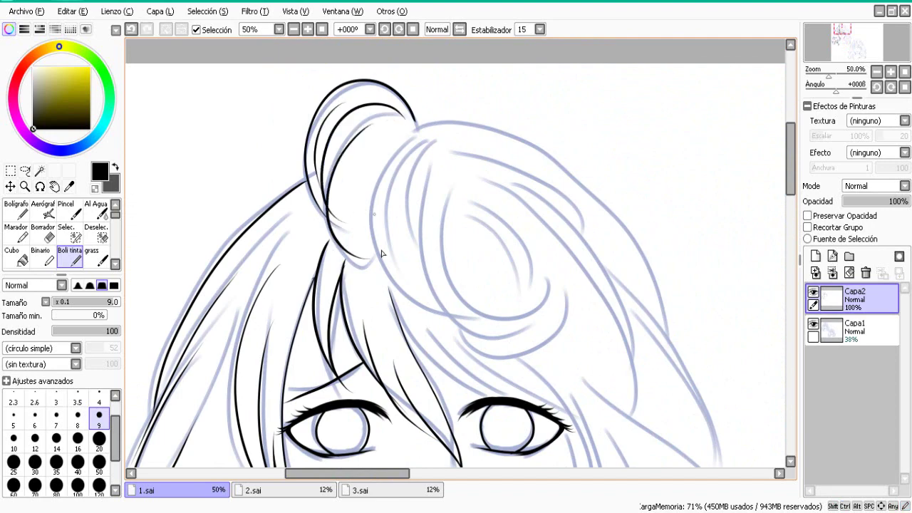
Ink the left contour and adjoining curved strands of the large swirl above the fringe.
{"action": "key", "text": "ctrl+z"}
{"action": "mouse_move", "coordinate": [415, 134]}
{"action": "left_mouse_down"}
{"action": "mouse_move", "coordinate": [449, 305]}
{"action": "mouse_move", "coordinate": [442, 302]}
{"action": "mouse_move", "coordinate": [450, 306]}
{"action": "mouse_move", "coordinate": [401, 272]}
{"action": "left_mouse_up"}
{"action": "key", "text": "ctrl+z"}
{"action": "left_click_drag", "start_coordinate": [412, 165], "coordinate": [420, 286]}
{"action": "left_click_drag", "start_coordinate": [791, 158], "coordinate": [791, 184]}
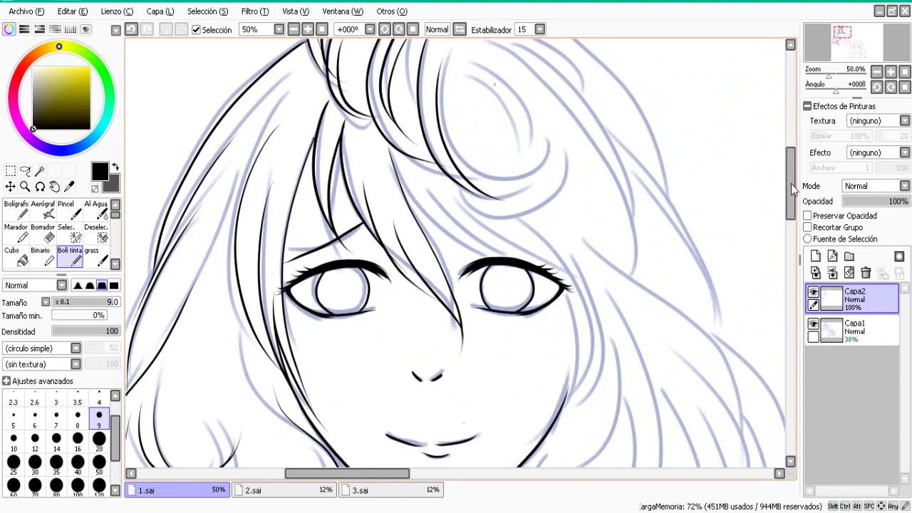
Ink the fringe strands sweeping from below the large swirl to the outer corner of the eye, working in mirrored view.
{"action": "key", "text": "h"}
{"action": "key", "text": "ctrl+z"}
{"action": "mouse_move", "coordinate": [522, 152]}
{"action": "left_mouse_down"}
{"action": "mouse_move", "coordinate": [408, 267]}
{"action": "mouse_move", "coordinate": [412, 258]}
{"action": "left_mouse_up"}
{"action": "key", "text": "ctrl+z"}
{"action": "key", "text": "ctrl+z"}
{"action": "left_click_drag", "start_coordinate": [495, 183], "coordinate": [418, 253]}
{"action": "key", "text": "ctrl+z"}
{"action": "key", "text": "ctrl+z"}
{"action": "left_click_drag", "start_coordinate": [522, 148], "coordinate": [426, 253]}
Ink the curved strands framing the face from the eye's outer corner to the jaw on the same side as the swirl.
{"action": "mouse_move", "coordinate": [493, 187]}
{"action": "left_mouse_down"}
{"action": "mouse_move", "coordinate": [478, 213]}
{"action": "mouse_move", "coordinate": [356, 278]}
{"action": "mouse_move", "coordinate": [357, 409]}
{"action": "left_mouse_up"}
{"action": "key", "text": "ctrl+z"}
{"action": "mouse_move", "coordinate": [326, 306]}
{"action": "left_mouse_down"}
{"action": "mouse_move", "coordinate": [356, 411]}
{"action": "mouse_move", "coordinate": [369, 422]}
{"action": "left_mouse_up"}
{"action": "key", "text": "ctrl+z"}
{"action": "key", "text": "ctrl+z"}
{"action": "key", "text": "ctrl+z"}
{"action": "left_click_drag", "start_coordinate": [346, 269], "coordinate": [363, 410]}
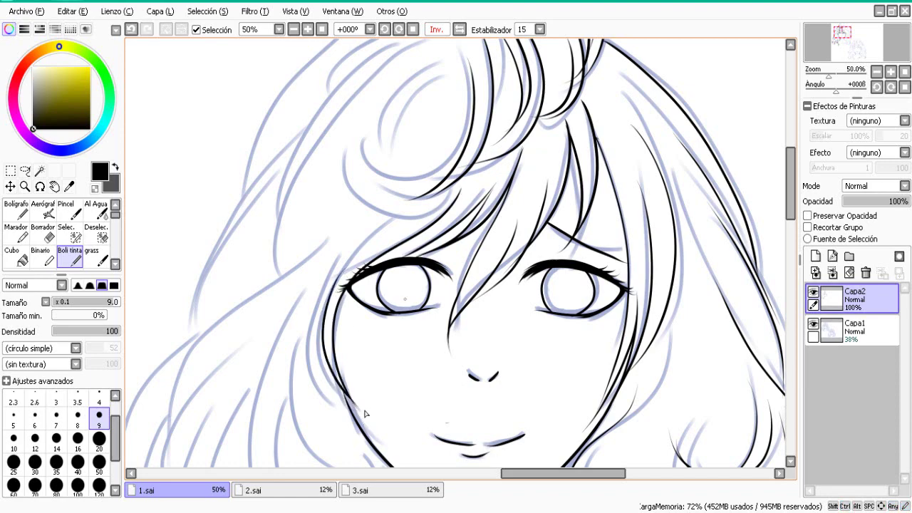
{"action": "left_click_drag", "start_coordinate": [788, 182], "coordinate": [786, 205]}
{"action": "left_click_drag", "start_coordinate": [323, 141], "coordinate": [353, 284]}
{"action": "left_click_drag", "start_coordinate": [790, 239], "coordinate": [790, 204]}
{"action": "left_click", "coordinate": [465, 29]}
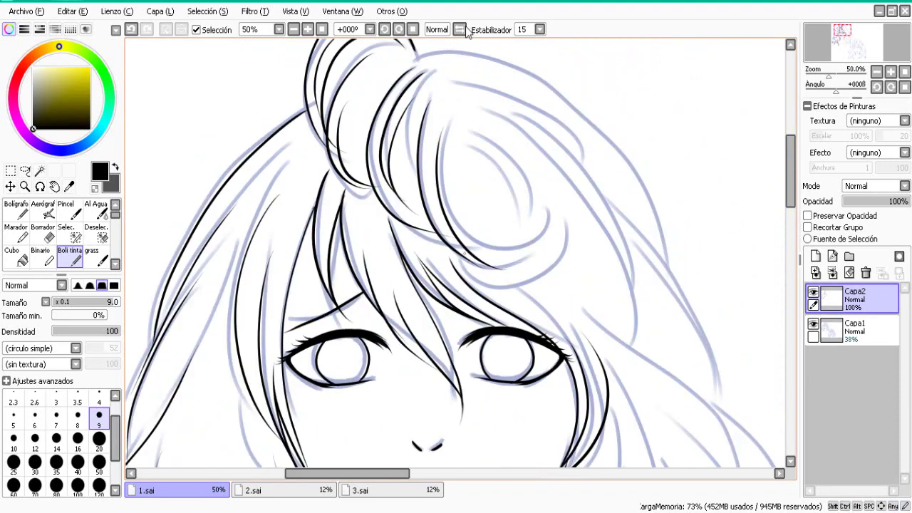
Ink the rounded lower curves of the large swirl above the fringe up to its pointed end.
{"action": "mouse_move", "coordinate": [453, 250]}
{"action": "left_mouse_down"}
{"action": "mouse_move", "coordinate": [568, 217]}
{"action": "mouse_move", "coordinate": [462, 268]}
{"action": "mouse_move", "coordinate": [568, 214]}
{"action": "mouse_move", "coordinate": [567, 224]}
{"action": "mouse_move", "coordinate": [561, 213]}
{"action": "left_mouse_up"}
{"action": "key", "text": "ctrl+z"}
{"action": "key", "text": "ctrl+z"}
{"action": "key", "text": "ctrl+z"}
{"action": "mouse_move", "coordinate": [504, 281]}
{"action": "left_mouse_down"}
{"action": "mouse_move", "coordinate": [549, 269]}
{"action": "mouse_move", "coordinate": [562, 232]}
{"action": "left_mouse_up"}
{"action": "key", "text": "ctrl+z"}
{"action": "key", "text": "ctrl+z"}
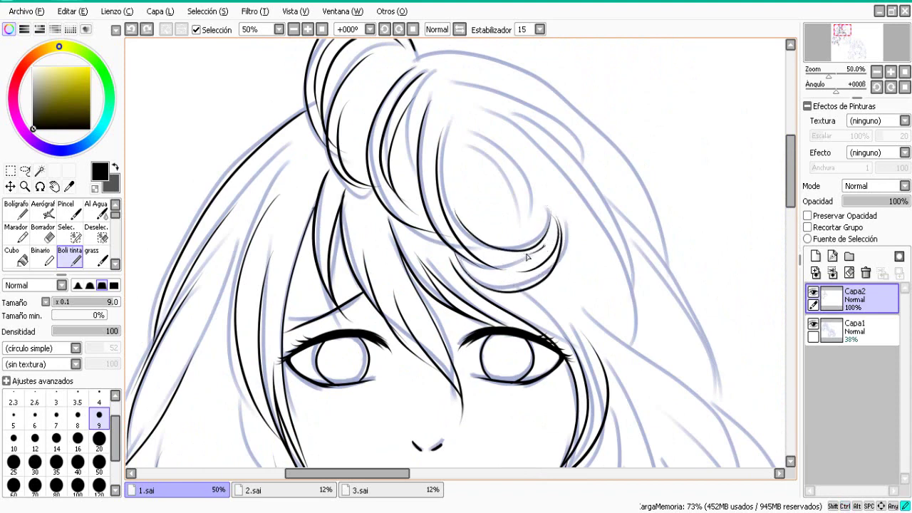
Ink the inner contour of the wavy lock right of the chin and the short strand inside its bend.
{"action": "mouse_move", "coordinate": [791, 199]}
{"action": "left_mouse_down"}
{"action": "mouse_move", "coordinate": [794, 183]}
{"action": "mouse_move", "coordinate": [788, 257]}
{"action": "left_mouse_up"}
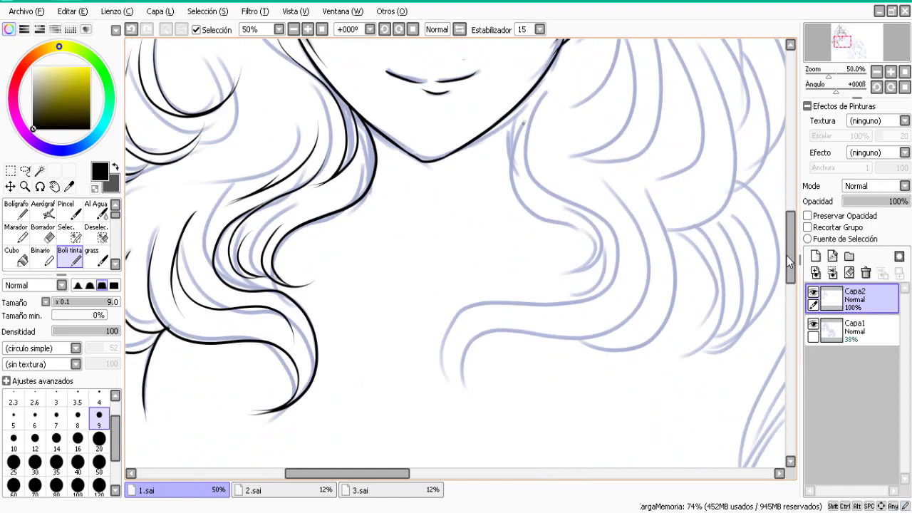
{"action": "mouse_move", "coordinate": [524, 101]}
{"action": "left_mouse_down"}
{"action": "mouse_move", "coordinate": [524, 289]}
{"action": "mouse_move", "coordinate": [551, 222]}
{"action": "mouse_move", "coordinate": [555, 261]}
{"action": "mouse_move", "coordinate": [543, 268]}
{"action": "left_mouse_up"}
{"action": "key", "text": "ctrl+z"}
{"action": "key", "text": "ctrl+z"}
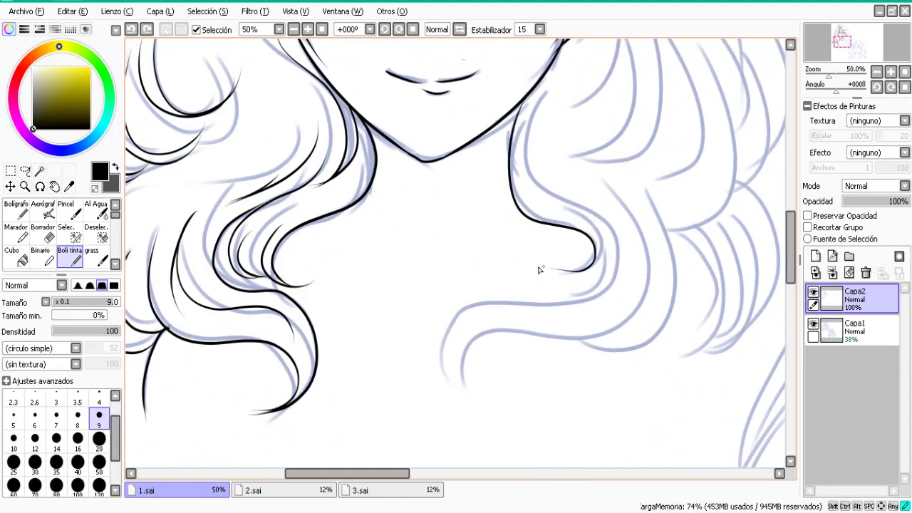
{"action": "left_click_drag", "start_coordinate": [590, 223], "coordinate": [575, 267]}
{"action": "key", "text": "ctrl+z"}
{"action": "left_click_drag", "start_coordinate": [590, 222], "coordinate": [602, 269]}
{"action": "key", "text": "ctrl+z"}
{"action": "left_click_drag", "start_coordinate": [591, 223], "coordinate": [605, 258]}
Ink the second contour of the same wavy lock from beside the jaw down to its curled tip.
{"action": "key", "text": "h"}
{"action": "key", "text": "ctrl+z"}
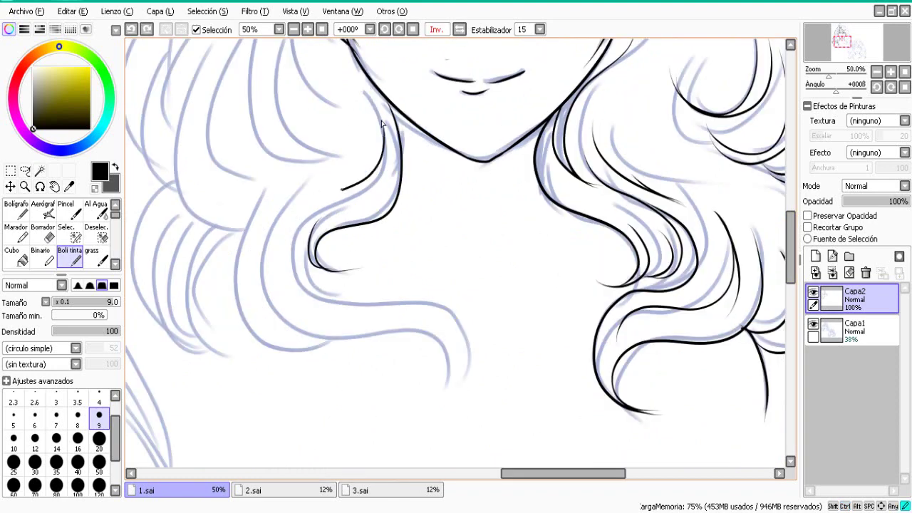
{"action": "left_click_drag", "start_coordinate": [374, 116], "coordinate": [456, 376]}
{"action": "mouse_move", "coordinate": [294, 195]}
{"action": "left_mouse_down"}
{"action": "mouse_move", "coordinate": [448, 322]}
{"action": "mouse_move", "coordinate": [437, 328]}
{"action": "mouse_move", "coordinate": [451, 374]}
{"action": "left_mouse_up"}
{"action": "key", "text": "ctrl+z"}
{"action": "key", "text": "ctrl+z"}
{"action": "mouse_move", "coordinate": [295, 195]}
{"action": "left_mouse_down"}
{"action": "mouse_move", "coordinate": [258, 278]}
{"action": "mouse_move", "coordinate": [451, 387]}
{"action": "mouse_move", "coordinate": [476, 363]}
{"action": "left_mouse_up"}
{"action": "key", "text": "ctrl+z"}
{"action": "key", "text": "ctrl+z"}
Ink the lower edge of the wavy lock and the outer curved strand that joins it from behind.
{"action": "key", "text": "h"}
{"action": "mouse_move", "coordinate": [625, 203]}
{"action": "left_mouse_down"}
{"action": "mouse_move", "coordinate": [522, 331]}
{"action": "mouse_move", "coordinate": [511, 328]}
{"action": "left_mouse_up"}
{"action": "key", "text": "ctrl+z"}
{"action": "left_click_drag", "start_coordinate": [643, 187], "coordinate": [563, 346]}
{"action": "key", "text": "ctrl+z"}
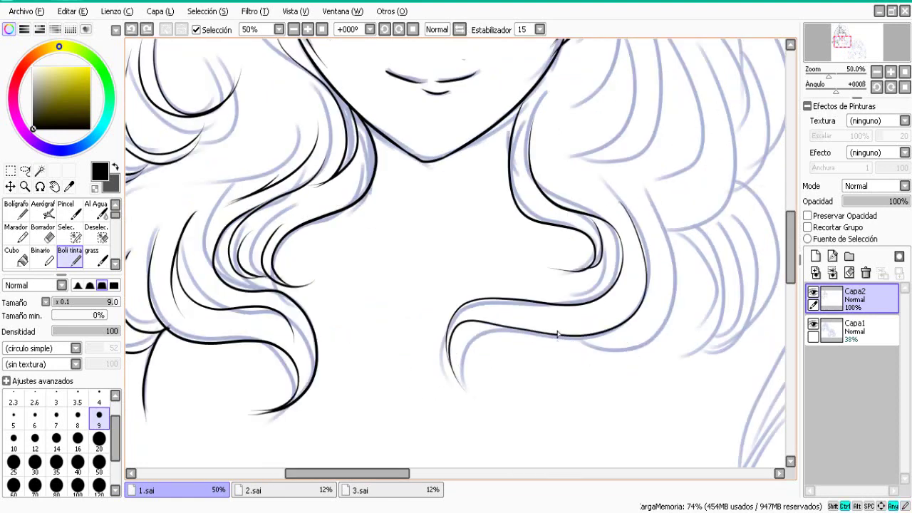
{"action": "key", "text": "h"}
{"action": "mouse_move", "coordinate": [242, 241]}
{"action": "left_mouse_down"}
{"action": "mouse_move", "coordinate": [262, 201]}
{"action": "mouse_move", "coordinate": [302, 347]}
{"action": "left_mouse_up"}
{"action": "key", "text": "ctrl+z"}
{"action": "key", "text": "ctrl+z"}
{"action": "mouse_move", "coordinate": [280, 184]}
{"action": "left_mouse_down"}
{"action": "mouse_move", "coordinate": [319, 347]}
{"action": "mouse_move", "coordinate": [330, 344]}
{"action": "left_mouse_up"}
Ink the crown's outer contour on the uninked side and the strands continuing down the side of the head.
{"action": "left_click_drag", "start_coordinate": [515, 472], "coordinate": [485, 471]}
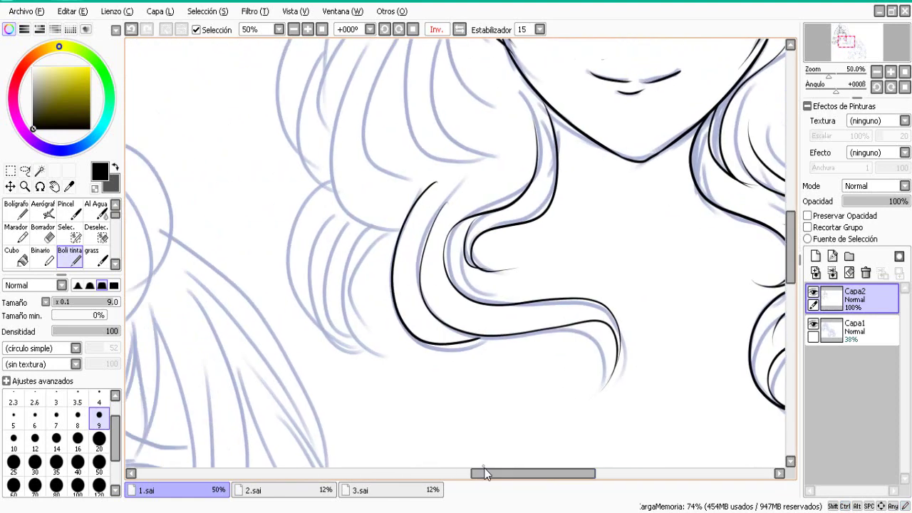
{"action": "left_click_drag", "start_coordinate": [789, 265], "coordinate": [793, 178]}
{"action": "mouse_move", "coordinate": [650, 114]}
{"action": "left_mouse_down"}
{"action": "mouse_move", "coordinate": [501, 149]}
{"action": "mouse_move", "coordinate": [407, 292]}
{"action": "mouse_move", "coordinate": [403, 325]}
{"action": "left_mouse_up"}
{"action": "left_click_drag", "start_coordinate": [787, 167], "coordinate": [785, 179]}
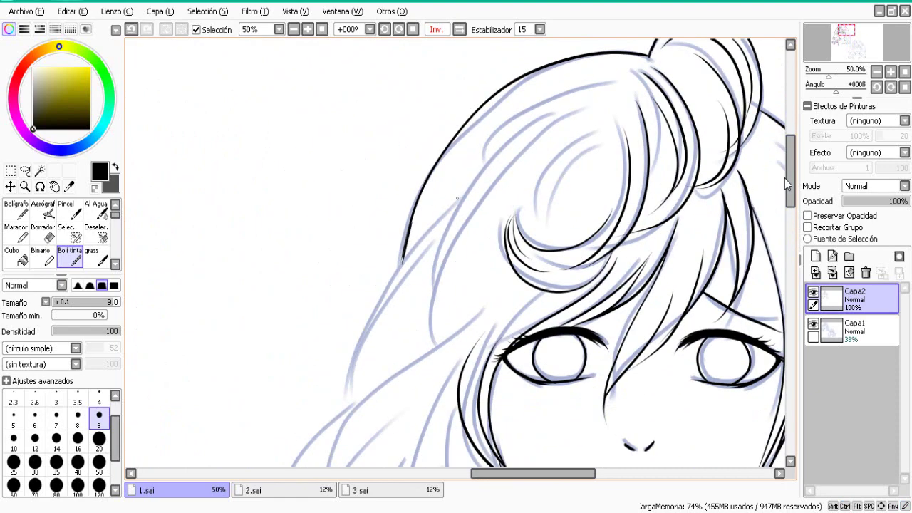
{"action": "key", "text": "ctrl+z"}
{"action": "mouse_move", "coordinate": [463, 197]}
{"action": "left_mouse_down"}
{"action": "mouse_move", "coordinate": [349, 370]}
{"action": "mouse_move", "coordinate": [340, 421]}
{"action": "left_mouse_up"}
{"action": "mouse_move", "coordinate": [423, 255]}
{"action": "left_mouse_down"}
{"action": "mouse_move", "coordinate": [377, 311]}
{"action": "mouse_move", "coordinate": [345, 423]}
{"action": "left_mouse_up"}
{"action": "key", "text": "ctrl+z"}
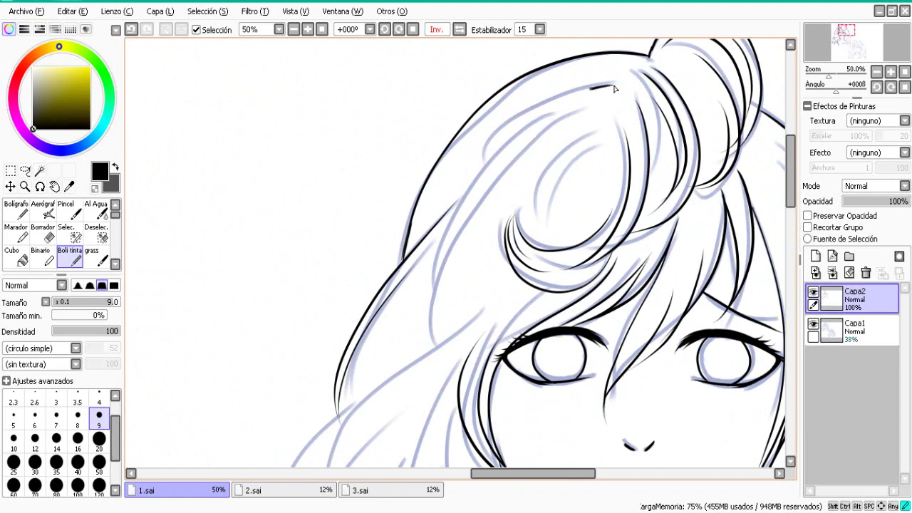
Ink the long strands between the crown contour and the swirl, plus the short curved strands inside the swirl.
{"action": "key", "text": "ctrl+z"}
{"action": "left_click_drag", "start_coordinate": [613, 84], "coordinate": [475, 172]}
{"action": "mouse_move", "coordinate": [554, 113]}
{"action": "left_mouse_down"}
{"action": "mouse_move", "coordinate": [433, 303]}
{"action": "mouse_move", "coordinate": [441, 317]}
{"action": "left_mouse_up"}
{"action": "key", "text": "ctrl+z"}
{"action": "left_click_drag", "start_coordinate": [551, 131], "coordinate": [438, 272]}
{"action": "key", "text": "ctrl+z"}
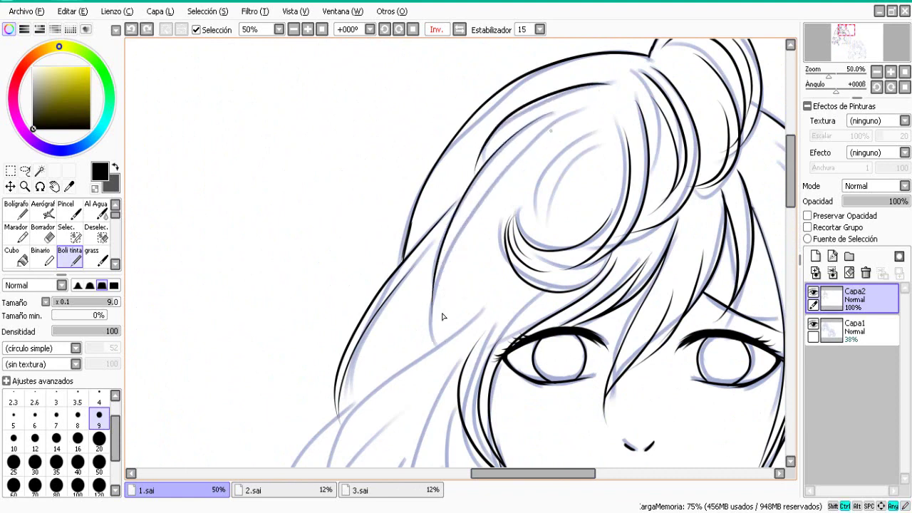
{"action": "left_click_drag", "start_coordinate": [558, 119], "coordinate": [427, 329]}
{"action": "mouse_move", "coordinate": [601, 117]}
{"action": "left_mouse_down"}
{"action": "mouse_move", "coordinate": [566, 142]}
{"action": "mouse_move", "coordinate": [537, 203]}
{"action": "left_mouse_up"}
{"action": "left_click_drag", "start_coordinate": [598, 125], "coordinate": [550, 222]}
Ink the outer contour of the large side curl and the strand flowing into it from beside the eye.
{"action": "left_click_drag", "start_coordinate": [787, 166], "coordinate": [786, 204]}
{"action": "key", "text": "ctrl+z"}
{"action": "left_click_drag", "start_coordinate": [368, 176], "coordinate": [327, 397]}
{"action": "left_click_drag", "start_coordinate": [320, 267], "coordinate": [326, 397]}
{"action": "key", "text": "ctrl+z"}
{"action": "mouse_move", "coordinate": [476, 98]}
{"action": "left_mouse_down"}
{"action": "mouse_move", "coordinate": [330, 303]}
{"action": "mouse_move", "coordinate": [325, 294]}
{"action": "left_mouse_up"}
Ink the long curved strands in the middle of the side curls, down to their upturned ends.
{"action": "left_click_drag", "start_coordinate": [391, 201], "coordinate": [369, 226]}
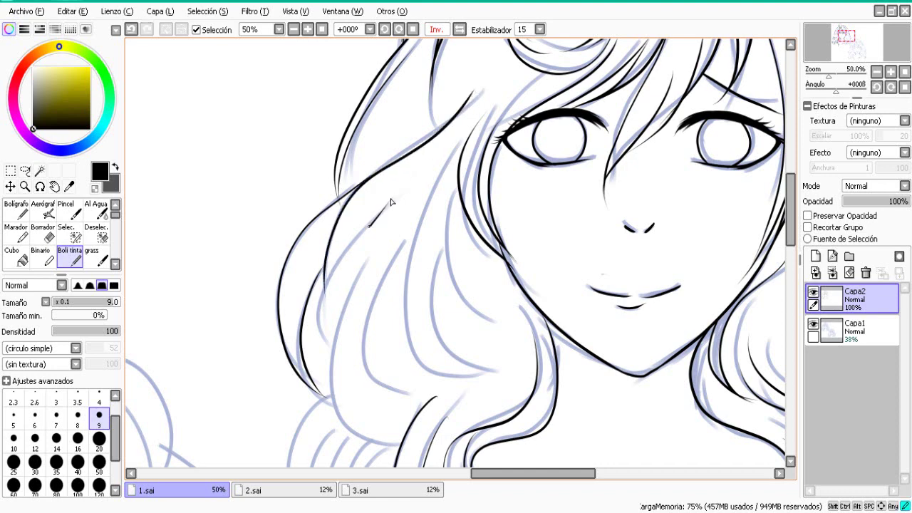
{"action": "left_click_drag", "start_coordinate": [790, 206], "coordinate": [790, 221]}
{"action": "mouse_move", "coordinate": [372, 174]}
{"action": "left_mouse_down"}
{"action": "mouse_move", "coordinate": [334, 312]}
{"action": "mouse_move", "coordinate": [403, 360]}
{"action": "left_mouse_up"}
{"action": "key", "text": "ctrl+z"}
{"action": "mouse_move", "coordinate": [419, 146]}
{"action": "left_mouse_down"}
{"action": "mouse_move", "coordinate": [365, 263]}
{"action": "mouse_move", "coordinate": [410, 326]}
{"action": "left_mouse_up"}
{"action": "key", "text": "ctrl+z"}
{"action": "mouse_move", "coordinate": [460, 65]}
{"action": "left_mouse_down"}
{"action": "mouse_move", "coordinate": [408, 241]}
{"action": "mouse_move", "coordinate": [466, 300]}
{"action": "mouse_move", "coordinate": [492, 287]}
{"action": "left_mouse_up"}
{"action": "key", "text": "ctrl+z"}
{"action": "key", "text": "ctrl+z"}
Ink the innermost strands of the side curls next to the cheek.
{"action": "left_click_drag", "start_coordinate": [440, 167], "coordinate": [498, 271]}
{"action": "key", "text": "ctrl+z"}
{"action": "key", "text": "ctrl+z"}
{"action": "mouse_move", "coordinate": [437, 165]}
{"action": "left_mouse_down"}
{"action": "mouse_move", "coordinate": [502, 282]}
{"action": "mouse_move", "coordinate": [432, 282]}
{"action": "left_mouse_up"}
{"action": "key", "text": "ctrl+z"}
{"action": "key", "text": "ctrl+z"}
{"action": "left_click_drag", "start_coordinate": [432, 158], "coordinate": [499, 288]}
{"action": "key", "text": "ctrl+z"}
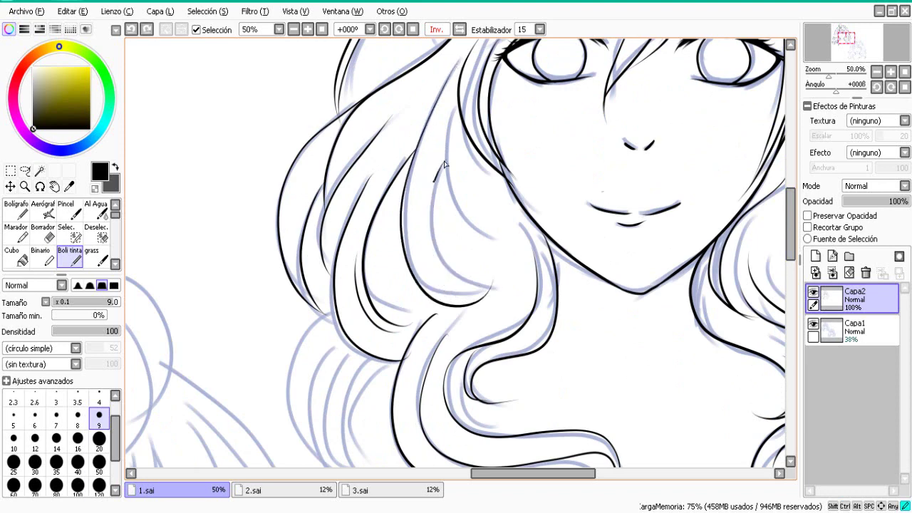
{"action": "left_click_drag", "start_coordinate": [431, 183], "coordinate": [499, 292]}
{"action": "key", "text": "ctrl+z"}
{"action": "left_click_drag", "start_coordinate": [431, 161], "coordinate": [493, 283]}
{"action": "left_click_drag", "start_coordinate": [457, 102], "coordinate": [503, 228]}
{"action": "left_click_drag", "start_coordinate": [462, 160], "coordinate": [511, 225]}
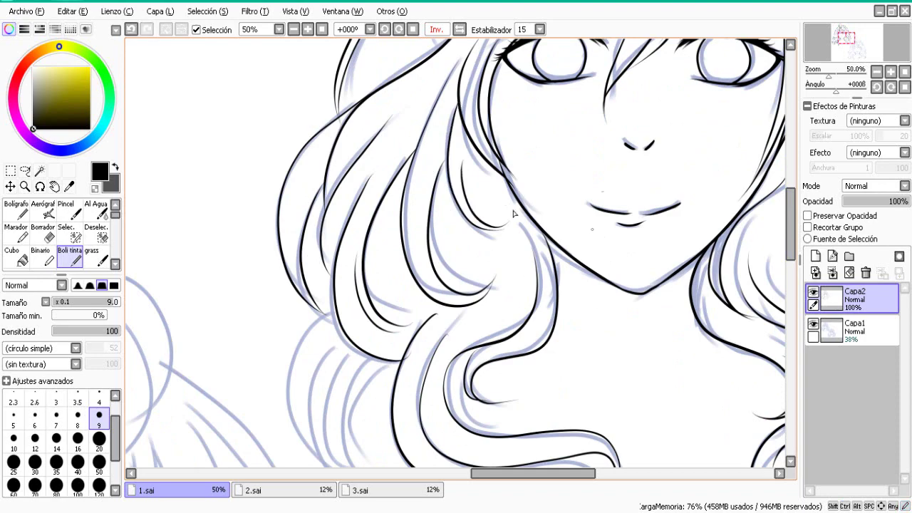
Ink the parallel curved strands of the small lower curl cluster beneath the side curls.
{"action": "left_click_drag", "start_coordinate": [788, 234], "coordinate": [788, 261]}
{"action": "key", "text": "ctrl+z"}
{"action": "mouse_move", "coordinate": [335, 162]}
{"action": "left_mouse_down"}
{"action": "mouse_move", "coordinate": [343, 322]}
{"action": "mouse_move", "coordinate": [337, 305]}
{"action": "mouse_move", "coordinate": [355, 325]}
{"action": "left_mouse_up"}
{"action": "key", "text": "ctrl+z"}
{"action": "mouse_move", "coordinate": [331, 195]}
{"action": "left_mouse_down"}
{"action": "mouse_move", "coordinate": [345, 323]}
{"action": "mouse_move", "coordinate": [355, 325]}
{"action": "left_mouse_up"}
{"action": "left_click_drag", "start_coordinate": [360, 198], "coordinate": [367, 325]}
{"action": "mouse_move", "coordinate": [390, 209]}
{"action": "left_mouse_down"}
{"action": "mouse_move", "coordinate": [385, 307]}
{"action": "mouse_move", "coordinate": [399, 316]}
{"action": "left_mouse_up"}
{"action": "left_click_drag", "start_coordinate": [371, 220], "coordinate": [404, 307]}
Ink the missing long strand running along the left cheek into the curls by the jaw.
{"action": "mouse_move", "coordinate": [789, 251]}
{"action": "left_mouse_down"}
{"action": "mouse_move", "coordinate": [790, 204]}
{"action": "mouse_move", "coordinate": [788, 253]}
{"action": "left_mouse_up"}
{"action": "left_click", "coordinate": [460, 29]}
{"action": "left_click", "coordinate": [294, 29]}
{"action": "left_click", "coordinate": [293, 29]}
{"action": "left_click_drag", "start_coordinate": [270, 167], "coordinate": [319, 261]}
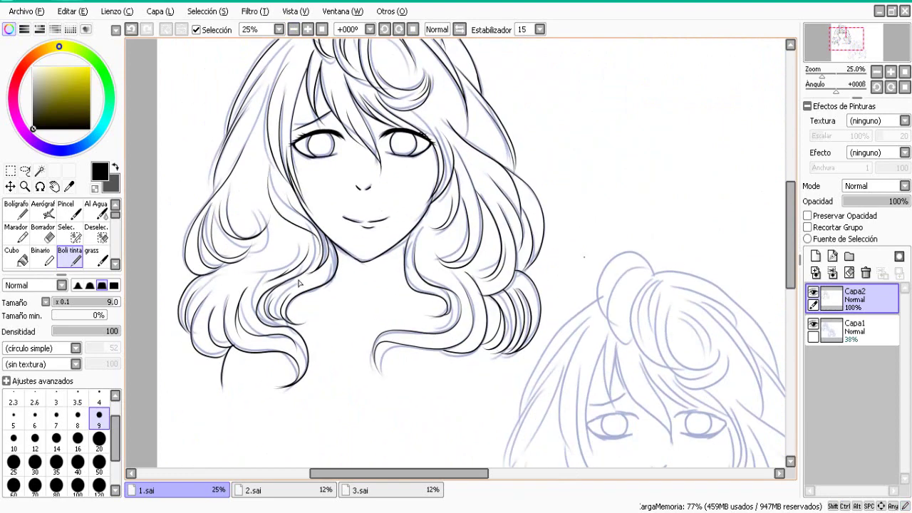
Set Capa1's opacity to 0% to hide the sketch, and make Capa2 the active layer again.
{"action": "left_click", "coordinate": [859, 332]}
{"action": "left_click_drag", "start_coordinate": [876, 203], "coordinate": [844, 202]}
{"action": "left_click", "coordinate": [859, 299]}
{"action": "mouse_move", "coordinate": [792, 266]}
{"action": "left_mouse_down"}
{"action": "mouse_move", "coordinate": [793, 252]}
{"action": "mouse_move", "coordinate": [792, 260]}
{"action": "left_mouse_up"}
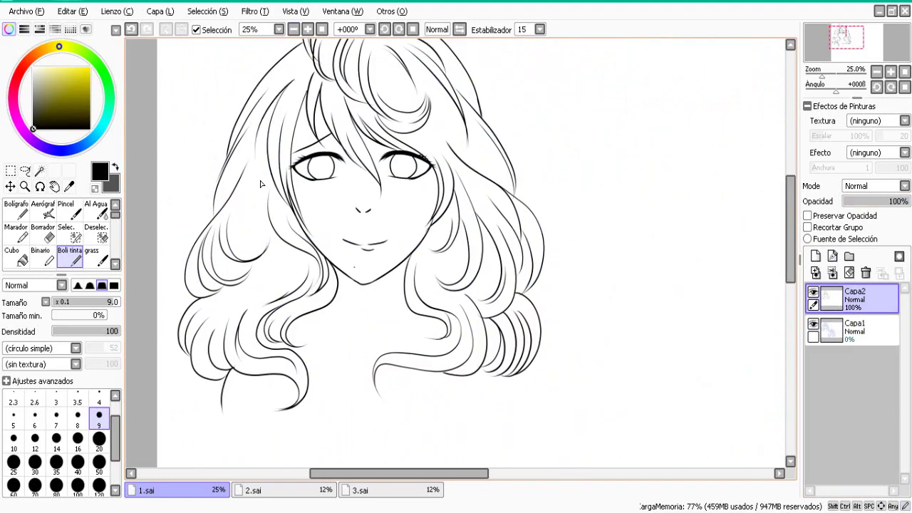
Add a thin extra strand to the hair left of the fringe on Capa2.
{"action": "left_click_drag", "start_coordinate": [362, 471], "coordinate": [341, 470]}
{"action": "left_click", "coordinate": [308, 29]}
{"action": "left_click", "coordinate": [308, 29]}
{"action": "left_click", "coordinate": [131, 29]}
{"action": "left_click_drag", "start_coordinate": [792, 204], "coordinate": [792, 173]}
{"action": "left_click_drag", "start_coordinate": [286, 87], "coordinate": [224, 226]}
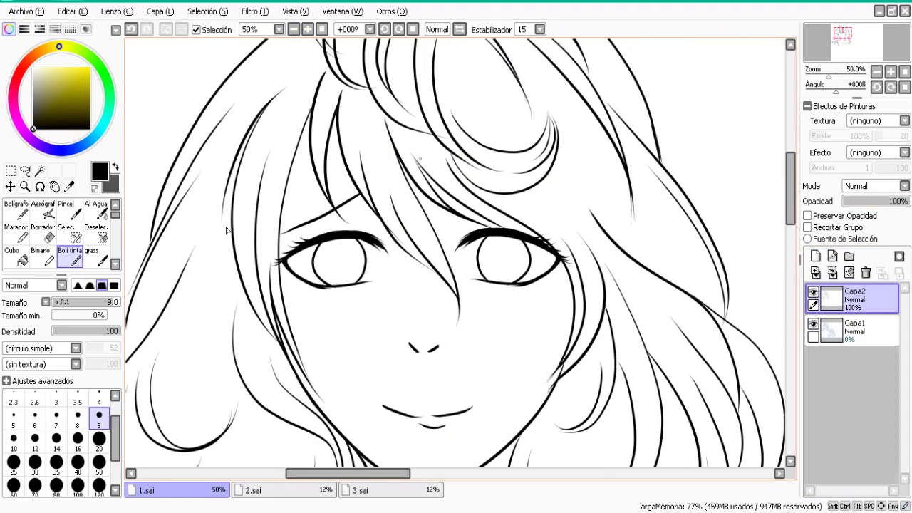
{"action": "scroll", "coordinate": [227, 230], "scroll_direction": "up", "scroll_amount": 3}
{"action": "key", "text": "plus"}
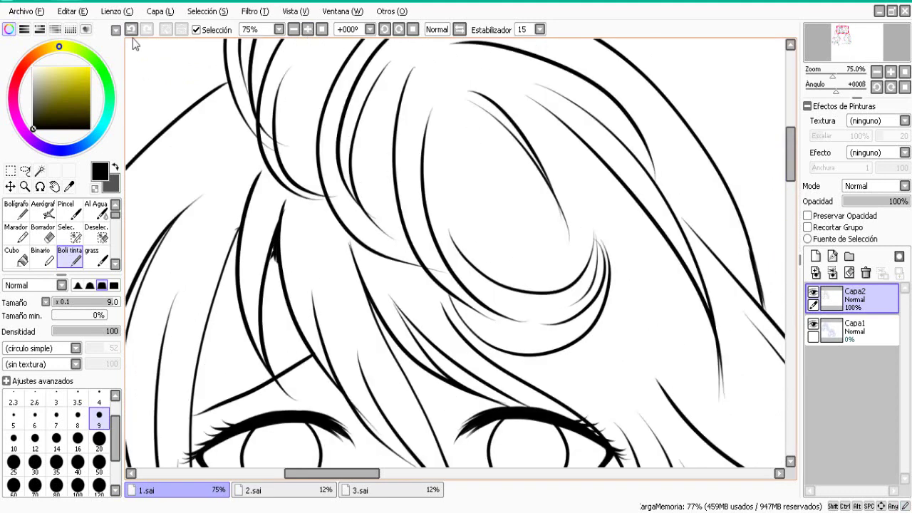
{"action": "left_click", "coordinate": [131, 30]}
Draw the lower contour of the shadow beneath the chin, following the jaw between the two side locks.
{"action": "left_click_drag", "start_coordinate": [791, 167], "coordinate": [790, 237]}
{"action": "mouse_move", "coordinate": [539, 232]}
{"action": "left_mouse_down"}
{"action": "mouse_move", "coordinate": [419, 307]}
{"action": "mouse_move", "coordinate": [580, 264]}
{"action": "mouse_move", "coordinate": [490, 306]}
{"action": "left_mouse_up"}
{"action": "left_click", "coordinate": [462, 29]}
{"action": "left_click", "coordinate": [131, 29]}
{"action": "left_click", "coordinate": [460, 30]}
Try to fill the area beneath the chin with black using the bucket tool.
{"action": "left_click", "coordinate": [16, 256]}
{"action": "left_click", "coordinate": [366, 280]}
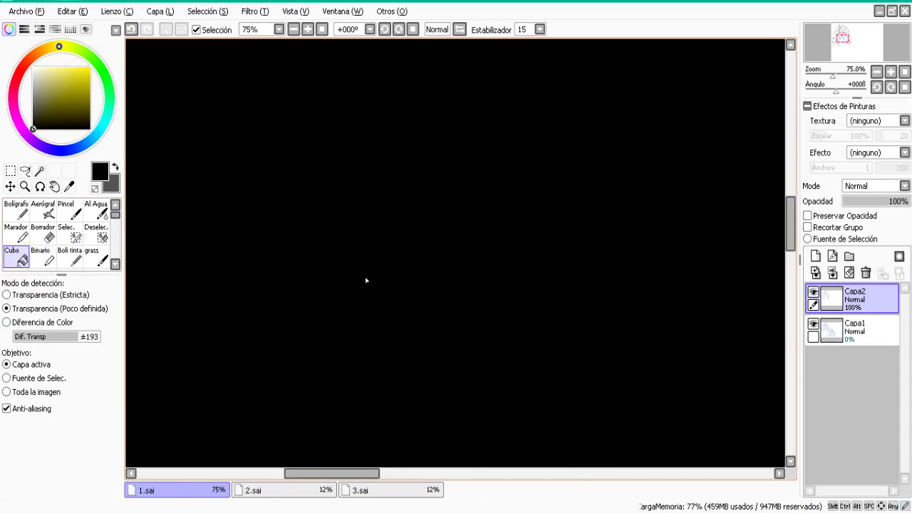
{"action": "key", "text": "ctrl+z"}
Close the gap in the under-chin shadow's outline and fill the enclosed shape with black.
{"action": "key", "text": "n"}
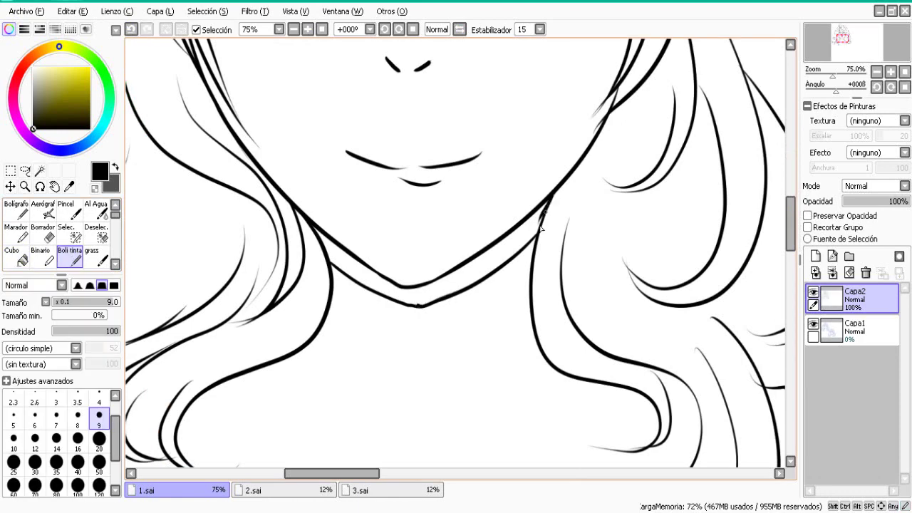
{"action": "key", "text": "g"}
{"action": "left_click", "coordinate": [543, 205]}
{"action": "scroll", "coordinate": [543, 205], "scroll_direction": "up", "scroll_amount": 3}
{"action": "left_click", "coordinate": [77, 258]}
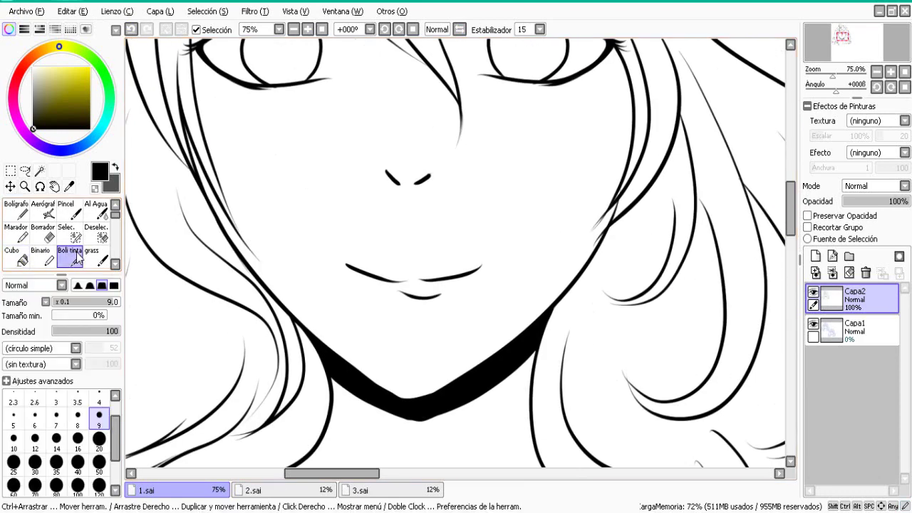
Add thin detail strands to the hair on both sides of the head with the ink pen.
{"action": "scroll", "coordinate": [335, 334], "scroll_direction": "up", "scroll_amount": 2}
{"action": "mouse_move", "coordinate": [343, 332]}
{"action": "left_mouse_down"}
{"action": "mouse_move", "coordinate": [372, 341]}
{"action": "mouse_move", "coordinate": [365, 345]}
{"action": "mouse_move", "coordinate": [384, 350]}
{"action": "left_mouse_up"}
{"action": "left_click", "coordinate": [294, 32]}
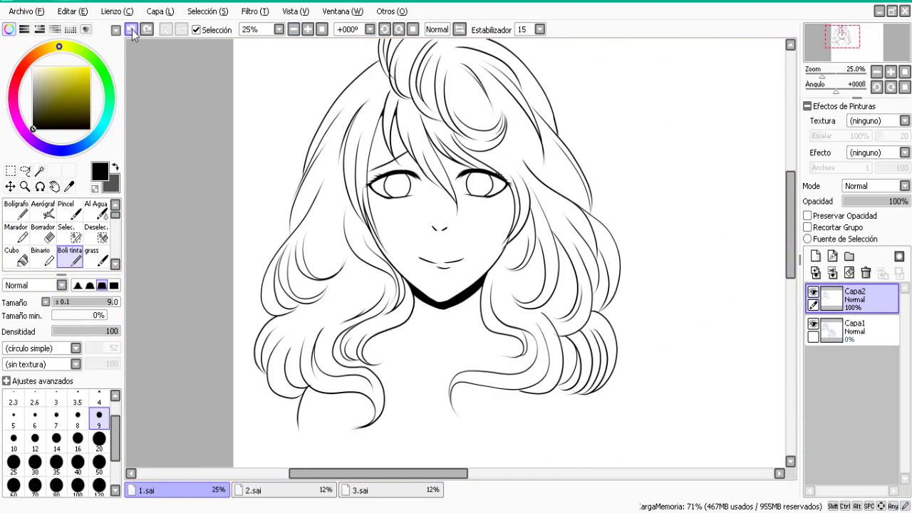
{"action": "scroll", "coordinate": [790, 225], "scroll_direction": "up", "scroll_amount": 2}
{"action": "scroll", "coordinate": [791, 226], "scroll_direction": "down", "scroll_amount": 3}
{"action": "scroll", "coordinate": [791, 225], "scroll_direction": "up", "scroll_amount": 2}
{"action": "left_click_drag", "start_coordinate": [331, 199], "coordinate": [303, 276]}
{"action": "left_click", "coordinate": [135, 30]}
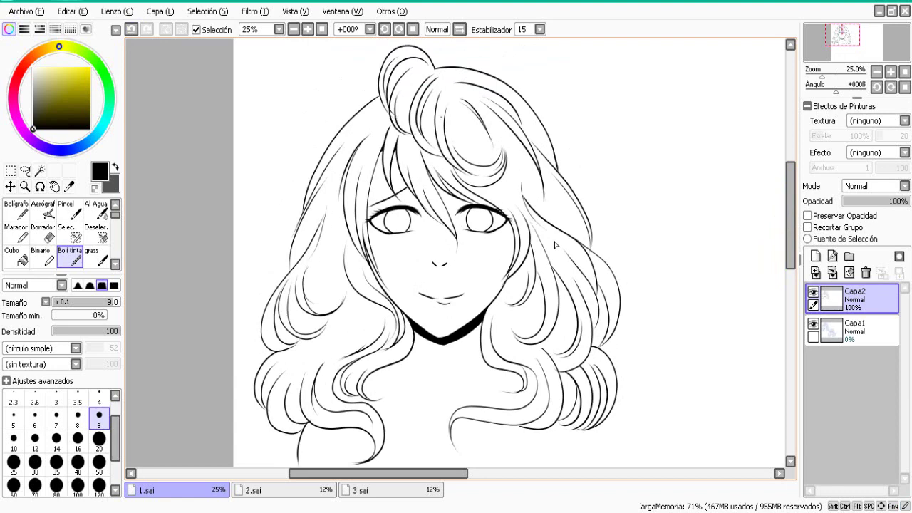
{"action": "left_click", "coordinate": [135, 32]}
Select Capa1 and raise its opacity to 98% to show the blue sketches again.
{"action": "scroll", "coordinate": [788, 227], "scroll_direction": "down", "scroll_amount": 3}
{"action": "key", "text": "minus"}
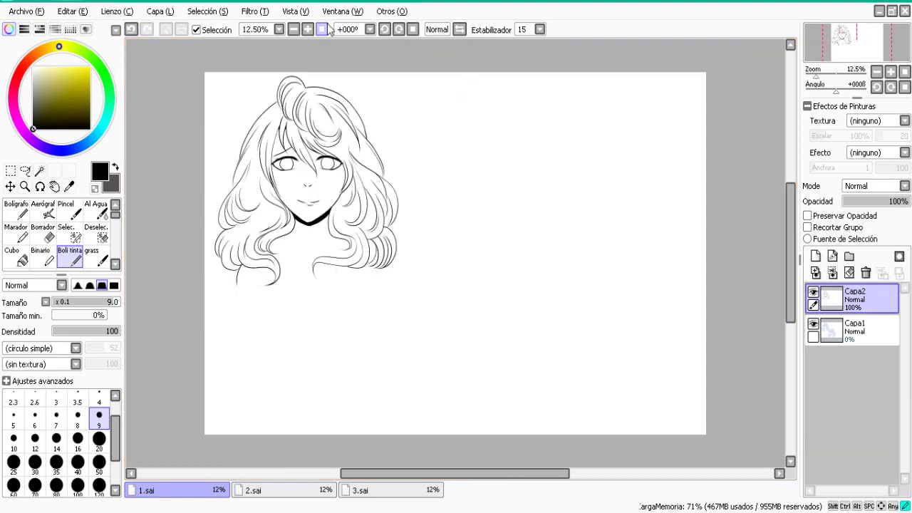
{"action": "left_click", "coordinate": [861, 335]}
{"action": "mouse_move", "coordinate": [877, 201]}
{"action": "left_mouse_down"}
{"action": "mouse_move", "coordinate": [909, 201]}
{"action": "mouse_move", "coordinate": [843, 201]}
{"action": "left_mouse_up"}
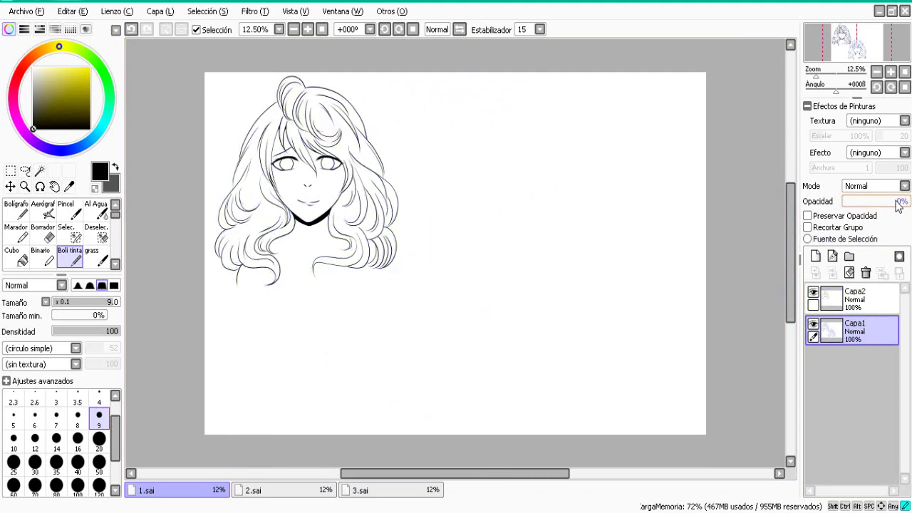
{"action": "left_click_drag", "start_coordinate": [898, 205], "coordinate": [910, 211]}
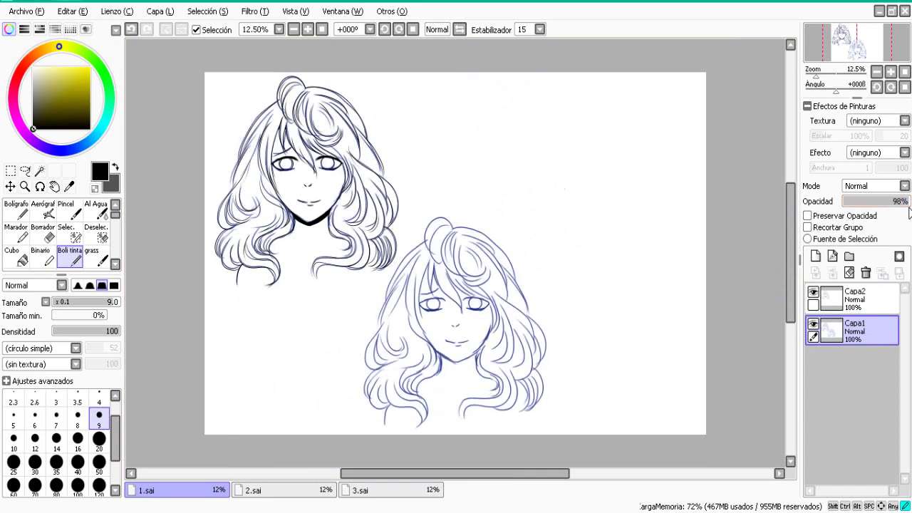
Erase the blue sketch beneath the inked head on Capa1 using the eraser at size 350.
{"action": "left_click", "coordinate": [47, 234]}
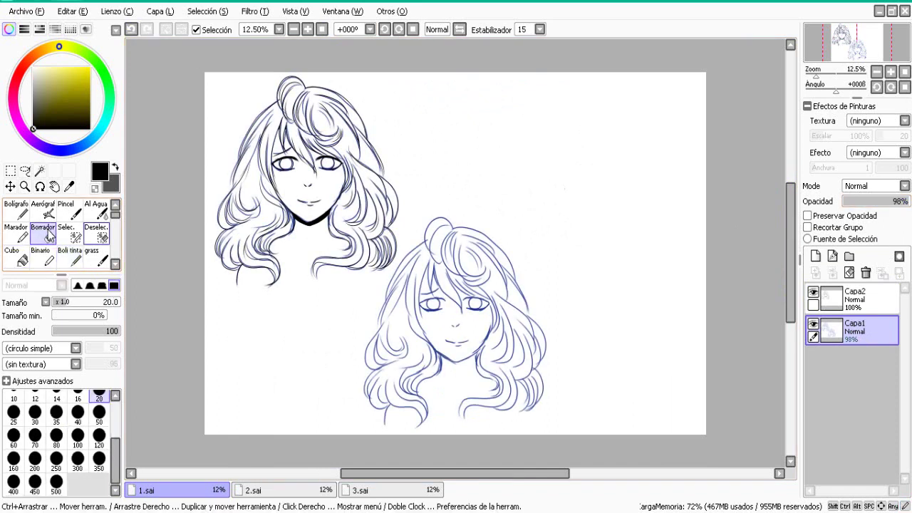
{"action": "left_click", "coordinate": [99, 458]}
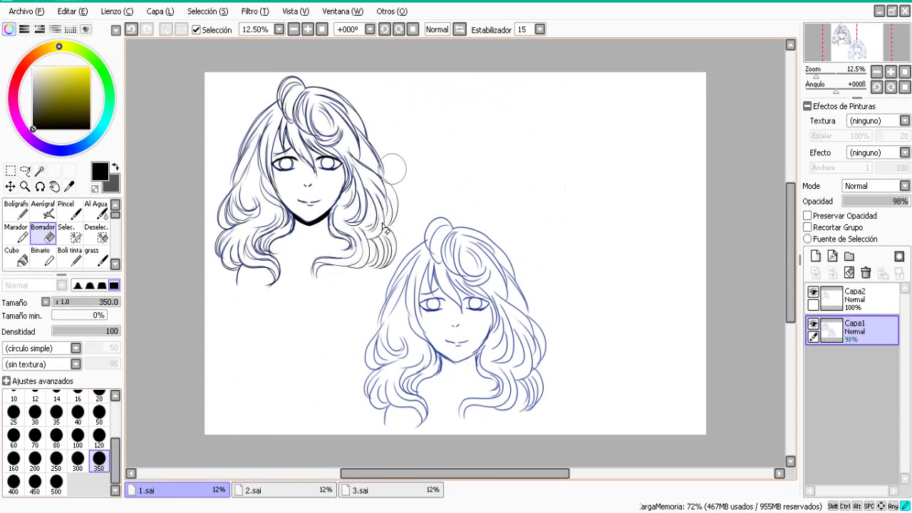
{"action": "mouse_move", "coordinate": [308, 89]}
{"action": "left_mouse_down"}
{"action": "mouse_move", "coordinate": [272, 126]}
{"action": "mouse_move", "coordinate": [256, 121]}
{"action": "mouse_move", "coordinate": [207, 168]}
{"action": "mouse_move", "coordinate": [263, 167]}
{"action": "mouse_move", "coordinate": [239, 168]}
{"action": "mouse_move", "coordinate": [209, 253]}
{"action": "mouse_move", "coordinate": [261, 190]}
{"action": "mouse_move", "coordinate": [268, 276]}
{"action": "mouse_move", "coordinate": [289, 238]}
{"action": "mouse_move", "coordinate": [254, 279]}
{"action": "mouse_move", "coordinate": [290, 201]}
{"action": "mouse_move", "coordinate": [320, 191]}
{"action": "mouse_move", "coordinate": [276, 153]}
{"action": "mouse_move", "coordinate": [340, 217]}
{"action": "mouse_move", "coordinate": [343, 105]}
{"action": "mouse_move", "coordinate": [354, 207]}
{"action": "mouse_move", "coordinate": [369, 153]}
{"action": "mouse_move", "coordinate": [371, 171]}
{"action": "mouse_move", "coordinate": [348, 246]}
{"action": "mouse_move", "coordinate": [326, 264]}
{"action": "mouse_move", "coordinate": [336, 227]}
{"action": "mouse_move", "coordinate": [303, 253]}
{"action": "left_mouse_up"}
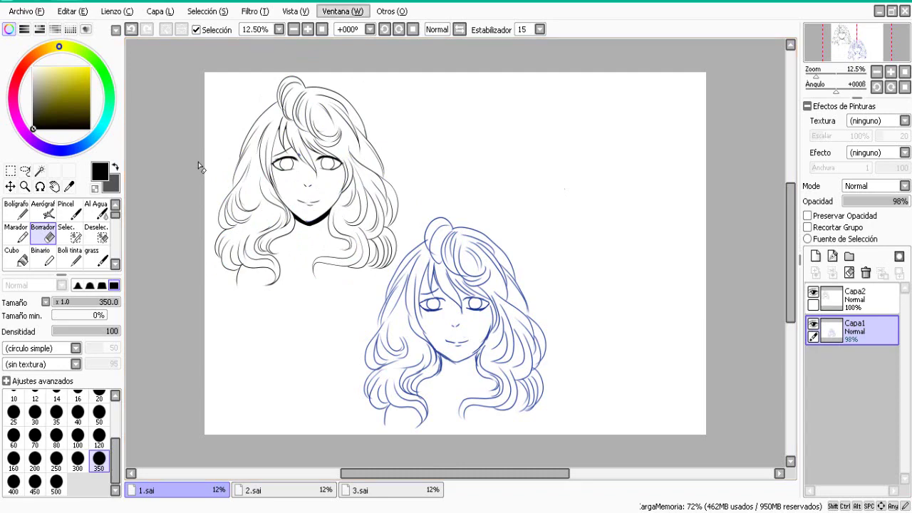
Add a new linework layer above Capa2 for inking the second head.
{"action": "left_click", "coordinate": [308, 30]}
{"action": "left_click", "coordinate": [309, 29]}
{"action": "left_click", "coordinate": [308, 29]}
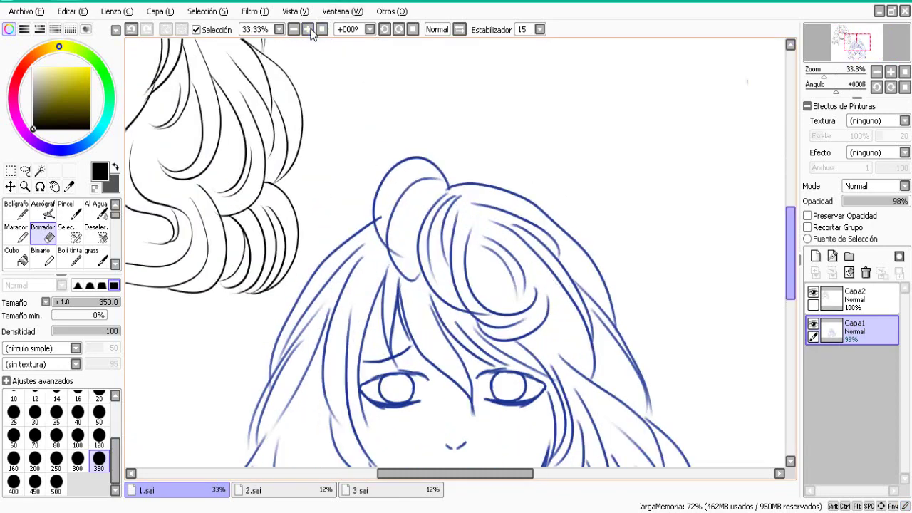
{"action": "left_click_drag", "start_coordinate": [790, 242], "coordinate": [790, 279]}
{"action": "left_click", "coordinate": [865, 300]}
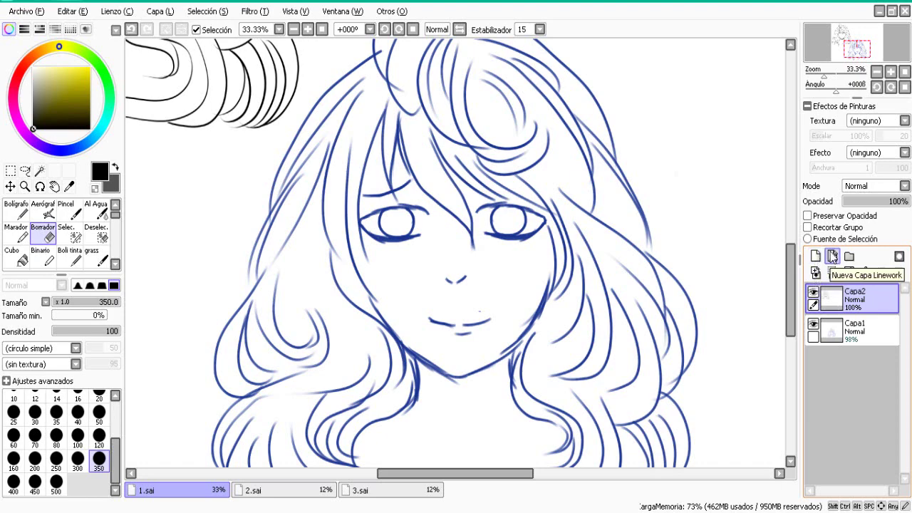
{"action": "left_click", "coordinate": [832, 257]}
{"action": "scroll", "coordinate": [798, 314], "scroll_direction": "down", "scroll_amount": 4}
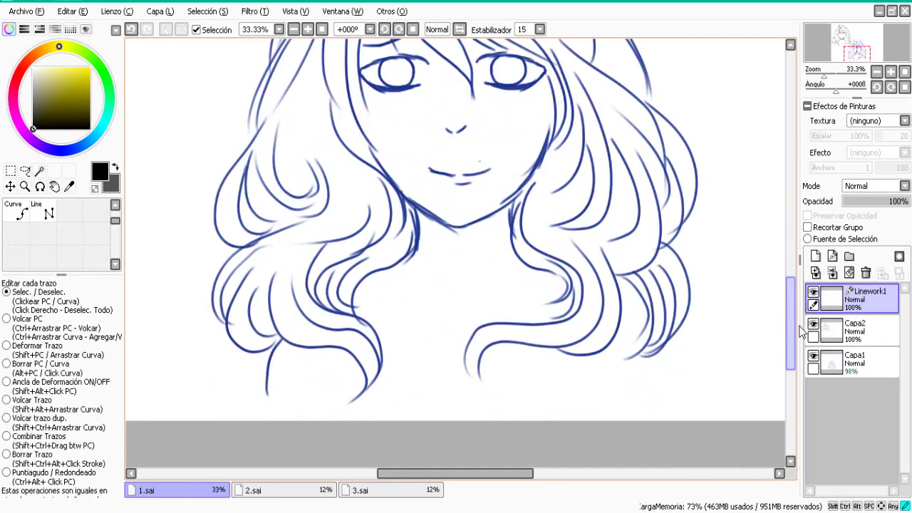
{"action": "scroll", "coordinate": [799, 331], "scroll_direction": "up", "scroll_amount": 5}
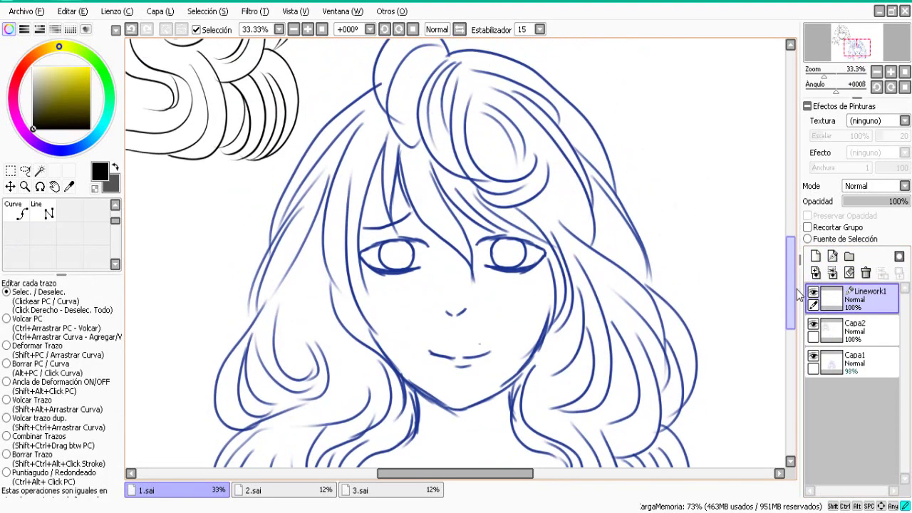
Choose the linework Curve tool and set its size to 9 for inking the second head's face area.
{"action": "left_click", "coordinate": [115, 206]}
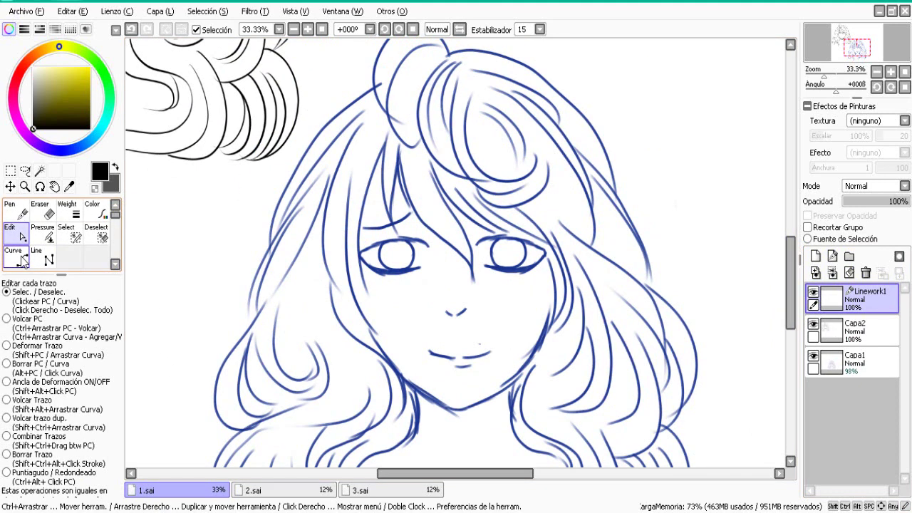
{"action": "left_click", "coordinate": [22, 261]}
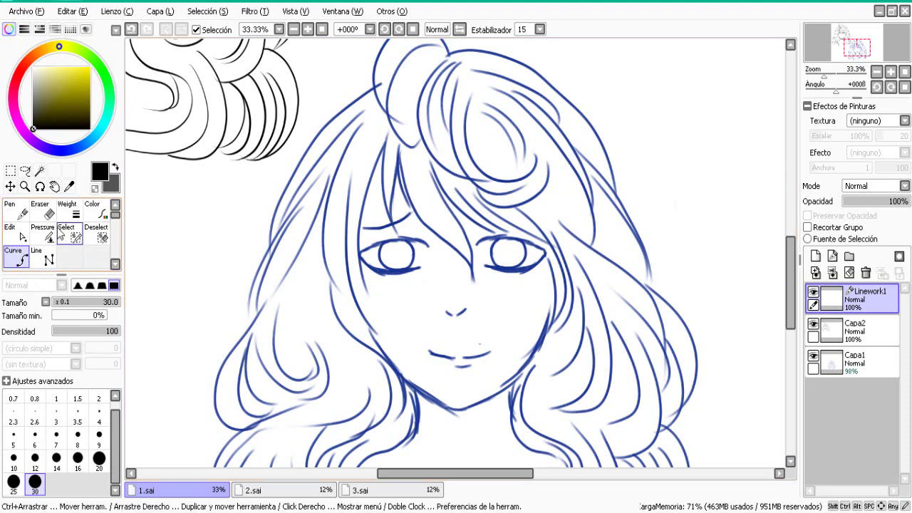
{"action": "left_click", "coordinate": [308, 30]}
{"action": "left_click", "coordinate": [307, 29]}
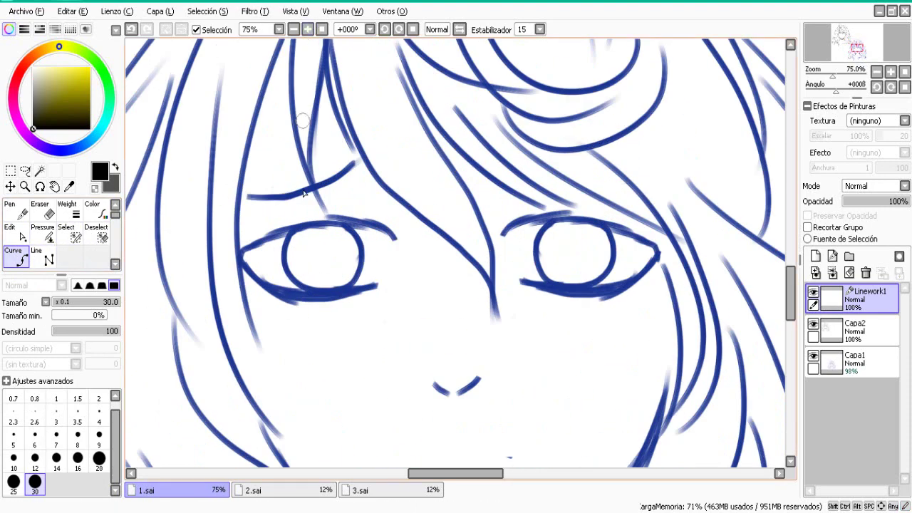
{"action": "left_click", "coordinate": [99, 434]}
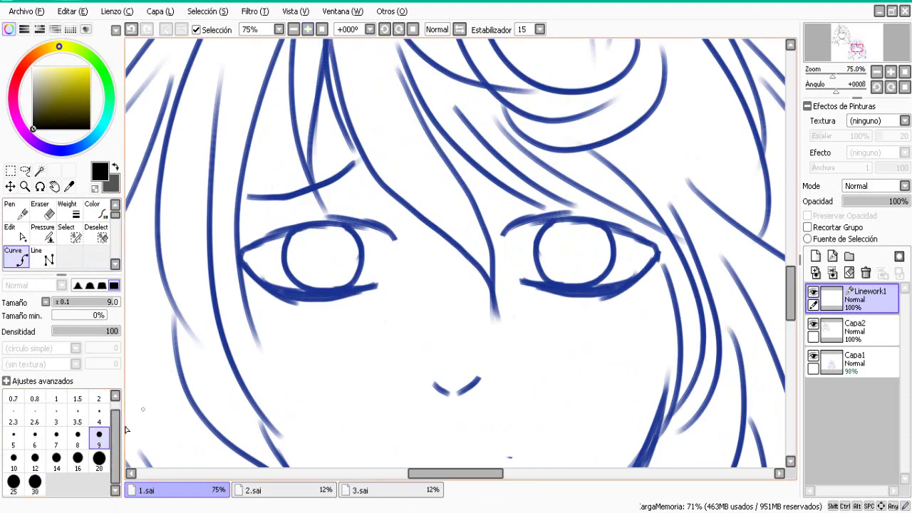
{"action": "left_click", "coordinate": [99, 458]}
{"action": "left_click", "coordinate": [99, 434]}
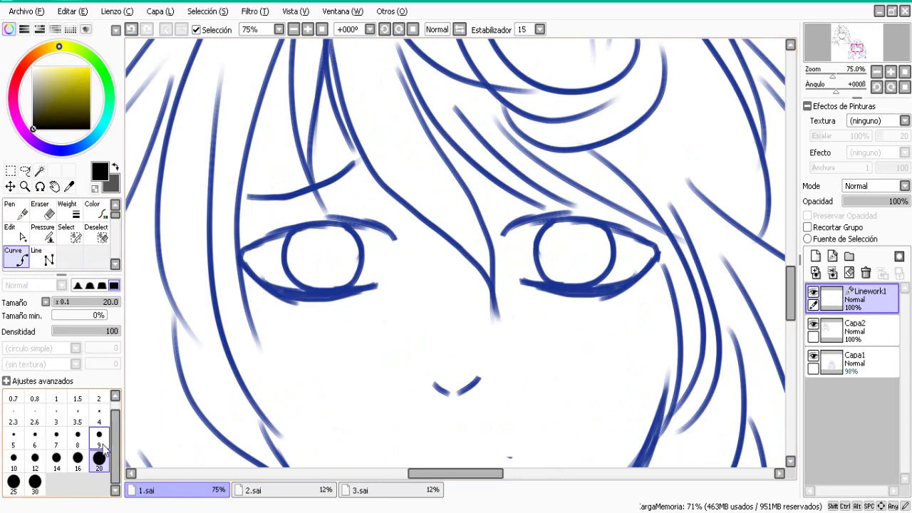
Lower Capa1's opacity to 31% to fade the blue sketch, and make Linework1 the active layer.
{"action": "mouse_move", "coordinate": [791, 303]}
{"action": "left_mouse_down"}
{"action": "mouse_move", "coordinate": [787, 273]}
{"action": "mouse_move", "coordinate": [788, 291]}
{"action": "left_mouse_up"}
{"action": "left_click", "coordinate": [876, 364]}
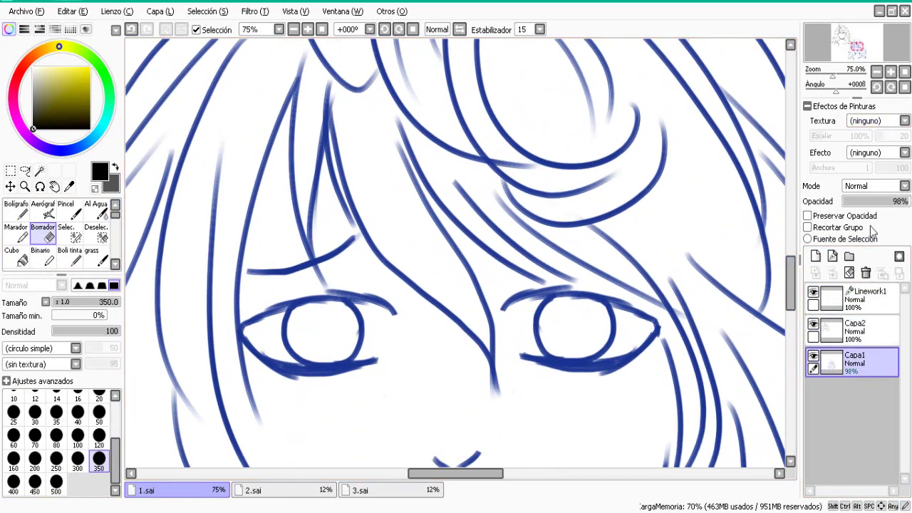
{"action": "left_click_drag", "start_coordinate": [877, 206], "coordinate": [867, 211]}
{"action": "left_click", "coordinate": [883, 300]}
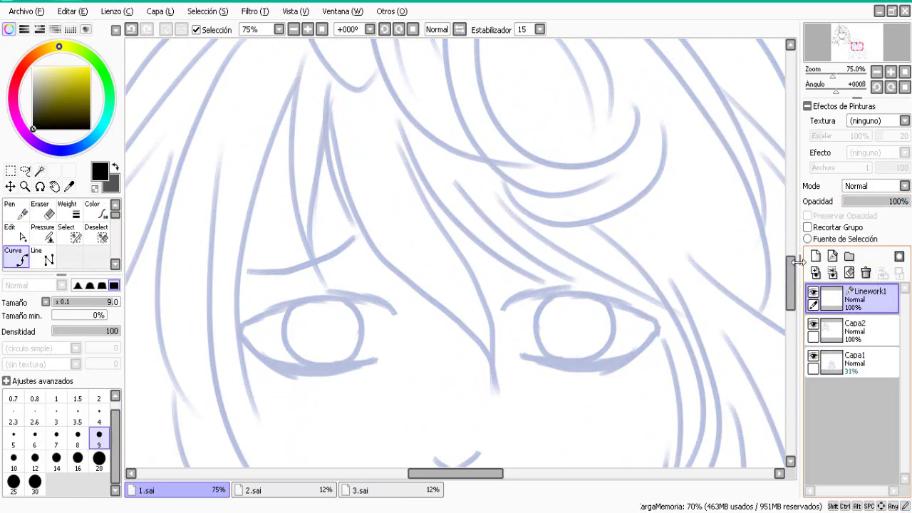
{"action": "left_click", "coordinate": [329, 87]}
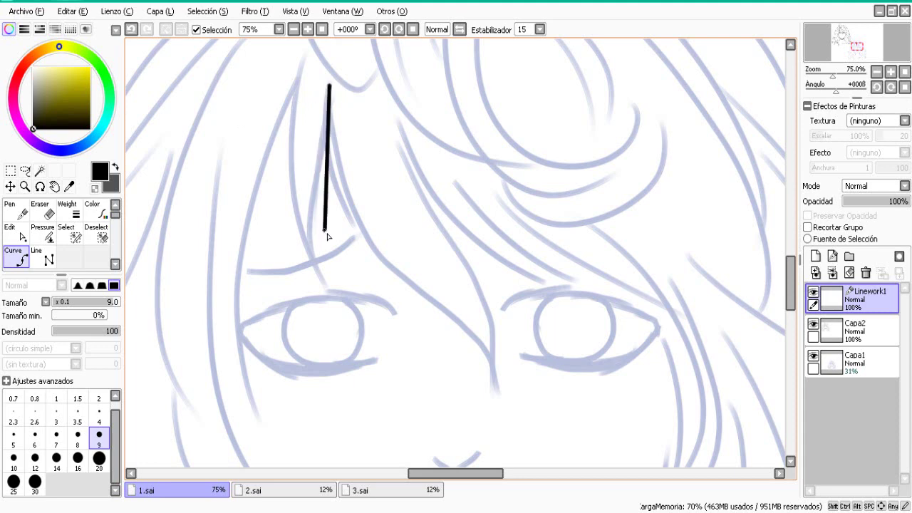
{"action": "left_click", "coordinate": [360, 226]}
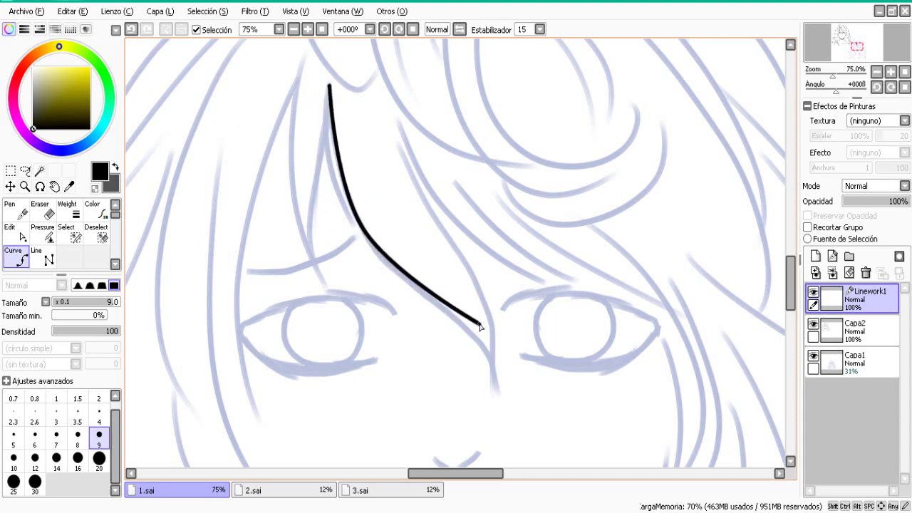
{"action": "left_click", "coordinate": [480, 324]}
{"action": "left_click", "coordinate": [508, 146]}
{"action": "double_click", "coordinate": [451, 152]}
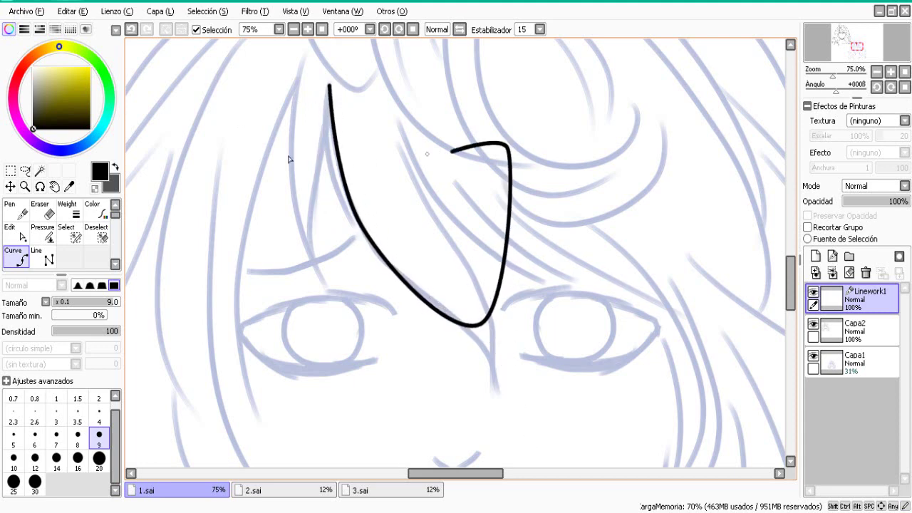
{"action": "left_click", "coordinate": [225, 153]}
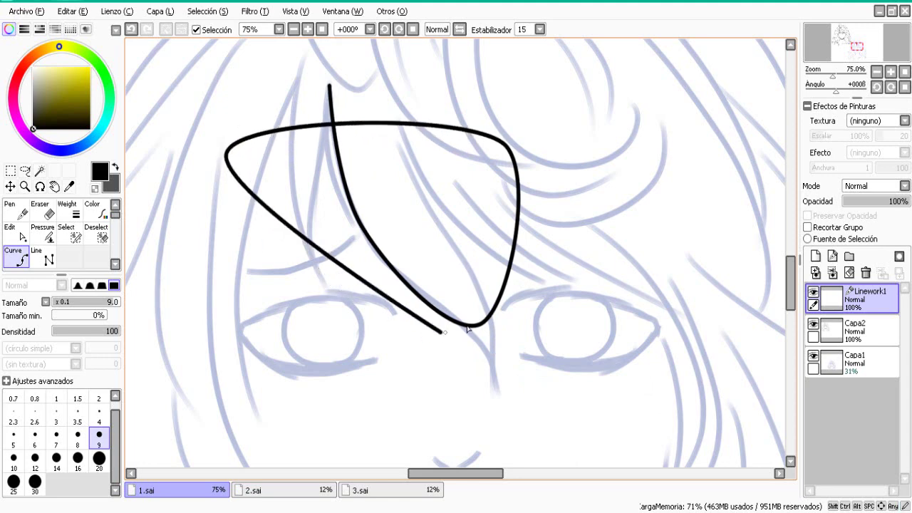
{"action": "left_click", "coordinate": [572, 277]}
{"action": "left_click", "coordinate": [685, 75]}
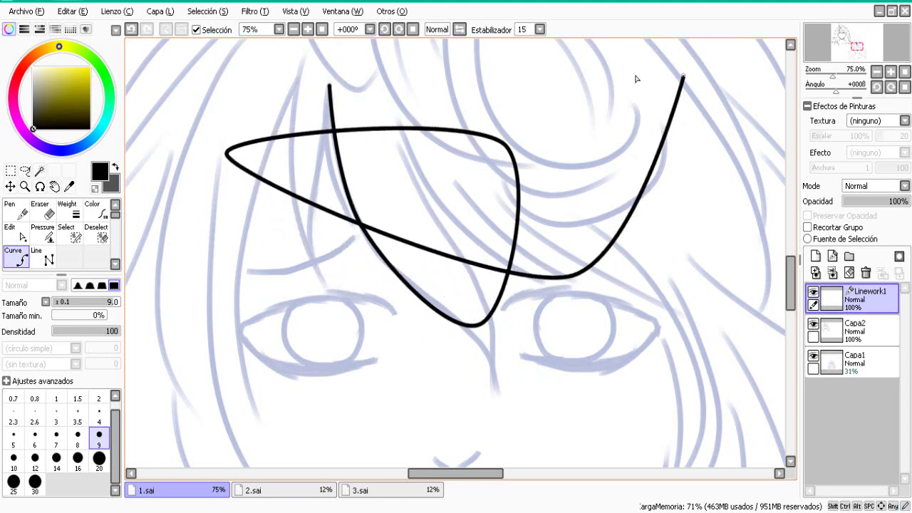
{"action": "left_click", "coordinate": [130, 29]}
{"action": "left_click", "coordinate": [130, 29]}
{"action": "left_click", "coordinate": [130, 29]}
{"action": "left_click", "coordinate": [130, 29]}
{"action": "left_click", "coordinate": [130, 29]}
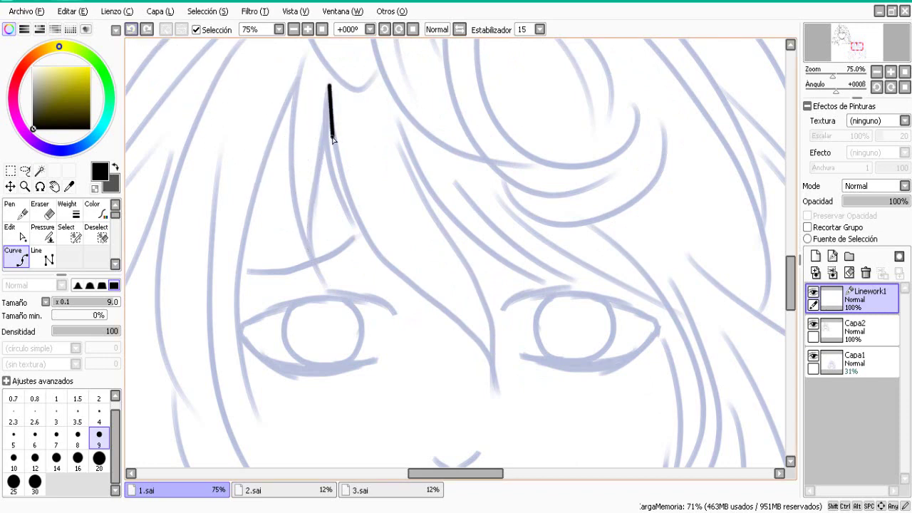
Trace the central bang strand down to its tip between the eyes with a curve and taper both ends with the Pressure tool.
{"action": "left_click", "coordinate": [366, 244]}
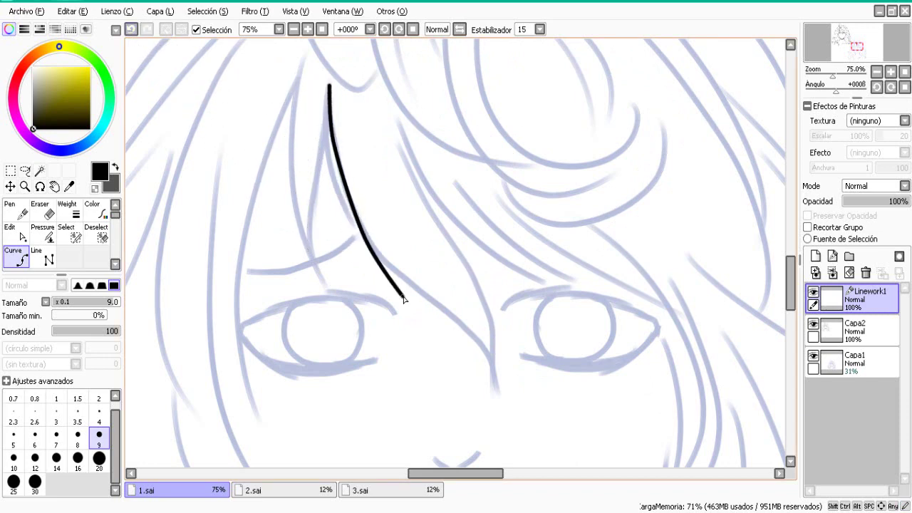
{"action": "left_click", "coordinate": [481, 344]}
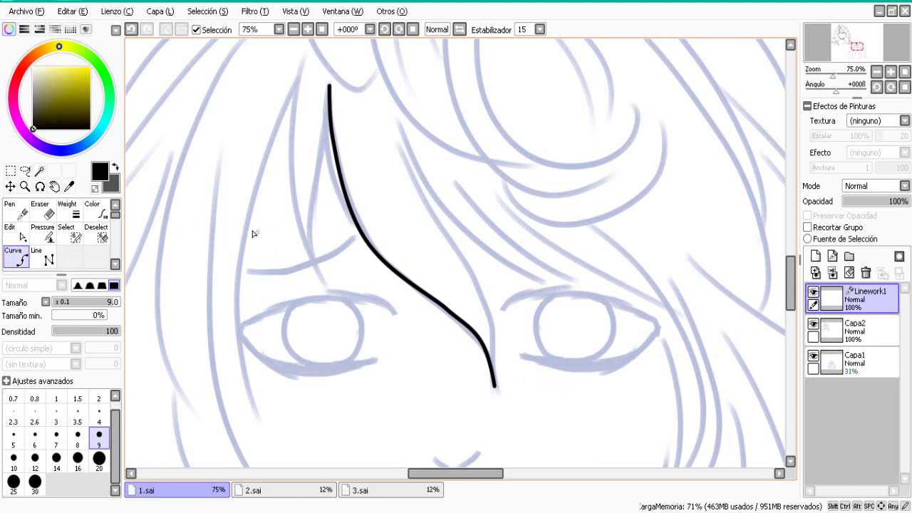
{"action": "left_click", "coordinate": [43, 233]}
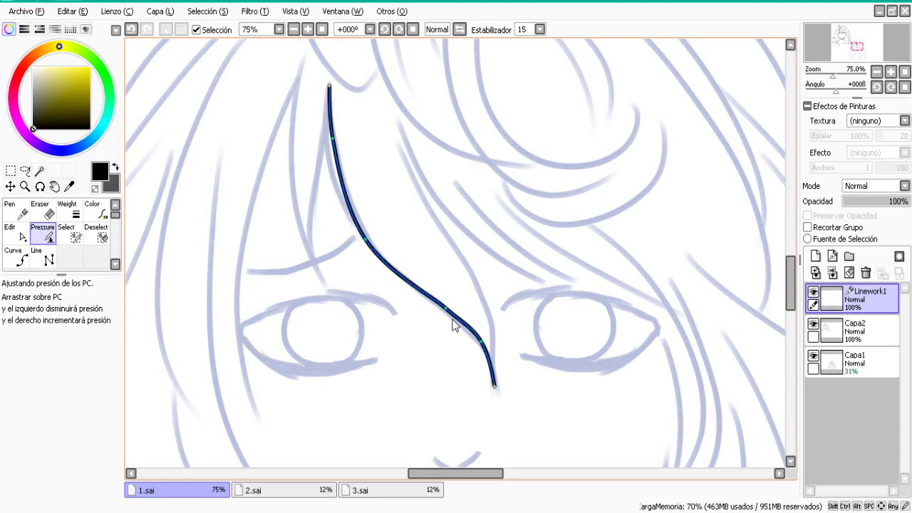
{"action": "left_click", "coordinate": [330, 88]}
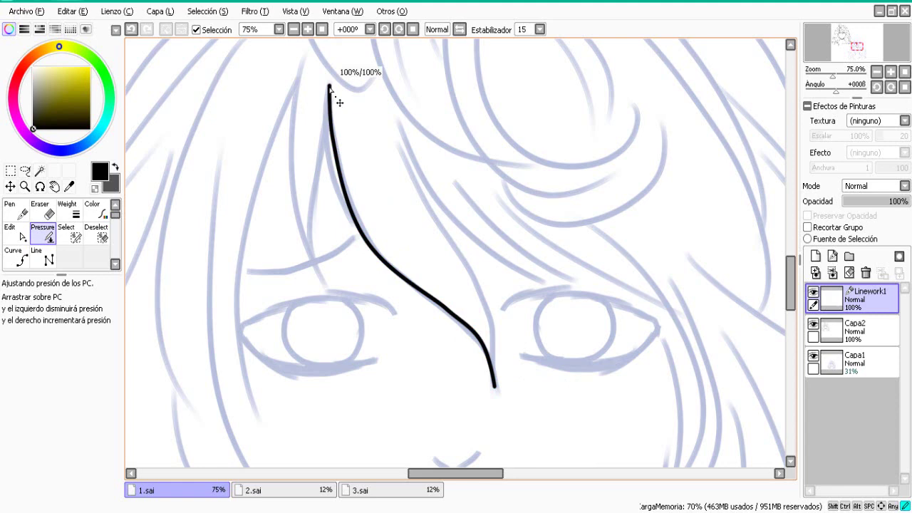
{"action": "left_click_drag", "start_coordinate": [329, 86], "coordinate": [189, 7]}
{"action": "left_click_drag", "start_coordinate": [59, 2], "coordinate": [59, 2]}
{"action": "left_click_drag", "start_coordinate": [335, 144], "coordinate": [327, 141]}
{"action": "left_click_drag", "start_coordinate": [497, 391], "coordinate": [71, 377]}
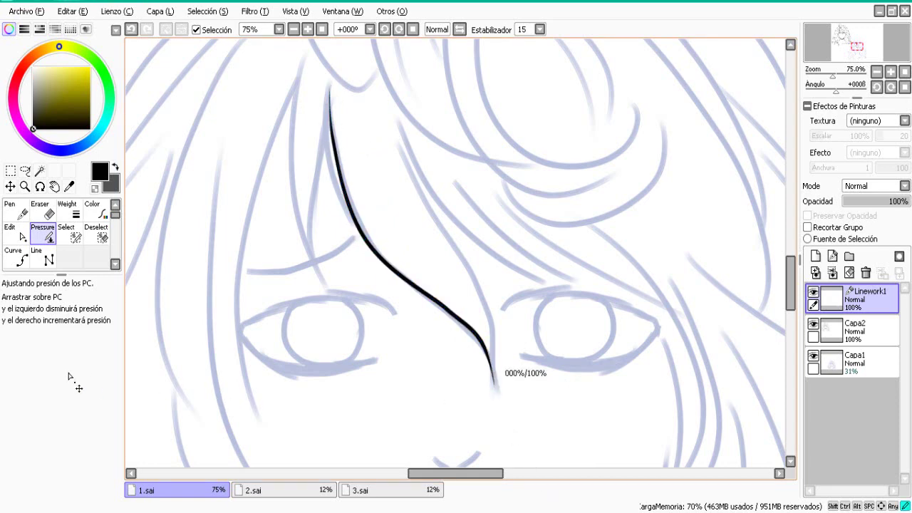
{"action": "left_click_drag", "start_coordinate": [491, 362], "coordinate": [129, 349]}
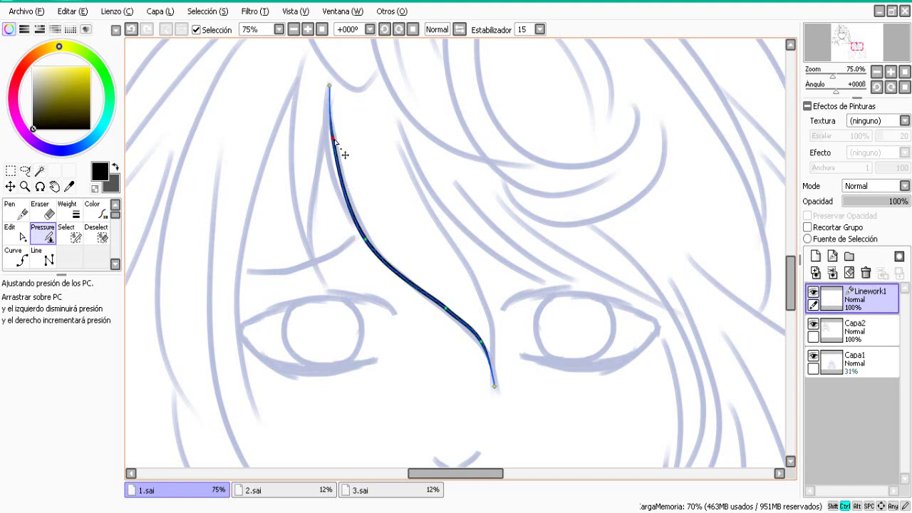
Shift the inner control points of the central bang curve slightly to reshape it along the sketch.
{"action": "mouse_move", "coordinate": [333, 140]}
{"action": "left_mouse_down"}
{"action": "mouse_move", "coordinate": [342, 153]}
{"action": "mouse_move", "coordinate": [332, 140]}
{"action": "left_mouse_up"}
{"action": "left_click_drag", "start_coordinate": [364, 243], "coordinate": [362, 242]}
{"action": "left_click_drag", "start_coordinate": [452, 311], "coordinate": [438, 301]}
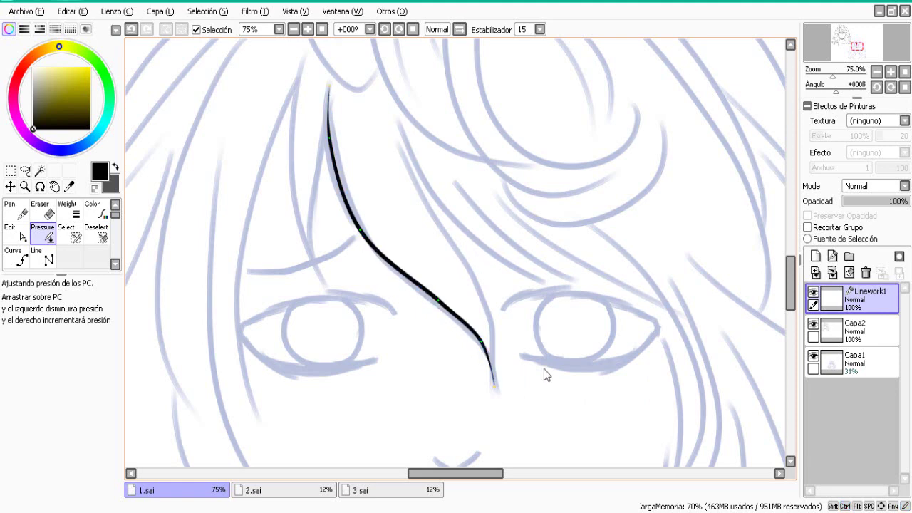
Draw the opposite edge of the central bang as a curve meeting the same tip, and taper both its ends.
{"action": "left_click", "coordinate": [19, 258]}
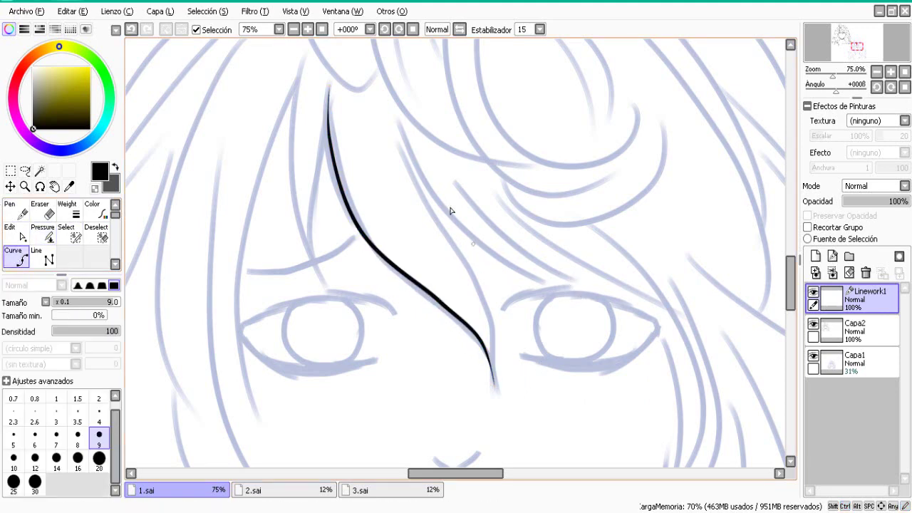
{"action": "left_click", "coordinate": [389, 118]}
{"action": "left_click", "coordinate": [422, 209]}
{"action": "left_click", "coordinate": [480, 301]}
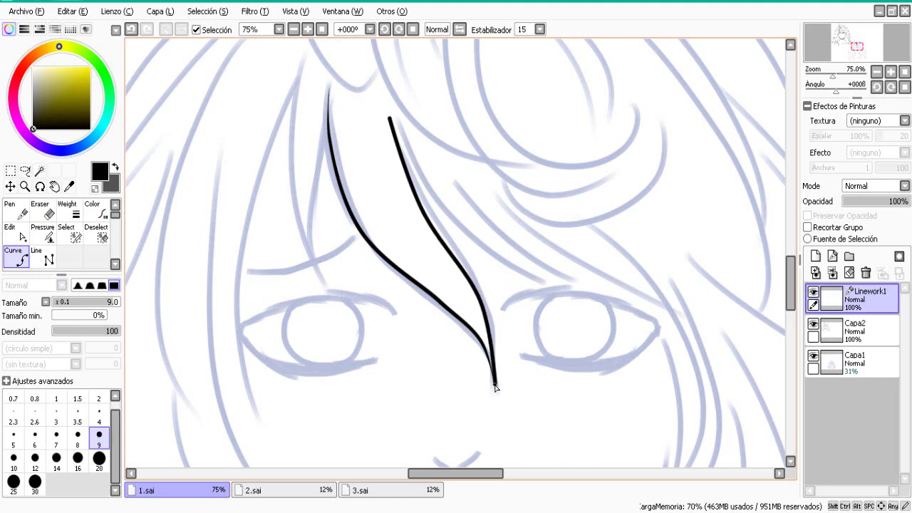
{"action": "double_click", "coordinate": [495, 385]}
{"action": "left_click", "coordinate": [49, 232]}
{"action": "left_click_drag", "start_coordinate": [390, 119], "coordinate": [285, 128]}
{"action": "left_click_drag", "start_coordinate": [495, 385], "coordinate": [235, 399]}
Draw three curved bang strands sweeping from the central lock over the eye on the right.
{"action": "left_click", "coordinate": [17, 257]}
{"action": "left_click", "coordinate": [388, 106]}
{"action": "left_click", "coordinate": [412, 172]}
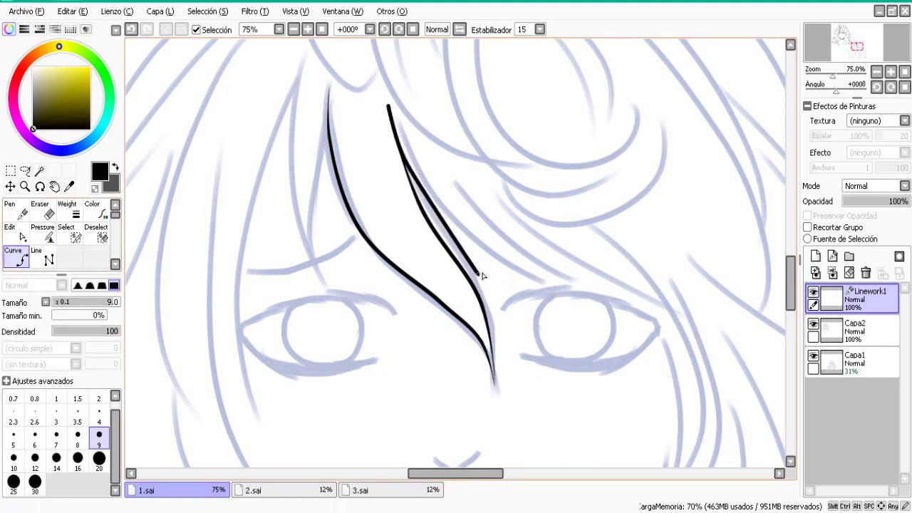
{"action": "left_click", "coordinate": [440, 215]}
{"action": "double_click", "coordinate": [569, 281]}
{"action": "left_click", "coordinate": [435, 169]}
{"action": "left_click", "coordinate": [497, 237]}
{"action": "left_click", "coordinate": [549, 270]}
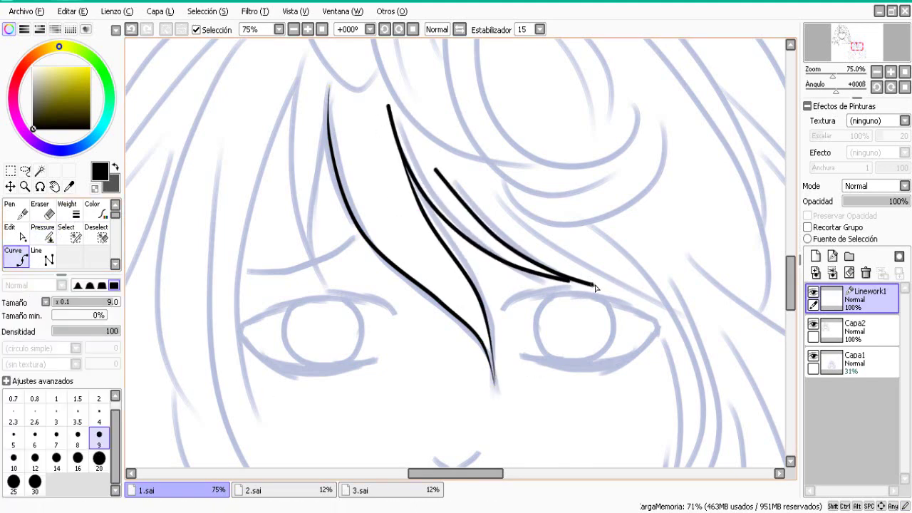
{"action": "double_click", "coordinate": [636, 293]}
{"action": "left_click", "coordinate": [490, 187]}
{"action": "double_click", "coordinate": [660, 294]}
Taper the ends of the bang strands over the right eye with the Pressure tool.
{"action": "left_click", "coordinate": [43, 236]}
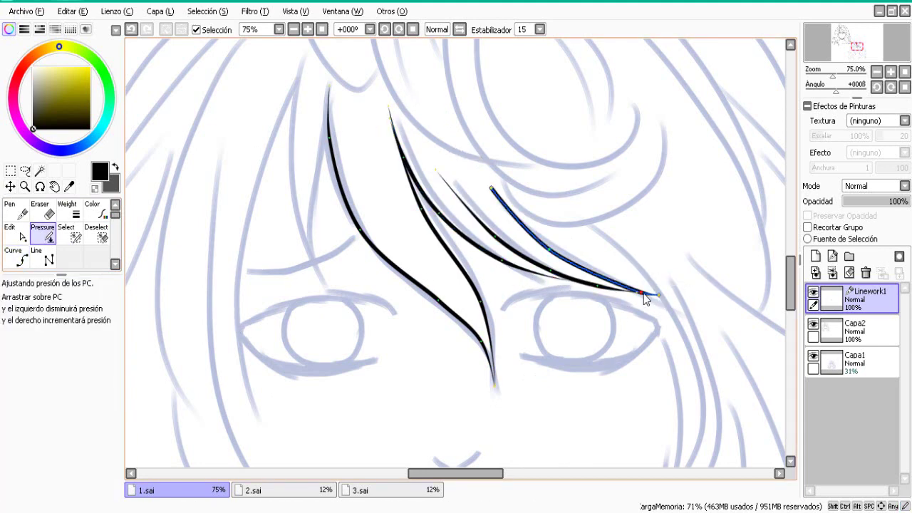
{"action": "left_click_drag", "start_coordinate": [645, 293], "coordinate": [584, 290]}
{"action": "left_click_drag", "start_coordinate": [492, 188], "coordinate": [435, 188]}
Draw the outer edge of the small bang lock above the left eye as a curve and taper both ends.
{"action": "left_click", "coordinate": [17, 257]}
{"action": "left_click", "coordinate": [293, 194]}
{"action": "double_click", "coordinate": [318, 275]}
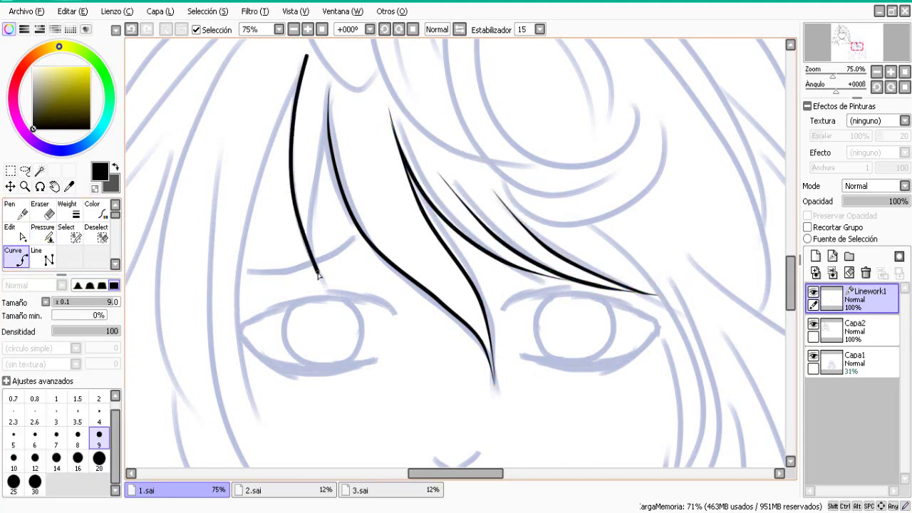
{"action": "left_click", "coordinate": [44, 255]}
{"action": "left_click", "coordinate": [43, 235]}
{"action": "left_click_drag", "start_coordinate": [318, 276], "coordinate": [187, 249]}
{"action": "left_click_drag", "start_coordinate": [307, 55], "coordinate": [206, 68]}
Draw the inner edge of the small bang lock from the central strand's top to the lock's tip and taper both ends.
{"action": "left_click", "coordinate": [28, 263]}
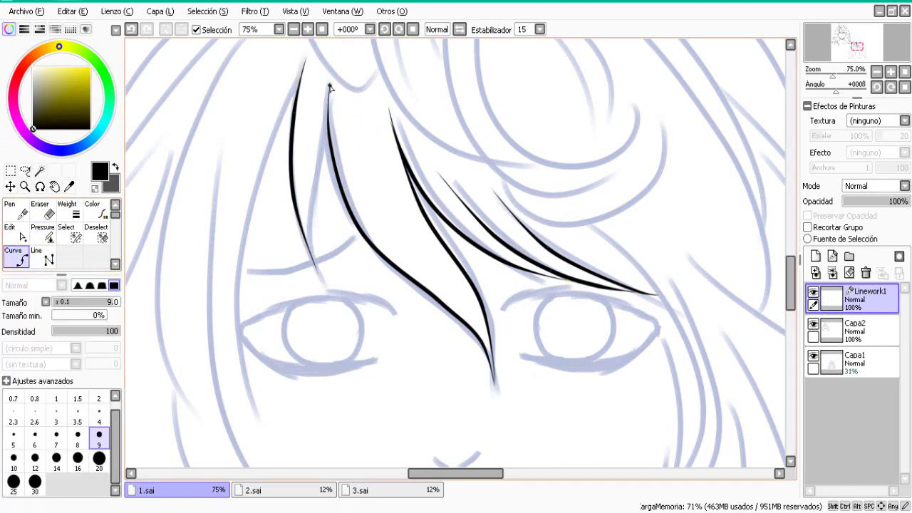
{"action": "left_click", "coordinate": [330, 85]}
{"action": "double_click", "coordinate": [318, 276]}
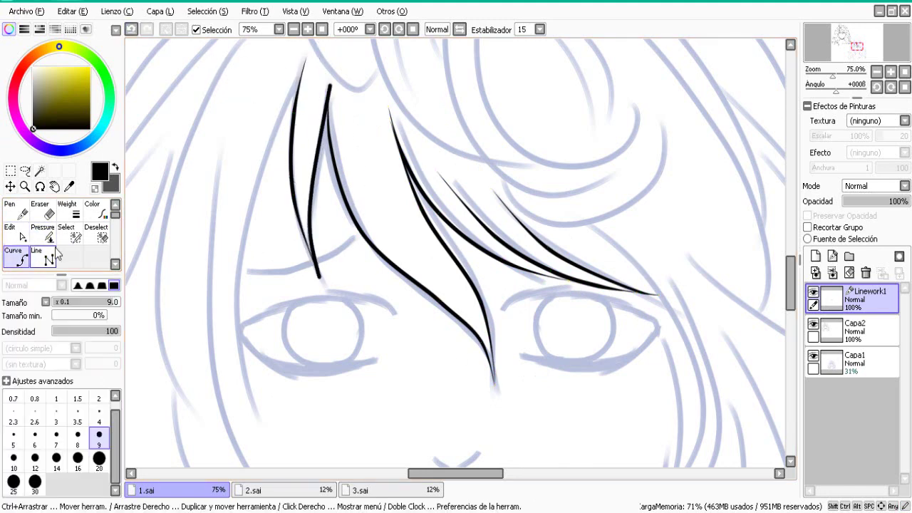
{"action": "left_click", "coordinate": [44, 235]}
{"action": "left_click_drag", "start_coordinate": [318, 276], "coordinate": [9, 332]}
{"action": "left_click_drag", "start_coordinate": [330, 86], "coordinate": [207, 128]}
Draw the inner edge of the left side lock as a long curve from the small bang lock's top to the cheek, and taper its ends.
{"action": "left_click", "coordinate": [20, 257]}
{"action": "left_click", "coordinate": [306, 57]}
{"action": "left_click", "coordinate": [254, 192]}
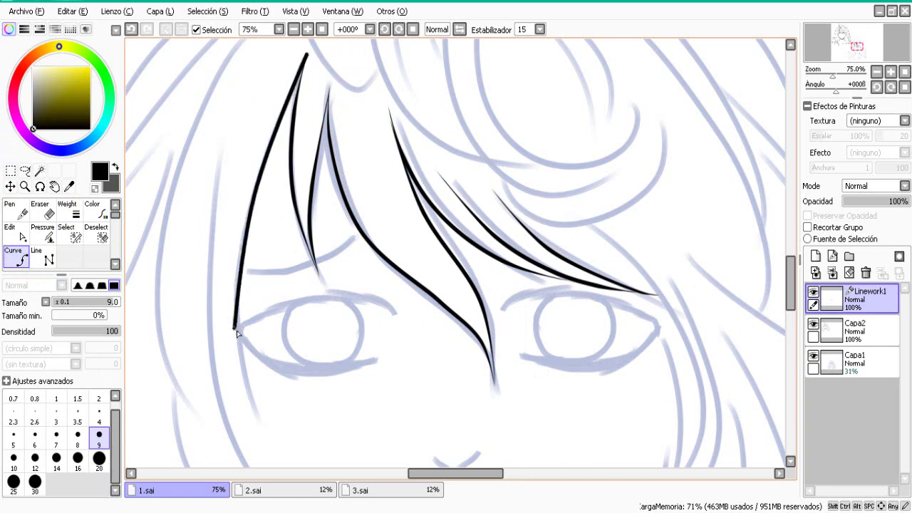
{"action": "left_click", "coordinate": [293, 29]}
{"action": "left_click_drag", "start_coordinate": [792, 300], "coordinate": [791, 310]}
{"action": "double_click", "coordinate": [342, 347]}
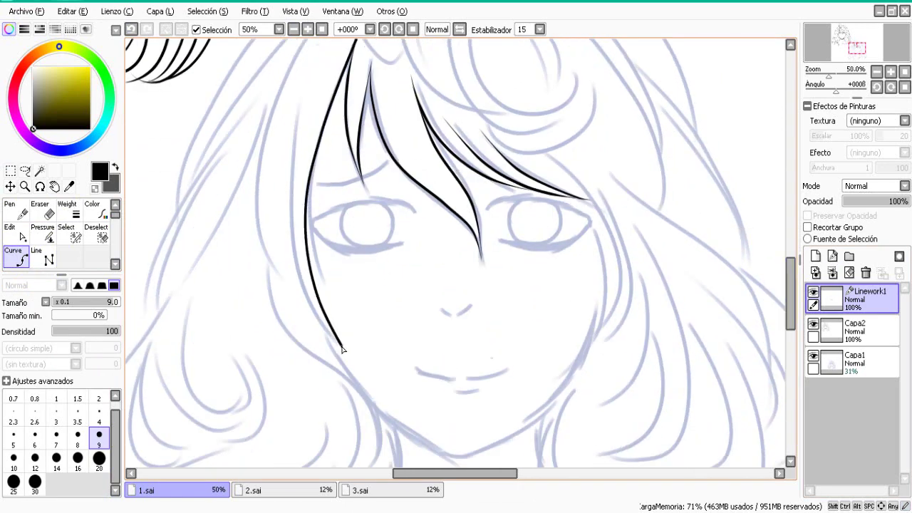
{"action": "key", "text": "p"}
{"action": "left_click_drag", "start_coordinate": [356, 41], "coordinate": [188, 67]}
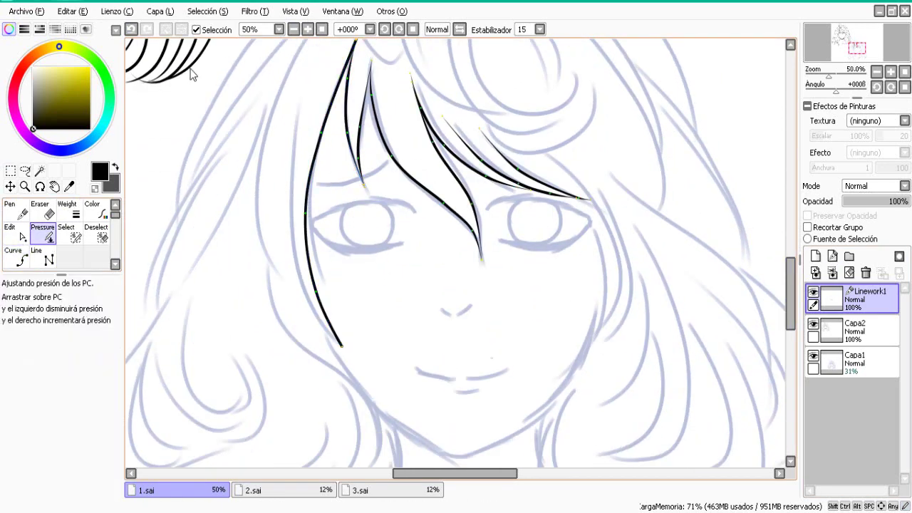
{"action": "left_click_drag", "start_coordinate": [791, 292], "coordinate": [791, 273]}
{"action": "left_click_drag", "start_coordinate": [356, 156], "coordinate": [221, 181]}
{"action": "left_click_drag", "start_coordinate": [791, 278], "coordinate": [791, 300]}
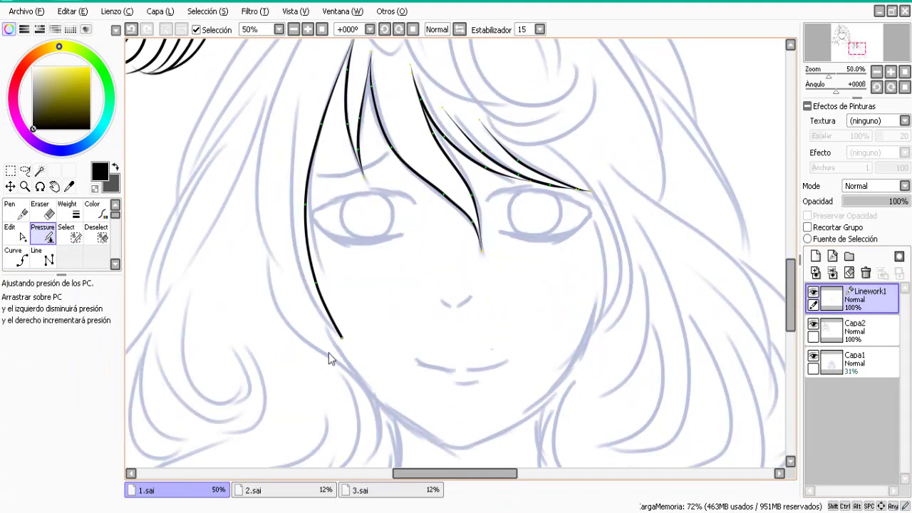
Draw the outer edge of the left side lock as a shorter curve meeting the lock's tip, and taper both ends.
{"action": "left_click", "coordinate": [16, 258]}
{"action": "left_click", "coordinate": [287, 214]}
{"action": "left_click", "coordinate": [298, 274]}
{"action": "double_click", "coordinate": [341, 335]}
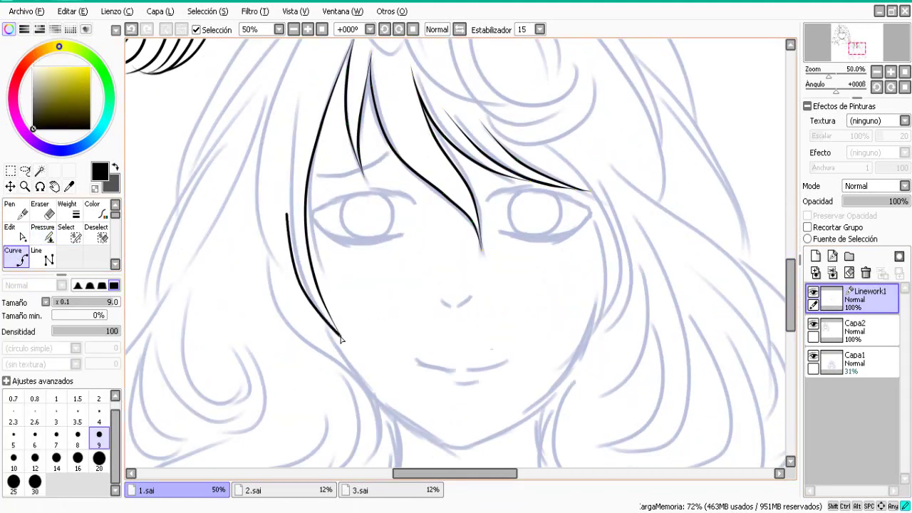
{"action": "left_click", "coordinate": [45, 234]}
{"action": "left_click_drag", "start_coordinate": [287, 215], "coordinate": [178, 239]}
{"action": "left_click_drag", "start_coordinate": [341, 335], "coordinate": [3, 403]}
Draw the jawline as one curve from the left side lock's tip around the chin to the opposite cheek, and taper its starting end.
{"action": "double_click", "coordinate": [15, 258]}
{"action": "left_click", "coordinate": [631, 134]}
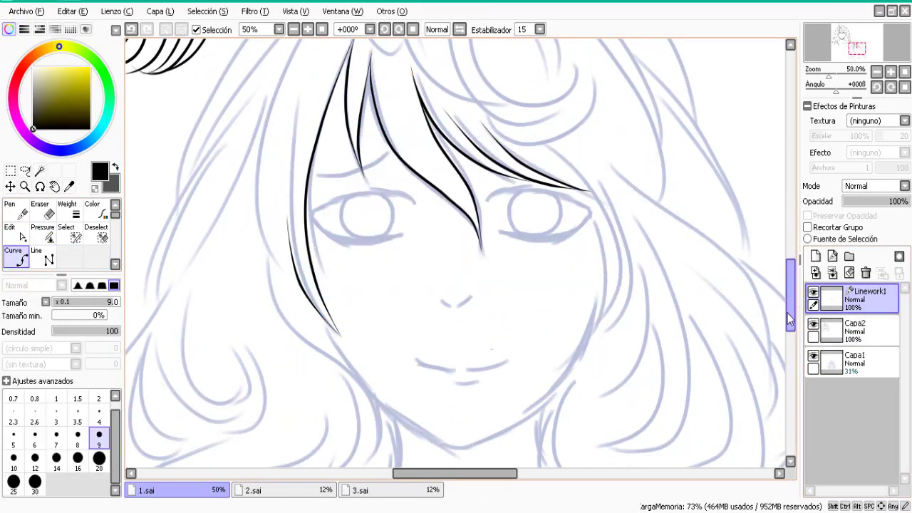
{"action": "mouse_move", "coordinate": [789, 311]}
{"action": "left_mouse_down"}
{"action": "mouse_move", "coordinate": [787, 259]}
{"action": "mouse_move", "coordinate": [793, 320]}
{"action": "left_mouse_up"}
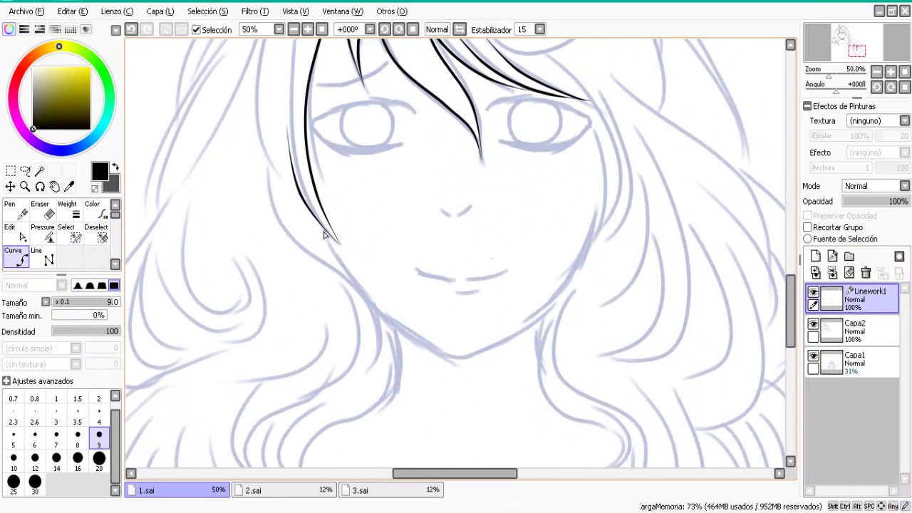
{"action": "left_click", "coordinate": [347, 273]}
{"action": "left_click", "coordinate": [396, 322]}
{"action": "left_click", "coordinate": [456, 356]}
{"action": "left_click", "coordinate": [468, 357]}
{"action": "left_click", "coordinate": [524, 324]}
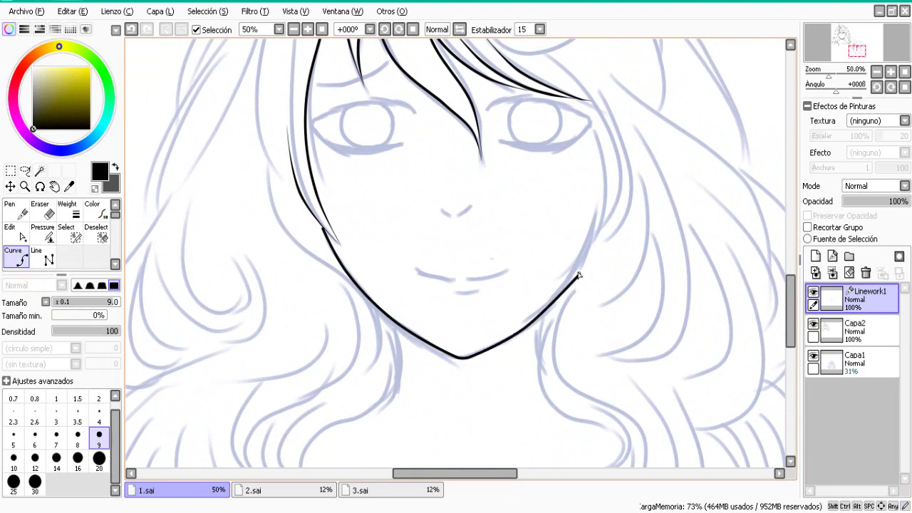
{"action": "left_click", "coordinate": [573, 272]}
{"action": "left_click", "coordinate": [42, 232]}
{"action": "mouse_move", "coordinate": [323, 227]}
{"action": "left_mouse_down"}
{"action": "mouse_move", "coordinate": [140, 261]}
{"action": "mouse_move", "coordinate": [337, 235]}
{"action": "left_mouse_up"}
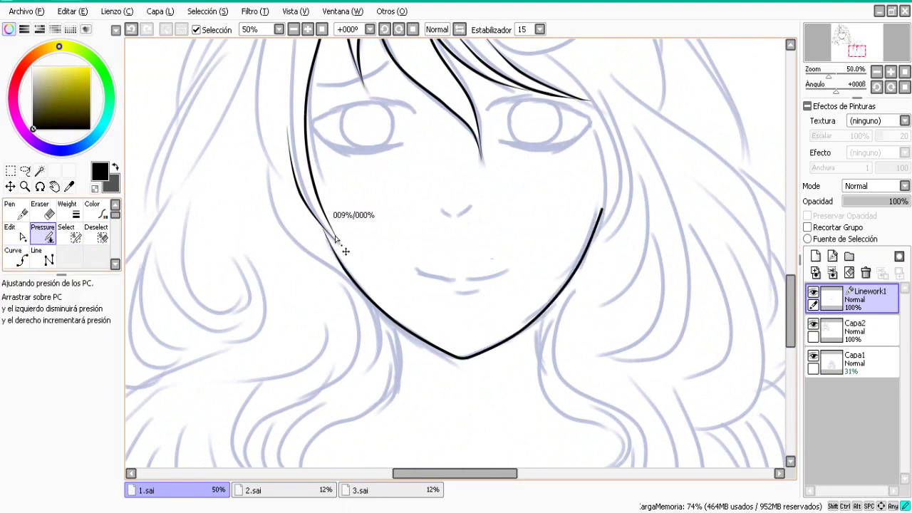
Flip the view horizontally and draw the remaining face edge from the bang tips down to the jaw as a curve tapered at both ends.
{"action": "key", "text": "c"}
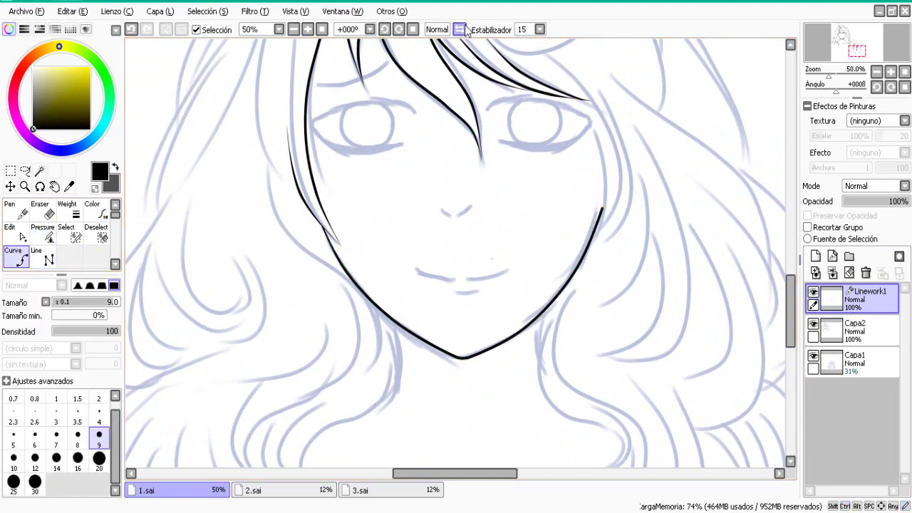
{"action": "left_click", "coordinate": [464, 29]}
{"action": "left_click", "coordinate": [308, 210]}
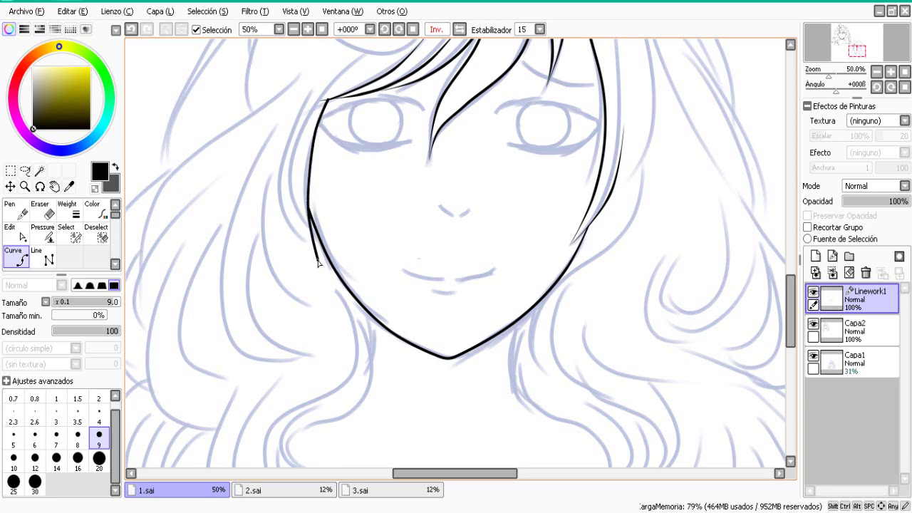
{"action": "double_click", "coordinate": [318, 261]}
{"action": "key", "text": "ctrl+shift"}
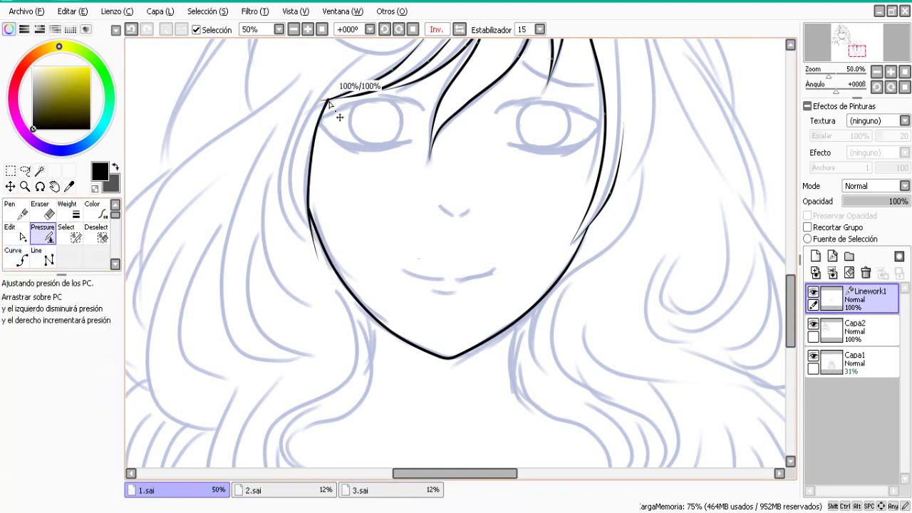
{"action": "left_click_drag", "start_coordinate": [328, 102], "coordinate": [3, 244]}
Draw the outer edge of the side lock beside that face edge, taper its ends, and return the view to unflipped.
{"action": "left_click", "coordinate": [317, 82]}
{"action": "left_click", "coordinate": [293, 162]}
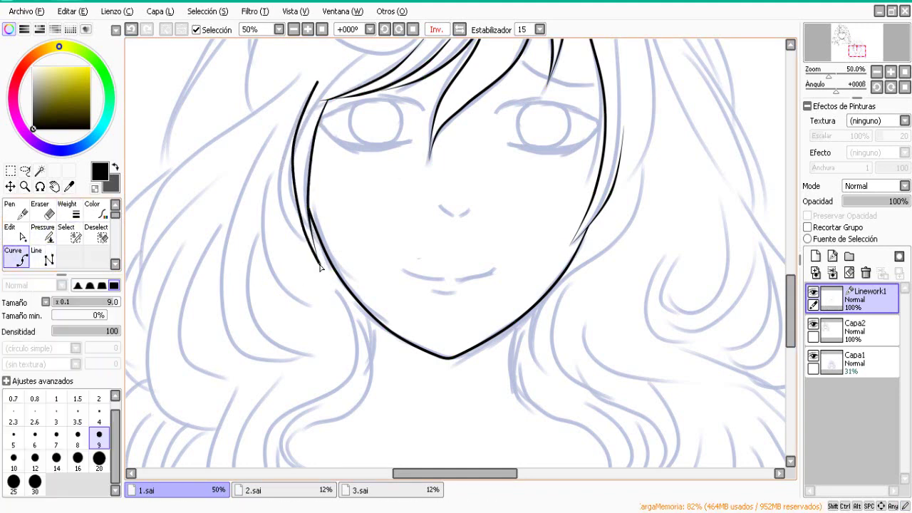
{"action": "key", "text": "p"}
{"action": "left_click_drag", "start_coordinate": [791, 318], "coordinate": [791, 306]}
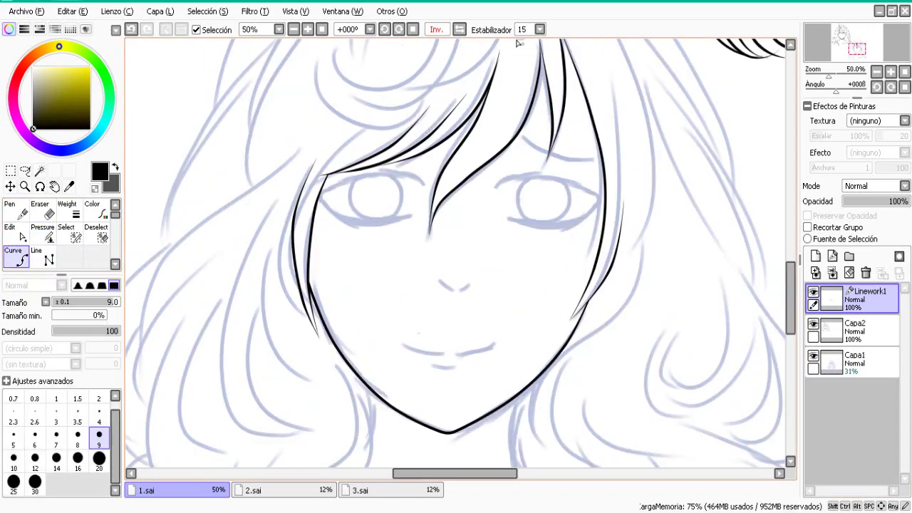
{"action": "left_click", "coordinate": [460, 29]}
Draw the outline of the eye on the right as one curve along the upper lid, around the outer corner and back along the lower lid.
{"action": "left_click", "coordinate": [308, 29]}
{"action": "left_click", "coordinate": [308, 29]}
{"action": "left_click", "coordinate": [294, 29]}
{"action": "left_click", "coordinate": [293, 29]}
{"action": "left_click", "coordinate": [293, 29]}
{"action": "left_click", "coordinate": [293, 29]}
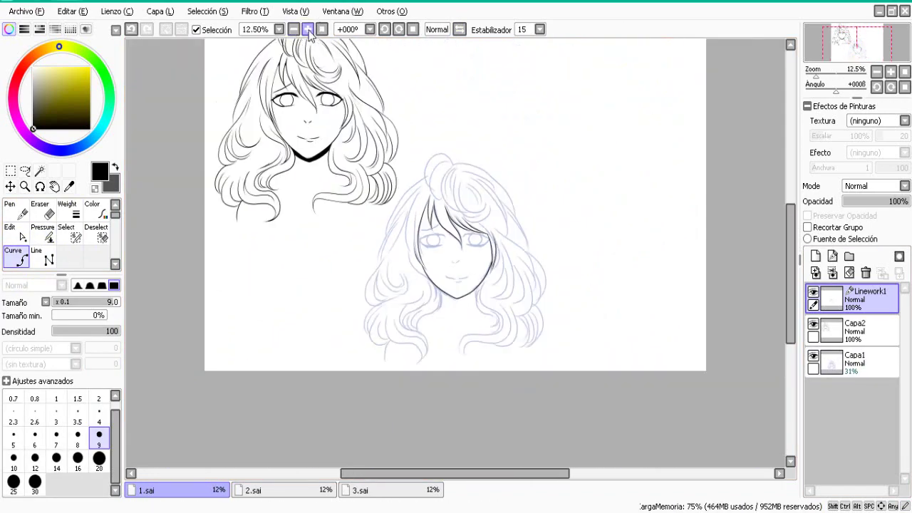
{"action": "left_click", "coordinate": [308, 29]}
{"action": "left_click", "coordinate": [308, 29]}
{"action": "left_click", "coordinate": [308, 29]}
{"action": "left_click_drag", "start_coordinate": [456, 473], "coordinate": [472, 474]}
{"action": "left_click", "coordinate": [309, 29]}
{"action": "left_click_drag", "start_coordinate": [791, 308], "coordinate": [791, 296]}
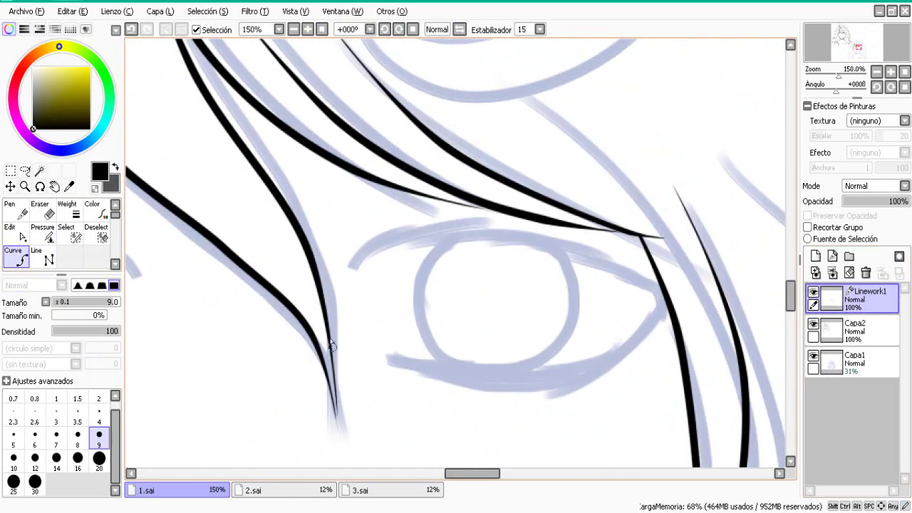
{"action": "left_click", "coordinate": [356, 267]}
{"action": "left_click", "coordinate": [468, 236]}
{"action": "left_click", "coordinate": [600, 265]}
{"action": "left_click", "coordinate": [658, 297]}
{"action": "left_click", "coordinate": [619, 348]}
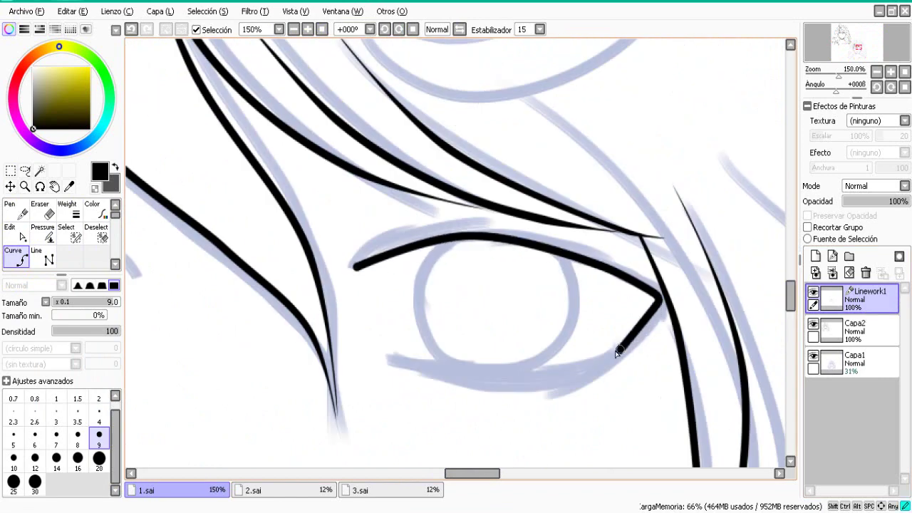
{"action": "left_click", "coordinate": [526, 372]}
{"action": "double_click", "coordinate": [396, 361]}
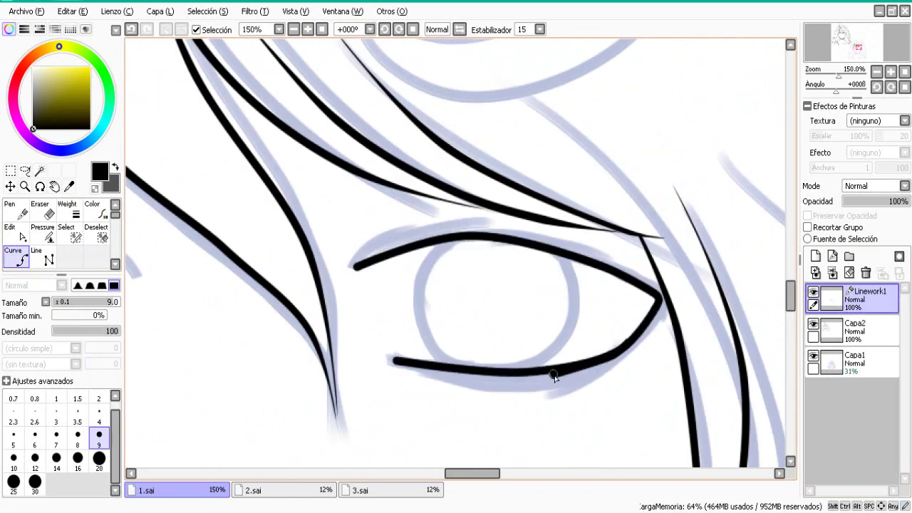
Add a short lash curve beneath the lower lid's outer part, and taper it and the lower lid's inner end.
{"action": "left_click", "coordinate": [555, 378]}
{"action": "double_click", "coordinate": [611, 355]}
{"action": "left_click_drag", "start_coordinate": [556, 378], "coordinate": [524, 379]}
{"action": "left_click_drag", "start_coordinate": [397, 361], "coordinate": [367, 362]}
Add a short lash curve above the upper lid's inner end and taper it to a point.
{"action": "left_click", "coordinate": [419, 230]}
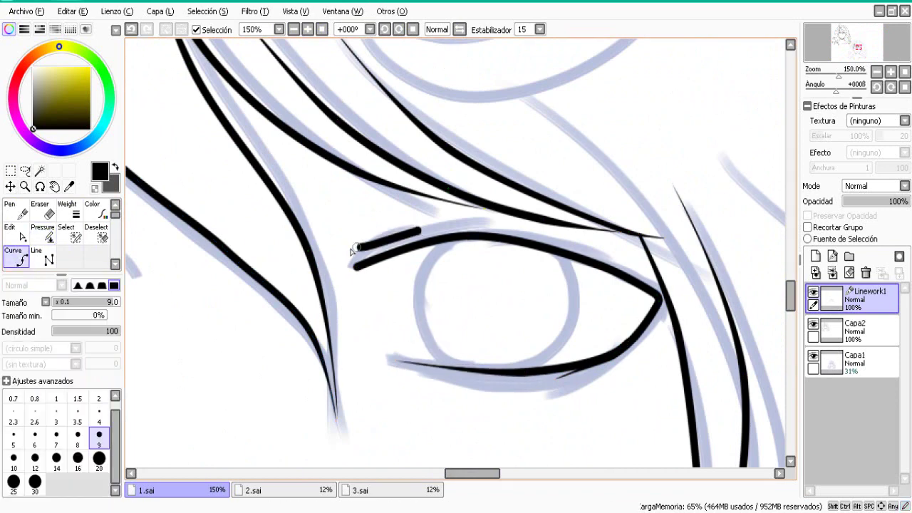
{"action": "double_click", "coordinate": [354, 260]}
{"action": "left_click", "coordinate": [48, 236]}
{"action": "left_click_drag", "start_coordinate": [354, 261], "coordinate": [298, 255]}
{"action": "left_click_drag", "start_coordinate": [341, 258], "coordinate": [92, 254]}
Thicken the upper lid with a second curve around the outer corner to the lower lid, and taper the lid's inner end.
{"action": "left_click", "coordinate": [17, 256]}
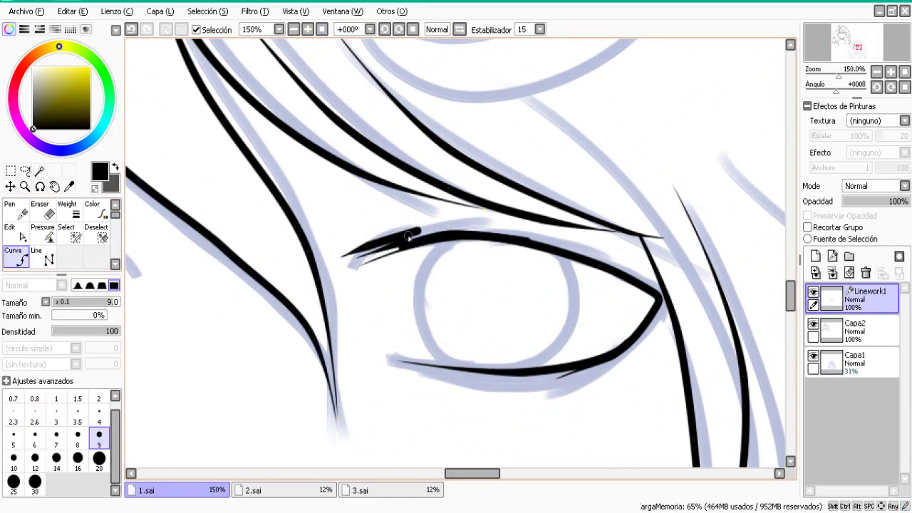
{"action": "left_click", "coordinate": [408, 236]}
{"action": "left_click", "coordinate": [456, 225]}
{"action": "left_click", "coordinate": [531, 230]}
{"action": "left_click", "coordinate": [620, 263]}
{"action": "left_click", "coordinate": [668, 305]}
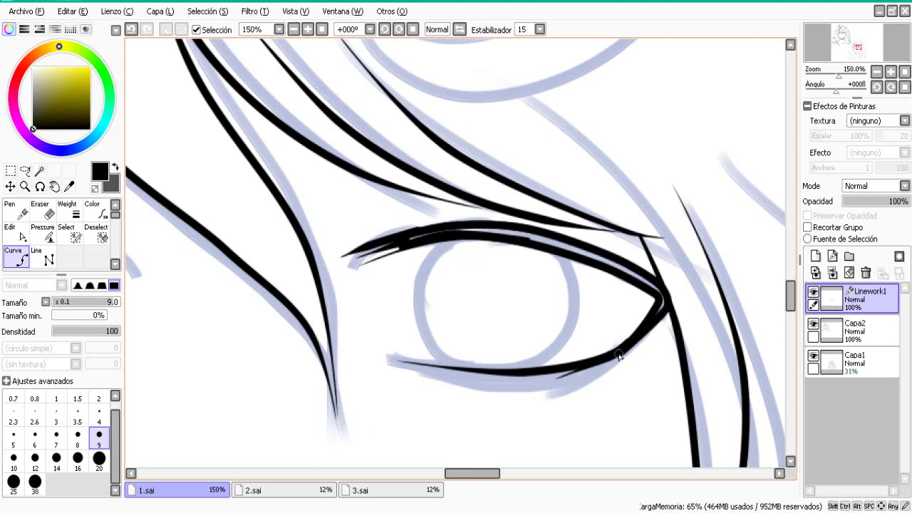
{"action": "left_click", "coordinate": [44, 234]}
{"action": "left_click_drag", "start_coordinate": [356, 265], "coordinate": [92, 260]}
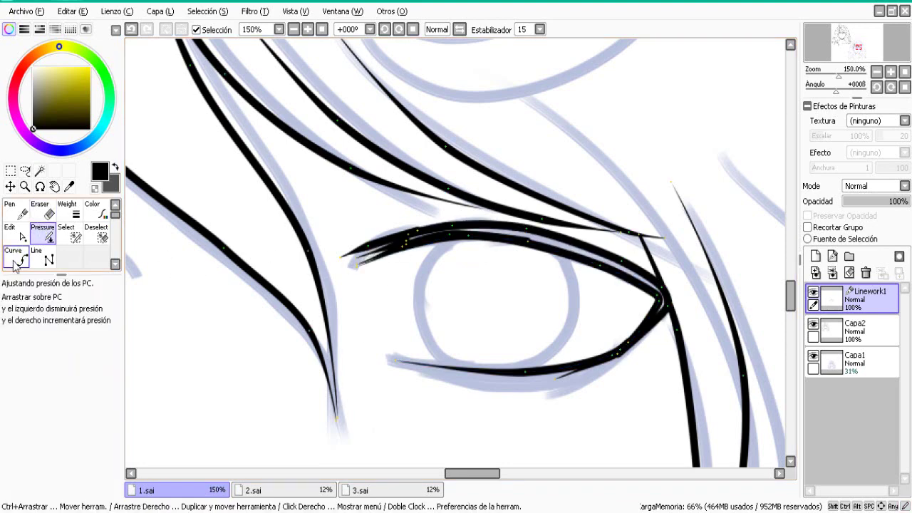
Fill the gap between the two upper lid lines with another curve running to the outer corner and back.
{"action": "left_click", "coordinate": [15, 261]}
{"action": "left_click", "coordinate": [409, 238]}
{"action": "left_click", "coordinate": [478, 231]}
{"action": "left_click", "coordinate": [556, 244]}
{"action": "mouse_move", "coordinate": [650, 292]}
{"action": "left_mouse_down"}
{"action": "mouse_move", "coordinate": [611, 265]}
{"action": "mouse_move", "coordinate": [511, 231]}
{"action": "left_mouse_up"}
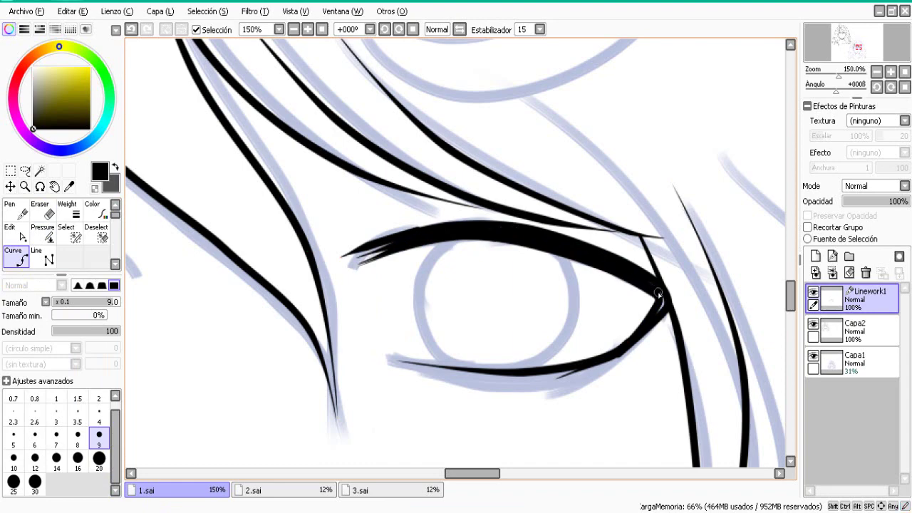
Draw the iris outline as a curve from the upper lid down along the lower lid and back up to the upper lid.
{"action": "left_click", "coordinate": [461, 235]}
{"action": "left_click", "coordinate": [424, 269]}
{"action": "left_click", "coordinate": [423, 320]}
{"action": "left_click", "coordinate": [442, 362]}
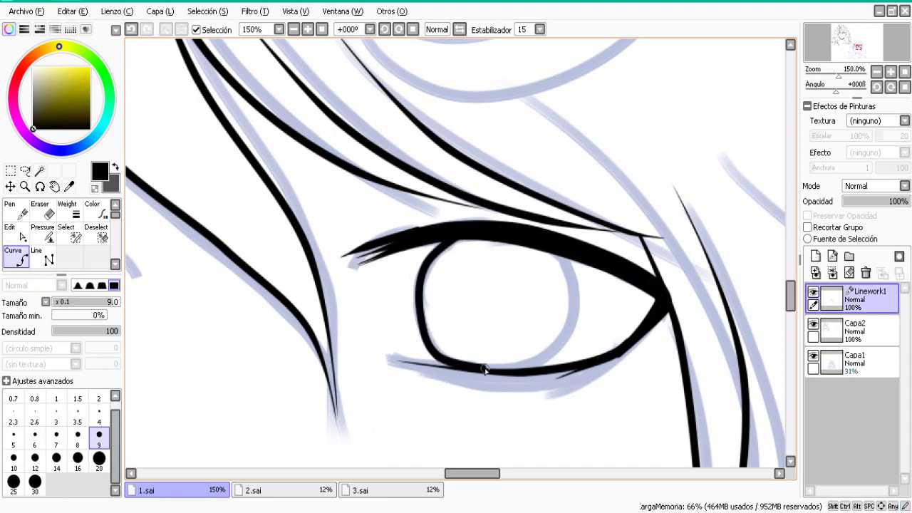
{"action": "left_click", "coordinate": [489, 369]}
{"action": "left_click", "coordinate": [536, 367]}
{"action": "left_click", "coordinate": [566, 338]}
{"action": "left_click", "coordinate": [575, 284]}
{"action": "double_click", "coordinate": [553, 248]}
Use the Edit tool's select mode to select the curve segments at the upper lid's inner end and along its upper edge.
{"action": "left_click", "coordinate": [293, 29]}
{"action": "triple_click", "coordinate": [293, 29]}
{"action": "triple_click", "coordinate": [308, 29]}
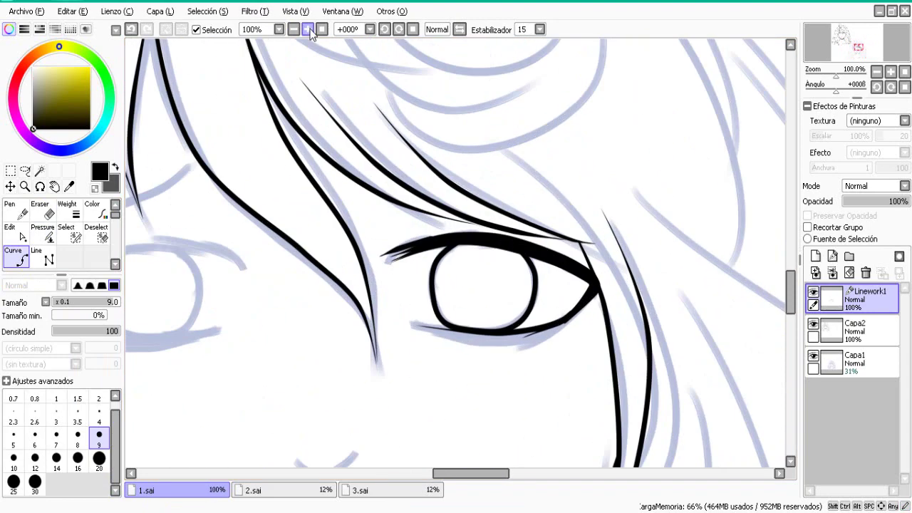
{"action": "left_click", "coordinate": [308, 29]}
{"action": "left_click", "coordinate": [16, 233]}
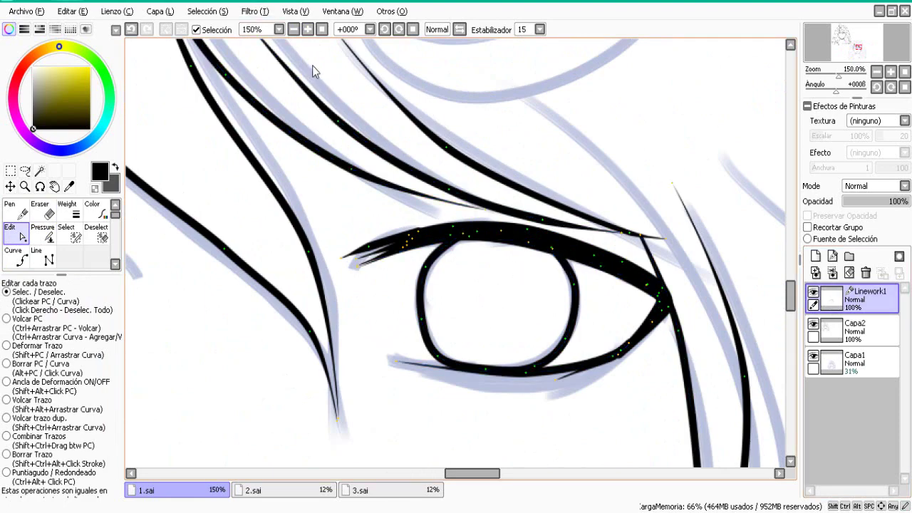
{"action": "left_click", "coordinate": [293, 30]}
{"action": "left_click", "coordinate": [293, 30]}
{"action": "left_click", "coordinate": [293, 30]}
{"action": "left_click", "coordinate": [306, 31]}
{"action": "left_click", "coordinate": [307, 31]}
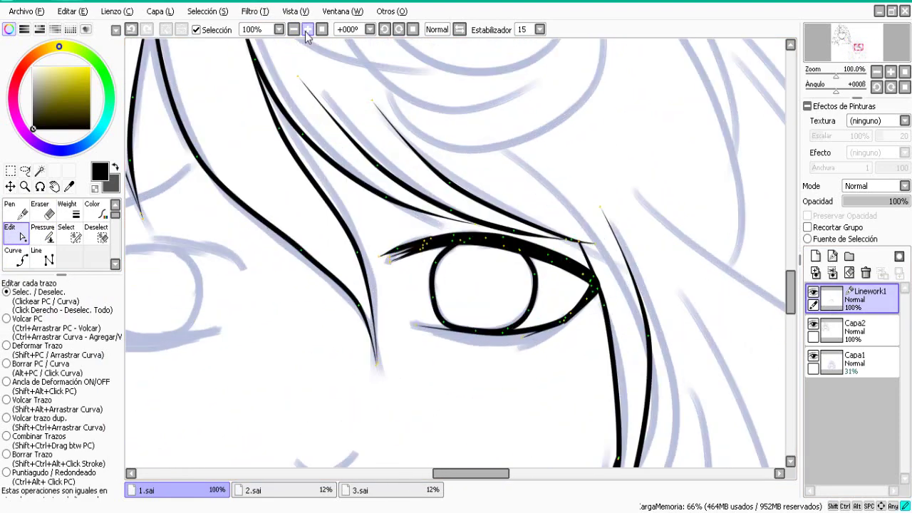
{"action": "left_click", "coordinate": [306, 30]}
{"action": "left_click", "coordinate": [306, 31]}
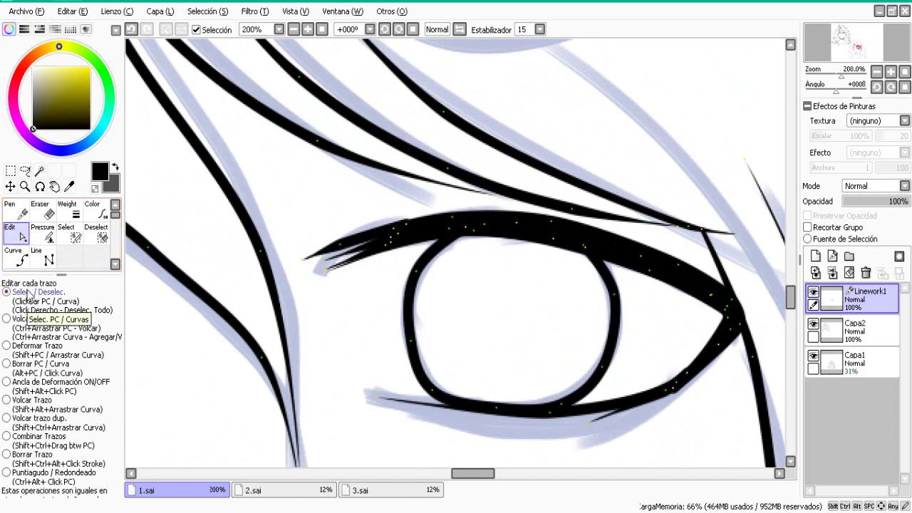
{"action": "left_click", "coordinate": [424, 229]}
{"action": "left_click", "coordinate": [391, 243]}
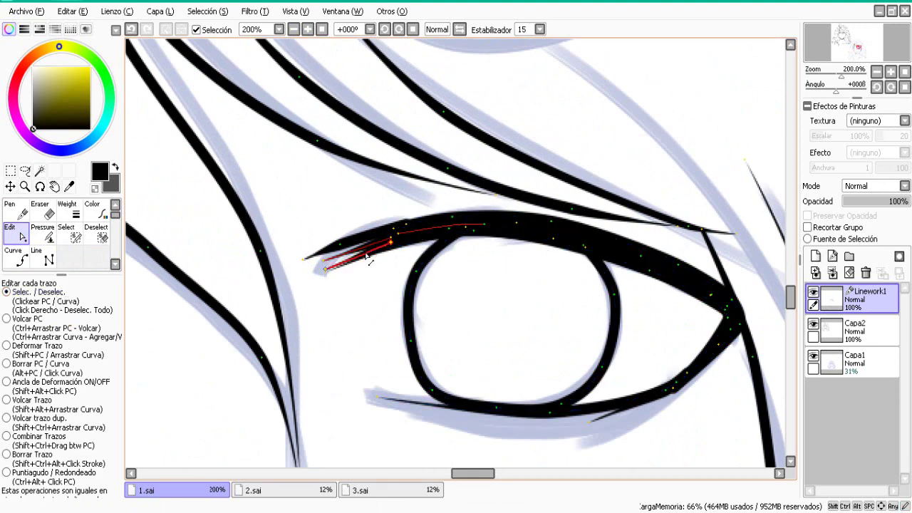
{"action": "left_click", "coordinate": [407, 222]}
{"action": "left_click", "coordinate": [412, 224]}
{"action": "left_click", "coordinate": [491, 228]}
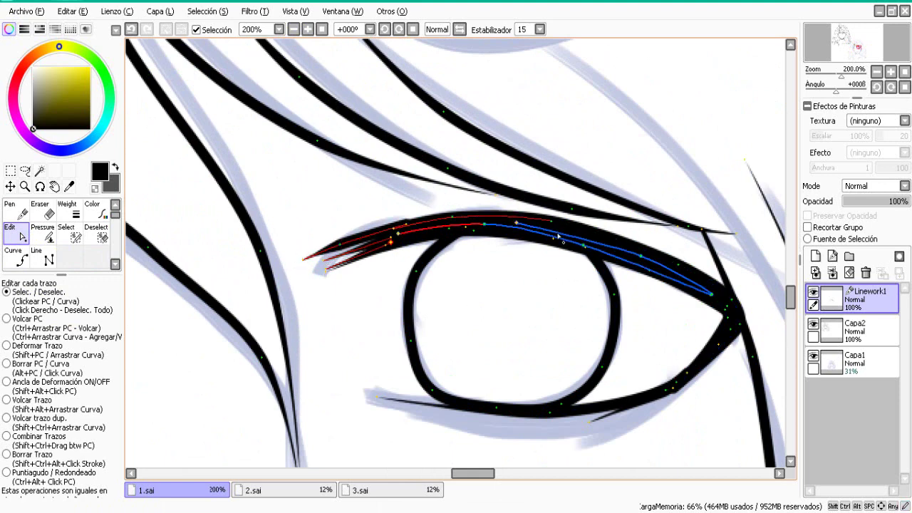
Add the remaining strokes of the inked eye to the selection: the upper lid, iris outline and lower lid.
{"action": "left_click", "coordinate": [692, 266]}
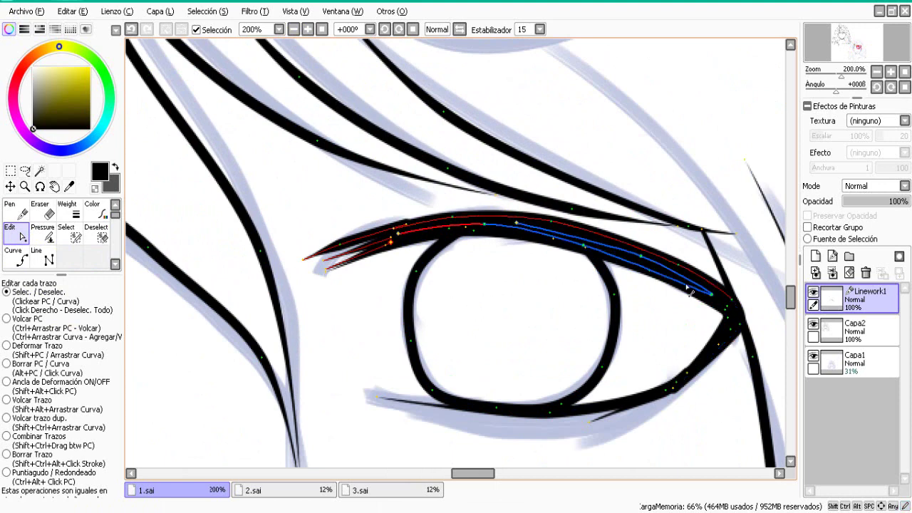
{"action": "left_click", "coordinate": [701, 289]}
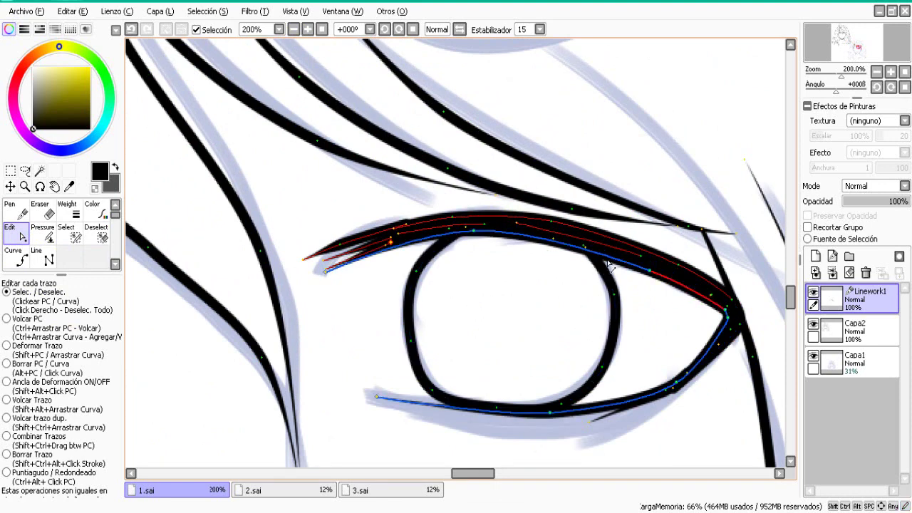
{"action": "left_click", "coordinate": [607, 275]}
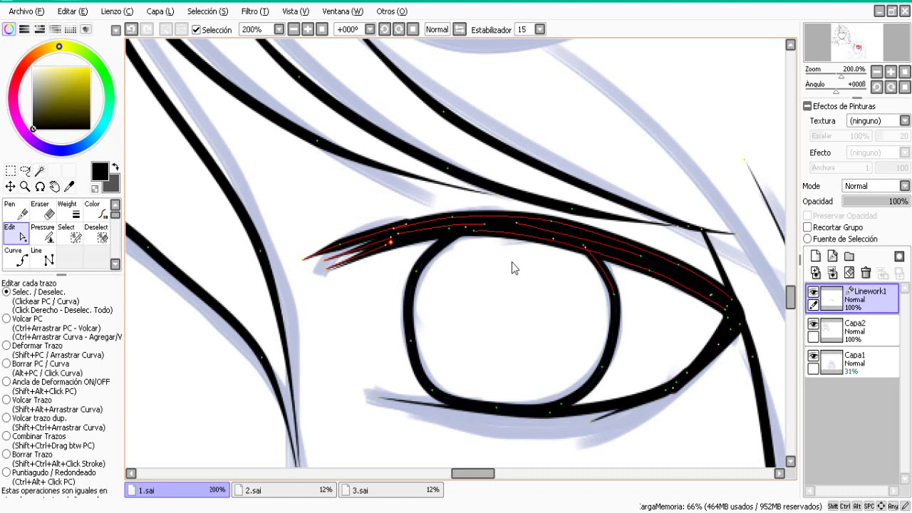
{"action": "left_click", "coordinate": [438, 249]}
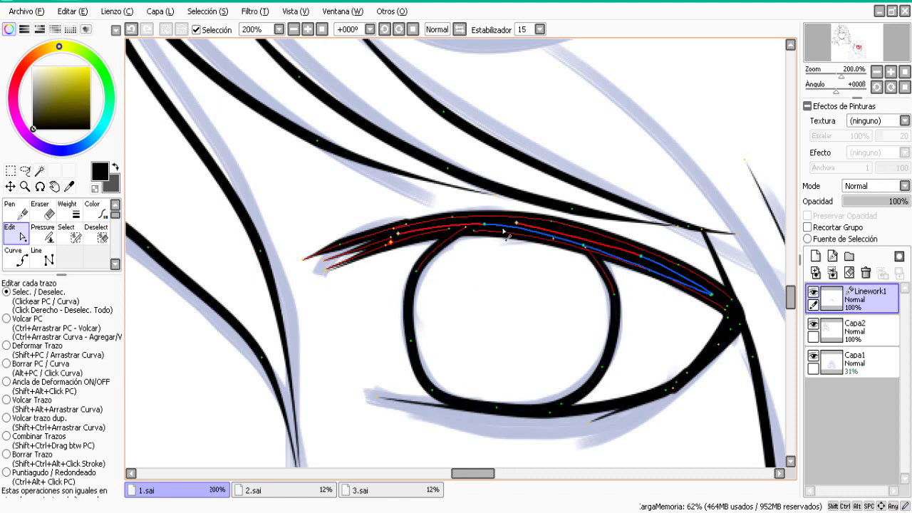
{"action": "left_click", "coordinate": [672, 270]}
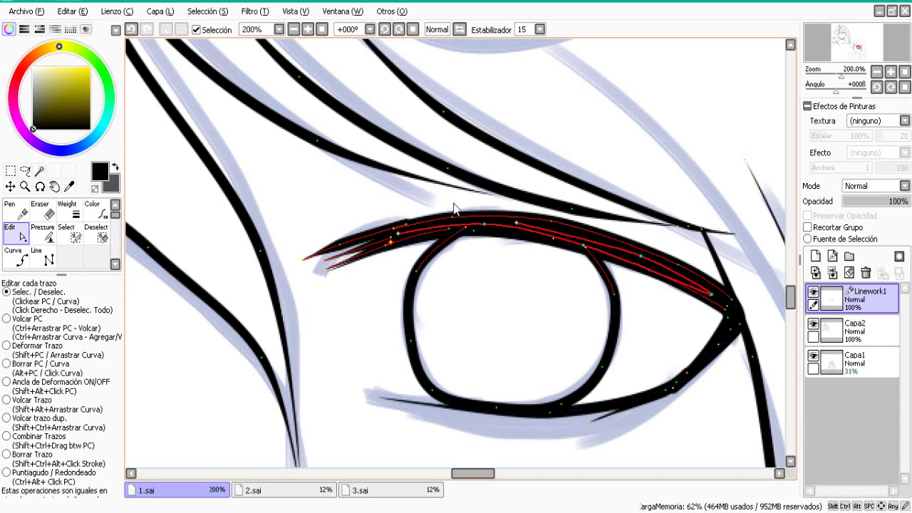
{"action": "left_click", "coordinate": [436, 239]}
{"action": "left_click", "coordinate": [530, 417]}
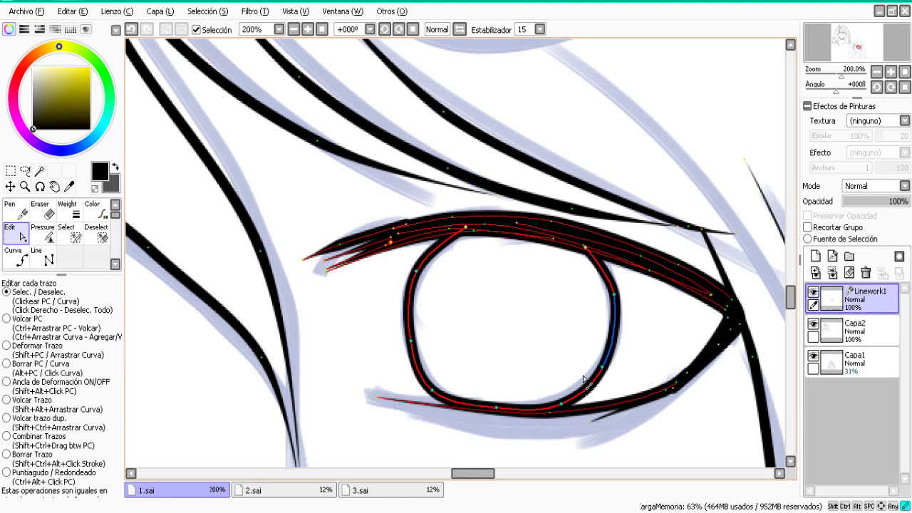
{"action": "left_click", "coordinate": [669, 393]}
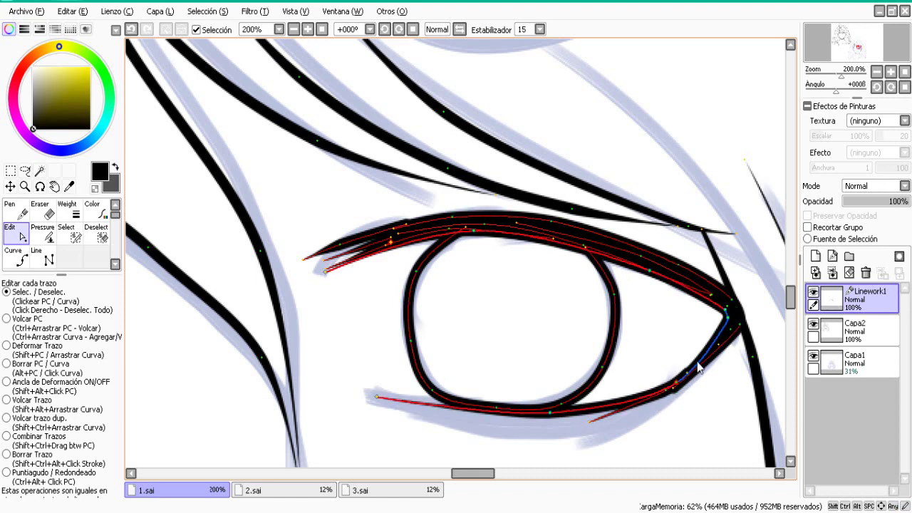
{"action": "left_click", "coordinate": [698, 367]}
Paste a copy of the selected eye strokes onto a new layer.
{"action": "mouse_move", "coordinate": [474, 473]}
{"action": "left_mouse_down"}
{"action": "mouse_move", "coordinate": [499, 473]}
{"action": "mouse_move", "coordinate": [467, 474]}
{"action": "mouse_move", "coordinate": [484, 473]}
{"action": "left_mouse_up"}
{"action": "scroll", "coordinate": [510, 482], "scroll_direction": "up", "scroll_amount": 3}
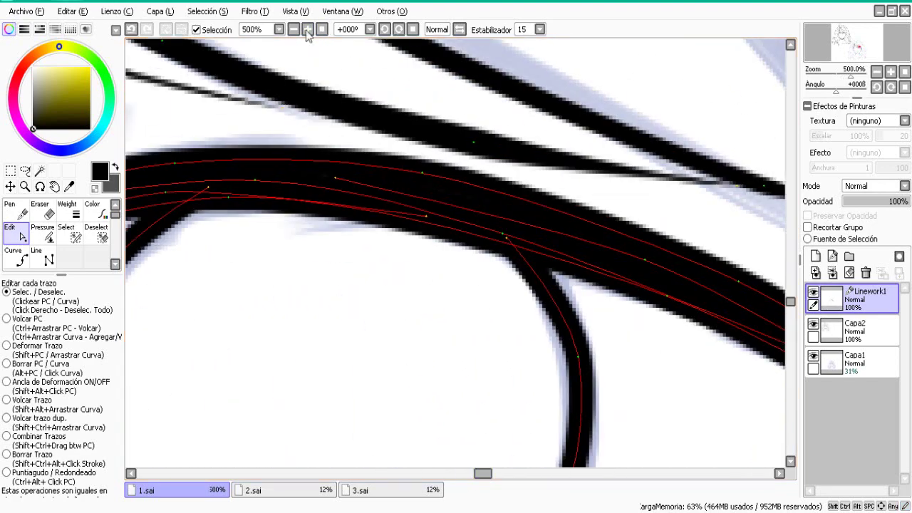
{"action": "left_click", "coordinate": [294, 29]}
{"action": "left_click", "coordinate": [293, 29]}
{"action": "left_click", "coordinate": [293, 29]}
{"action": "left_click", "coordinate": [294, 29]}
{"action": "left_click", "coordinate": [294, 30]}
{"action": "left_click_drag", "start_coordinate": [789, 302], "coordinate": [788, 307]}
{"action": "scroll", "coordinate": [790, 312], "scroll_direction": "down", "scroll_amount": 2}
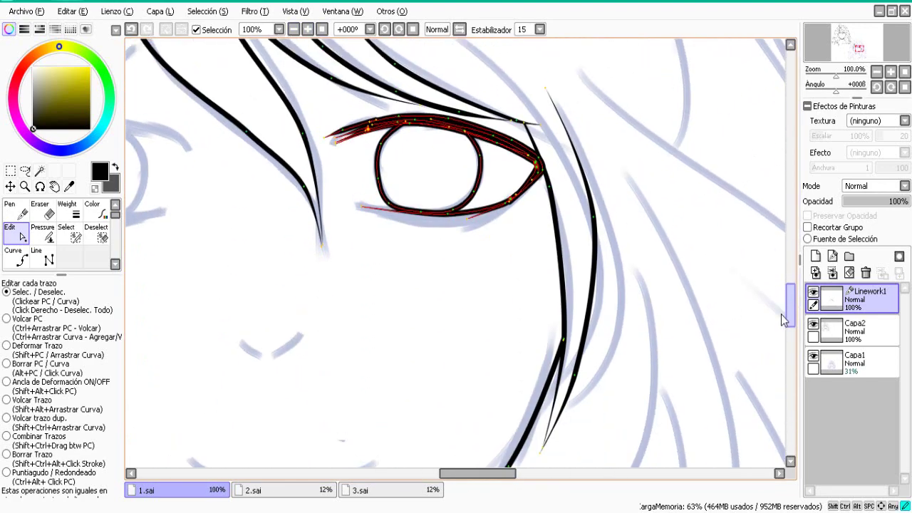
{"action": "left_click", "coordinate": [19, 258]}
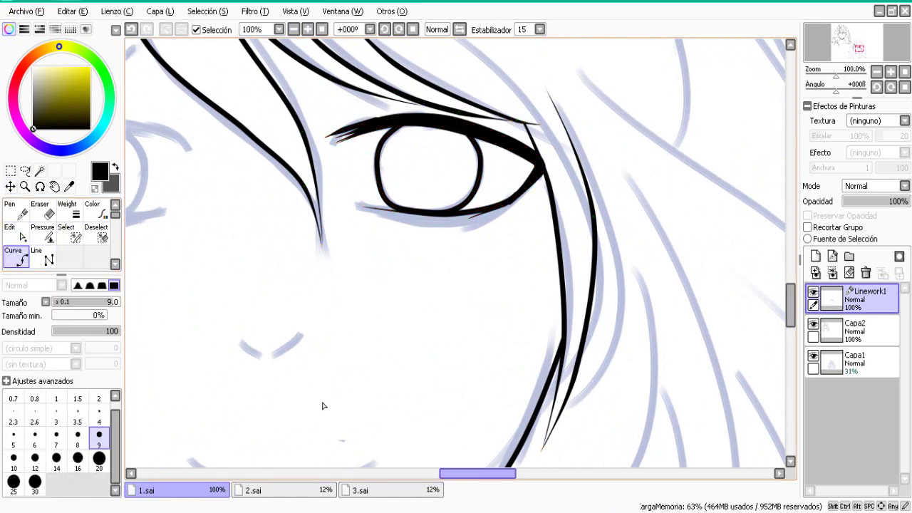
{"action": "left_click", "coordinate": [14, 233]}
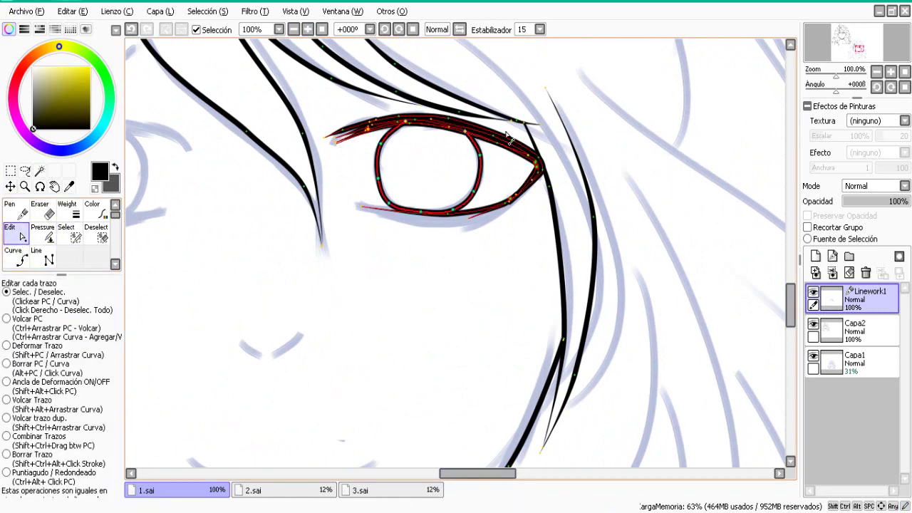
{"action": "key", "text": "ctrl+v"}
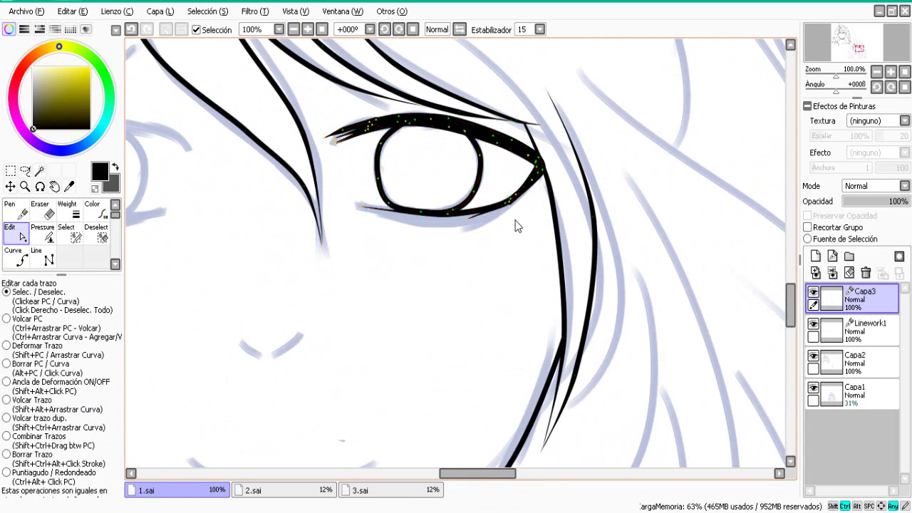
Flip the pasted eye horizontally, position it over the other eye's sketch, and merge its layer down into Linework1.
{"action": "left_click_drag", "start_coordinate": [462, 476], "coordinate": [452, 476]}
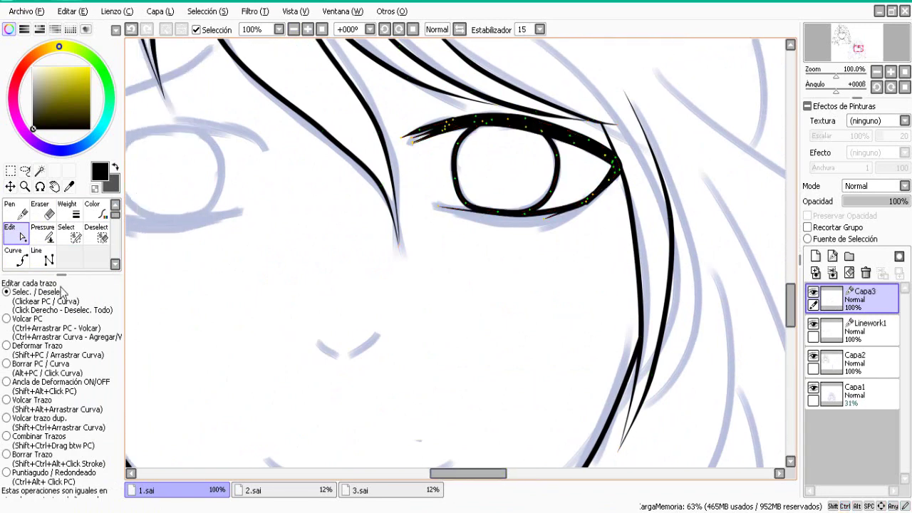
{"action": "double_click", "coordinate": [27, 186]}
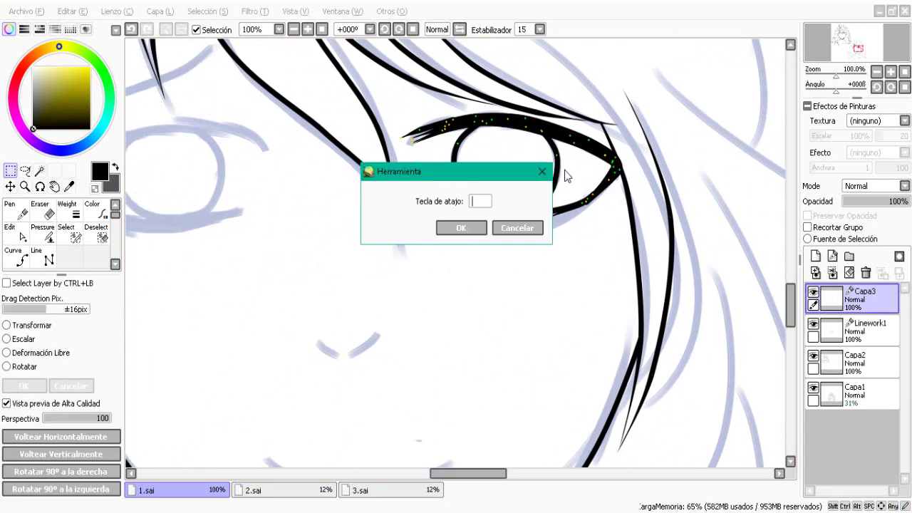
{"action": "left_click", "coordinate": [542, 172]}
{"action": "left_click", "coordinate": [47, 325]}
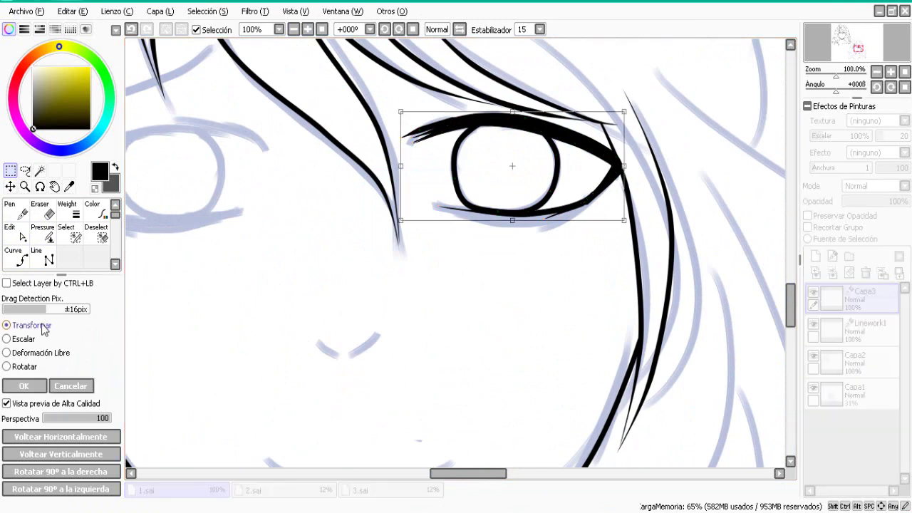
{"action": "left_click", "coordinate": [61, 436]}
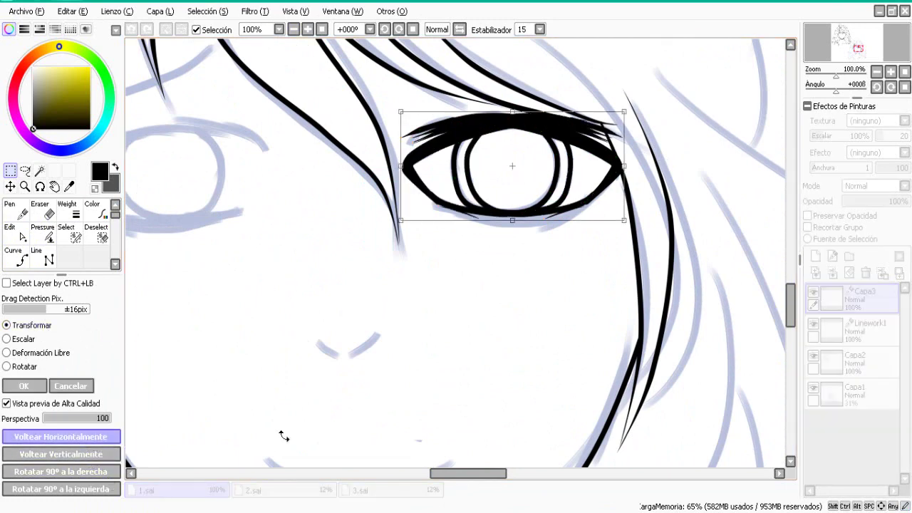
{"action": "left_click_drag", "start_coordinate": [434, 473], "coordinate": [410, 473]}
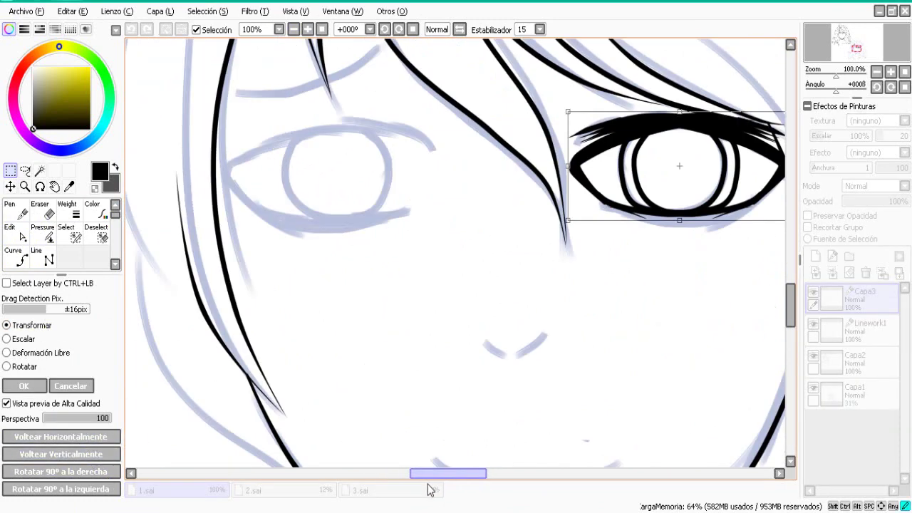
{"action": "mouse_move", "coordinate": [710, 142]}
{"action": "left_mouse_down"}
{"action": "mouse_move", "coordinate": [286, 146]}
{"action": "mouse_move", "coordinate": [402, 155]}
{"action": "mouse_move", "coordinate": [388, 154]}
{"action": "left_mouse_up"}
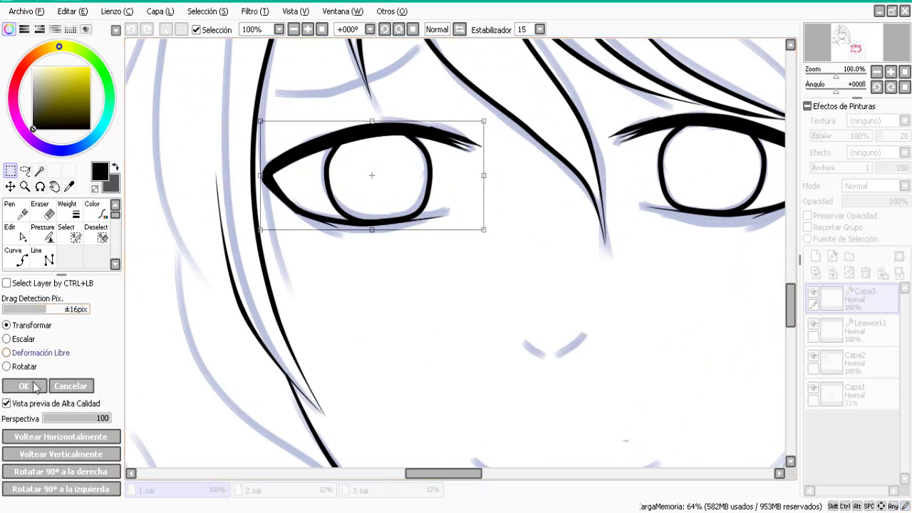
{"action": "left_click", "coordinate": [23, 386]}
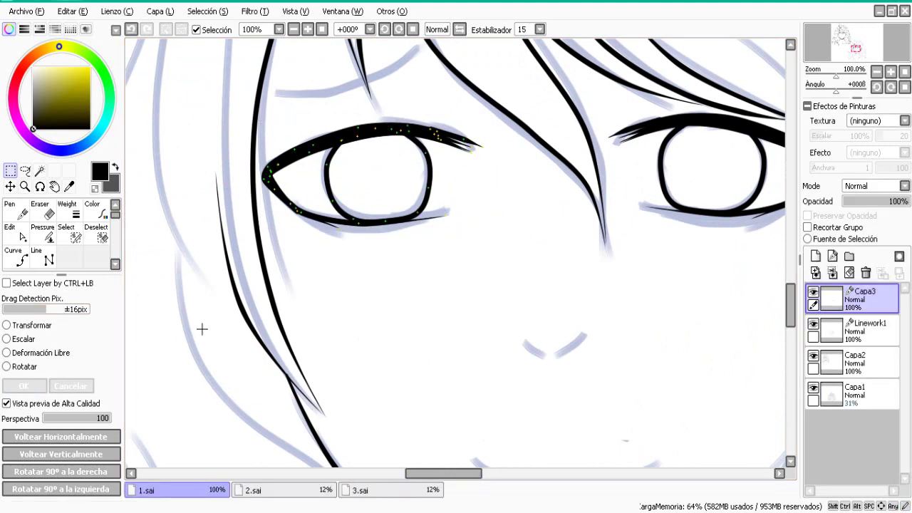
{"action": "left_click", "coordinate": [832, 273]}
Ink the nose with two short size 9 curves and taper their outer ends, slightly thinning the inner ends.
{"action": "left_click_drag", "start_coordinate": [455, 476], "coordinate": [467, 473]}
{"action": "key", "text": "n"}
{"action": "left_click_drag", "start_coordinate": [790, 308], "coordinate": [790, 315]}
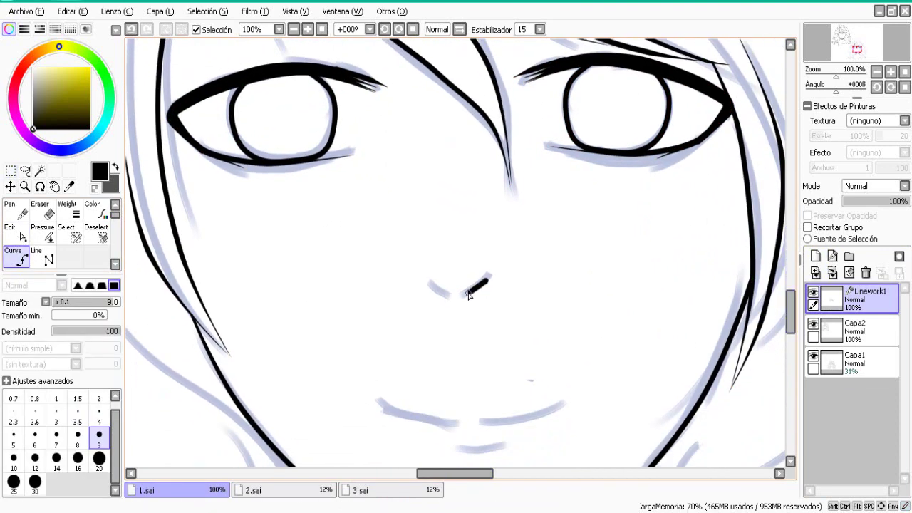
{"action": "double_click", "coordinate": [448, 295]}
{"action": "left_click", "coordinate": [38, 239]}
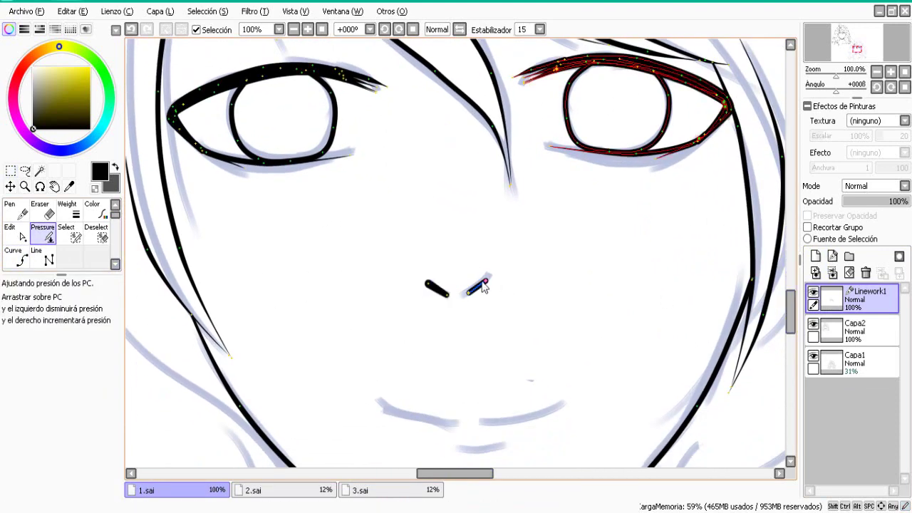
{"action": "left_click_drag", "start_coordinate": [485, 281], "coordinate": [418, 288]}
{"action": "left_click_drag", "start_coordinate": [428, 284], "coordinate": [163, 255]}
{"action": "left_click_drag", "start_coordinate": [448, 294], "coordinate": [429, 299]}
{"action": "left_click_drag", "start_coordinate": [468, 293], "coordinate": [447, 307]}
Draw the mouth as one upward-bending curve over the sketch, from corner to corner.
{"action": "left_click", "coordinate": [16, 256]}
{"action": "left_click_drag", "start_coordinate": [791, 312], "coordinate": [790, 327]}
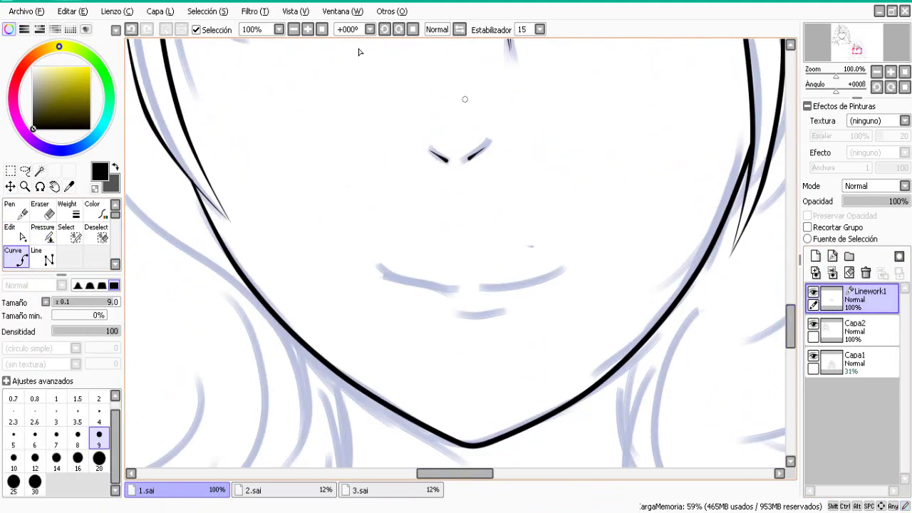
{"action": "left_click", "coordinate": [308, 30]}
{"action": "left_click", "coordinate": [330, 268]}
{"action": "left_click", "coordinate": [392, 296]}
{"action": "left_click", "coordinate": [477, 308]}
{"action": "left_click", "coordinate": [565, 300]}
{"action": "double_click", "coordinate": [627, 271]}
Taper both mouth corners and thin the middle of the mouth line with the Pressure tool.
{"action": "left_click", "coordinate": [37, 231]}
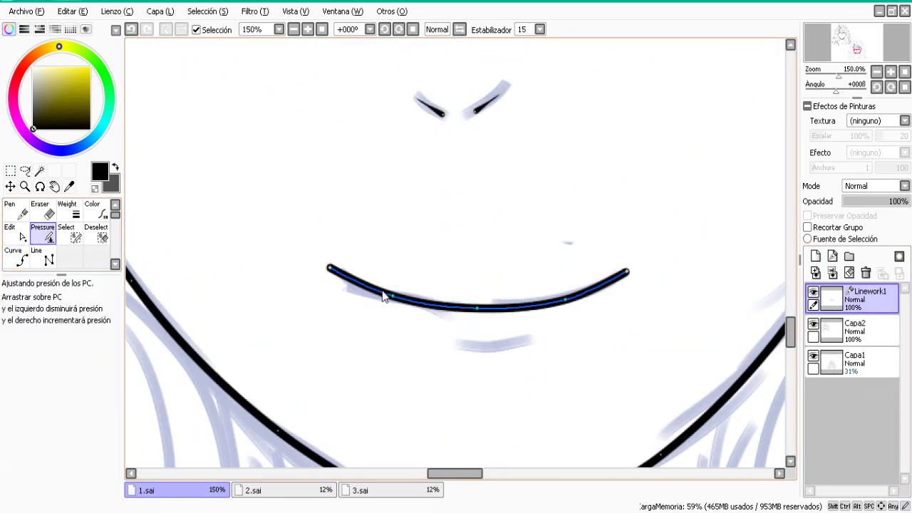
{"action": "left_click_drag", "start_coordinate": [330, 270], "coordinate": [242, 272]}
{"action": "left_click_drag", "start_coordinate": [627, 272], "coordinate": [506, 307]}
{"action": "left_click_drag", "start_coordinate": [477, 309], "coordinate": [342, 295]}
Ink the short lower-lip line beneath the mouth as a curve and taper both its ends.
{"action": "left_click", "coordinate": [17, 257]}
{"action": "left_click", "coordinate": [449, 339]}
{"action": "left_click", "coordinate": [492, 345]}
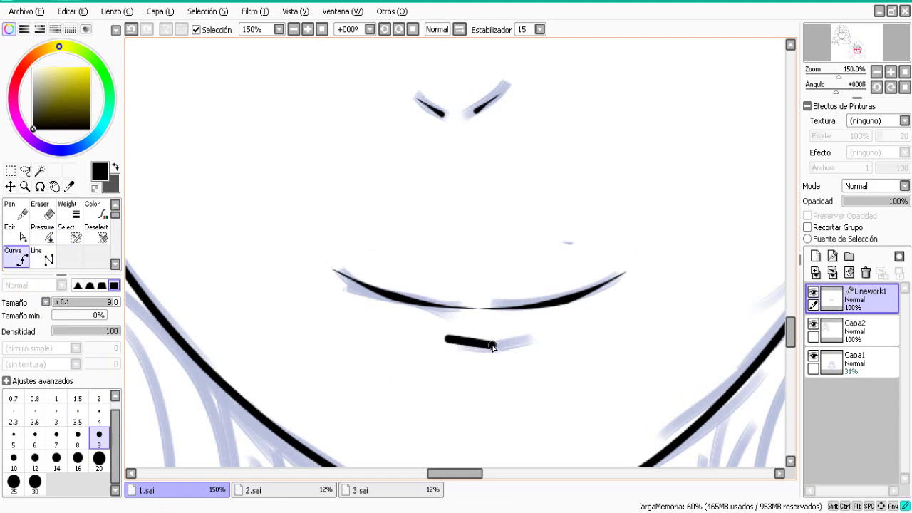
{"action": "double_click", "coordinate": [529, 339]}
{"action": "left_click", "coordinate": [43, 234]}
{"action": "left_click_drag", "start_coordinate": [449, 339], "coordinate": [342, 341]}
{"action": "left_click_drag", "start_coordinate": [529, 340], "coordinate": [110, 342]}
Ink the eyebrow above the mirrored eye as a curve and taper both its ends.
{"action": "left_click", "coordinate": [17, 256]}
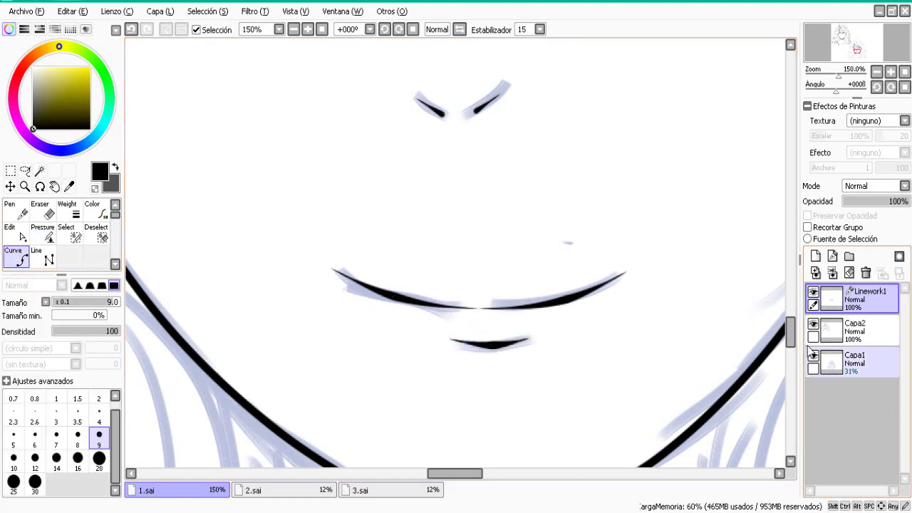
{"action": "left_click_drag", "start_coordinate": [791, 334], "coordinate": [791, 299]}
{"action": "left_click_drag", "start_coordinate": [460, 473], "coordinate": [438, 473]}
{"action": "left_click", "coordinate": [506, 88]}
{"action": "left_click", "coordinate": [417, 147]}
{"action": "double_click", "coordinate": [300, 187]}
{"action": "left_click", "coordinate": [42, 233]}
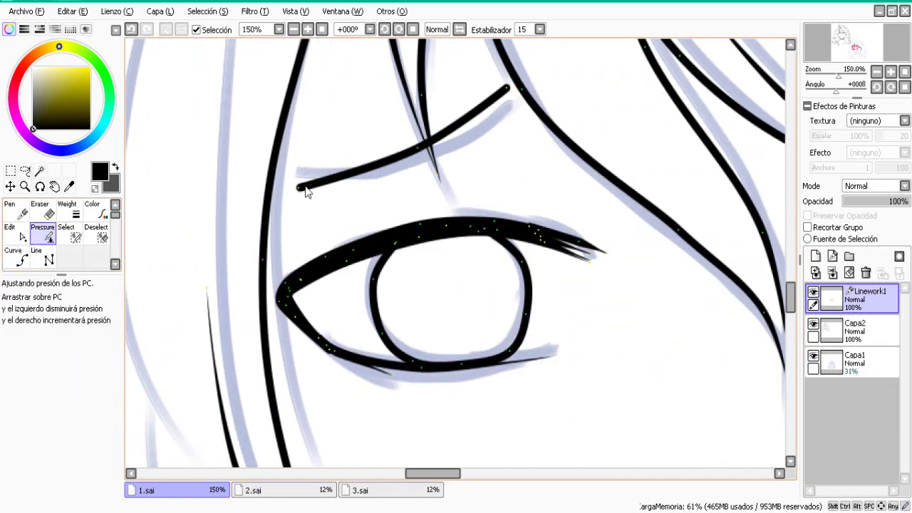
{"action": "left_click_drag", "start_coordinate": [299, 188], "coordinate": [207, 189]}
{"action": "left_click_drag", "start_coordinate": [507, 89], "coordinate": [399, 79]}
Ink the outer contour of the hair on the mirrored eye's side, from near the crown down to eye level.
{"action": "left_click", "coordinate": [294, 29]}
{"action": "left_click", "coordinate": [293, 29]}
{"action": "left_click", "coordinate": [293, 29]}
{"action": "left_click", "coordinate": [294, 29]}
{"action": "left_click", "coordinate": [308, 29]}
{"action": "left_click", "coordinate": [17, 257]}
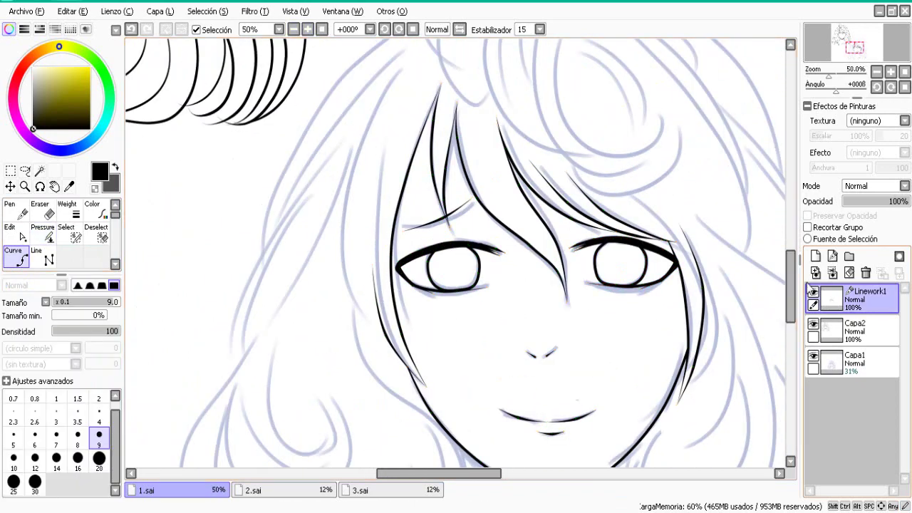
{"action": "left_click_drag", "start_coordinate": [791, 288], "coordinate": [791, 274]}
{"action": "left_click", "coordinate": [419, 102]}
{"action": "left_click", "coordinate": [344, 159]}
{"action": "left_click", "coordinate": [290, 239]}
{"action": "double_click", "coordinate": [262, 335]}
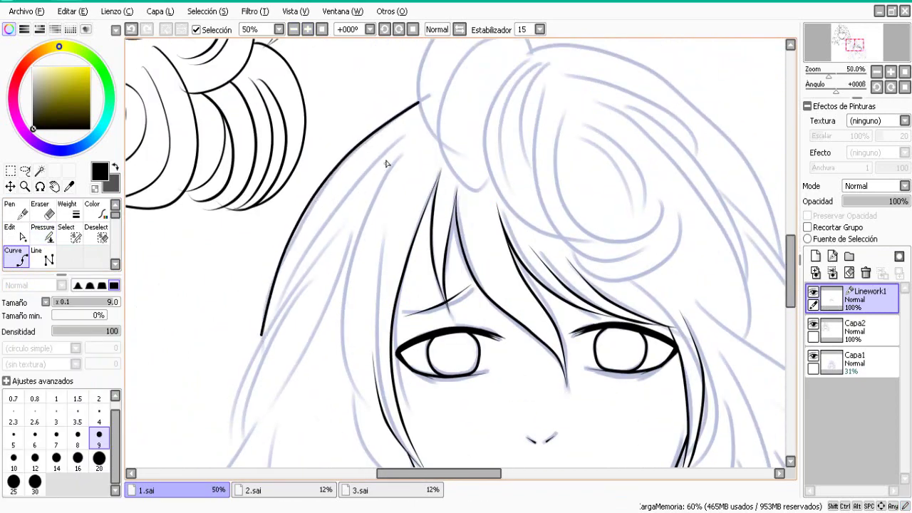
Ink two long hair strands inside that outer contour, following the sketch down past eye level.
{"action": "left_click", "coordinate": [402, 138]}
{"action": "double_click", "coordinate": [235, 457]}
{"action": "scroll", "coordinate": [344, 157], "scroll_direction": "down", "scroll_amount": 3}
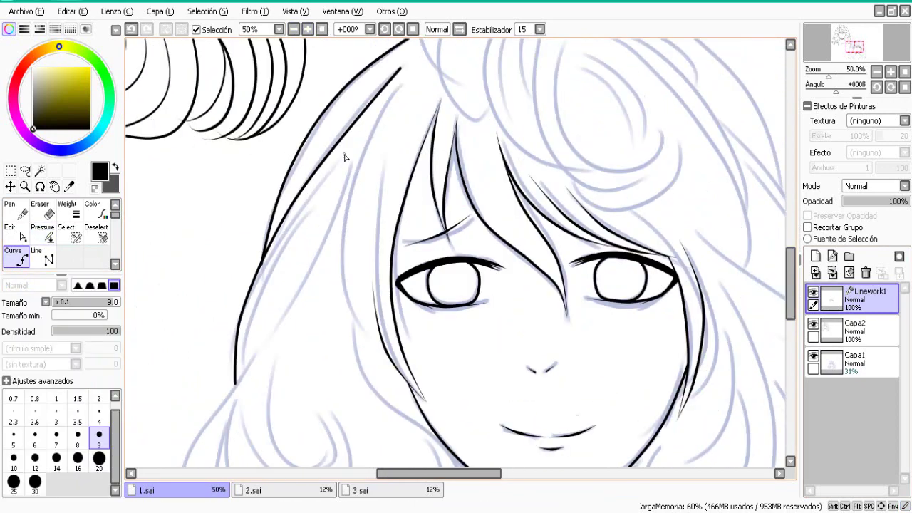
{"action": "left_click", "coordinate": [345, 154]}
{"action": "left_click", "coordinate": [277, 253]}
{"action": "left_click", "coordinate": [245, 325]}
{"action": "double_click", "coordinate": [240, 383]}
Ink the big curl's outer contour on the mirrored eye's side and add nested strands inside it.
{"action": "left_click_drag", "start_coordinate": [792, 291], "coordinate": [791, 329]}
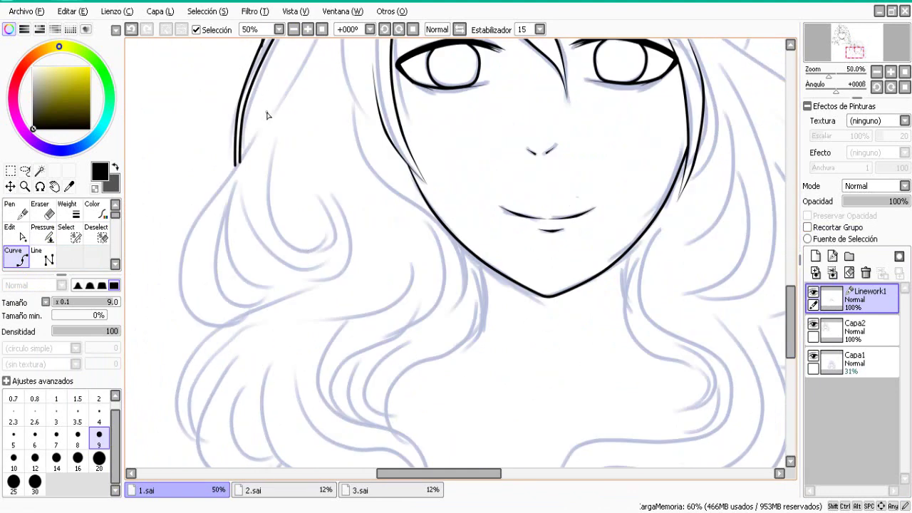
{"action": "left_click", "coordinate": [199, 213]}
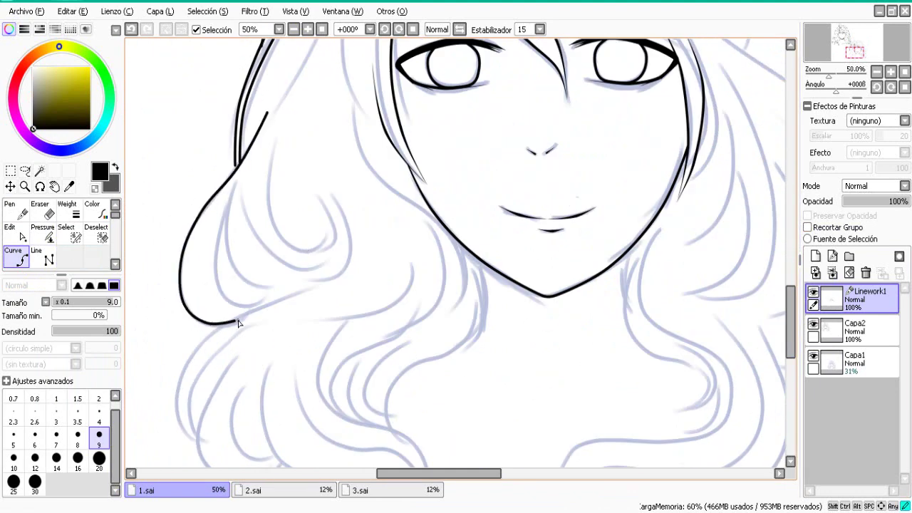
{"action": "left_click", "coordinate": [217, 239]}
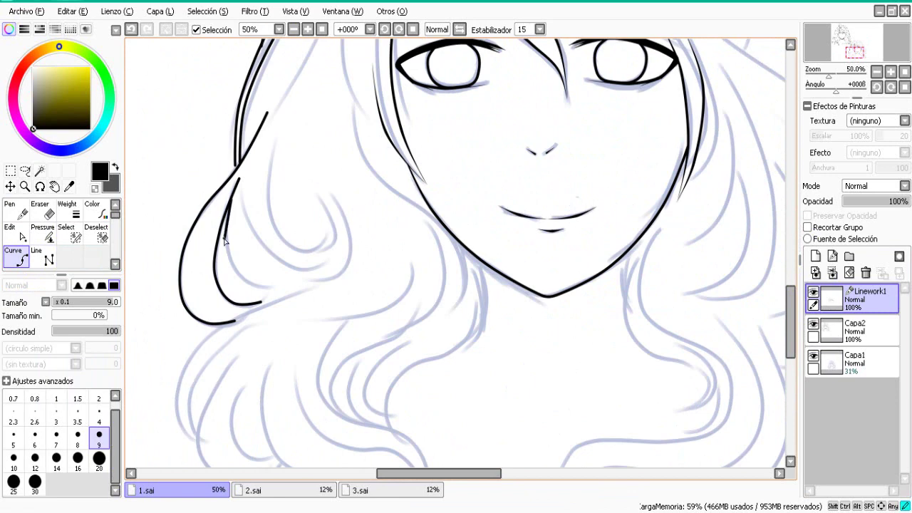
{"action": "left_click", "coordinate": [258, 153]}
{"action": "left_click", "coordinate": [253, 213]}
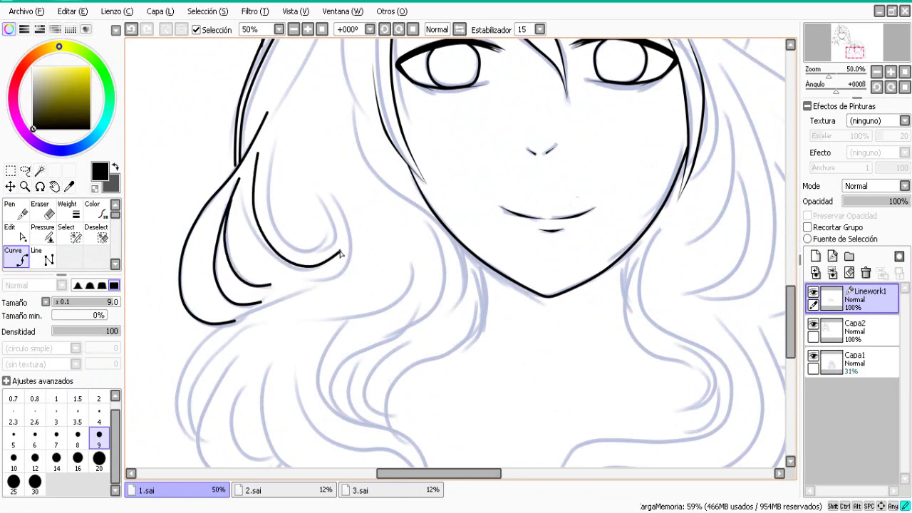
Finish the big curl's inner strand and hooked inner edge, and ink the curl below it with its outer contour and nested strands.
{"action": "left_click", "coordinate": [275, 226]}
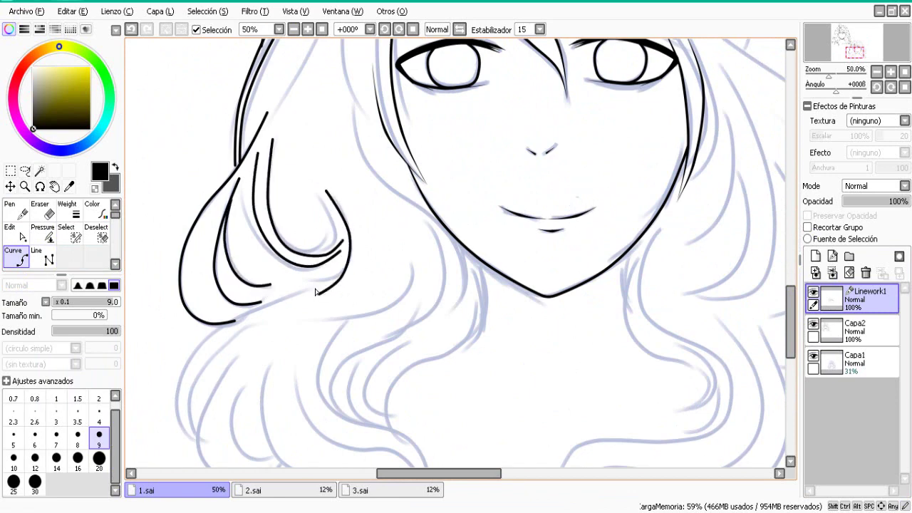
{"action": "double_click", "coordinate": [308, 282]}
{"action": "scroll", "coordinate": [314, 189], "scroll_direction": "down", "scroll_amount": 3}
{"action": "left_click", "coordinate": [216, 221]}
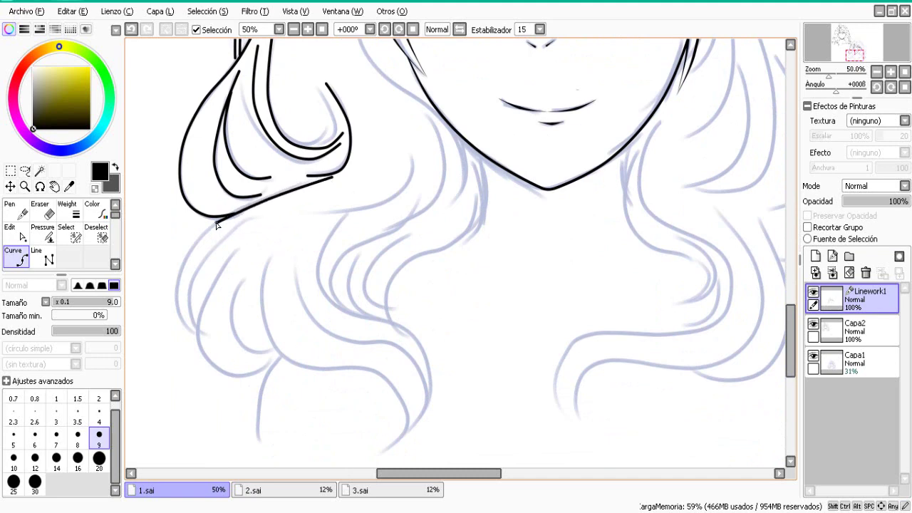
{"action": "left_click", "coordinate": [179, 253]}
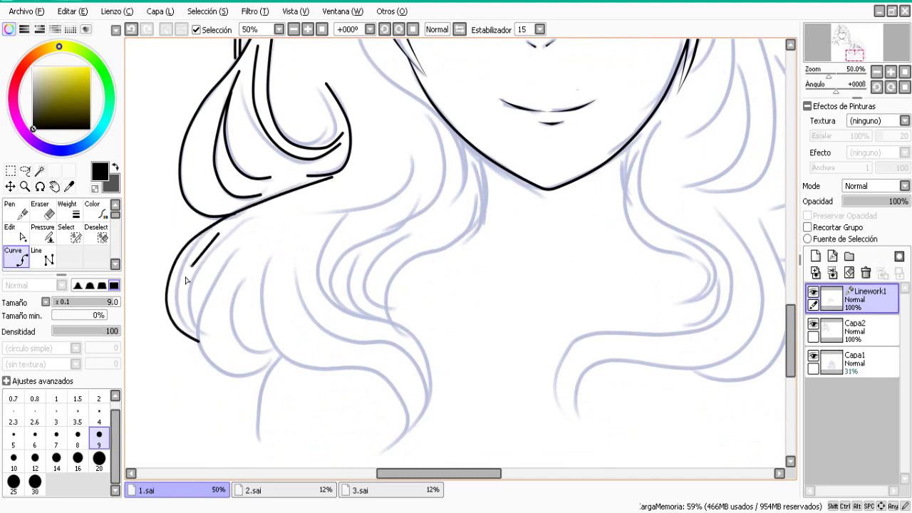
{"action": "left_click", "coordinate": [182, 288]}
{"action": "left_click", "coordinate": [248, 243]}
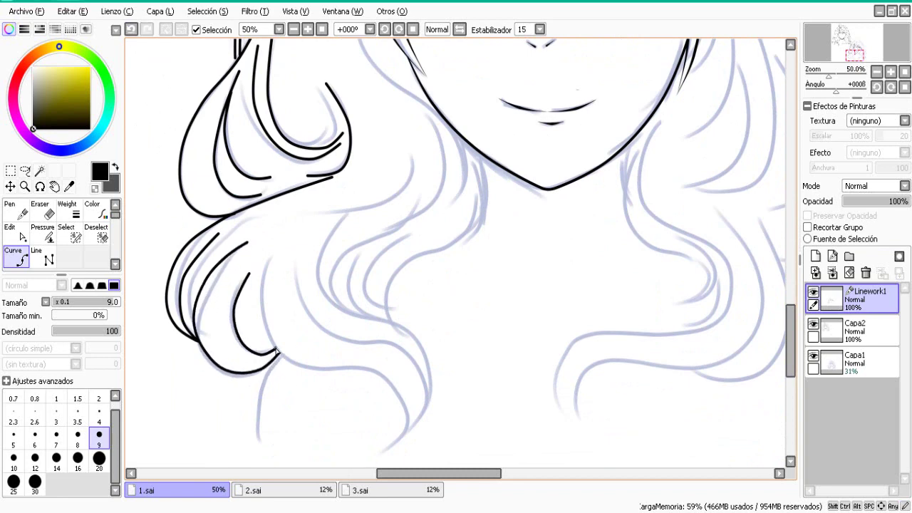
Ink the long wavy strands of the lowest lock on the same side, following the sketch down to its pointed tip.
{"action": "left_click", "coordinate": [268, 310]}
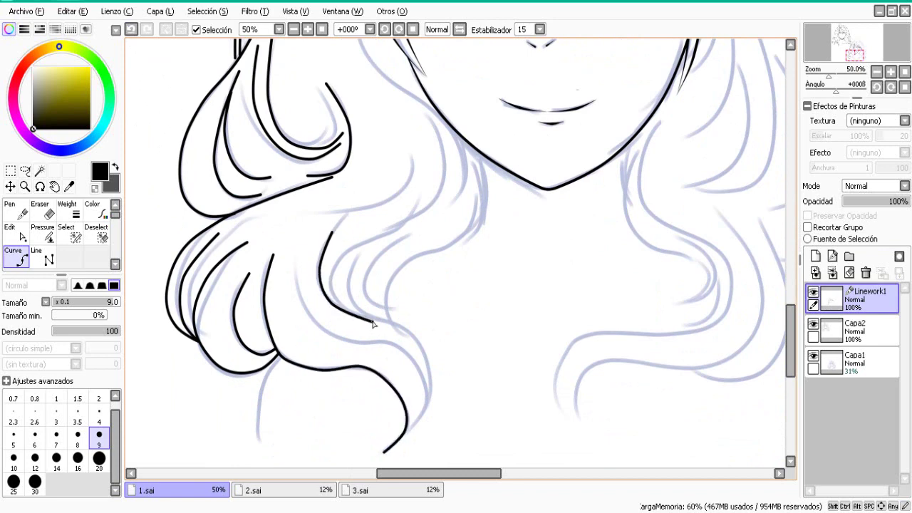
{"action": "left_click", "coordinate": [405, 328]}
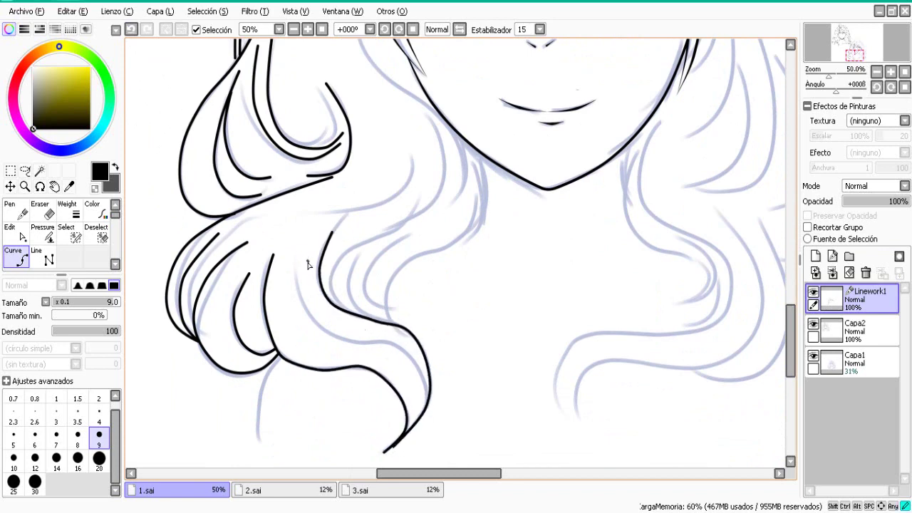
{"action": "left_click", "coordinate": [313, 307]}
{"action": "left_click", "coordinate": [354, 333]}
{"action": "left_click", "coordinate": [396, 341]}
{"action": "left_click", "coordinate": [424, 390]}
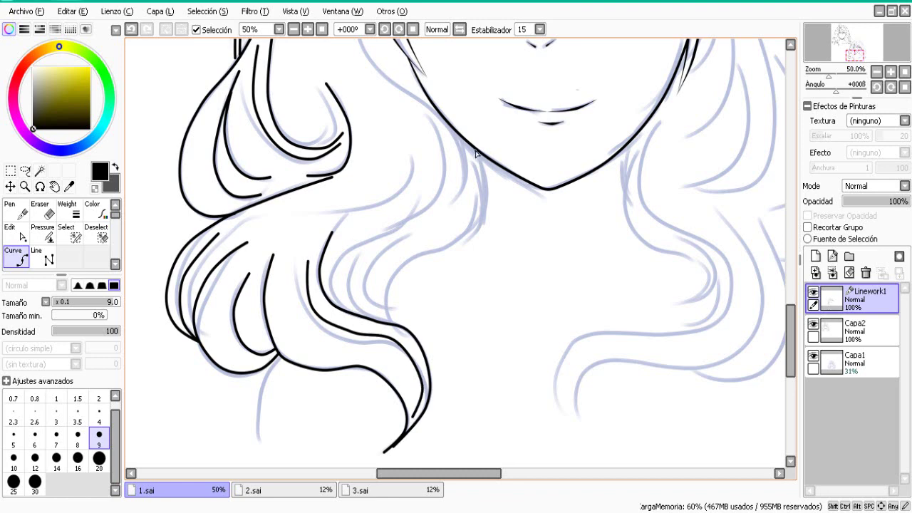
Ink the wavy lock falling from the jaw beside the neck to the lowest lock, with its edges and inner strands.
{"action": "left_click", "coordinate": [389, 284]}
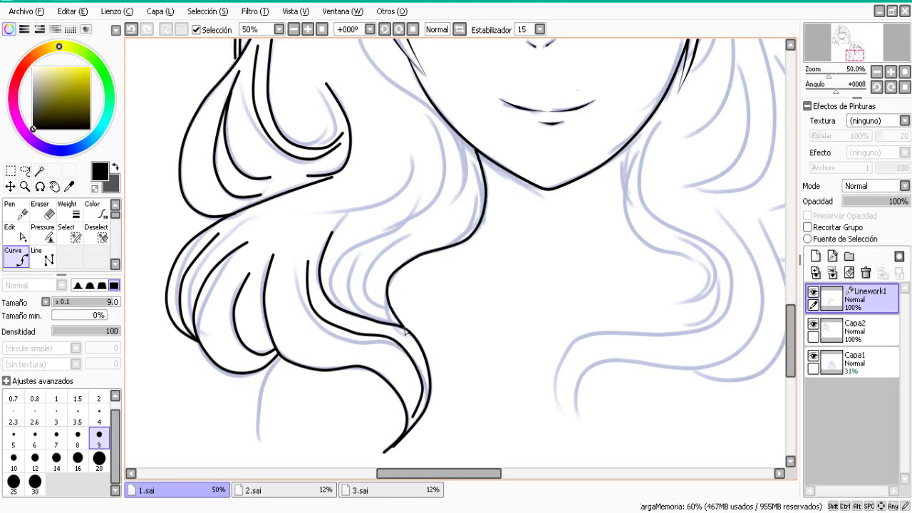
{"action": "left_click", "coordinate": [454, 129]}
{"action": "left_click", "coordinate": [466, 170]}
{"action": "left_click", "coordinate": [435, 132]}
{"action": "left_click", "coordinate": [444, 168]}
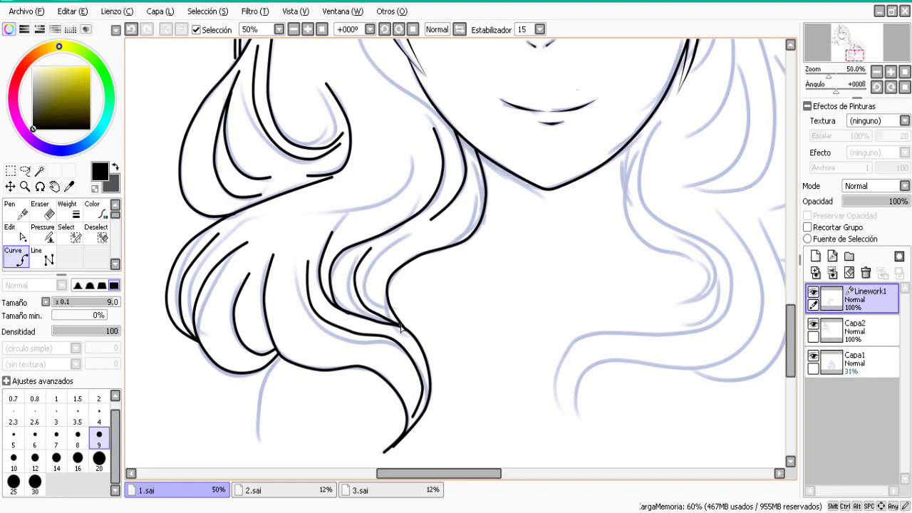
Ink the long strand beside the face, from near the crown past the eye down to the jaw.
{"action": "scroll", "coordinate": [401, 328], "scroll_direction": "up", "scroll_amount": 5}
{"action": "left_click", "coordinate": [410, 83]}
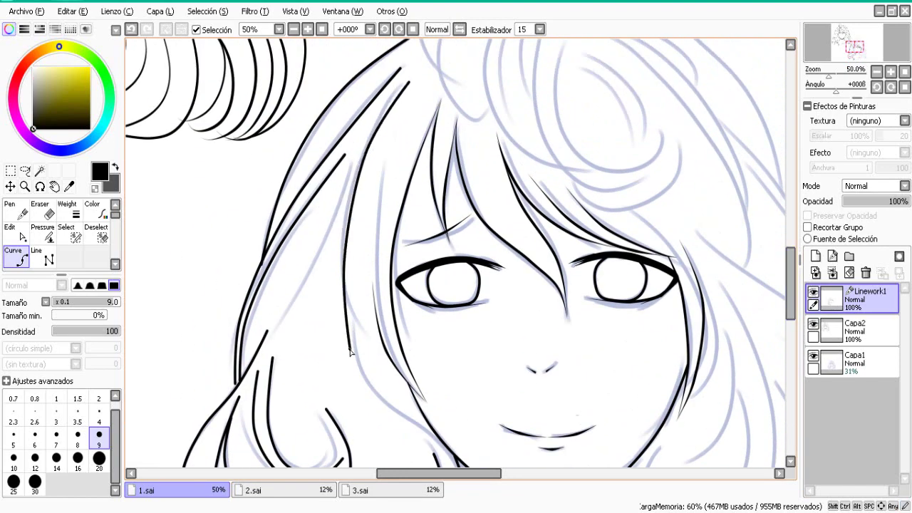
{"action": "left_click", "coordinate": [349, 351]}
{"action": "left_click", "coordinate": [431, 446]}
{"action": "left_click_drag", "start_coordinate": [791, 328], "coordinate": [794, 276]}
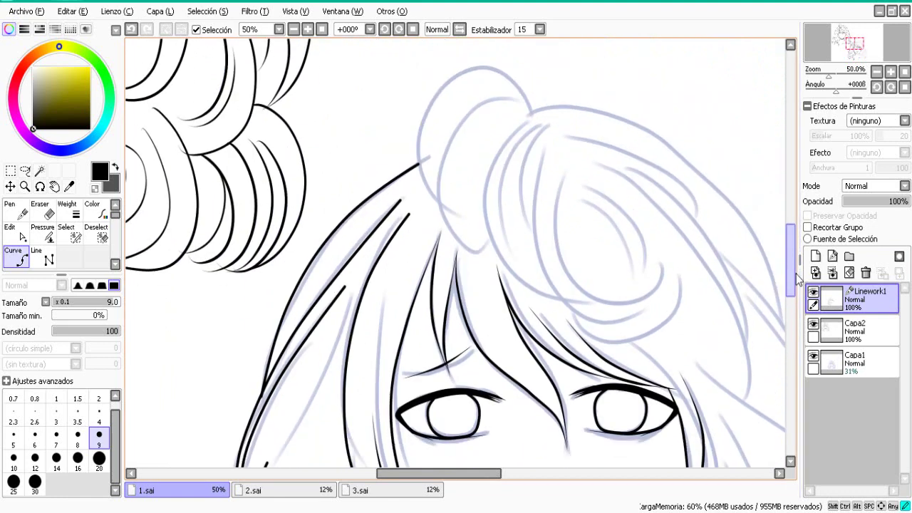
{"action": "left_click", "coordinate": [532, 113]}
{"action": "left_click", "coordinate": [504, 69]}
{"action": "left_click", "coordinate": [131, 30]}
{"action": "left_click", "coordinate": [131, 29]}
Ink the raised loop of hair at the crown with its outer outline and inner edge.
{"action": "left_click", "coordinate": [532, 113]}
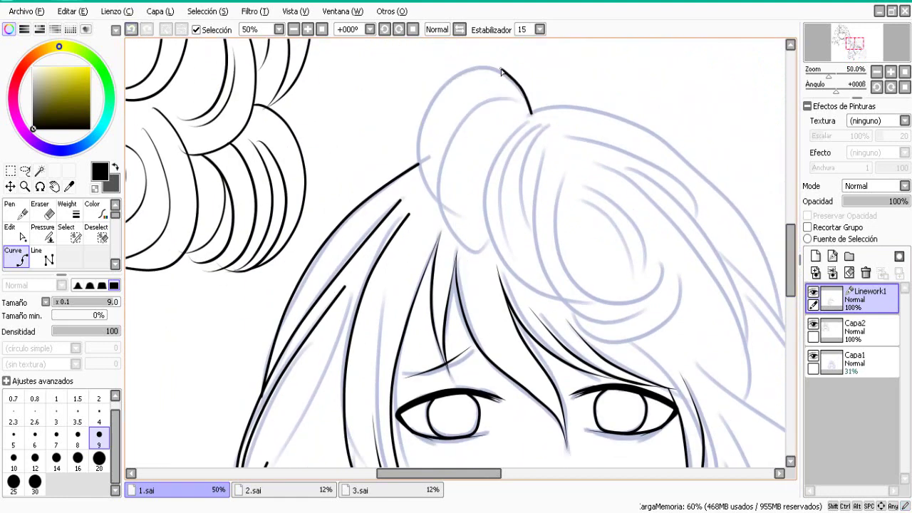
{"action": "left_click", "coordinate": [521, 102]}
{"action": "left_click", "coordinate": [487, 99]}
{"action": "left_click", "coordinate": [450, 142]}
{"action": "left_click", "coordinate": [439, 183]}
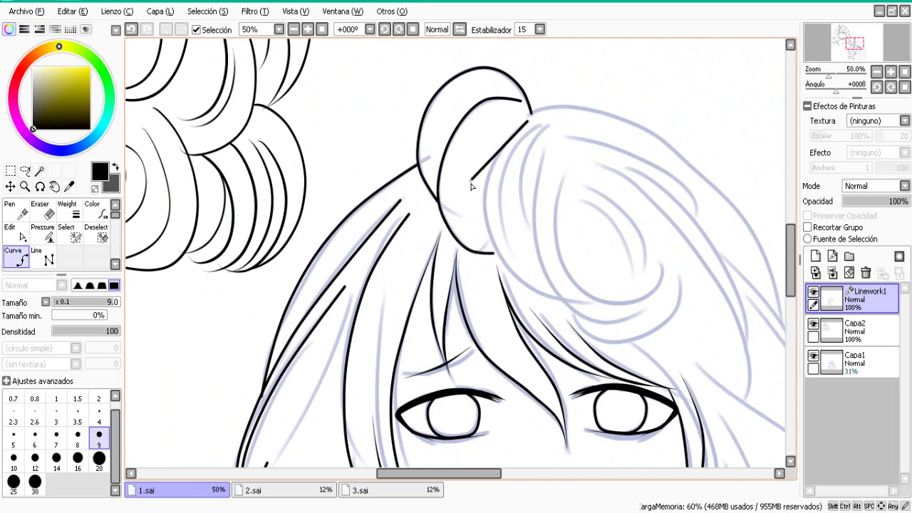
Ink the large rolled curl above the fringe, with its outer edge, lower rims and inner strands.
{"action": "left_click", "coordinate": [483, 197]}
{"action": "left_click", "coordinate": [499, 254]}
{"action": "left_click", "coordinate": [546, 150]}
{"action": "left_click", "coordinate": [536, 222]}
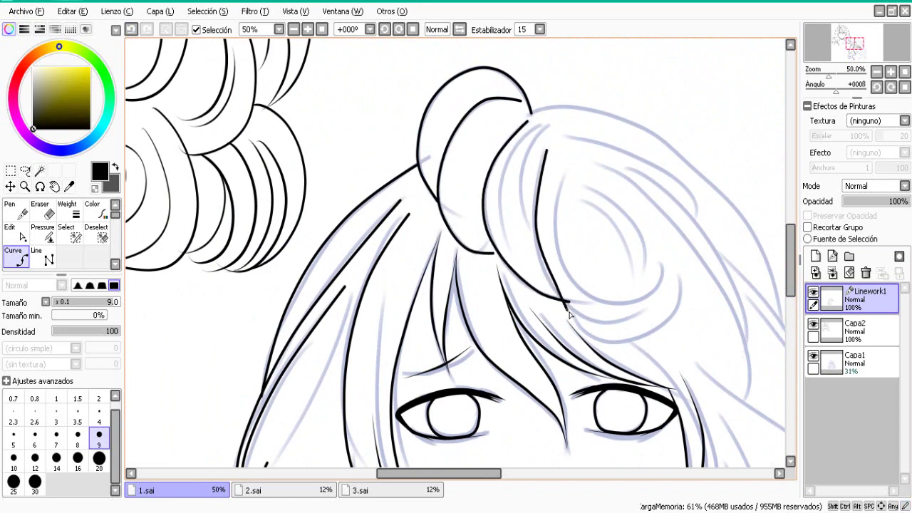
{"action": "left_click", "coordinate": [567, 300]}
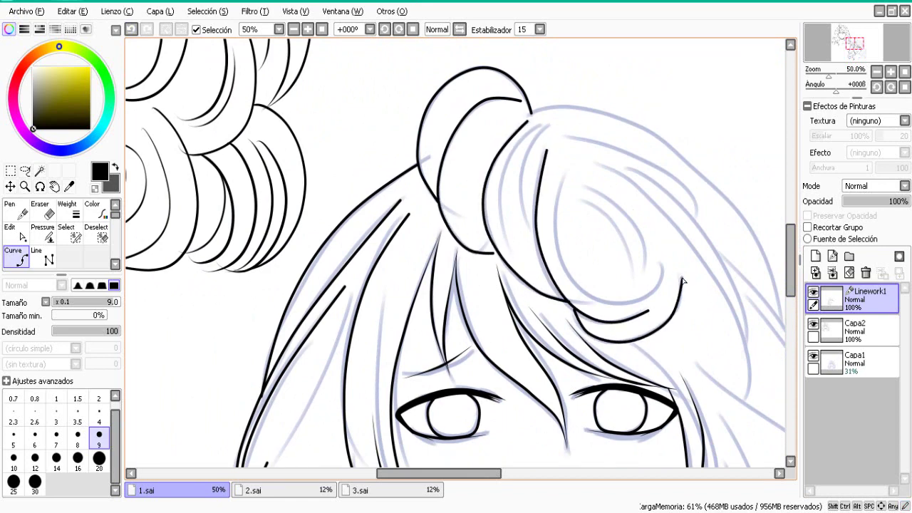
{"action": "left_click", "coordinate": [558, 251]}
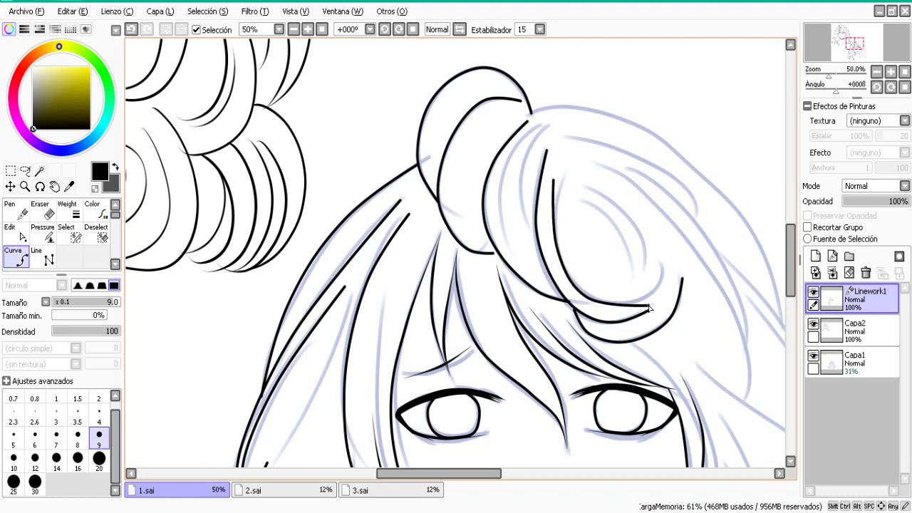
{"action": "left_click", "coordinate": [626, 230]}
{"action": "double_click", "coordinate": [637, 287]}
Mirror the canvas view and ink the outer hair contour on the opposite side, sweeping down from the crown loop.
{"action": "left_click_drag", "start_coordinate": [793, 271], "coordinate": [793, 273]}
{"action": "key", "text": "h"}
{"action": "left_click_drag", "start_coordinate": [485, 474], "coordinate": [438, 473]}
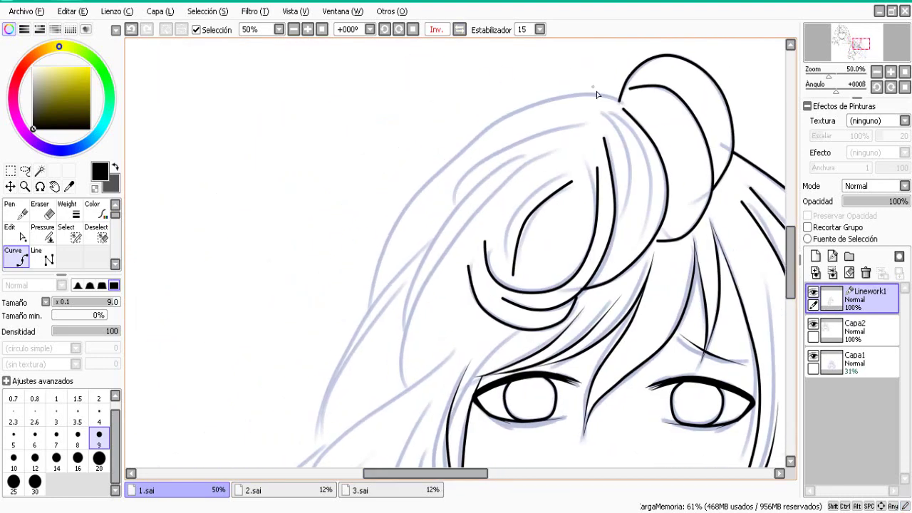
{"action": "left_click", "coordinate": [620, 102]}
{"action": "left_click", "coordinate": [580, 92]}
{"action": "left_click", "coordinate": [493, 121]}
{"action": "double_click", "coordinate": [370, 307]}
Ink the strands inside the upper hair and continue the outer contour down past eye level.
{"action": "left_click_drag", "start_coordinate": [790, 256], "coordinate": [791, 273]}
{"action": "left_click", "coordinate": [505, 72]}
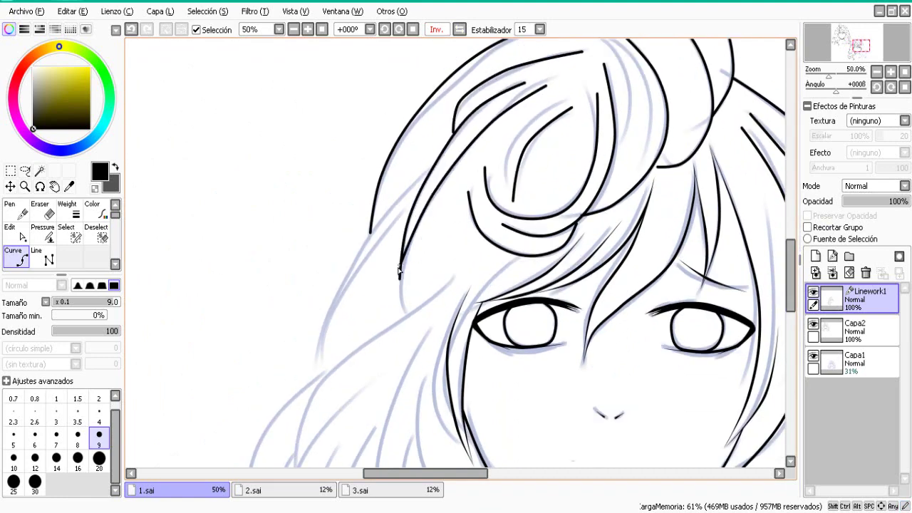
{"action": "left_click_drag", "start_coordinate": [789, 274], "coordinate": [789, 290]}
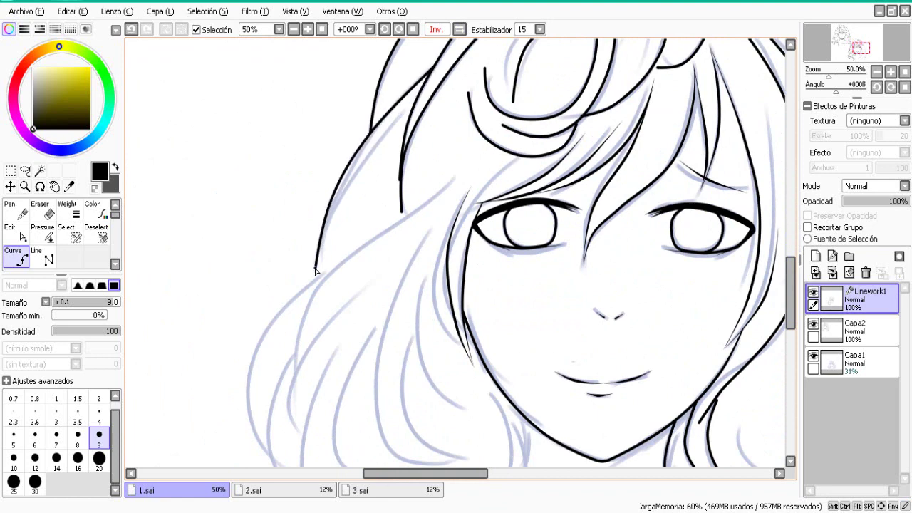
Ink the long strands sweeping out from beside the fringe and the bulging outer contour of the side hair.
{"action": "scroll", "coordinate": [759, 304], "scroll_direction": "down", "scroll_amount": 3}
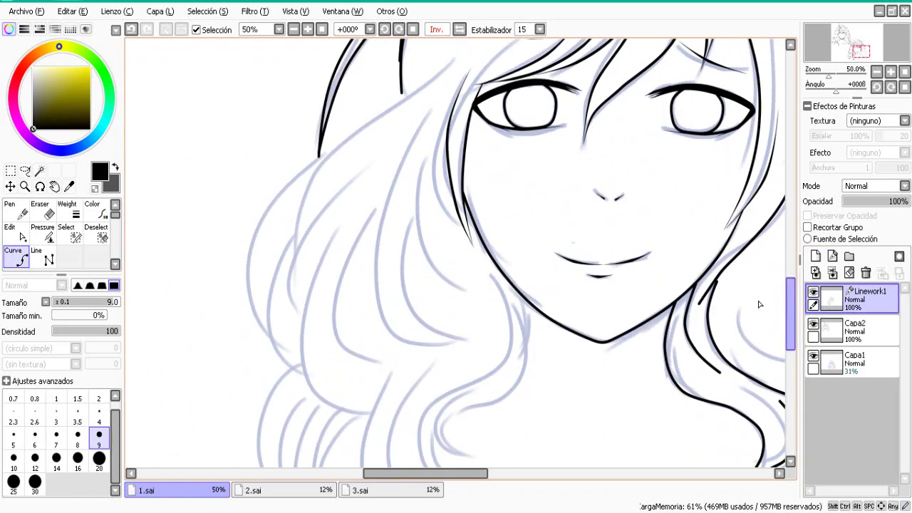
{"action": "left_click", "coordinate": [451, 54]}
{"action": "left_click", "coordinate": [316, 165]}
{"action": "left_click", "coordinate": [314, 227]}
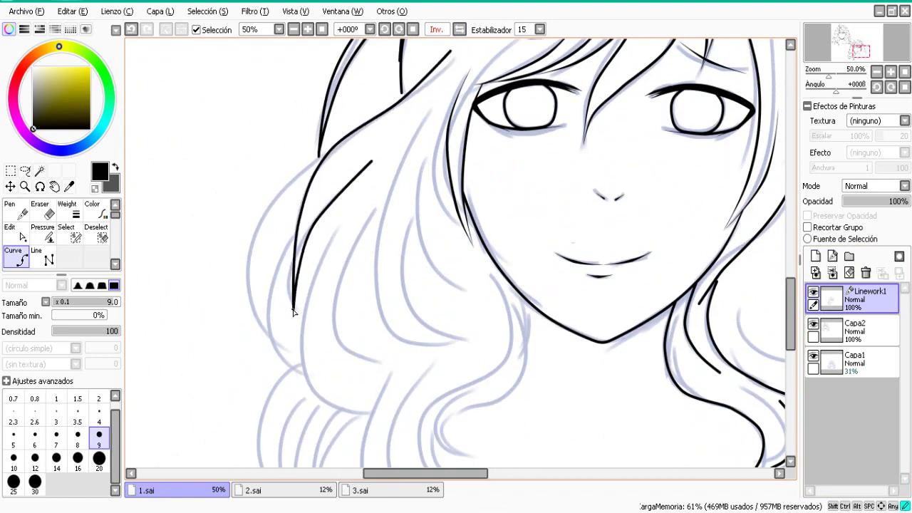
{"action": "left_click", "coordinate": [250, 240]}
{"action": "double_click", "coordinate": [274, 342]}
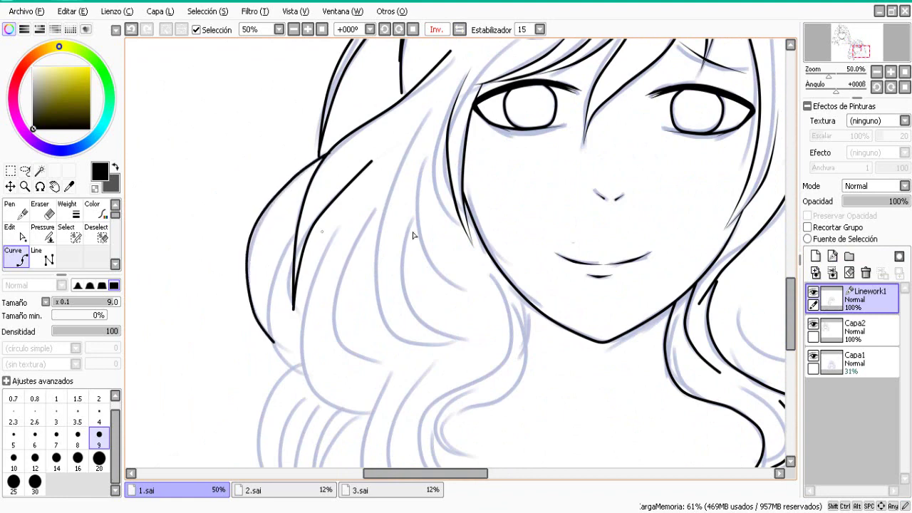
Ink the nested curved strands inside the side hair's bulging contour, following the sketch to its lower edge.
{"action": "left_click_drag", "start_coordinate": [791, 309], "coordinate": [791, 324]}
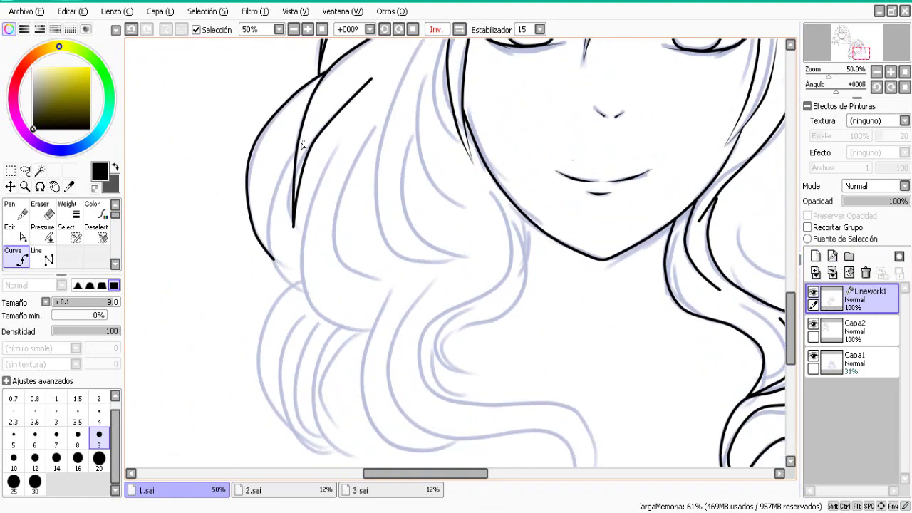
{"action": "left_click", "coordinate": [345, 137]}
{"action": "left_click", "coordinate": [314, 199]}
{"action": "double_click", "coordinate": [372, 332]}
{"action": "left_click", "coordinate": [377, 119]}
{"action": "left_click", "coordinate": [332, 208]}
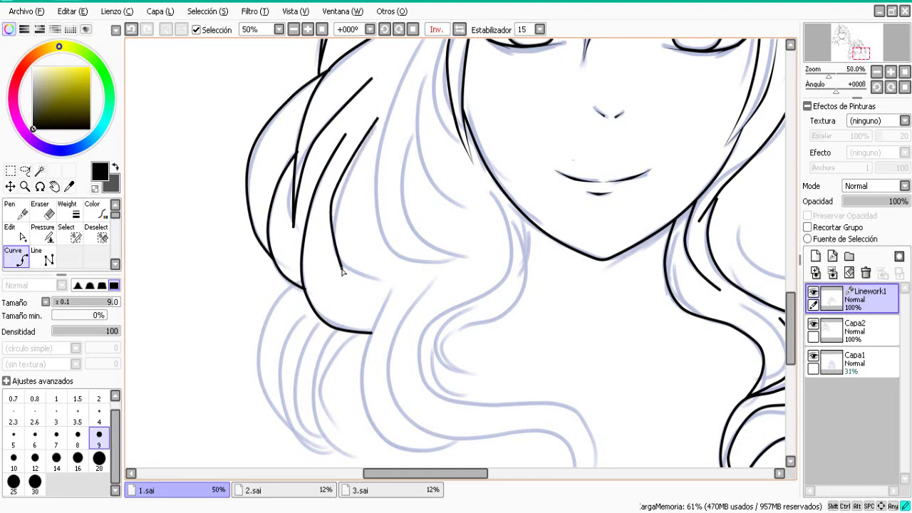
{"action": "left_click", "coordinate": [343, 268]}
{"action": "double_click", "coordinate": [382, 281]}
Ink the curved strands between the side hair and the cheek, sweeping down toward the jaw.
{"action": "left_click_drag", "start_coordinate": [792, 326], "coordinate": [793, 301]}
{"action": "scroll", "coordinate": [792, 302], "scroll_direction": "down", "scroll_amount": 2}
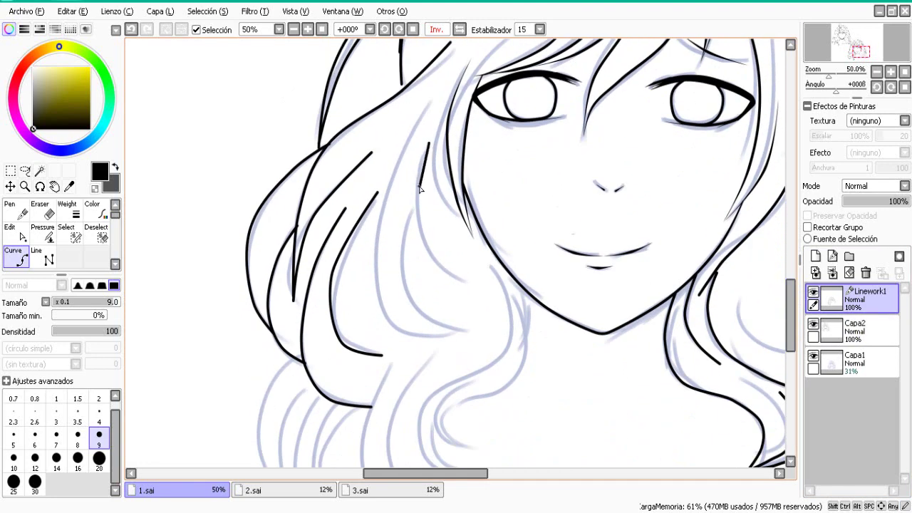
{"action": "left_click", "coordinate": [399, 285]}
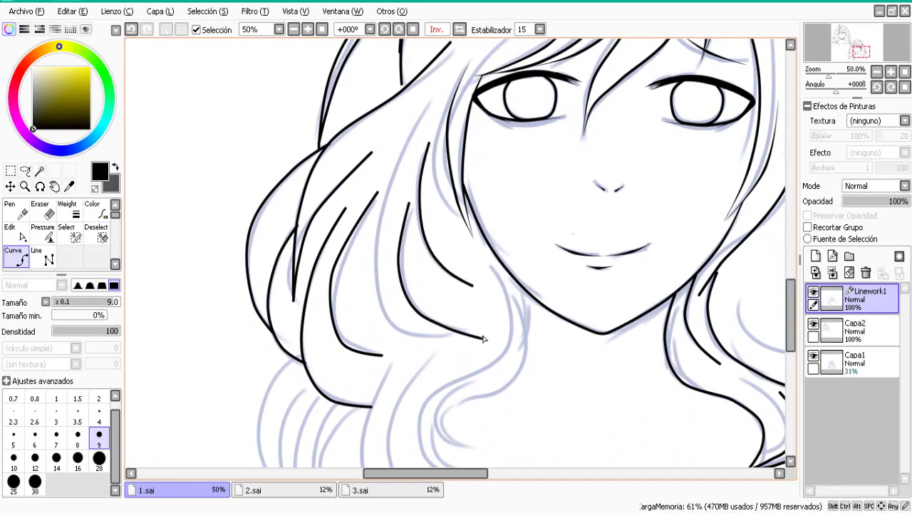
{"action": "left_click", "coordinate": [380, 228]}
{"action": "left_click", "coordinate": [386, 301]}
{"action": "left_click", "coordinate": [431, 340]}
{"action": "double_click", "coordinate": [488, 335]}
Ink the hooked lock beside the neck and the long wavy strand from the jaw to the lower lock's tip.
{"action": "left_click_drag", "start_coordinate": [791, 314], "coordinate": [791, 355]}
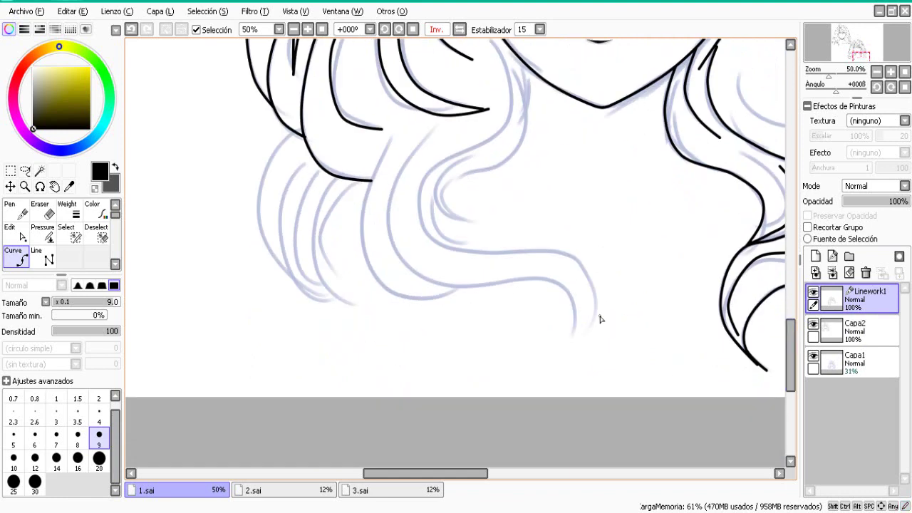
{"action": "left_click", "coordinate": [531, 120]}
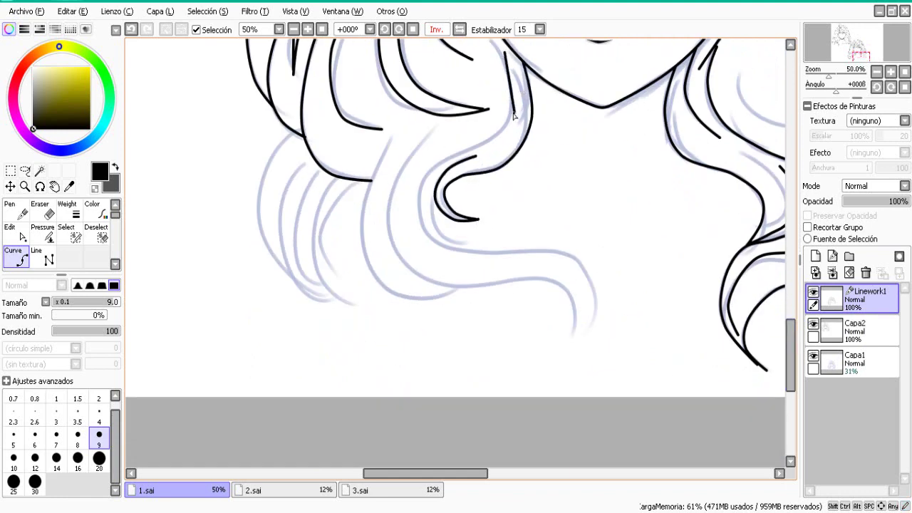
{"action": "left_click", "coordinate": [514, 113]}
{"action": "left_click", "coordinate": [487, 143]}
{"action": "left_click", "coordinate": [434, 170]}
{"action": "left_click", "coordinate": [416, 208]}
{"action": "left_click", "coordinate": [446, 248]}
{"action": "left_click", "coordinate": [508, 251]}
{"action": "left_click", "coordinate": [566, 254]}
{"action": "left_click", "coordinate": [595, 297]}
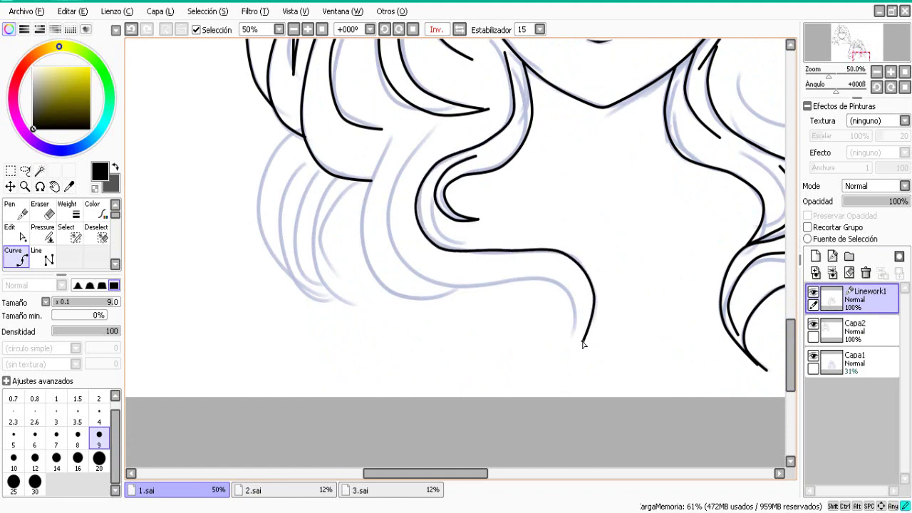
Complete the long lower lock with its underside curve to the pointed tip and the outer strand beside it.
{"action": "left_click", "coordinate": [435, 132]}
{"action": "left_click", "coordinate": [397, 187]}
{"action": "left_click", "coordinate": [389, 243]}
{"action": "left_click", "coordinate": [431, 285]}
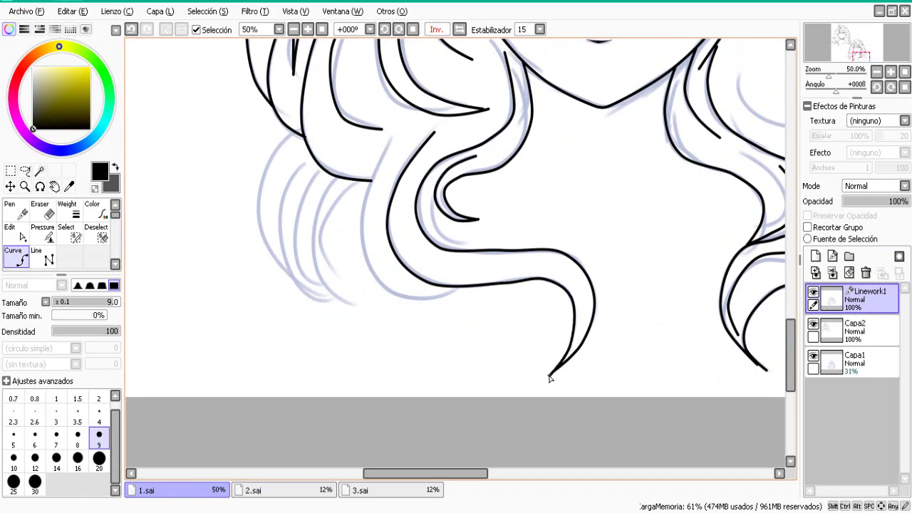
{"action": "left_click", "coordinate": [362, 219]}
{"action": "left_click", "coordinate": [391, 295]}
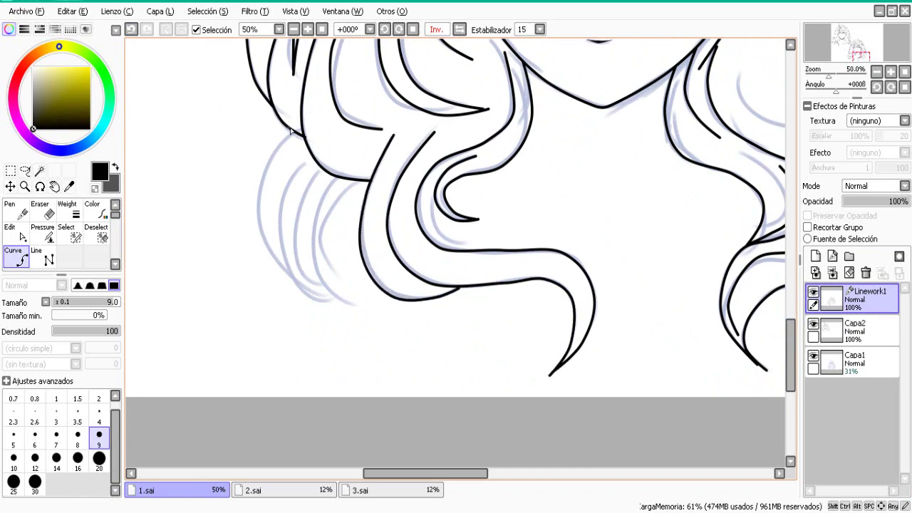
Ink the lowest outer curl's contour and its nested strands, joining them to the lower lock.
{"action": "left_click", "coordinate": [259, 239]}
{"action": "left_click", "coordinate": [305, 150]}
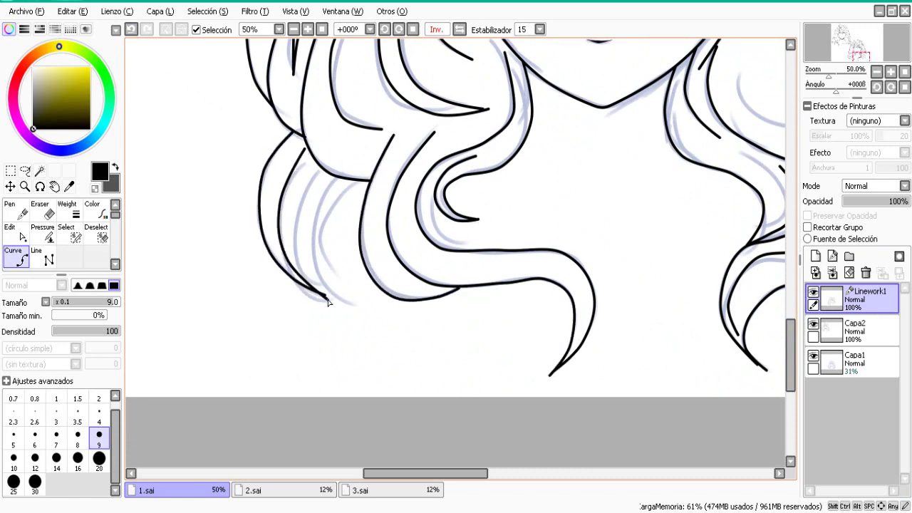
{"action": "double_click", "coordinate": [352, 306]}
{"action": "left_click", "coordinate": [314, 173]}
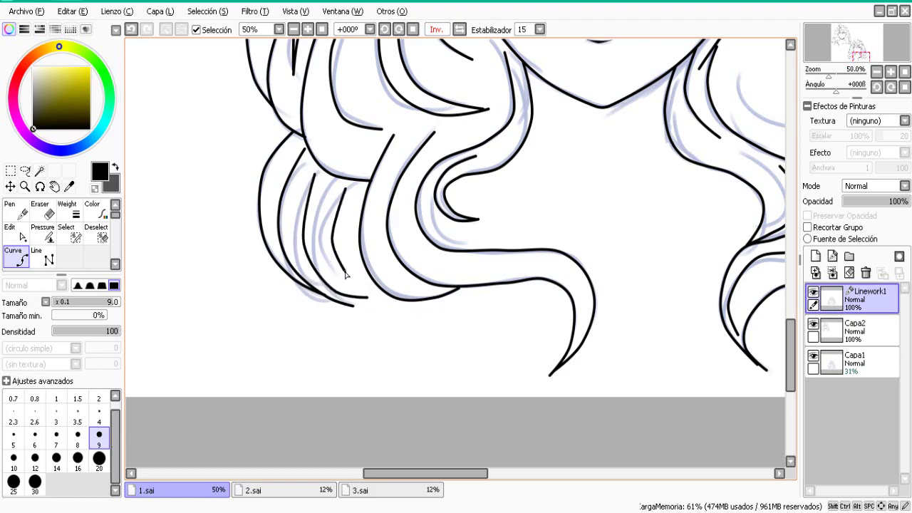
{"action": "left_click", "coordinate": [345, 275]}
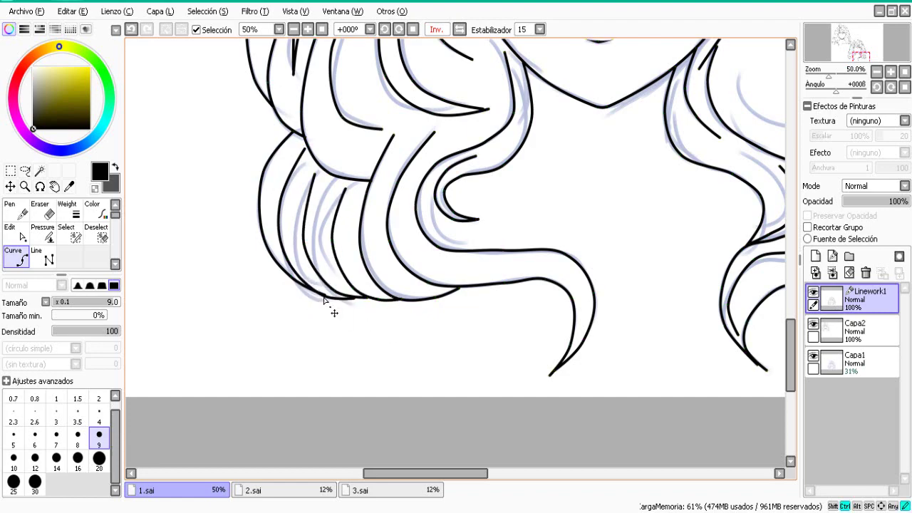
{"action": "left_click_drag", "start_coordinate": [790, 366], "coordinate": [787, 314]}
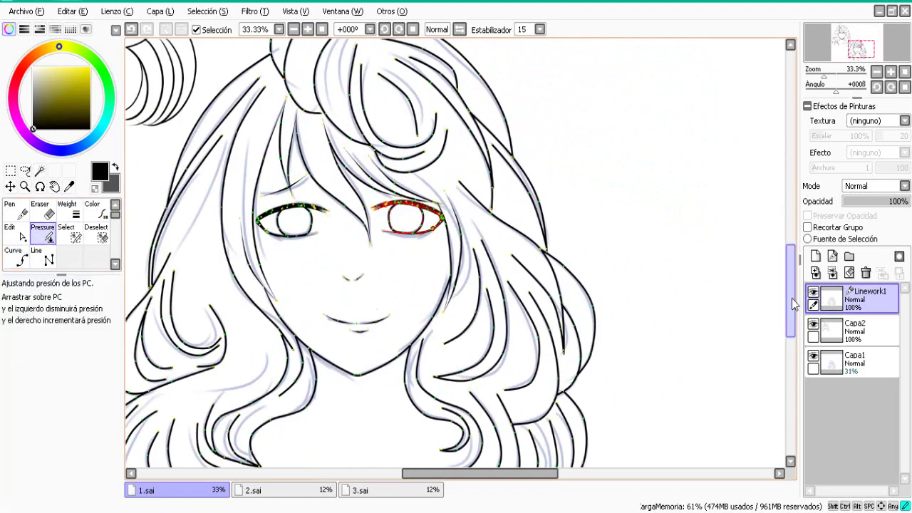
Taper the ends of the hair strands on the face's right-hand side using the Pressure tool.
{"action": "left_click_drag", "start_coordinate": [791, 303], "coordinate": [791, 286]}
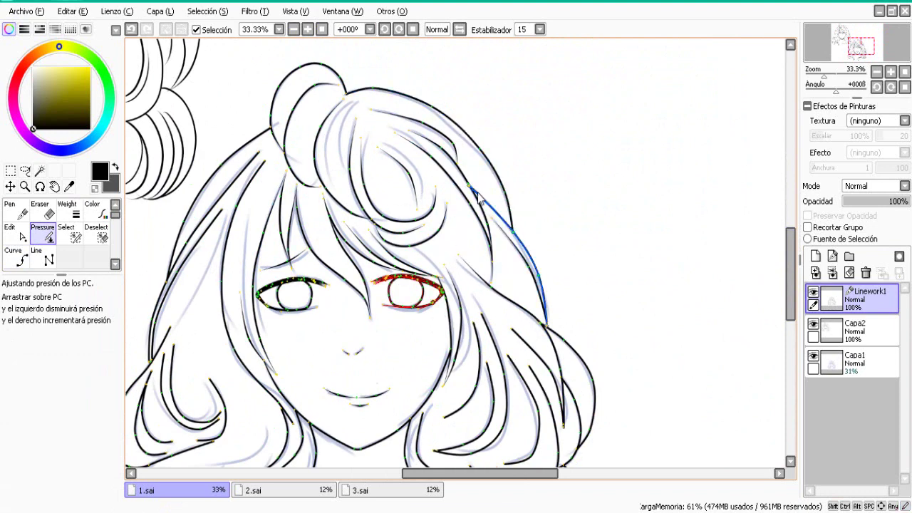
{"action": "scroll", "coordinate": [214, 257], "scroll_direction": "down", "scroll_amount": 5}
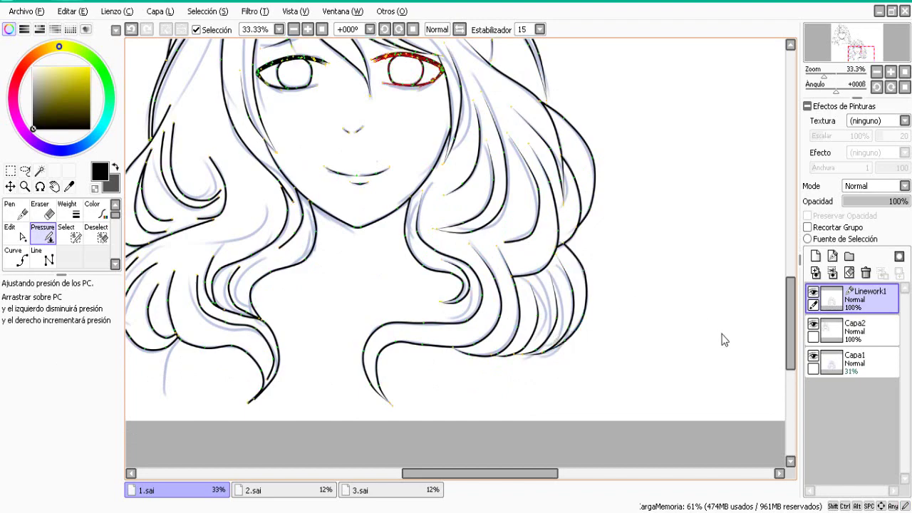
{"action": "scroll", "coordinate": [767, 346], "scroll_direction": "up", "scroll_amount": 3}
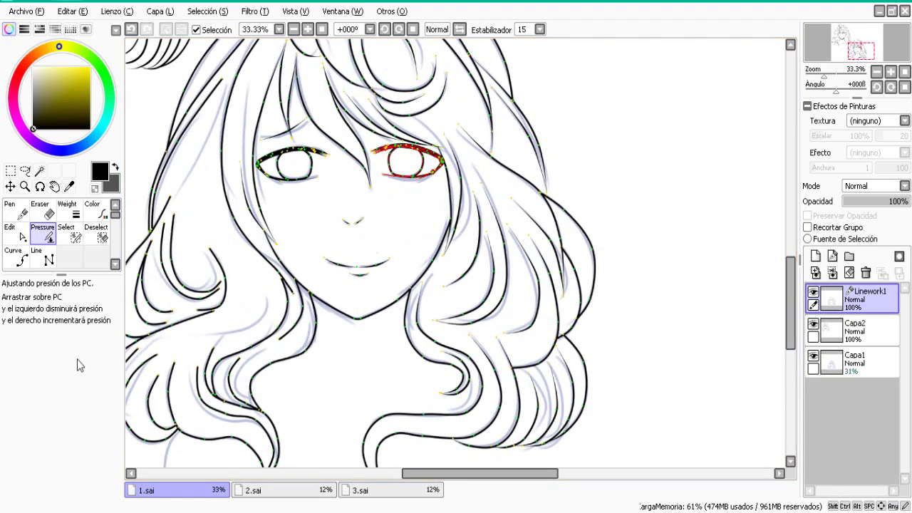
{"action": "scroll", "coordinate": [608, 241], "scroll_direction": "up", "scroll_amount": 5}
Taper the strand ends on the face's left-hand side, from the crown to the lowest curls, using the Pressure tool.
{"action": "left_click_drag", "start_coordinate": [529, 474], "coordinate": [499, 474]}
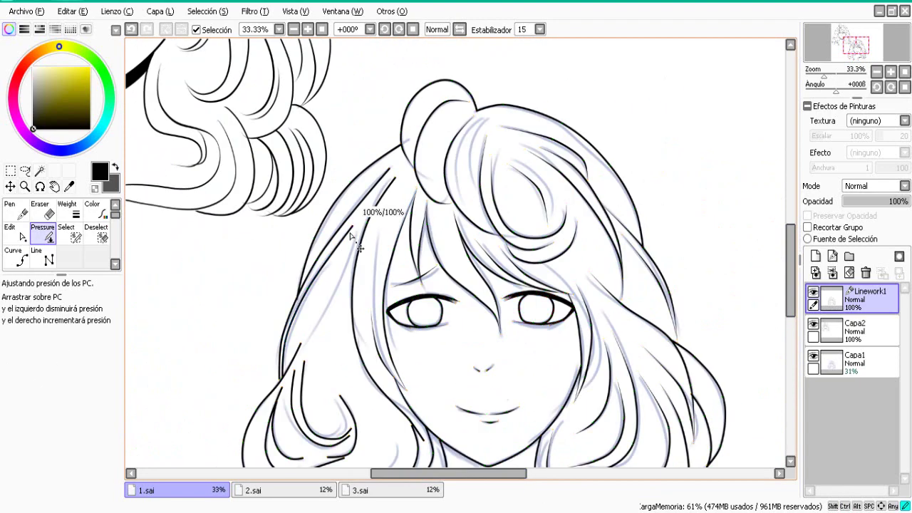
{"action": "scroll", "coordinate": [342, 214], "scroll_direction": "down", "scroll_amount": 4}
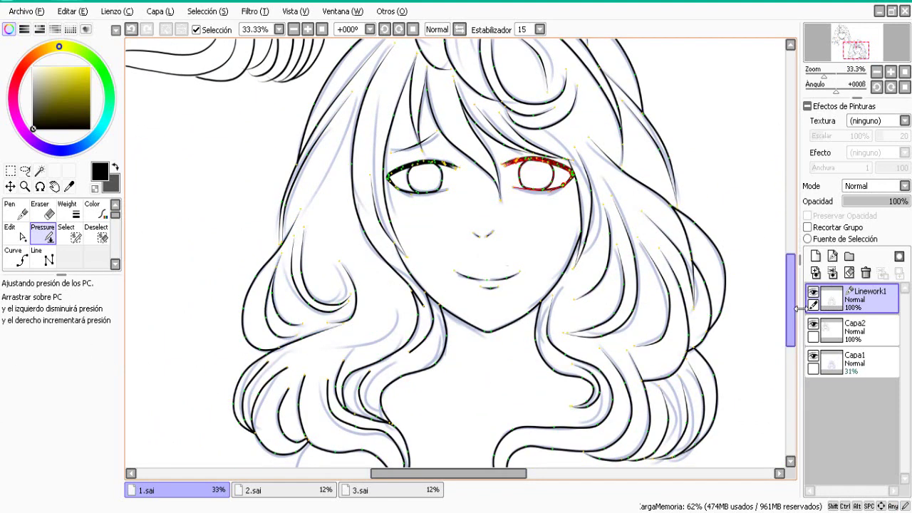
{"action": "scroll", "coordinate": [287, 267], "scroll_direction": "down", "scroll_amount": 4}
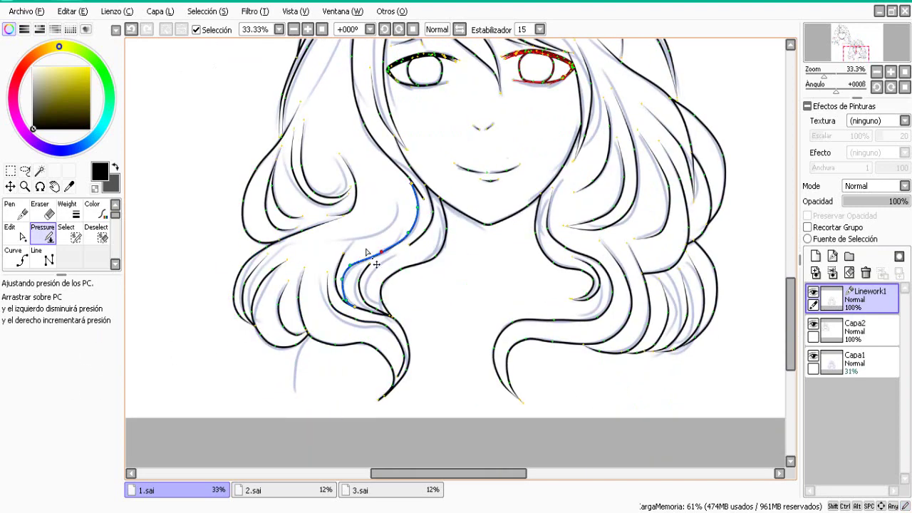
{"action": "left_click_drag", "start_coordinate": [396, 378], "coordinate": [224, 404]}
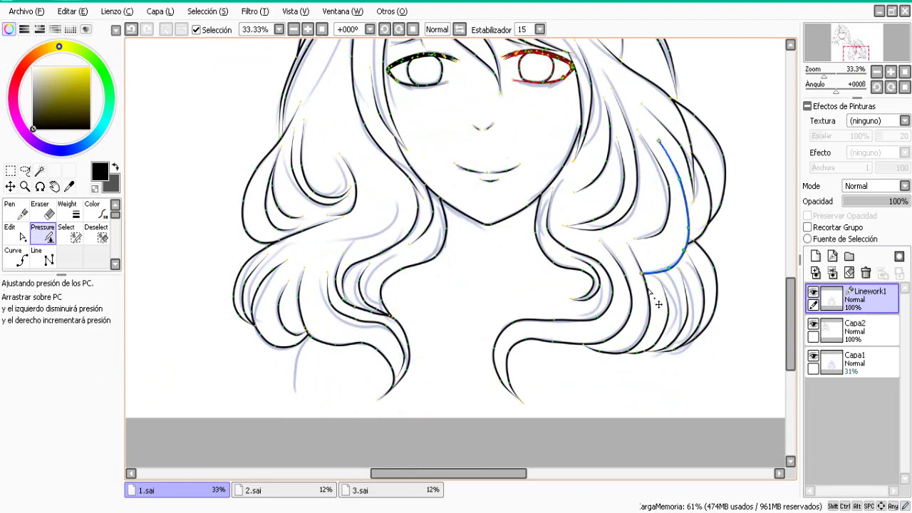
Add a tapered Curve strand inside the lowest left outer curl and reshape the inner strand of the long lower lock beside it.
{"action": "mouse_move", "coordinate": [790, 321]}
{"action": "left_mouse_down"}
{"action": "mouse_move", "coordinate": [784, 265]}
{"action": "mouse_move", "coordinate": [789, 317]}
{"action": "left_mouse_up"}
{"action": "left_click_drag", "start_coordinate": [457, 474], "coordinate": [419, 474]}
{"action": "left_click", "coordinate": [308, 29]}
{"action": "left_click_drag", "start_coordinate": [791, 333], "coordinate": [791, 335]}
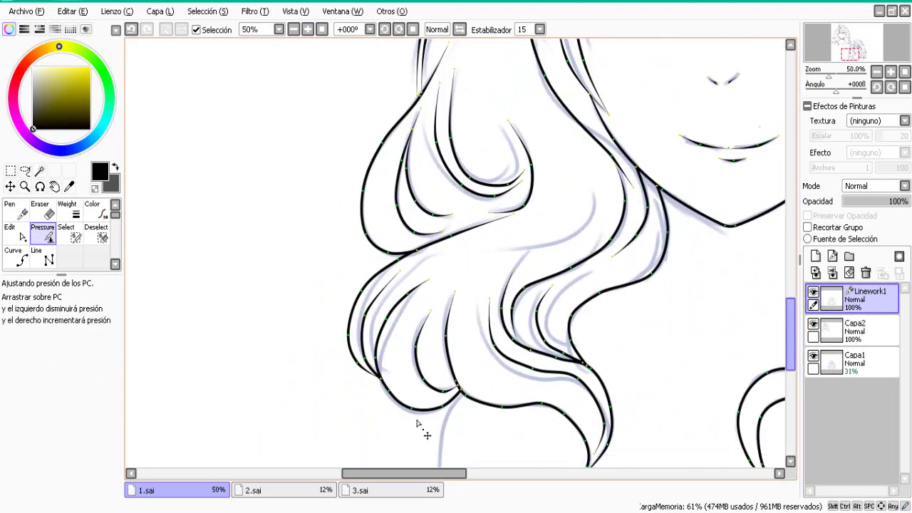
{"action": "left_click", "coordinate": [16, 257]}
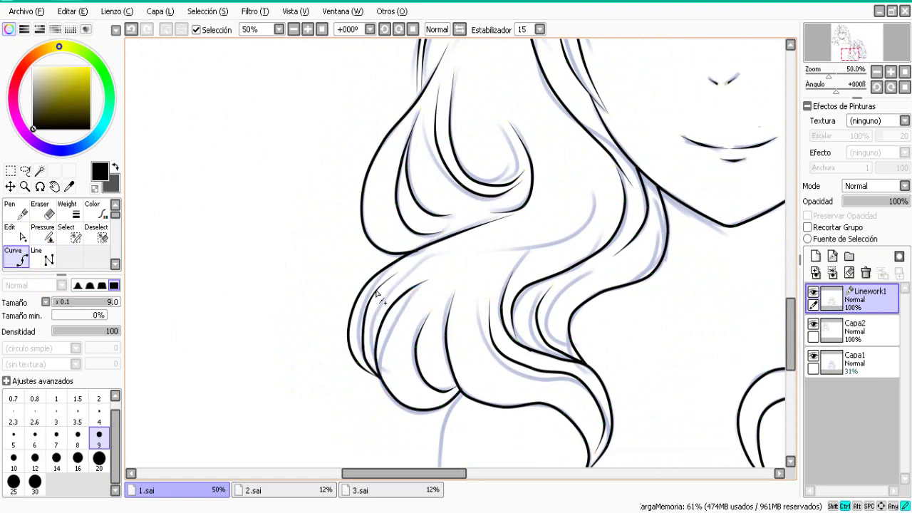
{"action": "scroll", "coordinate": [456, 342], "scroll_direction": "down", "scroll_amount": 3}
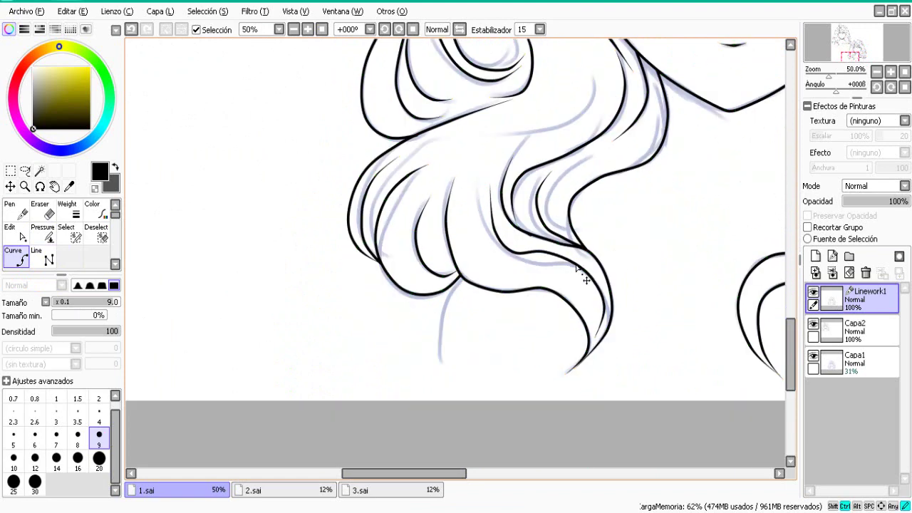
{"action": "left_click_drag", "start_coordinate": [576, 266], "coordinate": [575, 266]}
{"action": "mouse_move", "coordinate": [544, 251]}
{"action": "left_mouse_down"}
{"action": "mouse_move", "coordinate": [523, 231]}
{"action": "mouse_move", "coordinate": [528, 218]}
{"action": "mouse_move", "coordinate": [104, 335]}
{"action": "mouse_move", "coordinate": [541, 242]}
{"action": "left_mouse_up"}
{"action": "left_click", "coordinate": [35, 230]}
{"action": "left_click", "coordinate": [18, 257]}
Ink an extra inner strand in the left side curl and adjust the points along the curl's inner edge.
{"action": "left_click_drag", "start_coordinate": [793, 359], "coordinate": [793, 341]}
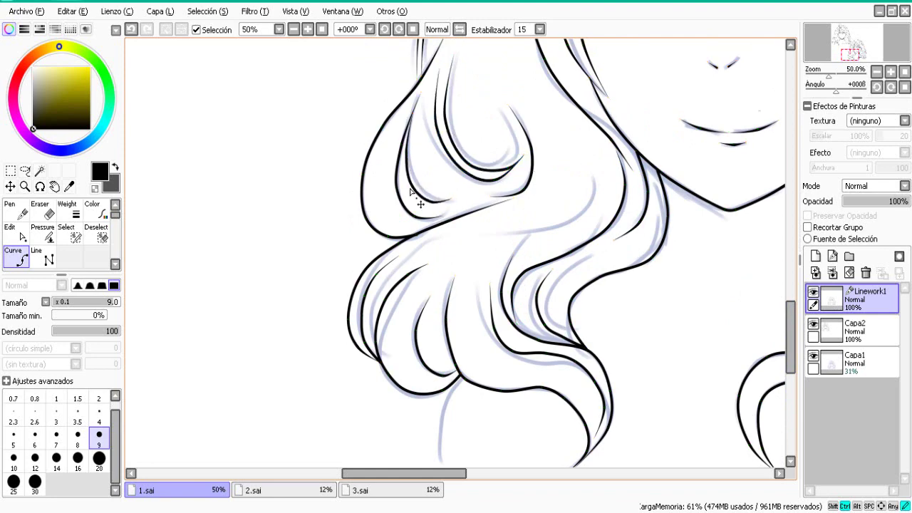
{"action": "left_click_drag", "start_coordinate": [536, 163], "coordinate": [535, 158]}
{"action": "left_click_drag", "start_coordinate": [527, 191], "coordinate": [526, 190]}
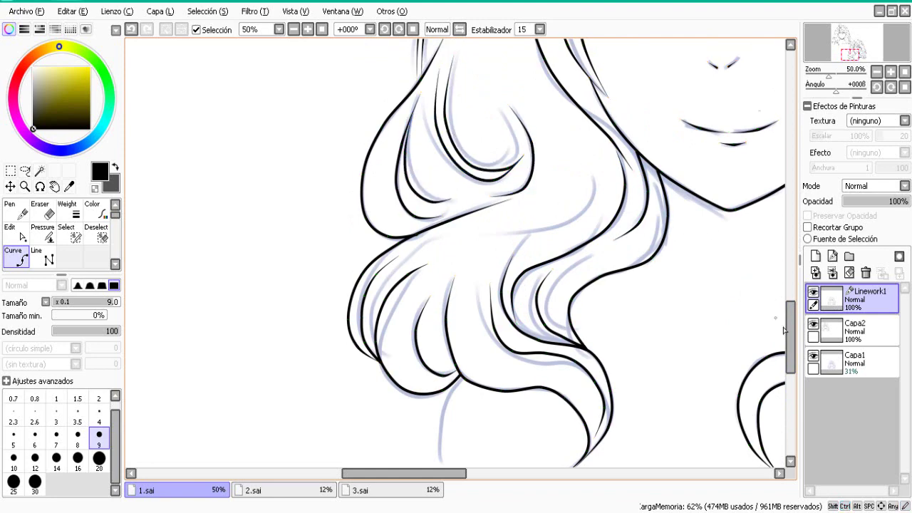
Adjust the end points of the left outer hair contours so the strands join where they meet.
{"action": "left_click_drag", "start_coordinate": [790, 327], "coordinate": [788, 296]}
{"action": "scroll", "coordinate": [456, 236], "scroll_direction": "up", "scroll_amount": 2}
{"action": "left_click_drag", "start_coordinate": [378, 283], "coordinate": [386, 284]}
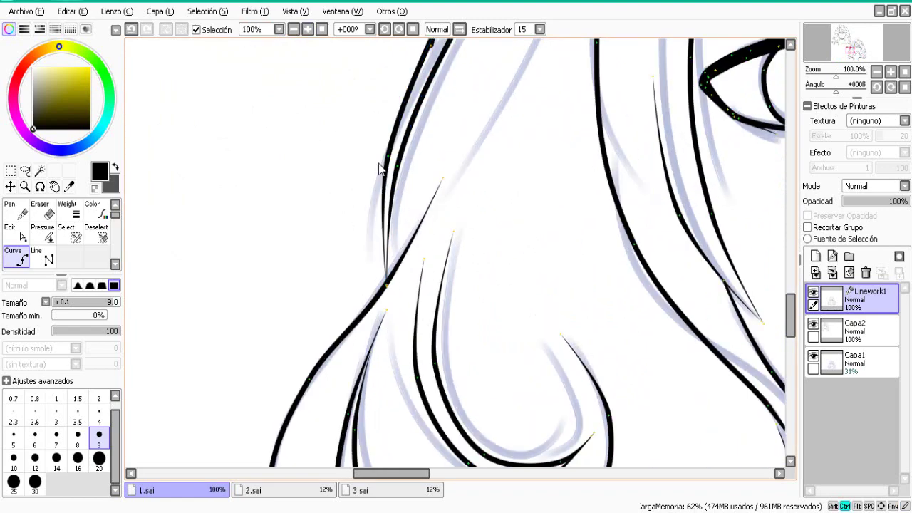
{"action": "left_click_drag", "start_coordinate": [388, 156], "coordinate": [385, 283]}
{"action": "left_click_drag", "start_coordinate": [400, 107], "coordinate": [397, 108]}
{"action": "left_click_drag", "start_coordinate": [789, 305], "coordinate": [789, 287]}
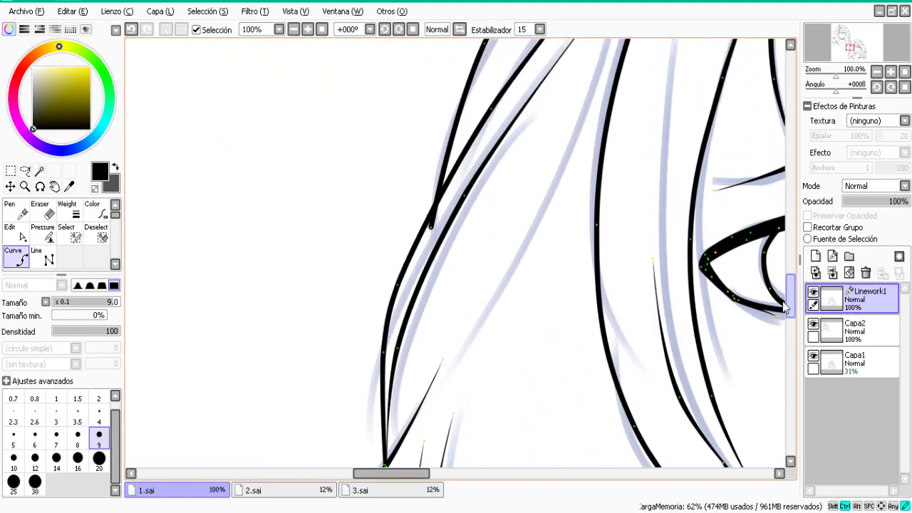
{"action": "left_click_drag", "start_coordinate": [432, 225], "coordinate": [438, 218]}
Reshape the inner strand of the loop at the crown by moving its control points outward into a rounder arc.
{"action": "left_click", "coordinate": [295, 30]}
{"action": "left_click", "coordinate": [295, 30]}
{"action": "left_click", "coordinate": [295, 30]}
{"action": "left_click_drag", "start_coordinate": [792, 307], "coordinate": [791, 295]}
{"action": "left_click_drag", "start_coordinate": [460, 472], "coordinate": [498, 458]}
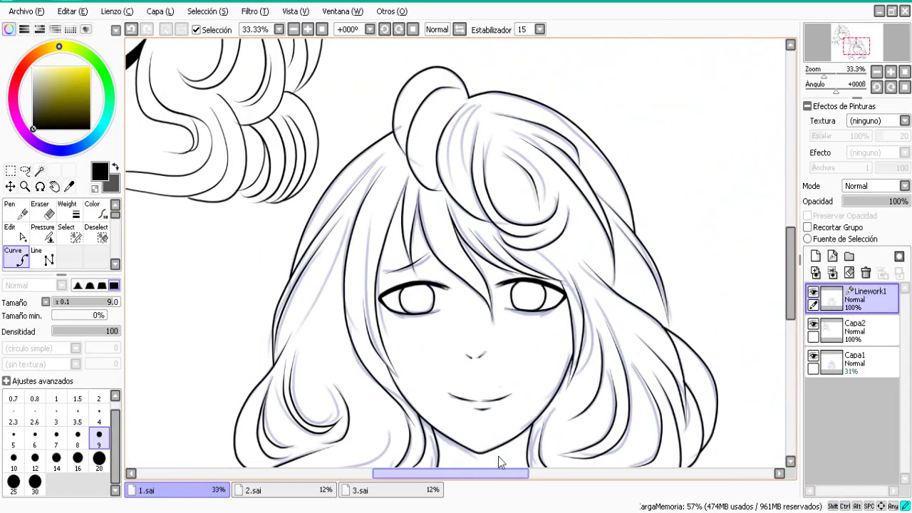
{"action": "left_click", "coordinate": [308, 30]}
{"action": "left_click", "coordinate": [307, 30]}
{"action": "left_click_drag", "start_coordinate": [790, 273], "coordinate": [796, 243]}
{"action": "left_click_drag", "start_coordinate": [366, 158], "coordinate": [360, 160]}
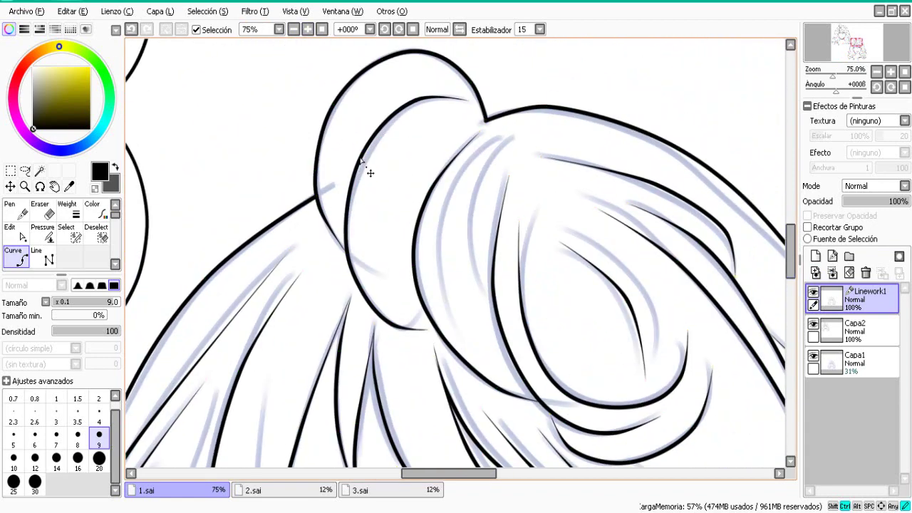
{"action": "left_click_drag", "start_coordinate": [424, 98], "coordinate": [447, 94]}
{"action": "left_click_drag", "start_coordinate": [392, 116], "coordinate": [386, 110]}
{"action": "left_click_drag", "start_coordinate": [361, 160], "coordinate": [357, 163]}
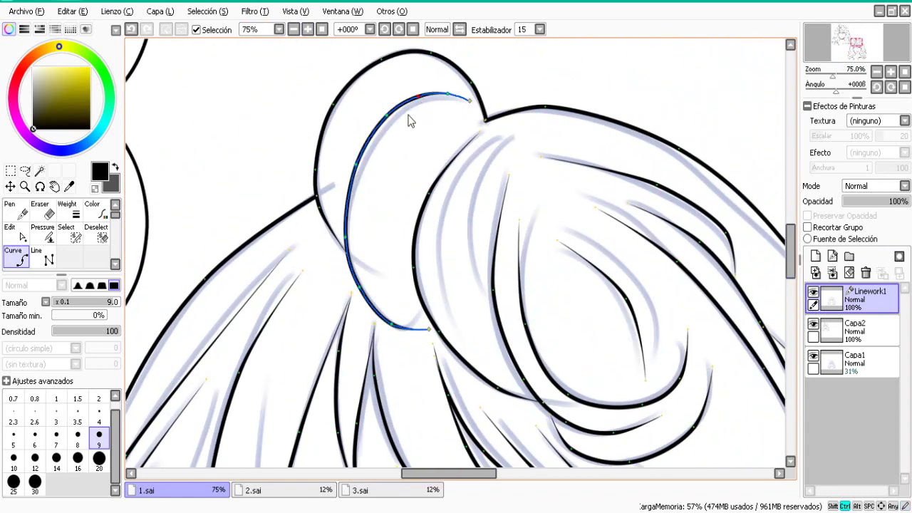
{"action": "left_click", "coordinate": [293, 30]}
{"action": "left_click", "coordinate": [294, 30]}
{"action": "left_click", "coordinate": [294, 30]}
{"action": "left_click", "coordinate": [294, 30]}
{"action": "left_click", "coordinate": [322, 30]}
{"action": "left_click", "coordinate": [834, 361]}
{"action": "left_click_drag", "start_coordinate": [791, 296], "coordinate": [791, 311]}
{"action": "left_click", "coordinate": [859, 299]}
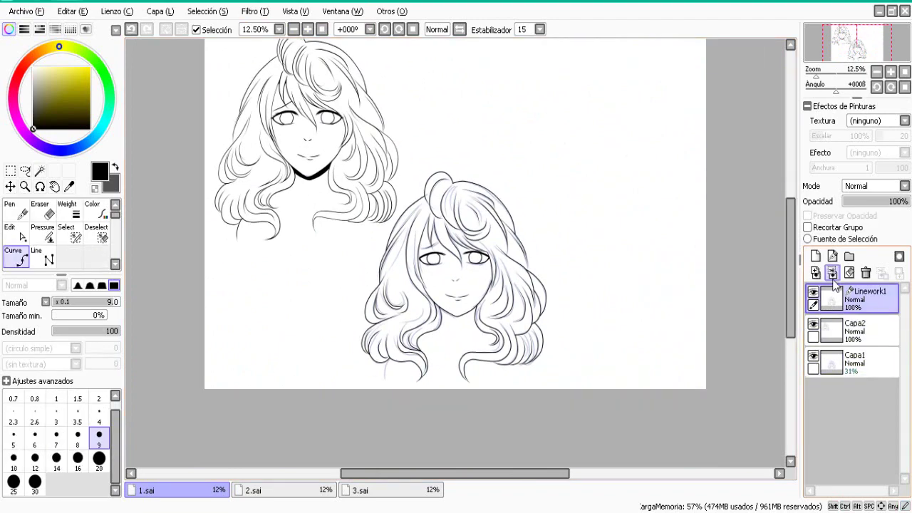
{"action": "left_click", "coordinate": [832, 274]}
{"action": "left_click", "coordinate": [814, 293]}
{"action": "left_click", "coordinate": [814, 293]}
{"action": "key", "text": "ctrl+z"}
Delete the blue sketch layer Capa1.
{"action": "left_click", "coordinate": [869, 363]}
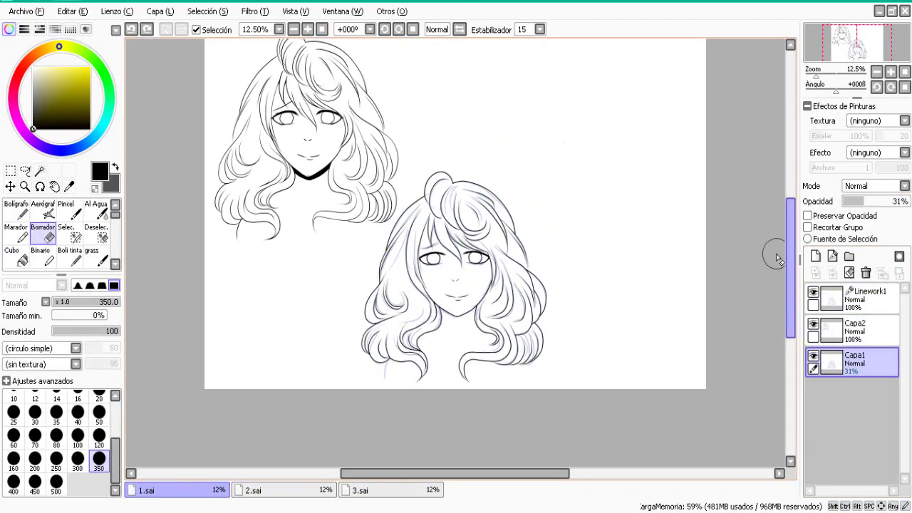
{"action": "left_click_drag", "start_coordinate": [865, 202], "coordinate": [910, 201]}
{"action": "left_click_drag", "start_coordinate": [442, 185], "coordinate": [392, 356]}
{"action": "left_click", "coordinate": [866, 274]}
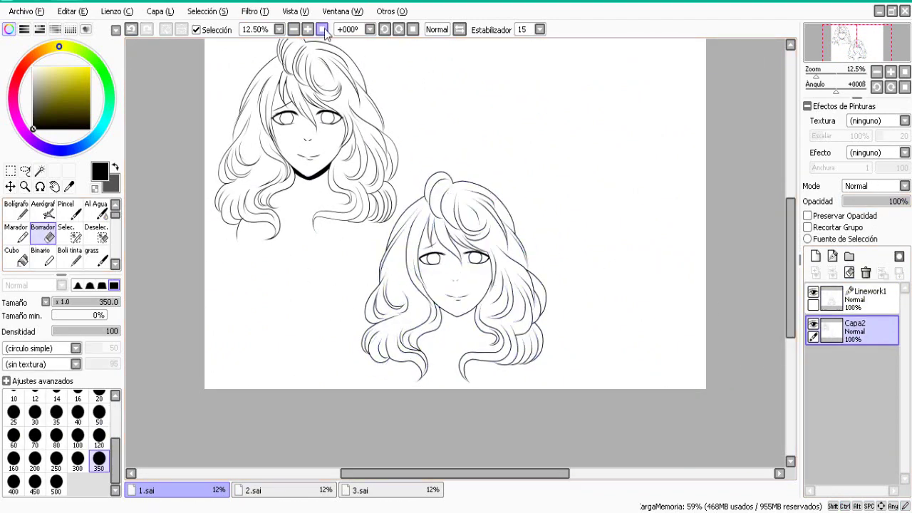
On the Linework1 layer, ink the lower edge of the neck shadow as a curve beneath the chin, between the side locks.
{"action": "left_click", "coordinate": [308, 30]}
{"action": "left_click", "coordinate": [308, 30]}
{"action": "left_click", "coordinate": [308, 30]}
{"action": "left_click", "coordinate": [308, 30]}
{"action": "left_click", "coordinate": [889, 292]}
{"action": "left_click_drag", "start_coordinate": [790, 285], "coordinate": [790, 314]}
{"action": "left_click", "coordinate": [400, 323]}
{"action": "left_click", "coordinate": [466, 350]}
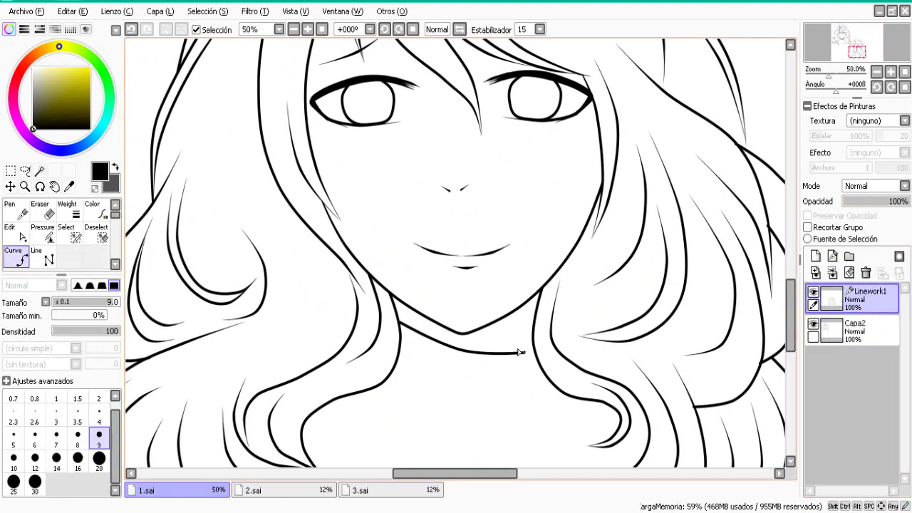
Fill the neck shadow between the jaw and its lower edge with solid black Curve strokes at size 30.
{"action": "left_click", "coordinate": [308, 30]}
{"action": "left_click", "coordinate": [308, 30]}
{"action": "left_click_drag", "start_coordinate": [790, 328], "coordinate": [790, 337]}
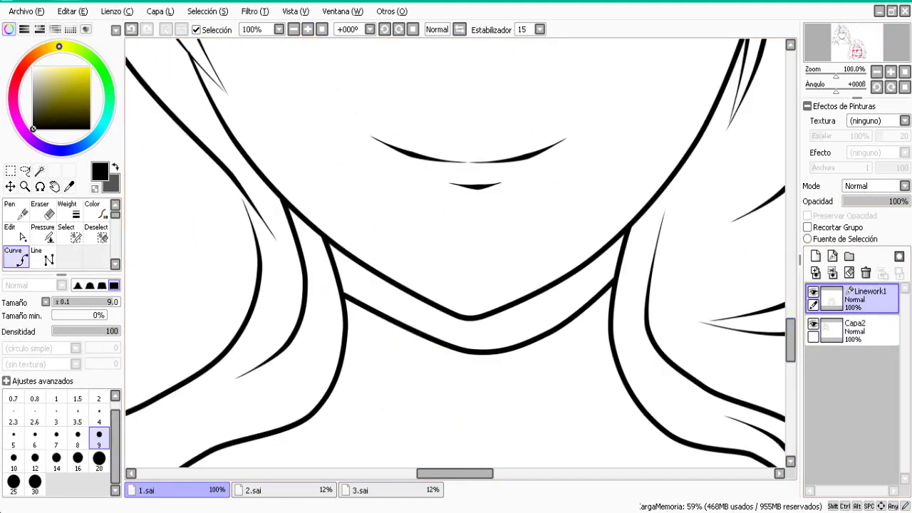
{"action": "left_click", "coordinate": [35, 483]}
{"action": "left_click", "coordinate": [347, 271]}
{"action": "left_click", "coordinate": [440, 320]}
{"action": "left_click", "coordinate": [479, 331]}
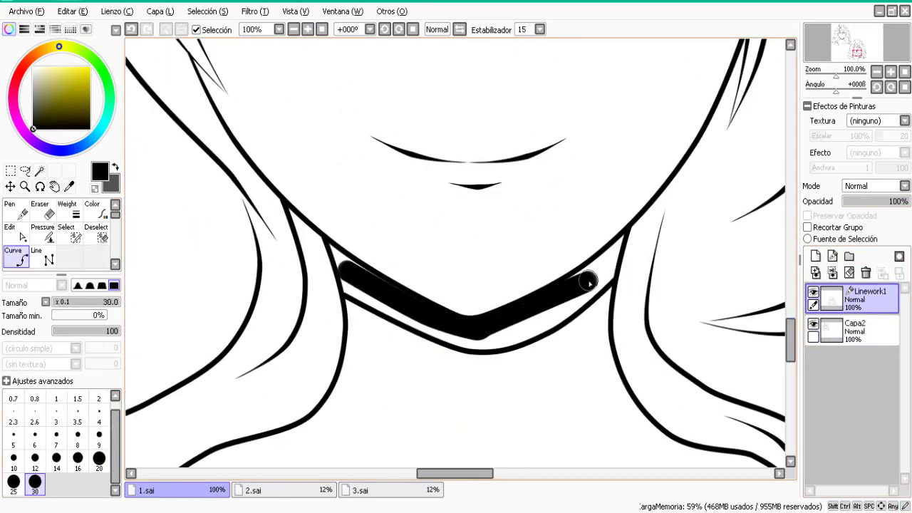
{"action": "left_click", "coordinate": [605, 274]}
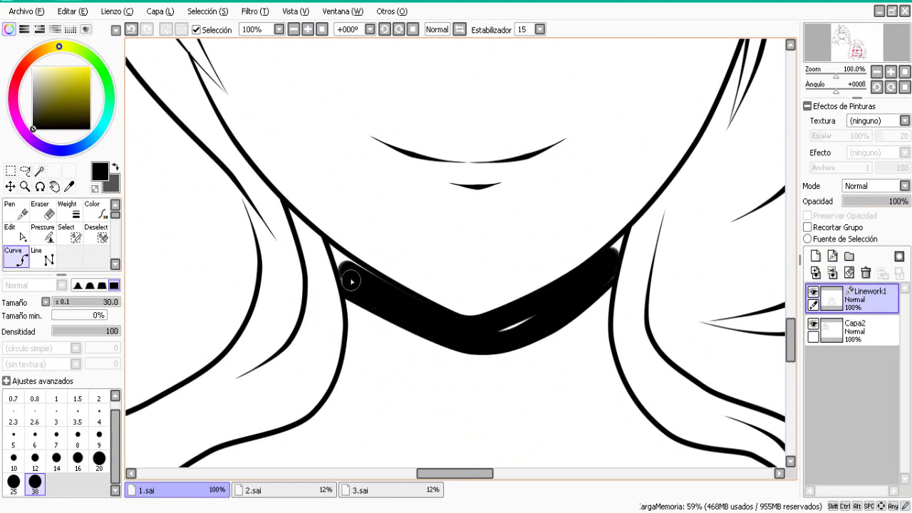
Fill the remaining gaps in the black neck shadow under the lower character's chin using the Curve tool at size 9.
{"action": "left_click", "coordinate": [99, 435]}
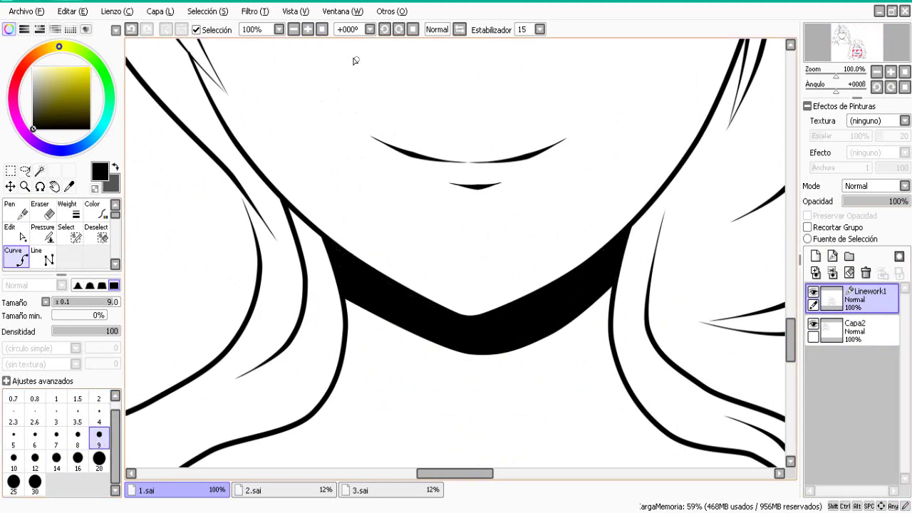
{"action": "scroll", "coordinate": [371, 121], "scroll_direction": "down", "scroll_amount": 12}
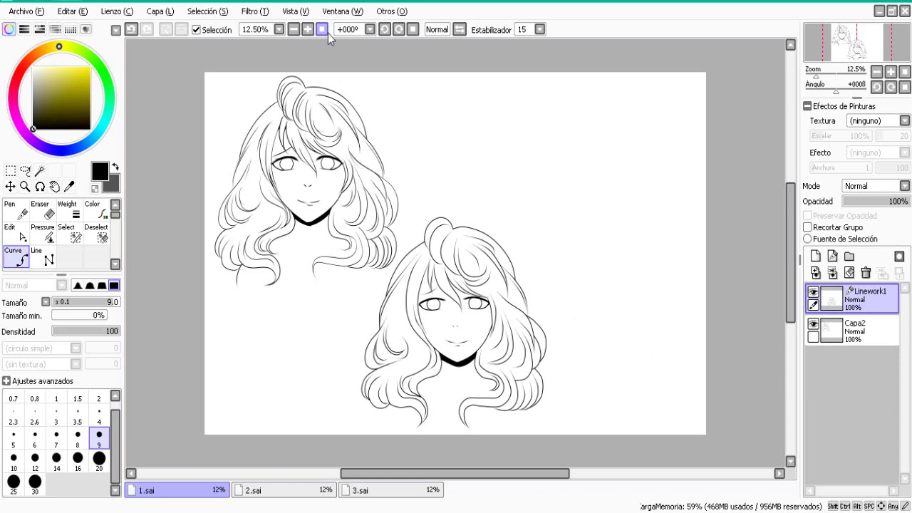
{"action": "left_click", "coordinate": [513, 512]}
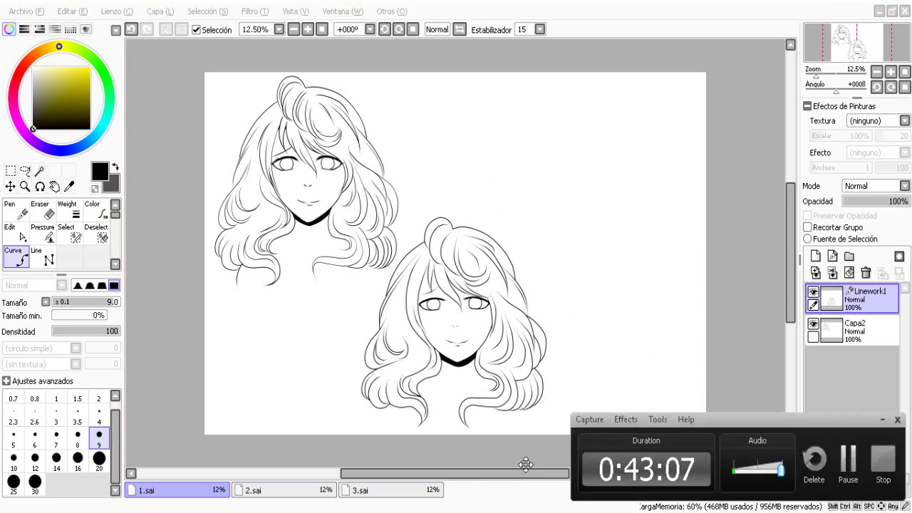
{"action": "left_click", "coordinate": [848, 460]}
Merge the Linework1 layer down into Capa2 and add a new layer beneath it.
{"action": "left_click", "coordinate": [307, 29]}
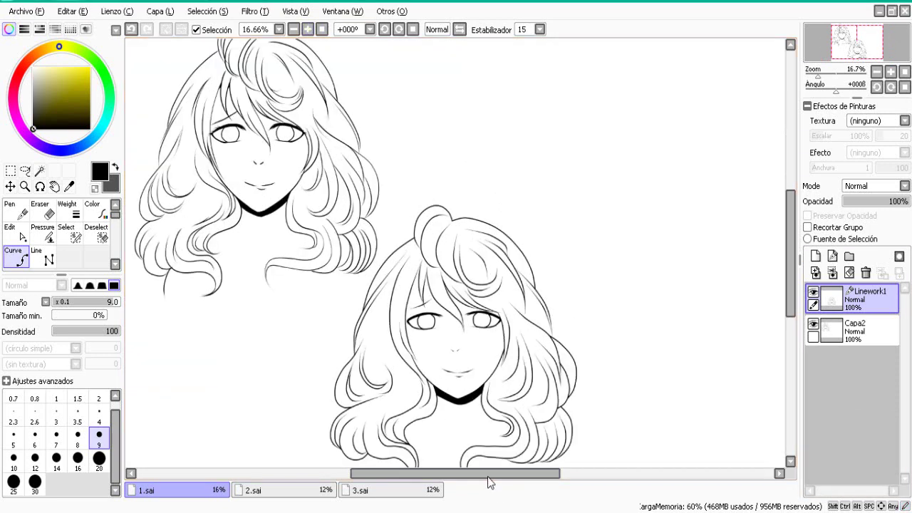
{"action": "left_click_drag", "start_coordinate": [492, 472], "coordinate": [471, 471]}
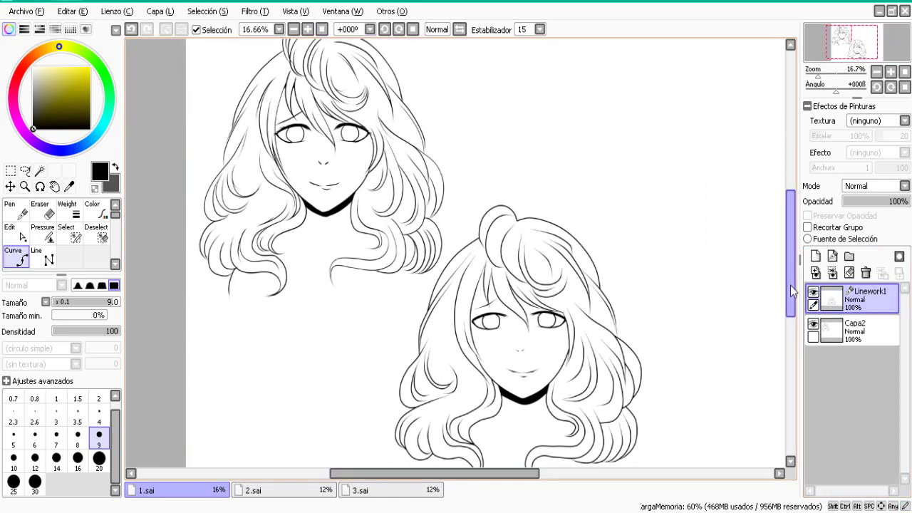
{"action": "left_click_drag", "start_coordinate": [792, 291], "coordinate": [792, 285]}
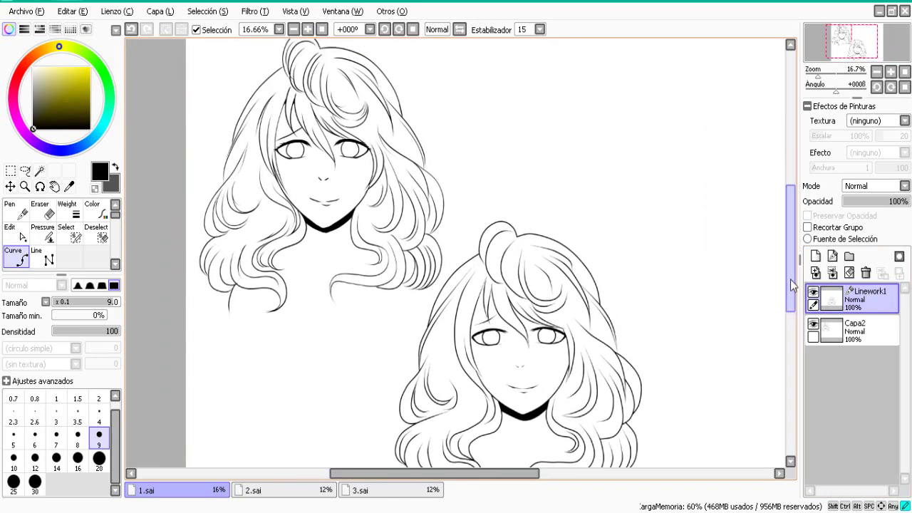
{"action": "left_click", "coordinate": [835, 275]}
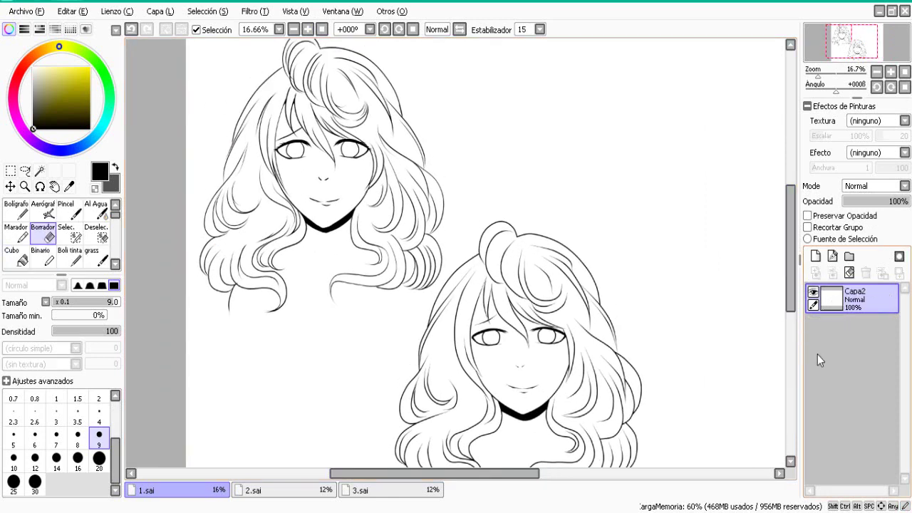
{"action": "left_click", "coordinate": [815, 258]}
{"action": "left_click_drag", "start_coordinate": [852, 298], "coordinate": [848, 332]}
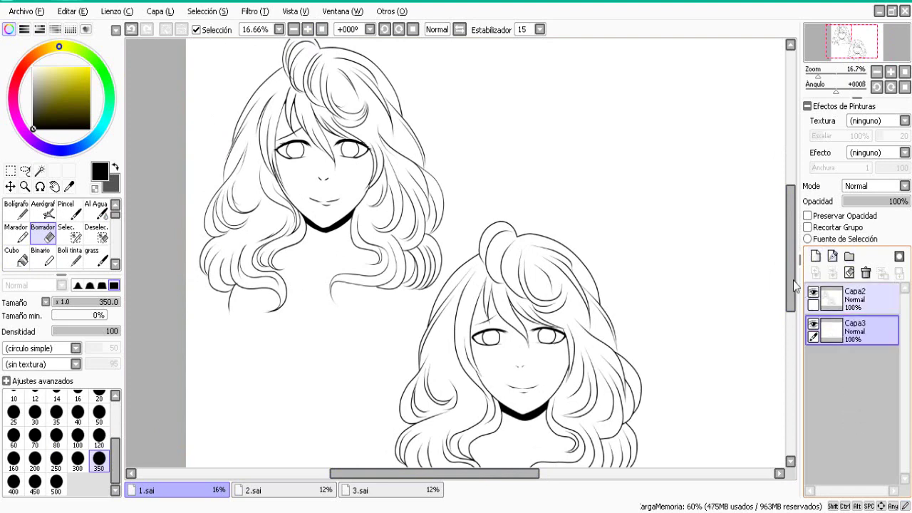
Try to select the upper character's hair with the Magic Wand on the Capa2 layer.
{"action": "mouse_move", "coordinate": [789, 288]}
{"action": "left_mouse_down"}
{"action": "mouse_move", "coordinate": [788, 266]}
{"action": "mouse_move", "coordinate": [786, 329]}
{"action": "mouse_move", "coordinate": [788, 273]}
{"action": "left_mouse_up"}
{"action": "left_click", "coordinate": [39, 172]}
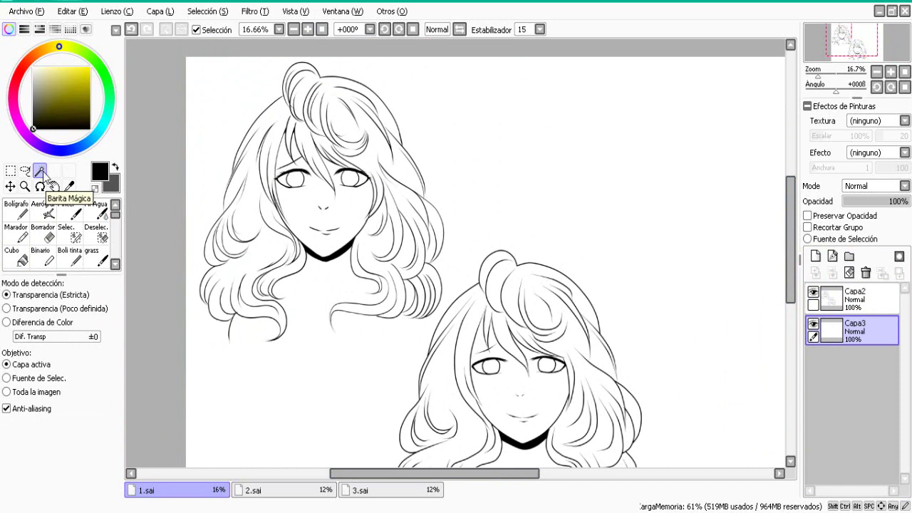
{"action": "left_click", "coordinate": [858, 300]}
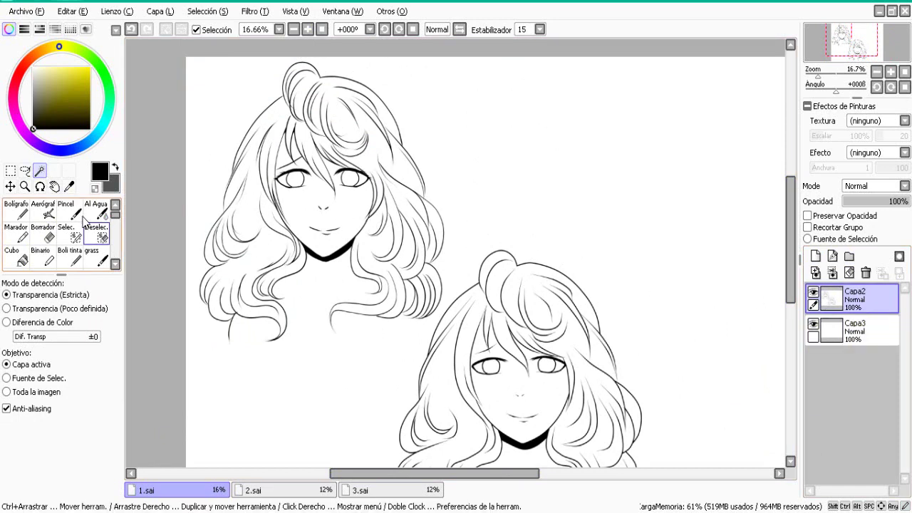
{"action": "left_click_drag", "start_coordinate": [423, 474], "coordinate": [404, 472]}
{"action": "left_click", "coordinate": [307, 29]}
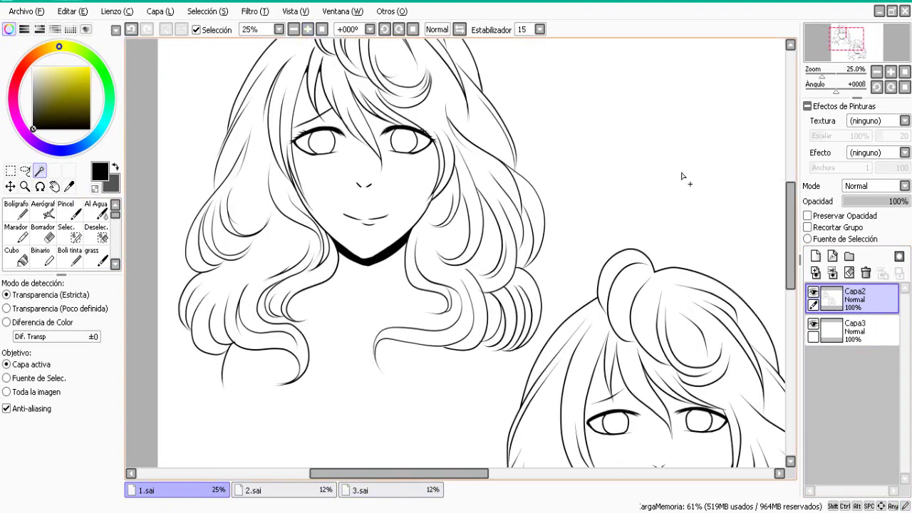
{"action": "left_click_drag", "start_coordinate": [789, 243], "coordinate": [789, 222]}
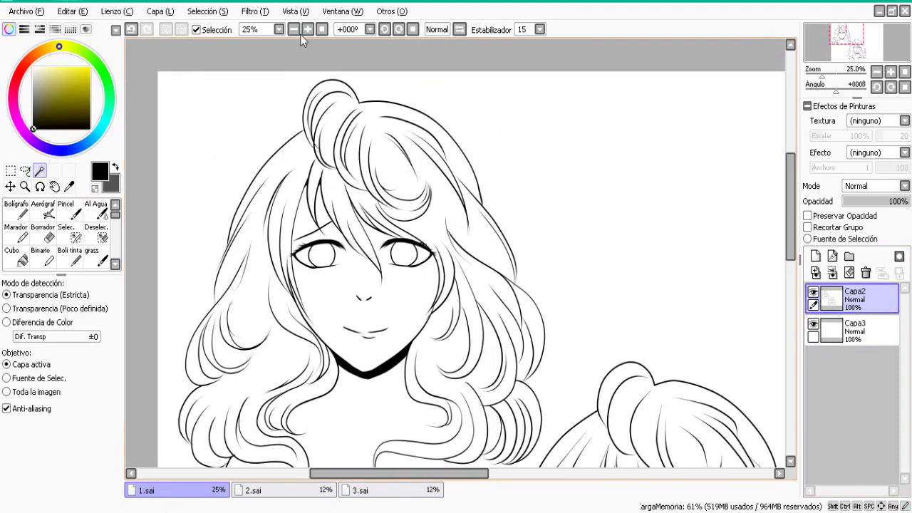
{"action": "left_click", "coordinate": [307, 29]}
{"action": "left_click", "coordinate": [287, 136]}
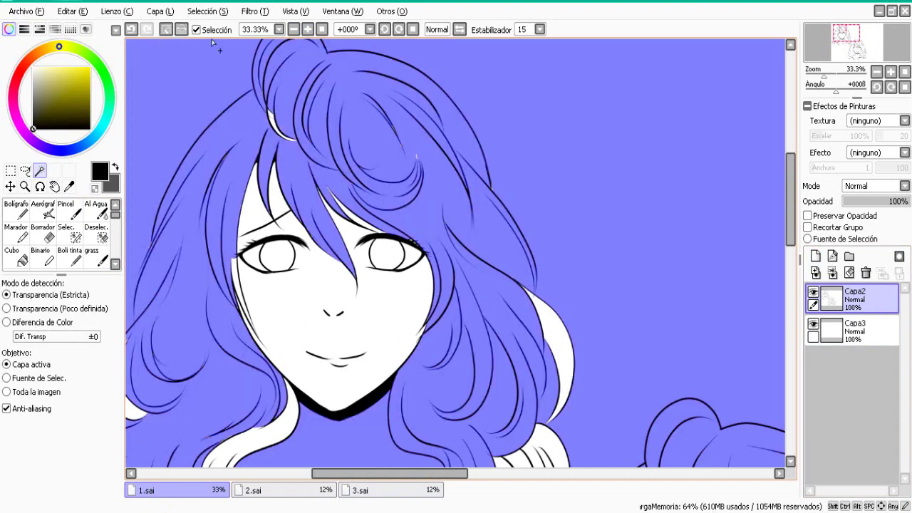
{"action": "left_click", "coordinate": [132, 29]}
{"action": "left_click", "coordinate": [264, 98]}
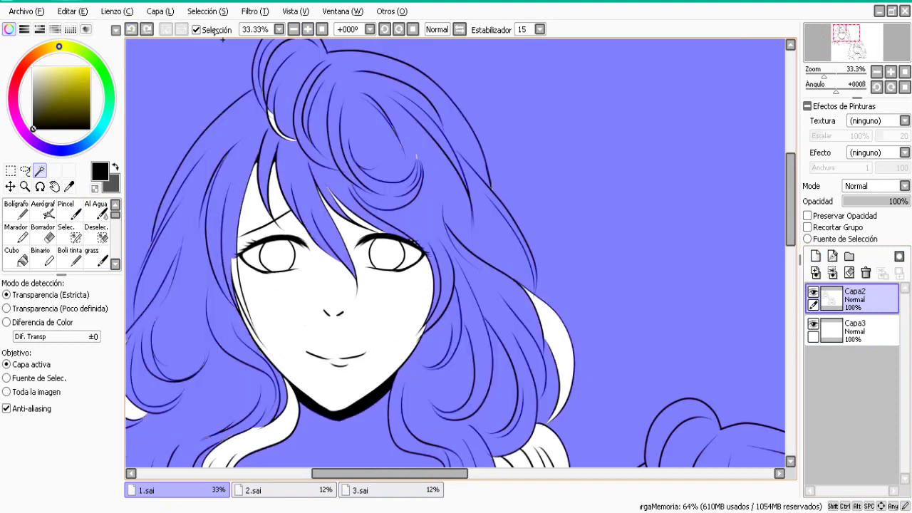
{"action": "key", "text": "ctrl+d"}
Paint a selection over the open gap in the upper character's left outer hair contour with the Selec. brush at size 50.
{"action": "left_click_drag", "start_coordinate": [793, 234], "coordinate": [793, 224]}
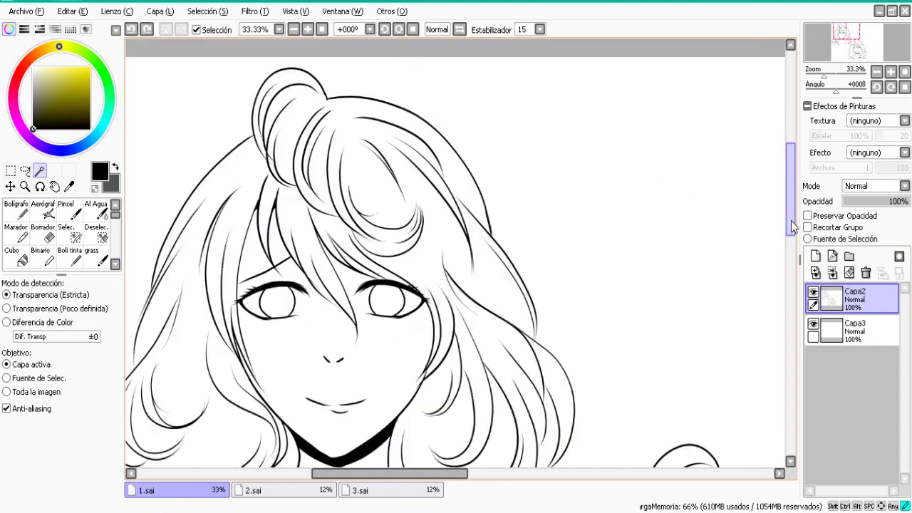
{"action": "left_click", "coordinate": [70, 237]}
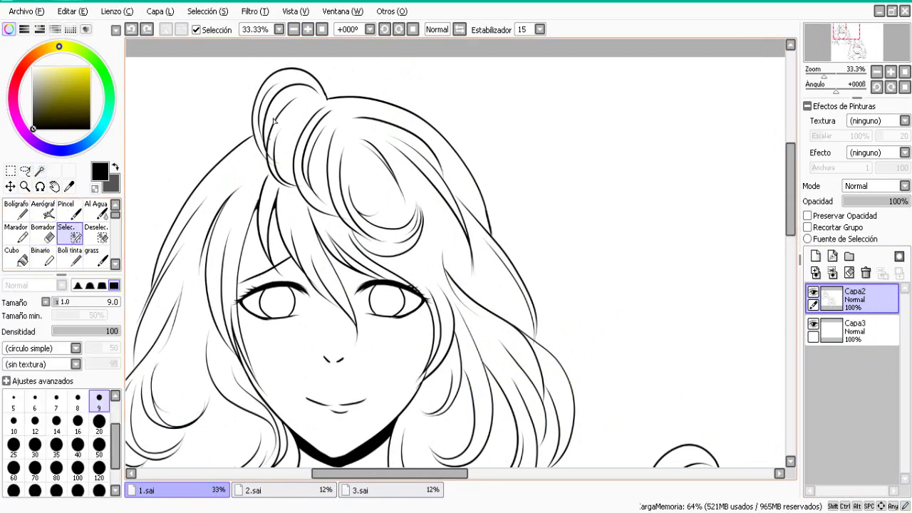
{"action": "left_click_drag", "start_coordinate": [349, 473], "coordinate": [318, 473]}
{"action": "left_click_drag", "start_coordinate": [790, 210], "coordinate": [790, 229]}
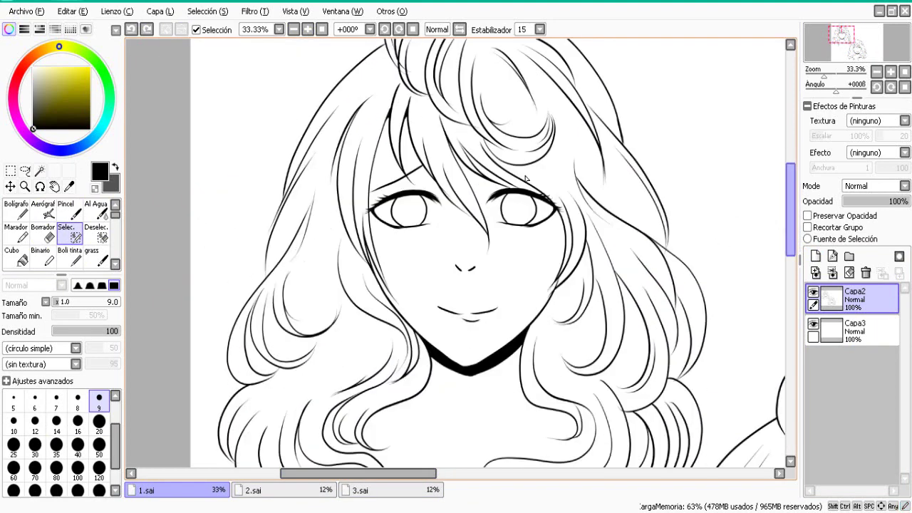
{"action": "left_click", "coordinate": [305, 29]}
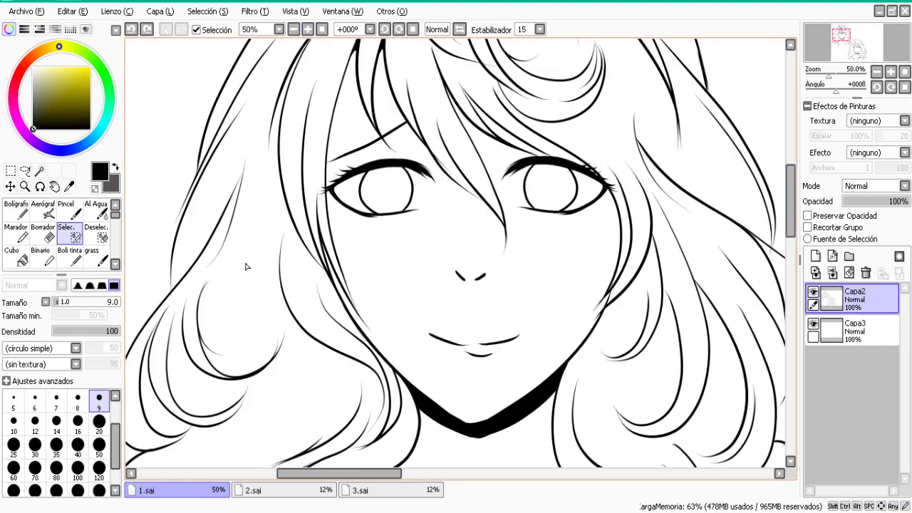
{"action": "left_click", "coordinate": [92, 451]}
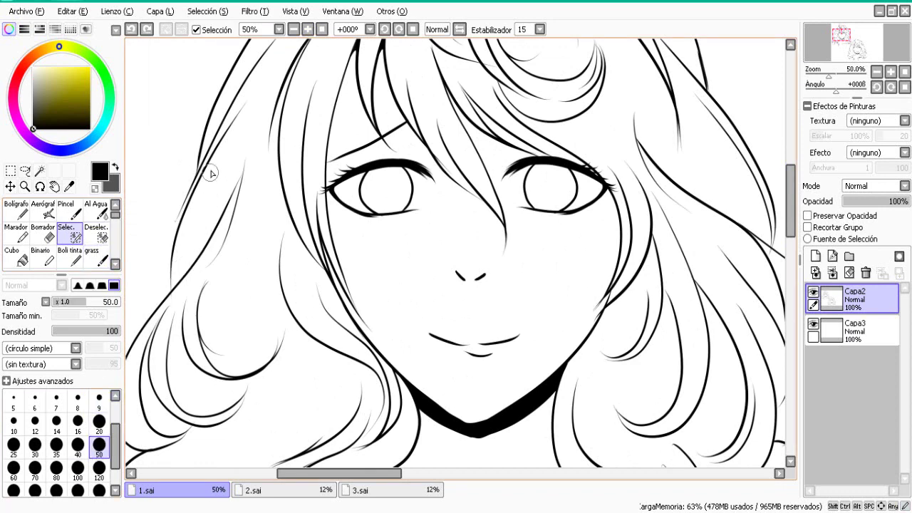
{"action": "mouse_move", "coordinate": [205, 160]}
{"action": "left_mouse_down"}
{"action": "mouse_move", "coordinate": [191, 212]}
{"action": "mouse_move", "coordinate": [202, 195]}
{"action": "left_mouse_up"}
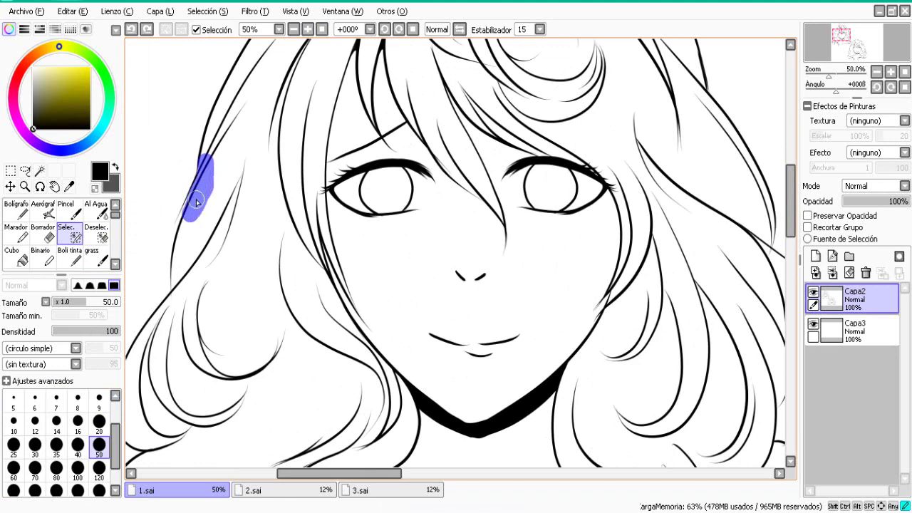
{"action": "mouse_move", "coordinate": [196, 201]}
{"action": "left_mouse_down"}
{"action": "mouse_move", "coordinate": [180, 243]}
{"action": "mouse_move", "coordinate": [178, 299]}
{"action": "left_mouse_up"}
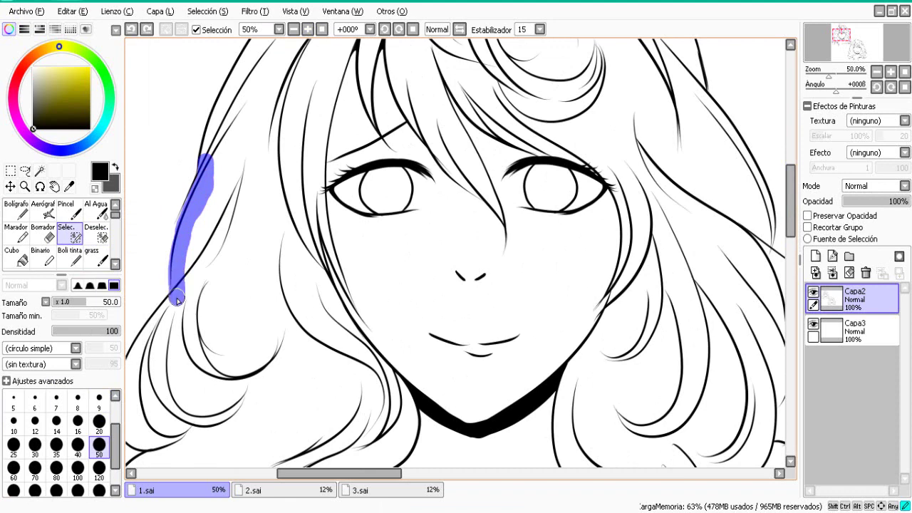
Trim the outer edge of that selection with the Deselec. brush at size 120, and touch it up with the Selec. brush.
{"action": "left_click", "coordinate": [96, 232]}
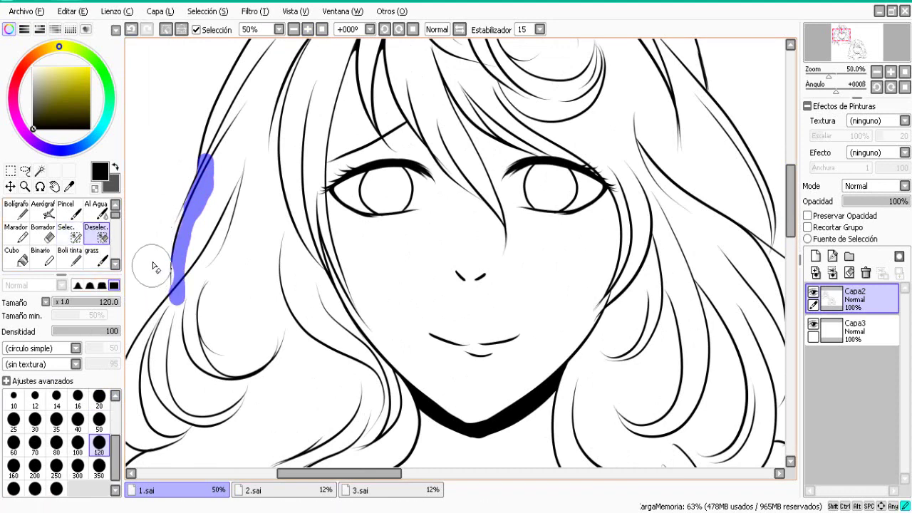
{"action": "left_click", "coordinate": [69, 233]}
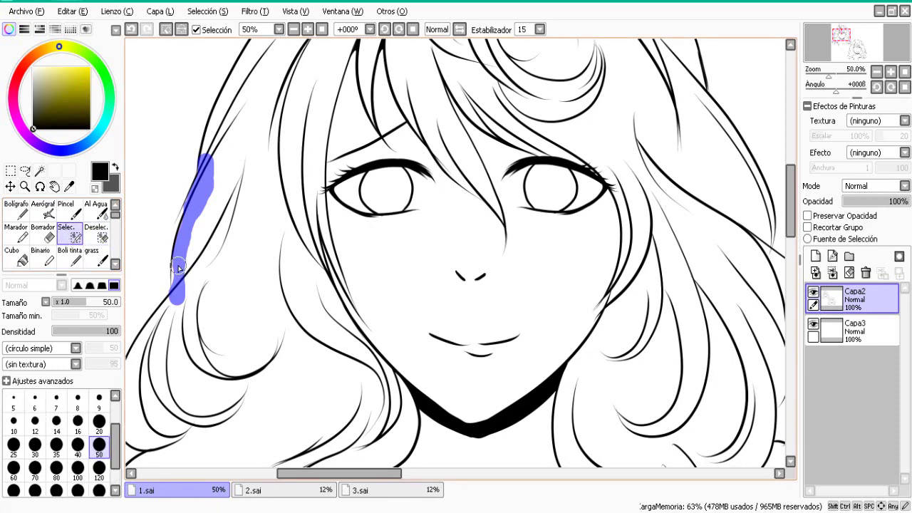
{"action": "left_click_drag", "start_coordinate": [178, 261], "coordinate": [179, 285]}
Paint selection over the line gaps in the inner curl left of the neck and at the lower-left hair edge.
{"action": "scroll", "coordinate": [748, 285], "scroll_direction": "down", "scroll_amount": 5}
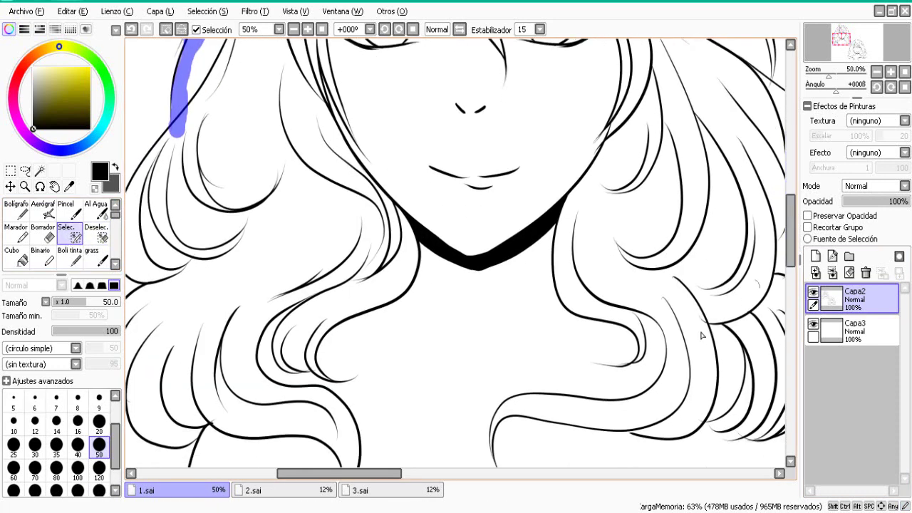
{"action": "left_click_drag", "start_coordinate": [378, 479], "coordinate": [345, 477]}
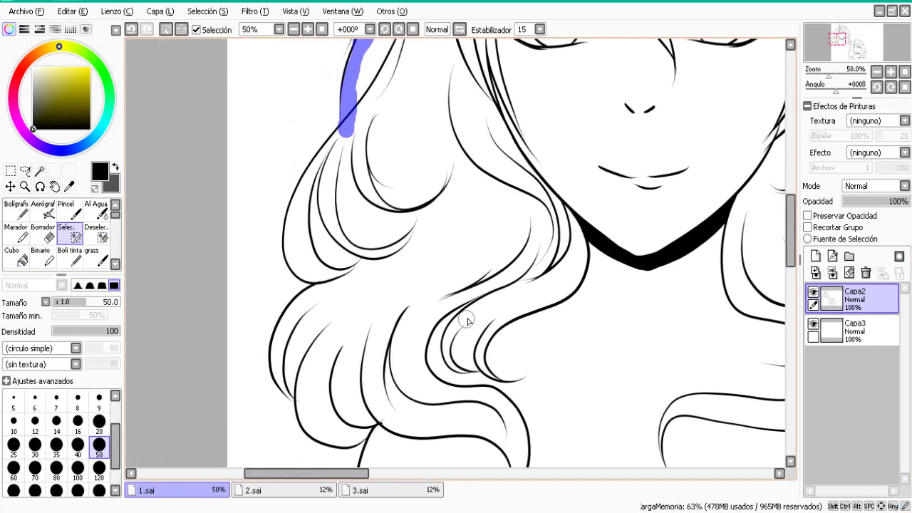
{"action": "left_click_drag", "start_coordinate": [474, 363], "coordinate": [456, 365]}
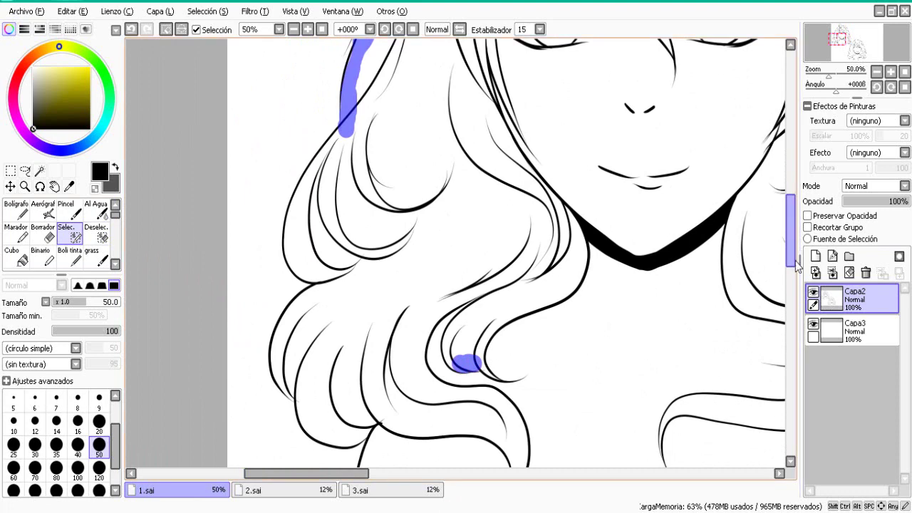
{"action": "left_click_drag", "start_coordinate": [791, 260], "coordinate": [791, 274]}
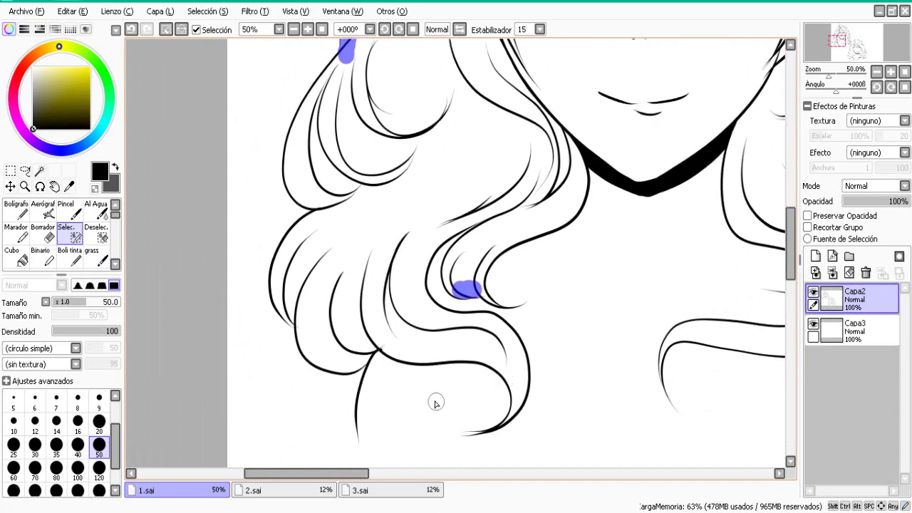
{"action": "left_click", "coordinate": [288, 315]}
{"action": "left_click_drag", "start_coordinate": [287, 316], "coordinate": [296, 321]}
Paint selection over the open strand tops in the upper character's bangs with the Selec. brush at size 50.
{"action": "left_click_drag", "start_coordinate": [316, 472], "coordinate": [367, 467]}
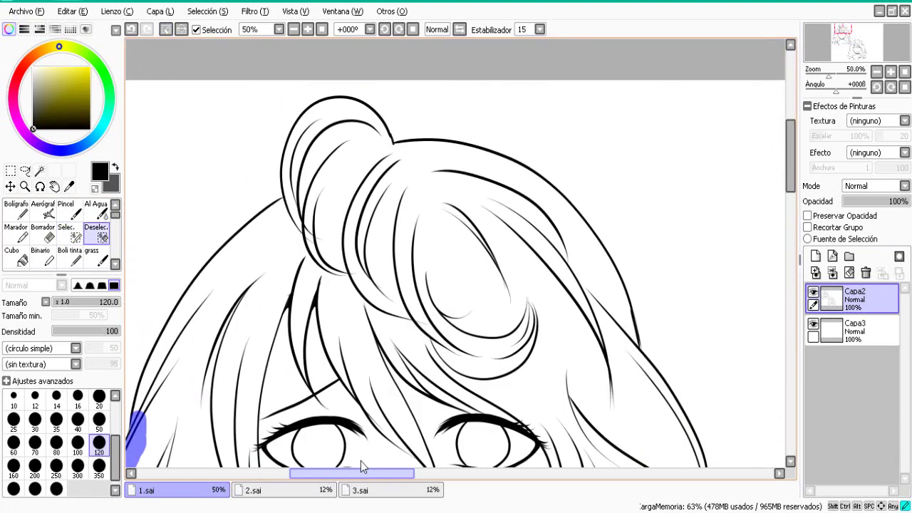
{"action": "left_click_drag", "start_coordinate": [789, 166], "coordinate": [788, 205]}
{"action": "key", "text": "a"}
{"action": "left_click", "coordinate": [358, 160]}
{"action": "left_click", "coordinate": [309, 28]}
{"action": "left_click", "coordinate": [325, 120]}
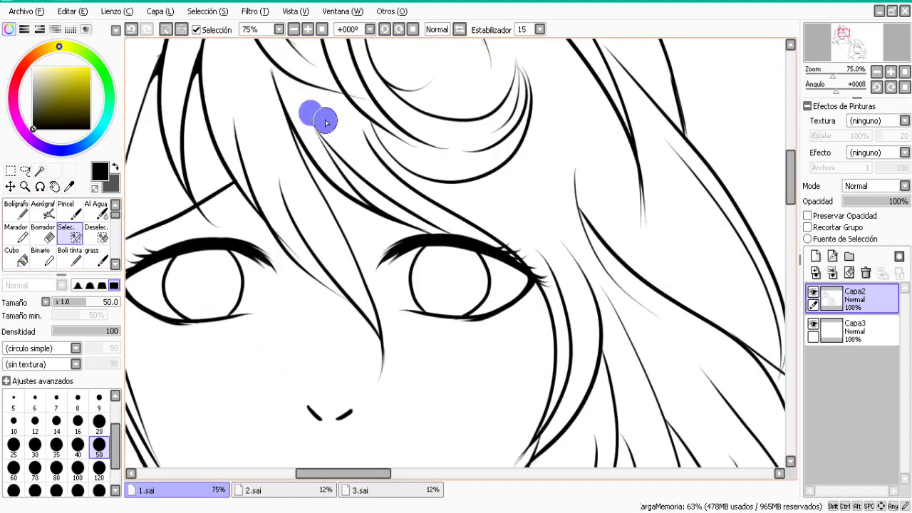
{"action": "mouse_move", "coordinate": [306, 120]}
{"action": "left_mouse_down"}
{"action": "mouse_move", "coordinate": [307, 112]}
{"action": "mouse_move", "coordinate": [318, 148]}
{"action": "left_mouse_up"}
{"action": "left_click", "coordinate": [333, 127]}
Paint selection above the upper character's right-hand eye and where the side strands meet the cheek, using size 20.
{"action": "left_click", "coordinate": [104, 429]}
{"action": "left_click_drag", "start_coordinate": [426, 227], "coordinate": [528, 265]}
{"action": "left_click_drag", "start_coordinate": [791, 171], "coordinate": [792, 192]}
{"action": "left_click_drag", "start_coordinate": [538, 271], "coordinate": [547, 283]}
Paint selection inside the small curl right of the neck, refining its edge with the Selec. brush at size 9.
{"action": "scroll", "coordinate": [547, 283], "scroll_direction": "down", "scroll_amount": 5}
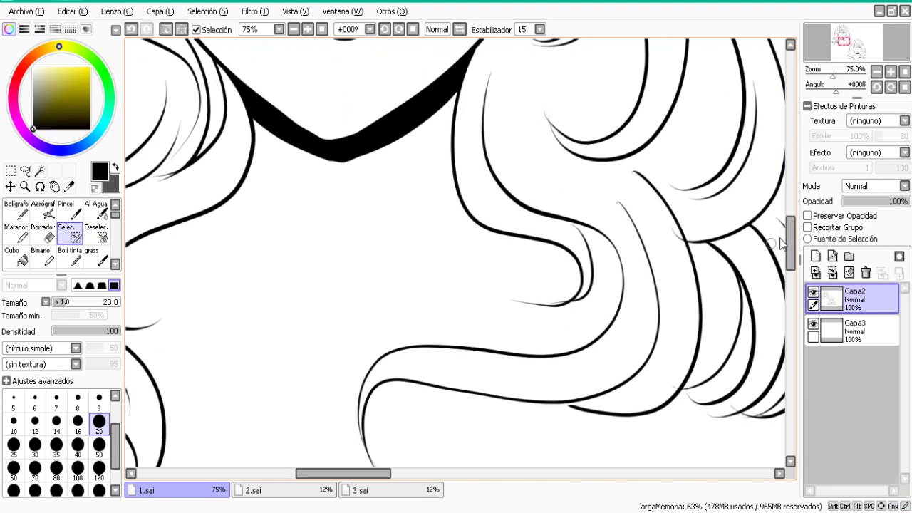
{"action": "mouse_move", "coordinate": [550, 215]}
{"action": "left_mouse_down"}
{"action": "mouse_move", "coordinate": [583, 248]}
{"action": "mouse_move", "coordinate": [581, 300]}
{"action": "left_mouse_up"}
{"action": "left_click", "coordinate": [99, 401]}
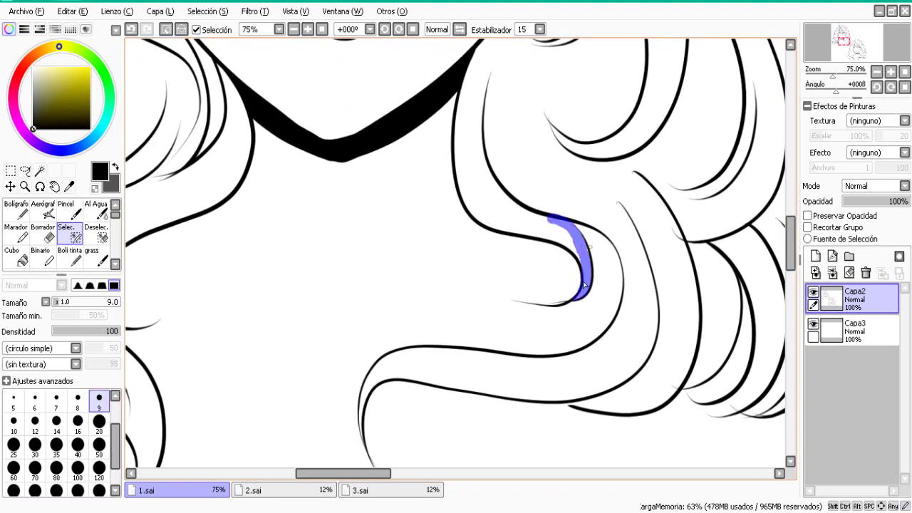
Clean up the selection at the tip of the lower-right hair strand and cover the small gap where its underside lines meet, using size 9.
{"action": "scroll", "coordinate": [583, 285], "scroll_direction": "down", "scroll_amount": 3}
{"action": "left_click", "coordinate": [98, 235]}
{"action": "mouse_move", "coordinate": [360, 273]}
{"action": "left_mouse_down"}
{"action": "mouse_move", "coordinate": [367, 330]}
{"action": "mouse_move", "coordinate": [333, 327]}
{"action": "mouse_move", "coordinate": [341, 343]}
{"action": "left_mouse_up"}
{"action": "left_click", "coordinate": [70, 236]}
{"action": "left_click_drag", "start_coordinate": [564, 276], "coordinate": [578, 284]}
{"action": "left_click", "coordinate": [132, 28]}
{"action": "left_click", "coordinate": [570, 280]}
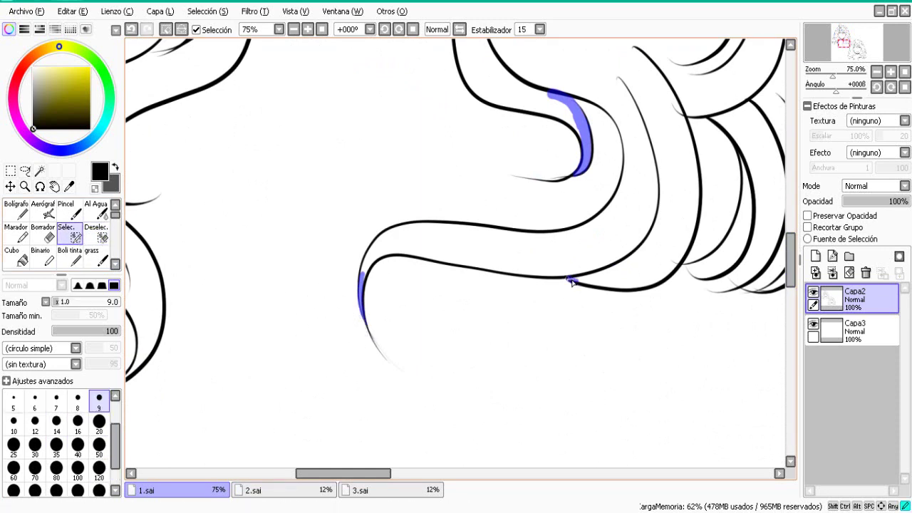
Paint selection along the open bottom ends of the upper character's lower-right curls with the Selec. brush at size 50.
{"action": "left_click_drag", "start_coordinate": [343, 473], "coordinate": [384, 473]}
{"action": "left_click", "coordinate": [99, 446]}
{"action": "mouse_move", "coordinate": [418, 254]}
{"action": "left_mouse_down"}
{"action": "mouse_move", "coordinate": [439, 283]}
{"action": "mouse_move", "coordinate": [445, 273]}
{"action": "mouse_move", "coordinate": [483, 283]}
{"action": "left_mouse_up"}
{"action": "left_click_drag", "start_coordinate": [789, 263], "coordinate": [789, 254]}
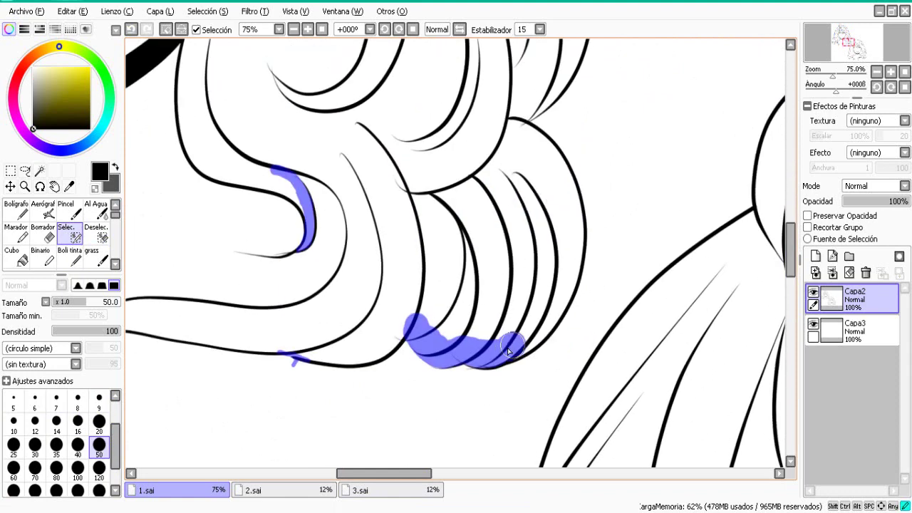
{"action": "left_click_drag", "start_coordinate": [507, 348], "coordinate": [534, 327]}
Paint selection over the gaps in the right outer hair, between the two curl groups and below the upper strand junction.
{"action": "left_click_drag", "start_coordinate": [789, 249], "coordinate": [789, 230]}
{"action": "mouse_move", "coordinate": [545, 232]}
{"action": "left_mouse_down"}
{"action": "mouse_move", "coordinate": [521, 252]}
{"action": "mouse_move", "coordinate": [529, 246]}
{"action": "left_mouse_up"}
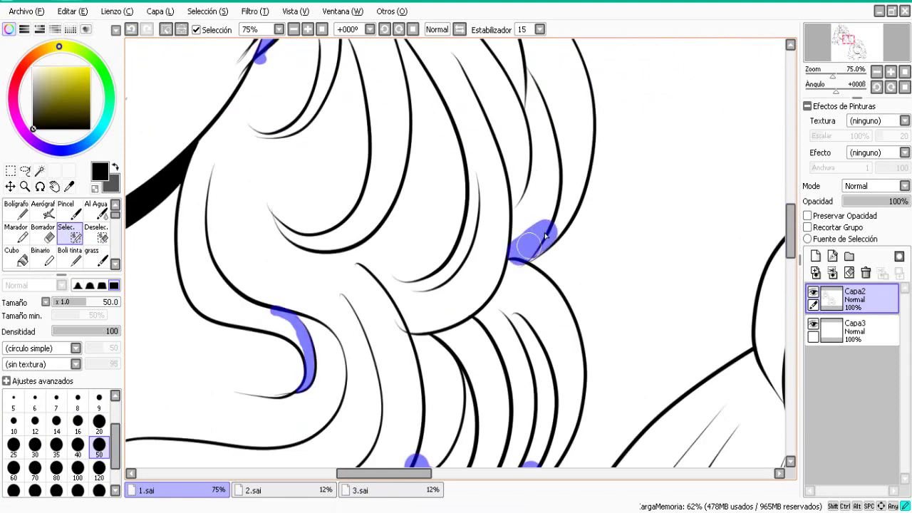
{"action": "left_click_drag", "start_coordinate": [789, 253], "coordinate": [789, 207]}
{"action": "left_click_drag", "start_coordinate": [462, 294], "coordinate": [500, 328]}
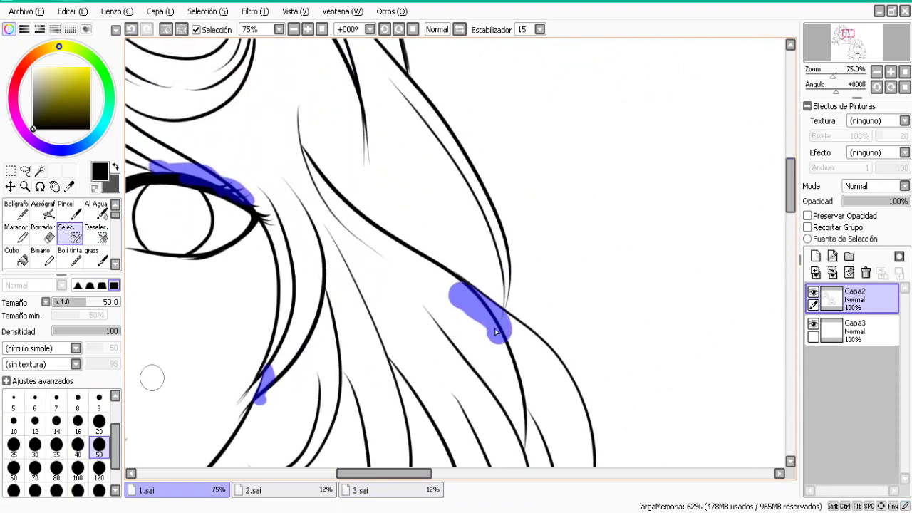
Paint selection over the gaps at the right outer strand tip and at the higher outline junction beside the crown.
{"action": "left_click", "coordinate": [295, 31]}
{"action": "left_click", "coordinate": [296, 32]}
{"action": "left_click", "coordinate": [309, 31]}
{"action": "left_click", "coordinate": [309, 30]}
{"action": "mouse_move", "coordinate": [496, 248]}
{"action": "left_mouse_down"}
{"action": "mouse_move", "coordinate": [493, 307]}
{"action": "mouse_move", "coordinate": [493, 297]}
{"action": "left_mouse_up"}
{"action": "left_click_drag", "start_coordinate": [789, 182], "coordinate": [789, 155]}
{"action": "left_click_drag", "start_coordinate": [391, 263], "coordinate": [396, 285]}
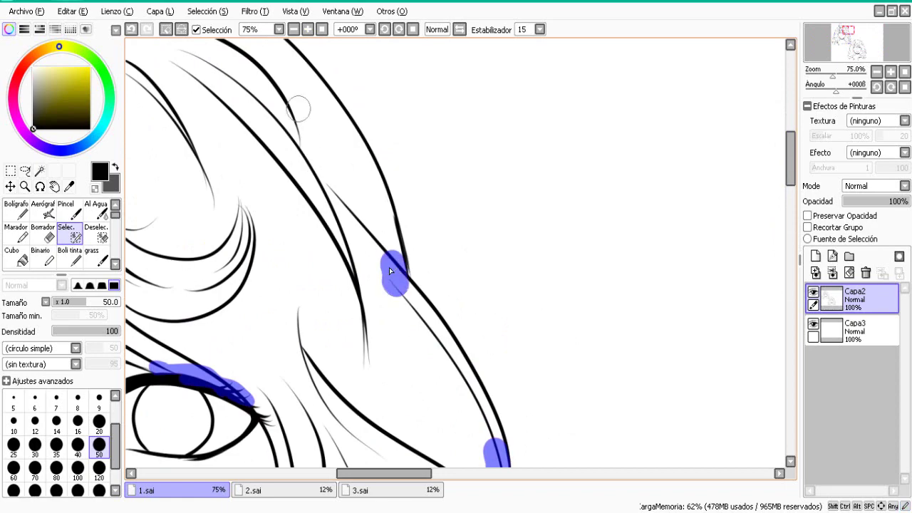
Paint selection along the open underside and tip of the central fringe lock, reducing the Selec. brush to size 20.
{"action": "left_click", "coordinate": [294, 30]}
{"action": "left_click", "coordinate": [294, 30]}
{"action": "left_click", "coordinate": [308, 29]}
{"action": "left_click", "coordinate": [307, 29]}
{"action": "left_click", "coordinate": [307, 29]}
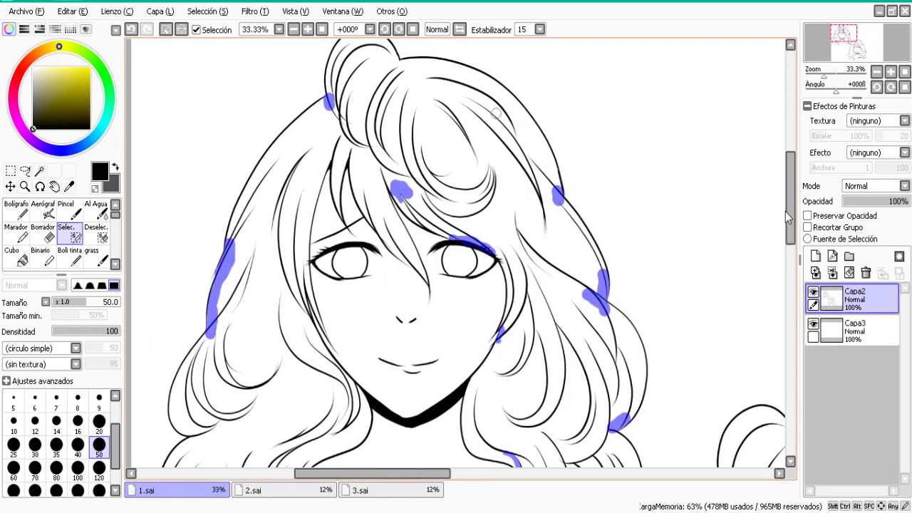
{"action": "left_click", "coordinate": [307, 29]}
{"action": "mouse_move", "coordinate": [319, 241]}
{"action": "left_mouse_down"}
{"action": "mouse_move", "coordinate": [367, 279]}
{"action": "mouse_move", "coordinate": [324, 245]}
{"action": "mouse_move", "coordinate": [347, 265]}
{"action": "left_mouse_up"}
{"action": "left_click", "coordinate": [99, 423]}
{"action": "mouse_move", "coordinate": [389, 315]}
{"action": "left_mouse_down"}
{"action": "mouse_move", "coordinate": [380, 284]}
{"action": "mouse_move", "coordinate": [395, 326]}
{"action": "left_mouse_up"}
Paint selection along the thin open strand beside the upper character's left cheek with the Selec. brush at size 9.
{"action": "left_click", "coordinate": [99, 400]}
{"action": "left_click", "coordinate": [294, 29]}
{"action": "left_click", "coordinate": [294, 30]}
{"action": "left_click_drag", "start_coordinate": [790, 200], "coordinate": [790, 222]}
{"action": "left_click_drag", "start_coordinate": [368, 474], "coordinate": [353, 475]}
{"action": "left_click", "coordinate": [307, 29]}
{"action": "left_click", "coordinate": [307, 29]}
{"action": "mouse_move", "coordinate": [284, 177]}
{"action": "left_mouse_down"}
{"action": "mouse_move", "coordinate": [300, 218]}
{"action": "mouse_move", "coordinate": [330, 208]}
{"action": "left_mouse_up"}
{"action": "left_click", "coordinate": [100, 235]}
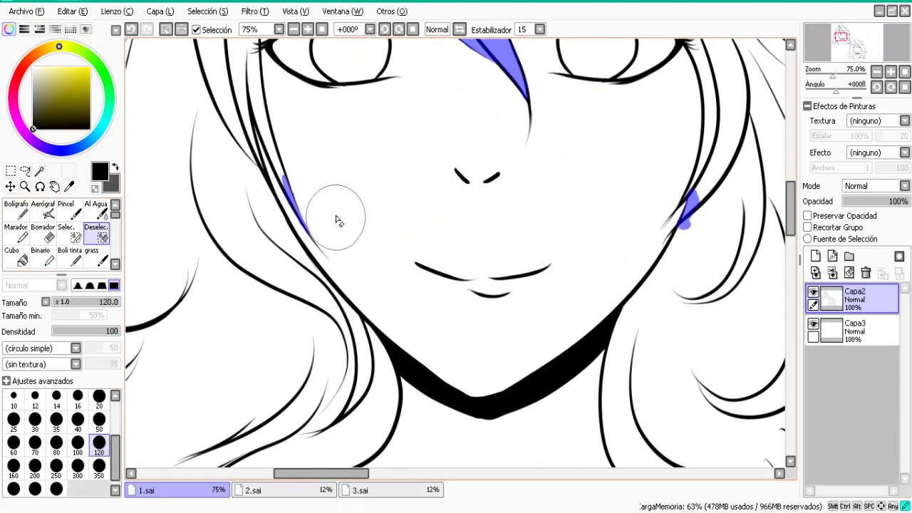
{"action": "left_click", "coordinate": [69, 232]}
Select the main hair area of the upper character with the magic wand.
{"action": "left_click", "coordinate": [323, 29]}
{"action": "left_click", "coordinate": [40, 171]}
{"action": "left_click", "coordinate": [267, 128]}
{"action": "left_click_drag", "start_coordinate": [417, 472], "coordinate": [381, 467]}
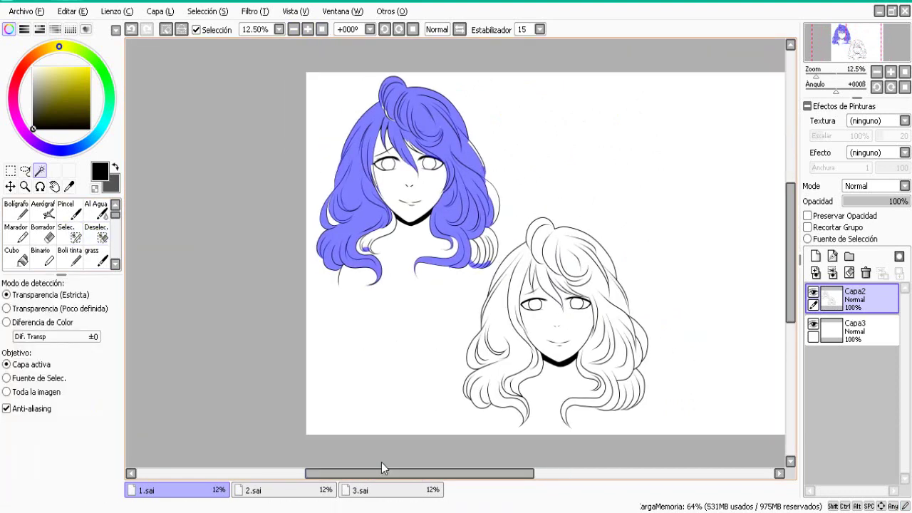
Add the unselected lower-left and lower-right curl sections to the hair selection with the magic wand, undoing any wrong fill.
{"action": "left_click", "coordinate": [307, 29]}
{"action": "left_click", "coordinate": [307, 30]}
{"action": "left_click", "coordinate": [279, 233]}
{"action": "left_click", "coordinate": [262, 243]}
{"action": "left_click", "coordinate": [131, 29]}
{"action": "left_click", "coordinate": [208, 191]}
{"action": "left_click", "coordinate": [513, 251]}
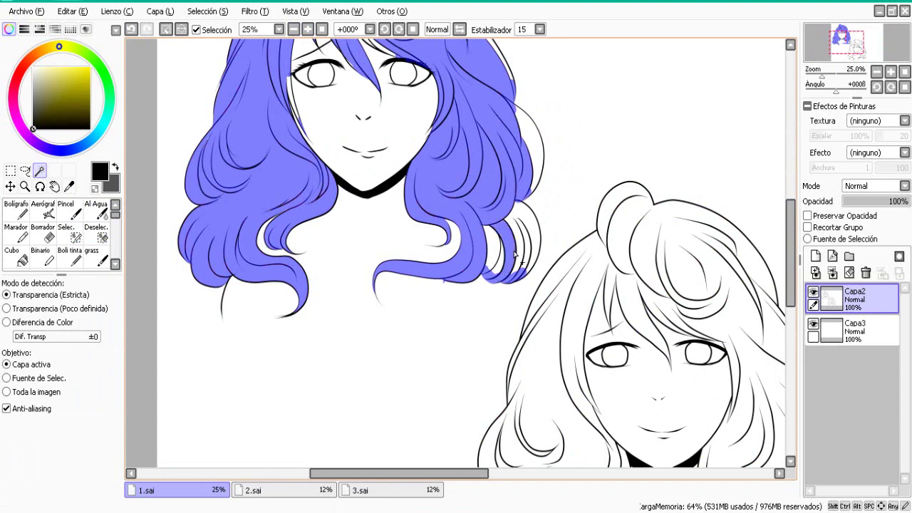
{"action": "left_click", "coordinate": [500, 262]}
{"action": "left_click", "coordinate": [522, 251]}
Add the remaining unselected slivers beside the bun, left cheek, fringe and right outer strand to the selection.
{"action": "scroll", "coordinate": [520, 246], "scroll_direction": "up", "scroll_amount": 3}
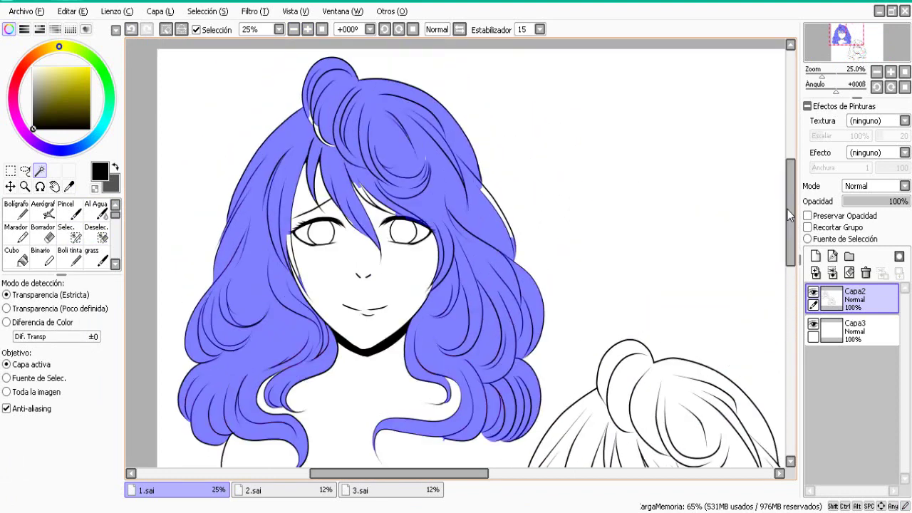
{"action": "left_click", "coordinate": [314, 120]}
{"action": "left_click", "coordinate": [76, 235]}
{"action": "left_click", "coordinate": [40, 171]}
{"action": "left_click", "coordinate": [294, 261]}
{"action": "left_click", "coordinate": [357, 188]}
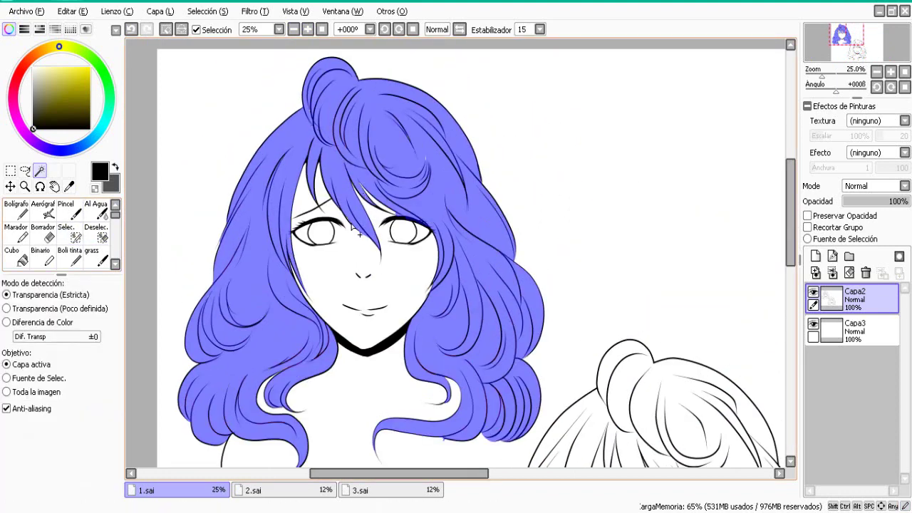
Brush selection over the small missed spots in the top curls and left hair edge with Selec. at size 50.
{"action": "left_click", "coordinate": [96, 235]}
{"action": "left_click", "coordinate": [74, 235]}
{"action": "left_click_drag", "start_coordinate": [426, 160], "coordinate": [400, 127]}
{"action": "left_click_drag", "start_coordinate": [365, 162], "coordinate": [339, 122]}
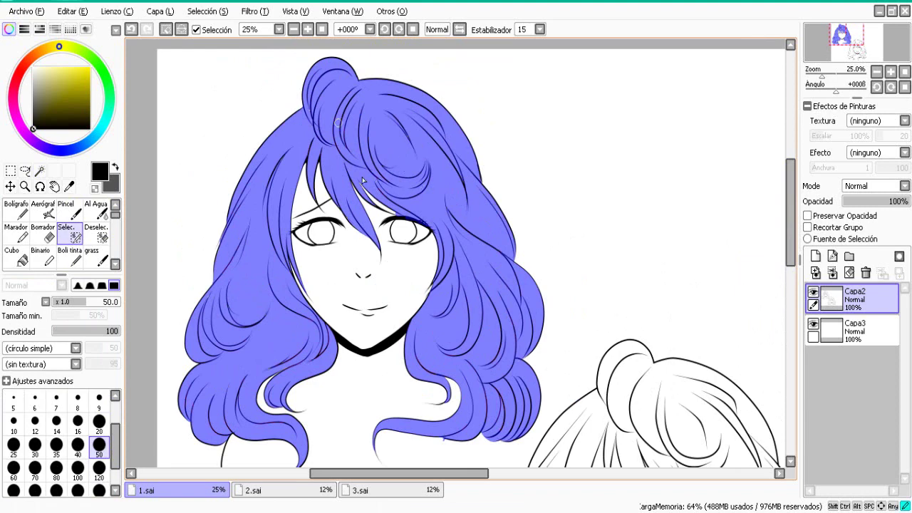
{"action": "key", "text": "ctrl+z"}
{"action": "left_click", "coordinate": [220, 250]}
Examine the hair selection's edges around the eyes, cheeks and fringe for missed spots or spill.
{"action": "left_click_drag", "start_coordinate": [789, 220], "coordinate": [786, 253]}
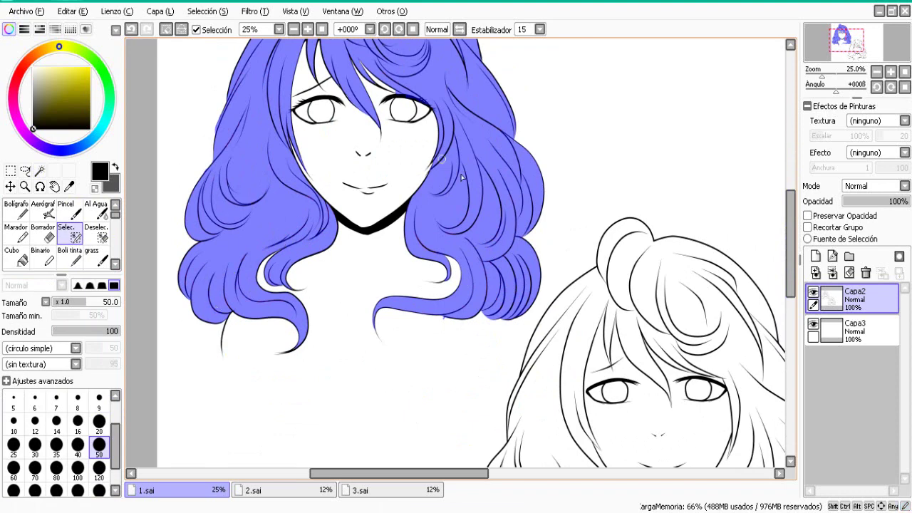
{"action": "scroll", "coordinate": [441, 174], "scroll_direction": "up", "scroll_amount": 3}
{"action": "left_click", "coordinate": [307, 29]}
{"action": "left_click", "coordinate": [307, 29]}
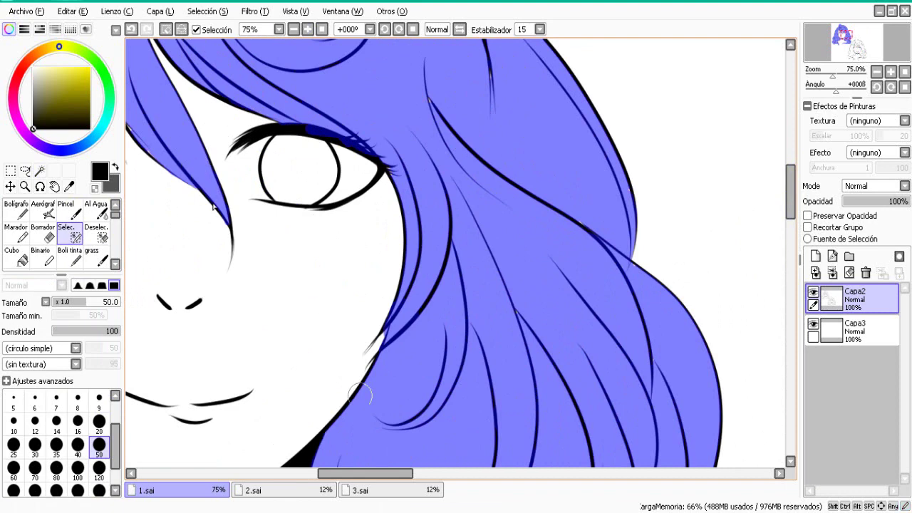
{"action": "left_click_drag", "start_coordinate": [377, 472], "coordinate": [347, 472]}
{"action": "left_click", "coordinate": [99, 397]}
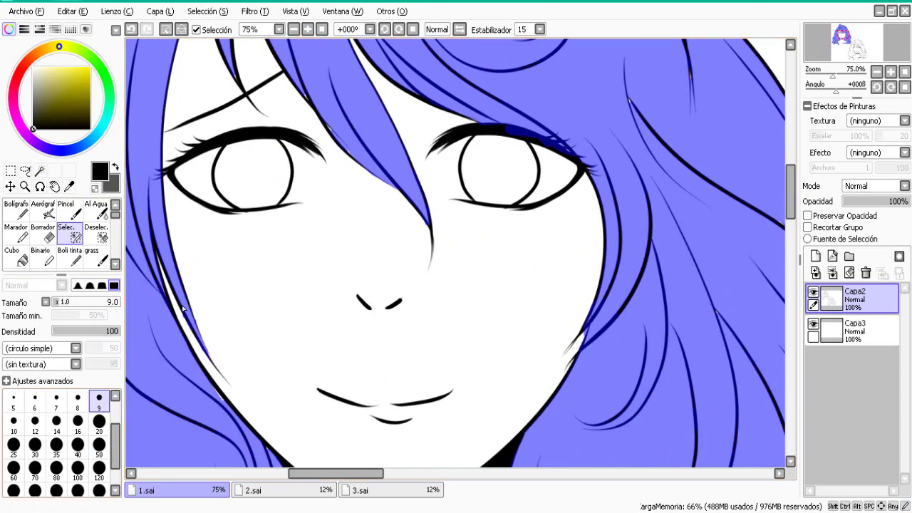
{"action": "scroll", "coordinate": [184, 308], "scroll_direction": "up", "scroll_amount": 2}
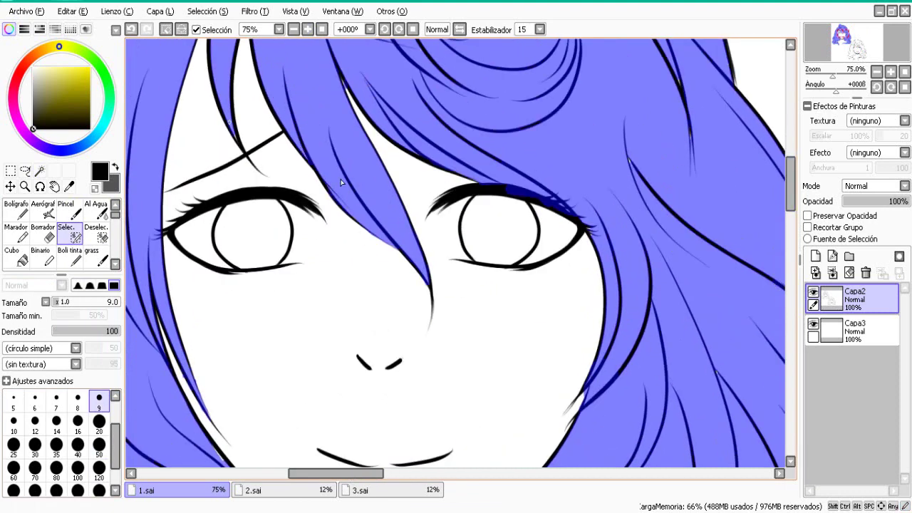
{"action": "left_click", "coordinate": [324, 30]}
{"action": "mouse_move", "coordinate": [392, 472]}
{"action": "left_mouse_down"}
{"action": "mouse_move", "coordinate": [365, 466]}
{"action": "mouse_move", "coordinate": [486, 468]}
{"action": "left_mouse_up"}
Switch to the 2.sai drawing and choose the Boli tinta brush with an orange-brown color.
{"action": "left_click", "coordinate": [289, 490]}
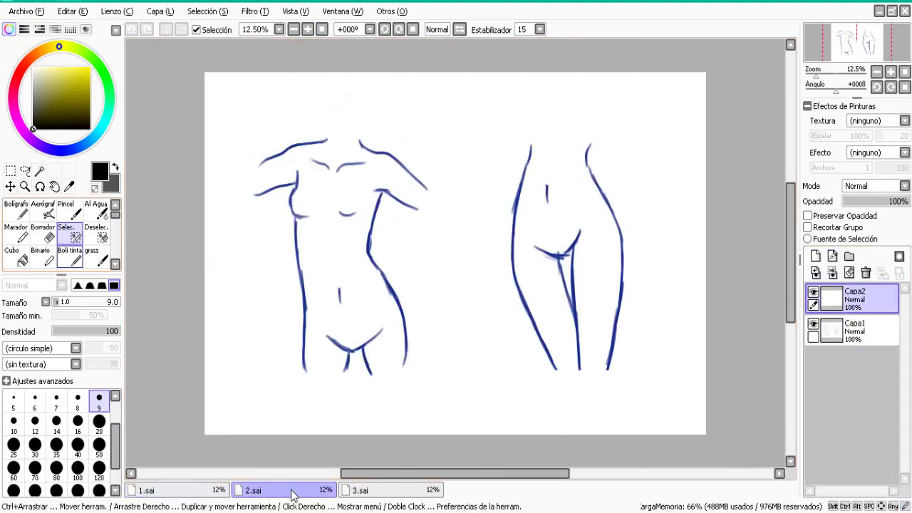
{"action": "left_click", "coordinate": [75, 262]}
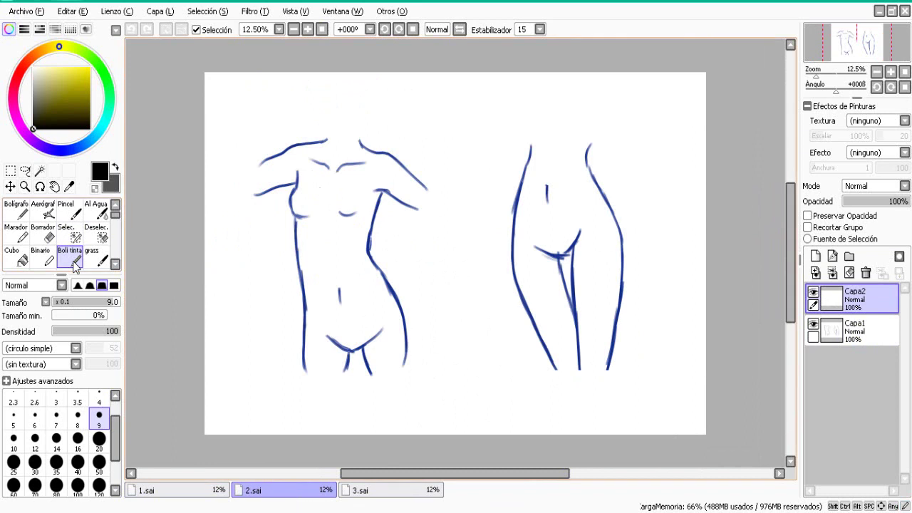
{"action": "left_click", "coordinate": [31, 57]}
{"action": "left_click", "coordinate": [70, 83]}
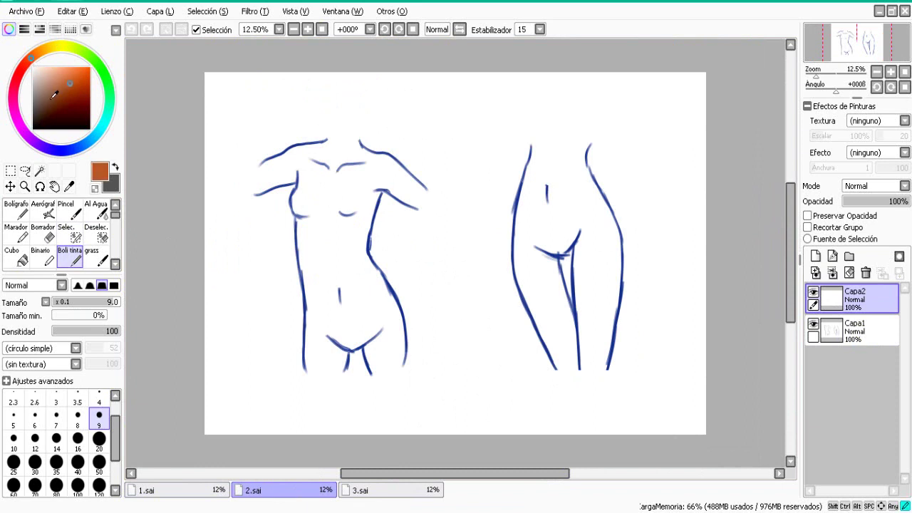
Test strokes over the torso sketch, undo them, and set the Boli tinta brush size to 20.
{"action": "left_click_drag", "start_coordinate": [313, 165], "coordinate": [278, 285]}
{"action": "left_click", "coordinate": [307, 29]}
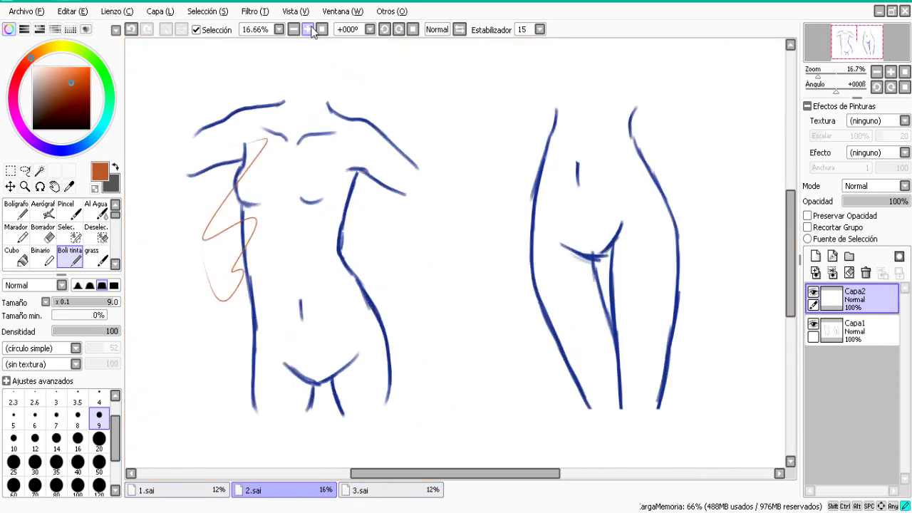
{"action": "left_click", "coordinate": [131, 30]}
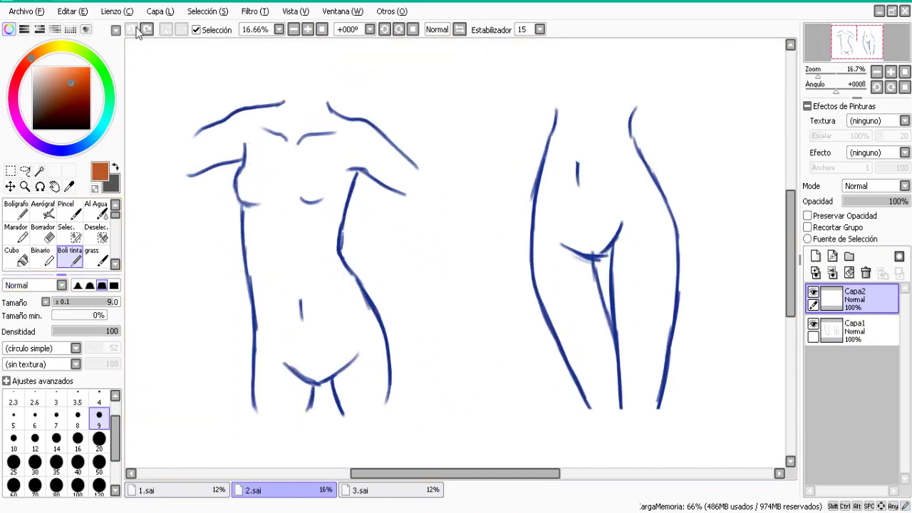
{"action": "left_click", "coordinate": [99, 463]}
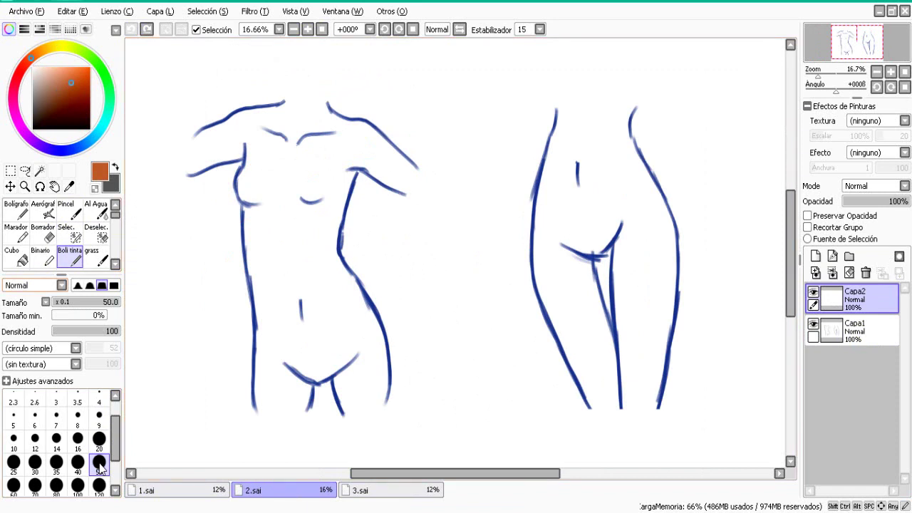
{"action": "left_click", "coordinate": [101, 440]}
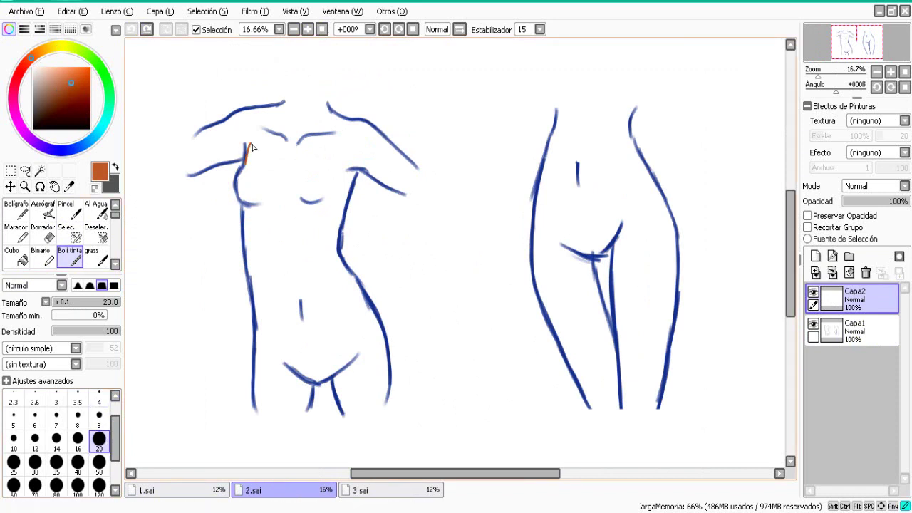
{"action": "left_click_drag", "start_coordinate": [252, 147], "coordinate": [248, 154]}
{"action": "left_click", "coordinate": [133, 30]}
Change the brush color to red and lower the opacity of sketch layer Capa1 to 53%.
{"action": "left_click_drag", "start_coordinate": [29, 60], "coordinate": [24, 66]}
{"action": "left_click_drag", "start_coordinate": [77, 84], "coordinate": [78, 76]}
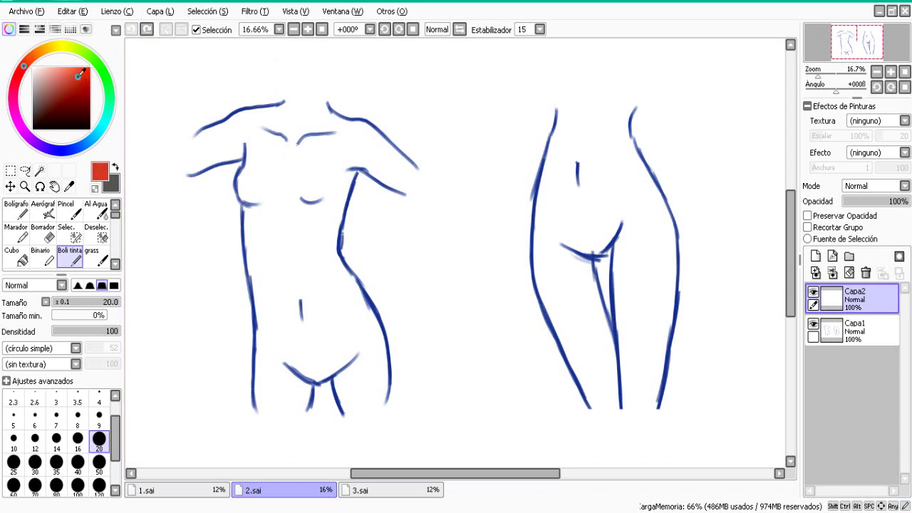
{"action": "left_click", "coordinate": [851, 332]}
{"action": "left_click_drag", "start_coordinate": [902, 202], "coordinate": [882, 205]}
{"action": "left_click_drag", "start_coordinate": [463, 472], "coordinate": [449, 472]}
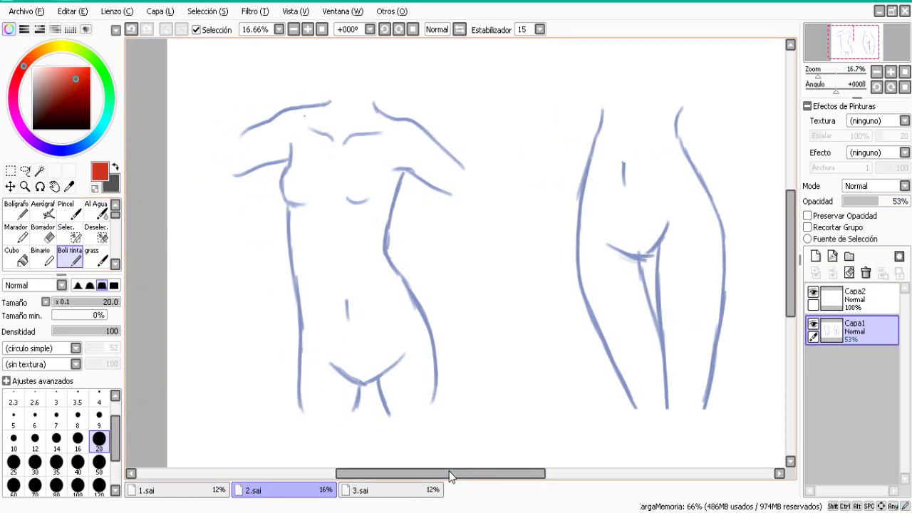
Draw the shirt's left shoulder and short sleeve in red over the torso sketch on layer Capa2.
{"action": "mouse_move", "coordinate": [318, 104]}
{"action": "left_mouse_down"}
{"action": "mouse_move", "coordinate": [327, 98]}
{"action": "mouse_move", "coordinate": [248, 123]}
{"action": "left_mouse_up"}
{"action": "left_click", "coordinate": [130, 29]}
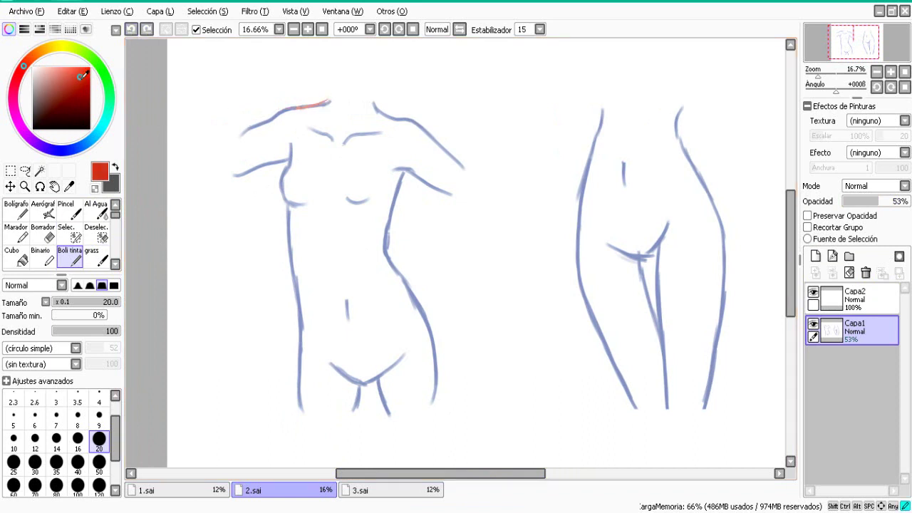
{"action": "left_click", "coordinate": [856, 304]}
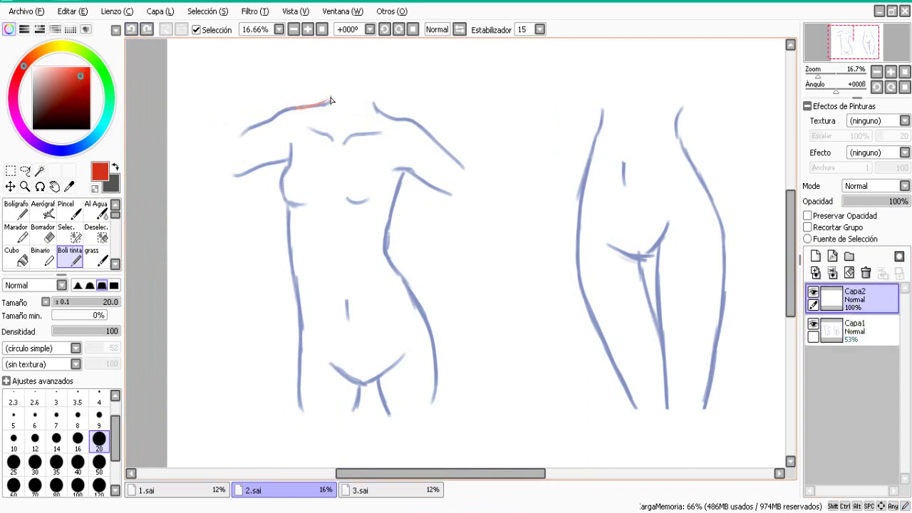
{"action": "mouse_move", "coordinate": [330, 99]}
{"action": "left_mouse_down"}
{"action": "mouse_move", "coordinate": [278, 111]}
{"action": "mouse_move", "coordinate": [267, 123]}
{"action": "mouse_move", "coordinate": [264, 169]}
{"action": "left_mouse_up"}
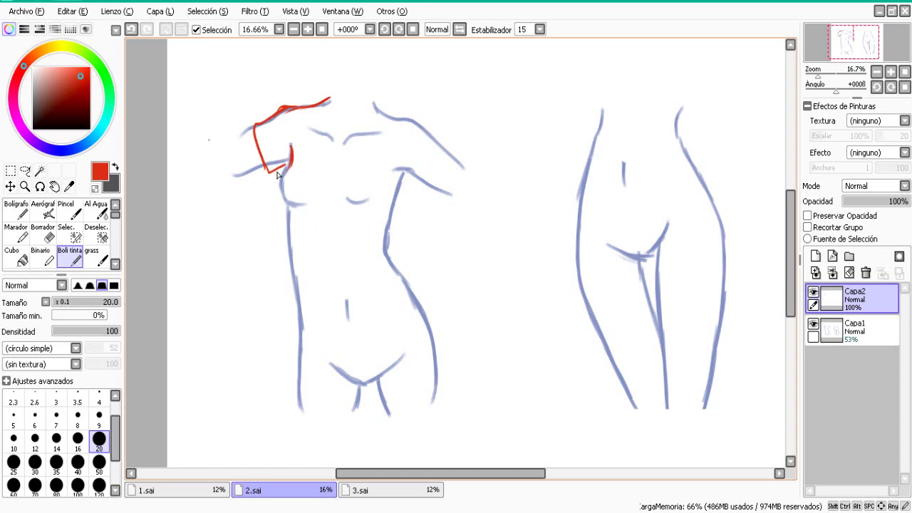
Try drawing curved contours under the chest of the shirt, undoing the unwanted strokes.
{"action": "mouse_move", "coordinate": [291, 158]}
{"action": "left_mouse_down"}
{"action": "mouse_move", "coordinate": [280, 186]}
{"action": "mouse_move", "coordinate": [287, 205]}
{"action": "mouse_move", "coordinate": [310, 211]}
{"action": "left_mouse_up"}
{"action": "left_click", "coordinate": [131, 32]}
{"action": "mouse_move", "coordinate": [280, 186]}
{"action": "left_mouse_down"}
{"action": "mouse_move", "coordinate": [313, 207]}
{"action": "mouse_move", "coordinate": [364, 201]}
{"action": "left_mouse_up"}
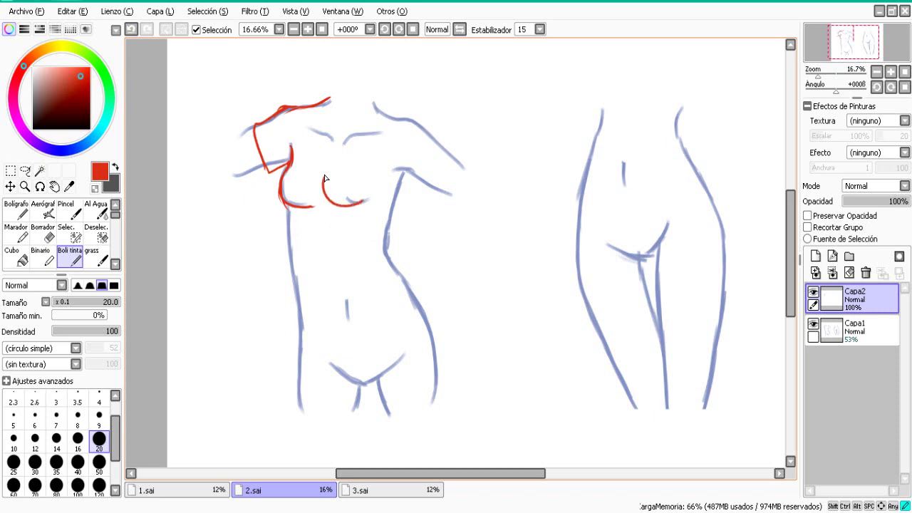
{"action": "left_click", "coordinate": [132, 30]}
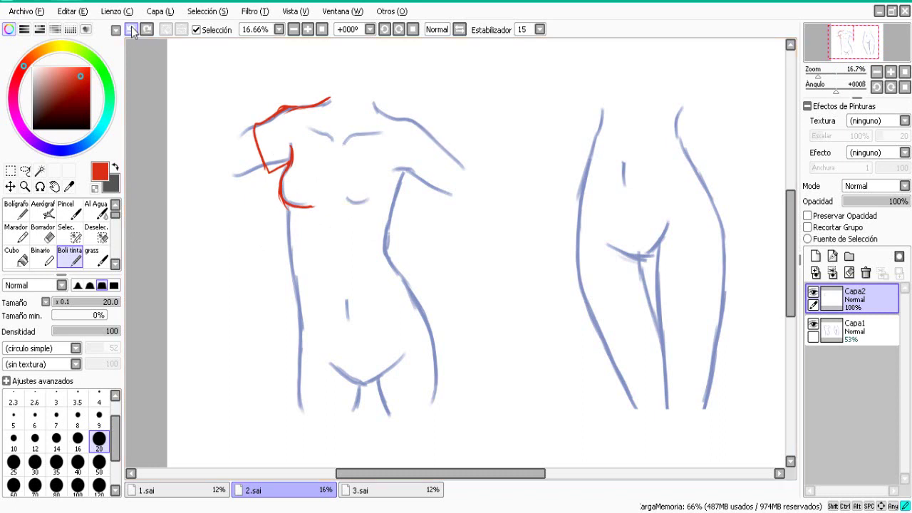
{"action": "left_click_drag", "start_coordinate": [342, 201], "coordinate": [368, 202]}
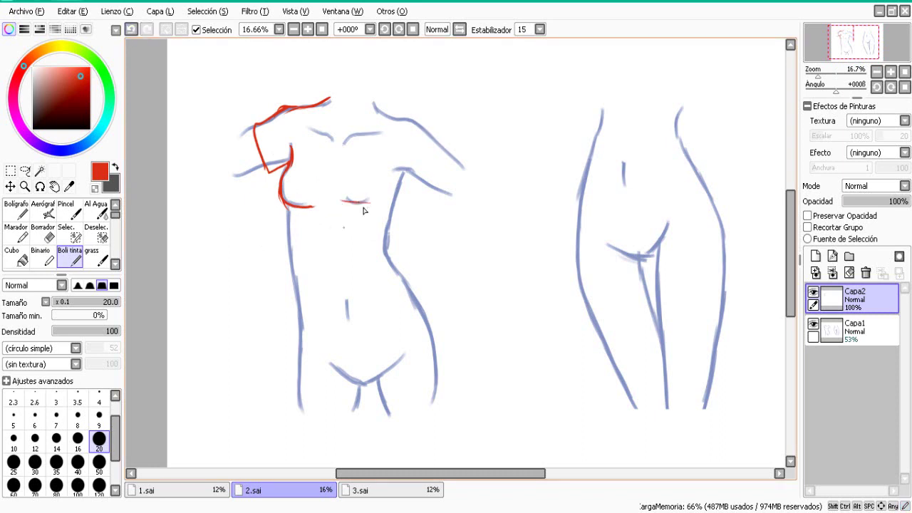
{"action": "left_click", "coordinate": [132, 30]}
Draw the shirt's left side with a diagonal fold line, and a curved bottom hem across the hips.
{"action": "left_click_drag", "start_coordinate": [282, 183], "coordinate": [324, 287]}
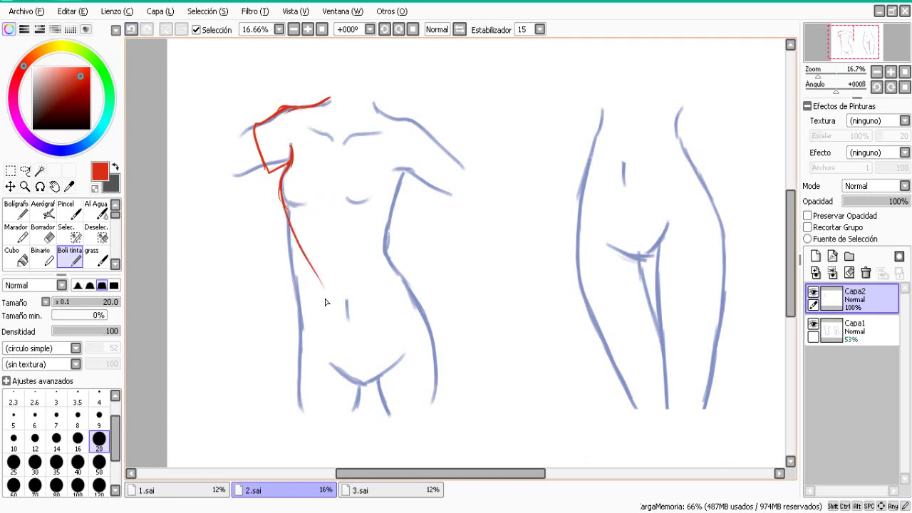
{"action": "left_click_drag", "start_coordinate": [287, 216], "coordinate": [288, 241]}
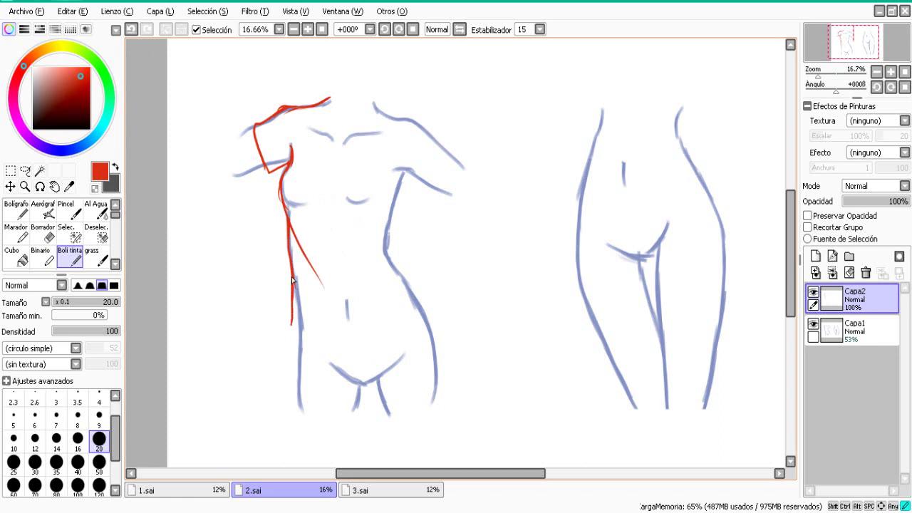
{"action": "mouse_move", "coordinate": [287, 338]}
{"action": "left_mouse_down"}
{"action": "mouse_move", "coordinate": [293, 323]}
{"action": "mouse_move", "coordinate": [306, 346]}
{"action": "mouse_move", "coordinate": [431, 326]}
{"action": "left_mouse_up"}
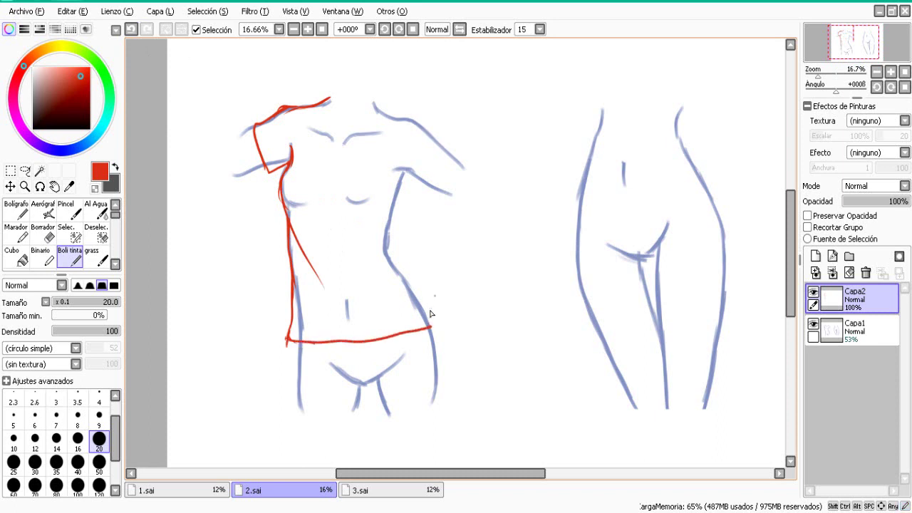
Draw the shirt's right side from the armpit through the waist to the hem, with fold lines radiating from the waist.
{"action": "left_click_drag", "start_coordinate": [404, 171], "coordinate": [394, 243]}
{"action": "left_click_drag", "start_coordinate": [392, 226], "coordinate": [392, 241]}
{"action": "left_click_drag", "start_coordinate": [394, 222], "coordinate": [392, 243]}
{"action": "mouse_move", "coordinate": [395, 220]}
{"action": "left_mouse_down"}
{"action": "mouse_move", "coordinate": [362, 287]}
{"action": "mouse_move", "coordinate": [388, 256]}
{"action": "mouse_move", "coordinate": [372, 292]}
{"action": "left_mouse_up"}
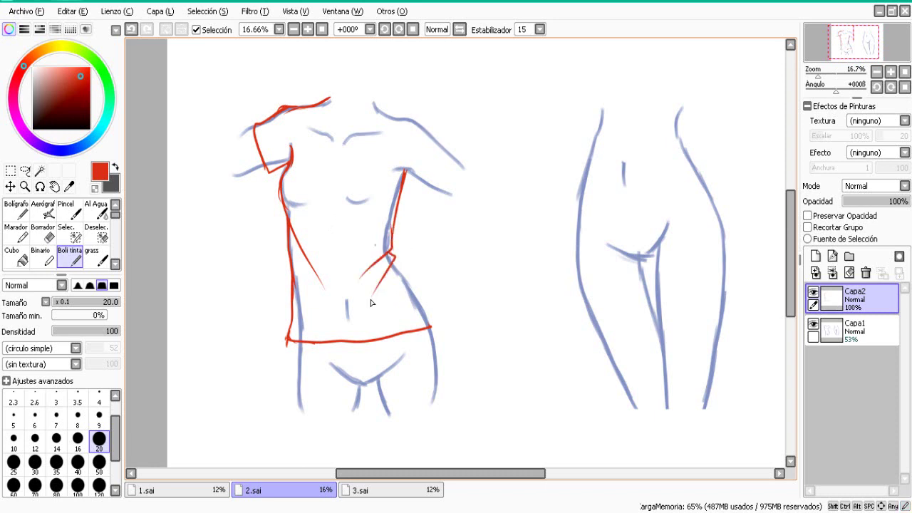
{"action": "left_click_drag", "start_coordinate": [389, 245], "coordinate": [323, 260]}
{"action": "left_click_drag", "start_coordinate": [392, 274], "coordinate": [376, 308]}
{"action": "mouse_move", "coordinate": [391, 260]}
{"action": "left_mouse_down"}
{"action": "mouse_move", "coordinate": [418, 294]}
{"action": "mouse_move", "coordinate": [422, 328]}
{"action": "left_mouse_up"}
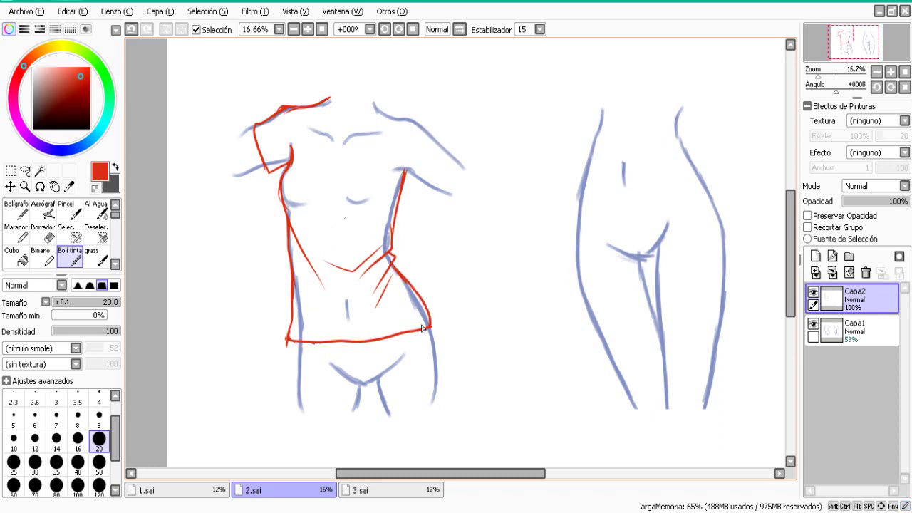
Draw a short crease below the chest and outline the shirt's right shoulder and short sleeve.
{"action": "left_click_drag", "start_coordinate": [348, 218], "coordinate": [380, 218]}
{"action": "scroll", "coordinate": [381, 214], "scroll_direction": "up", "scroll_amount": 1}
{"action": "left_click_drag", "start_coordinate": [447, 187], "coordinate": [432, 225]}
{"action": "left_click_drag", "start_coordinate": [405, 205], "coordinate": [424, 229]}
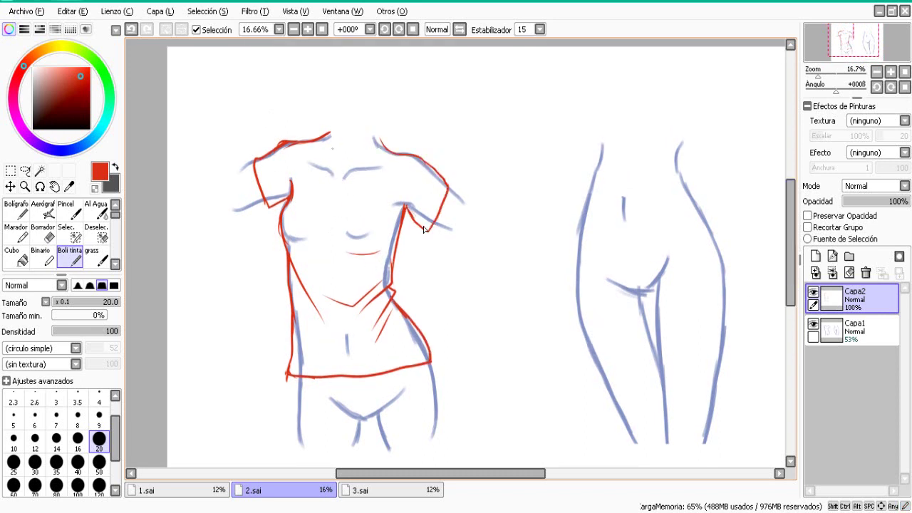
Draw the shirt's rounded double-line neckline between the shoulders.
{"action": "mouse_move", "coordinate": [310, 140]}
{"action": "left_mouse_down"}
{"action": "mouse_move", "coordinate": [335, 178]}
{"action": "mouse_move", "coordinate": [386, 147]}
{"action": "mouse_move", "coordinate": [382, 163]}
{"action": "mouse_move", "coordinate": [387, 149]}
{"action": "left_mouse_up"}
{"action": "scroll", "coordinate": [786, 284], "scroll_direction": "down", "scroll_amount": 1}
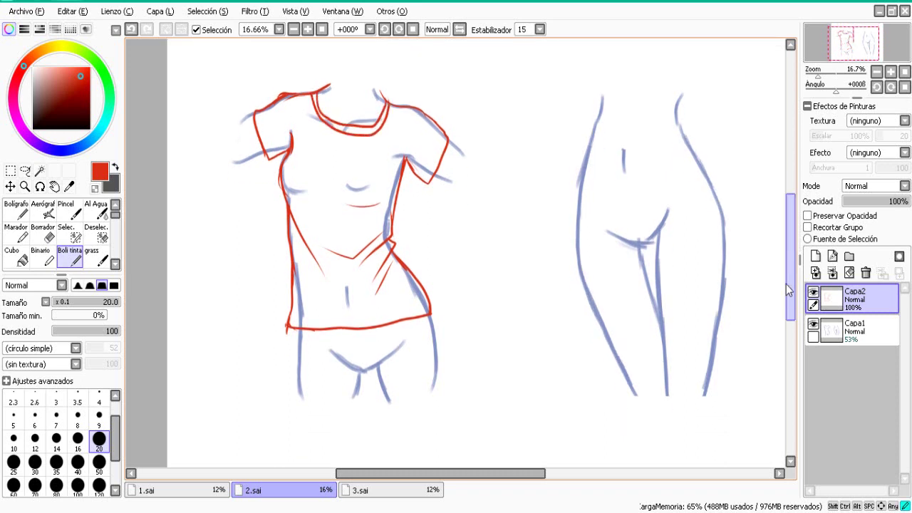
{"action": "left_click_drag", "start_coordinate": [402, 472], "coordinate": [455, 471]}
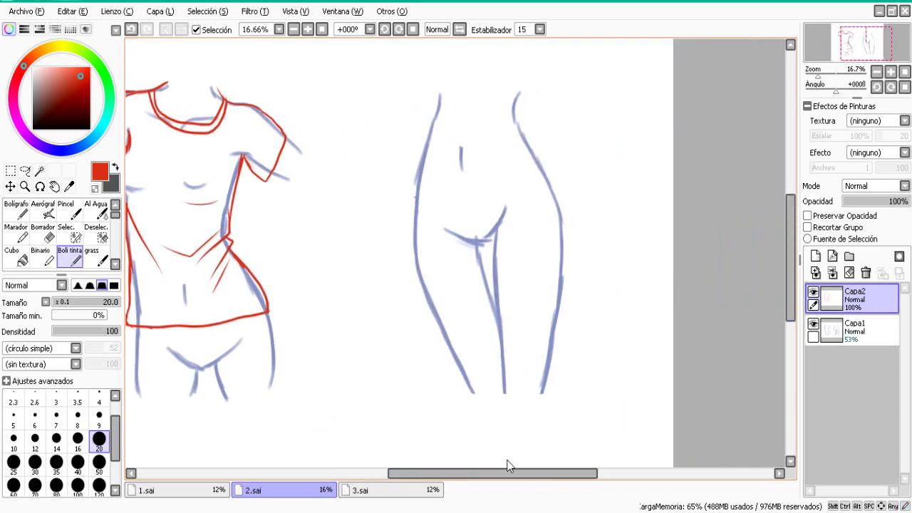
Draw a curved double-line waistband across the second figure's hips, and the trousers' left outer leg with creases at the knee.
{"action": "mouse_move", "coordinate": [429, 186]}
{"action": "left_mouse_down"}
{"action": "mouse_move", "coordinate": [481, 170]}
{"action": "mouse_move", "coordinate": [553, 187]}
{"action": "left_mouse_up"}
{"action": "left_click_drag", "start_coordinate": [788, 257], "coordinate": [788, 269]}
{"action": "left_click_drag", "start_coordinate": [417, 165], "coordinate": [419, 239]}
{"action": "left_click_drag", "start_coordinate": [416, 197], "coordinate": [451, 329]}
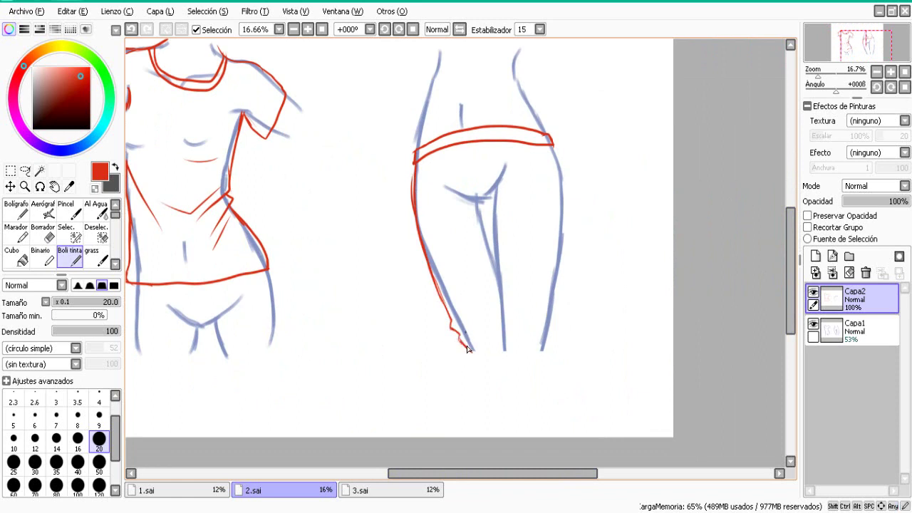
{"action": "mouse_move", "coordinate": [460, 333]}
{"action": "left_mouse_down"}
{"action": "mouse_move", "coordinate": [484, 344]}
{"action": "mouse_move", "coordinate": [487, 336]}
{"action": "left_mouse_up"}
Draw the trousers' two inner leg lines with knee creases, and the right outer leg from waistband to knee.
{"action": "left_click_drag", "start_coordinate": [479, 202], "coordinate": [488, 243]}
{"action": "left_click_drag", "start_coordinate": [480, 203], "coordinate": [497, 280]}
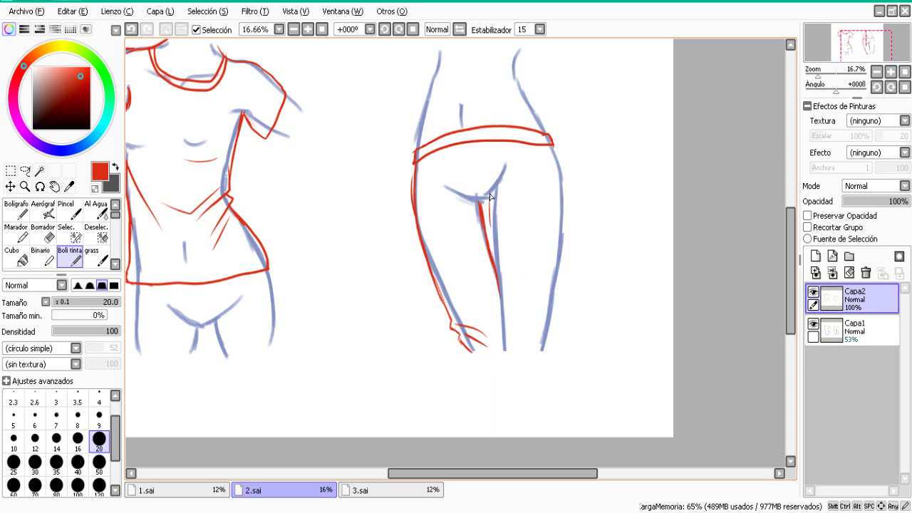
{"action": "left_click_drag", "start_coordinate": [490, 198], "coordinate": [494, 248]}
{"action": "mouse_move", "coordinate": [491, 217]}
{"action": "left_mouse_down"}
{"action": "mouse_move", "coordinate": [501, 328]}
{"action": "mouse_move", "coordinate": [526, 346]}
{"action": "left_mouse_up"}
{"action": "mouse_move", "coordinate": [510, 315]}
{"action": "left_mouse_down"}
{"action": "mouse_move", "coordinate": [534, 341]}
{"action": "mouse_move", "coordinate": [503, 344]}
{"action": "mouse_move", "coordinate": [503, 352]}
{"action": "left_mouse_up"}
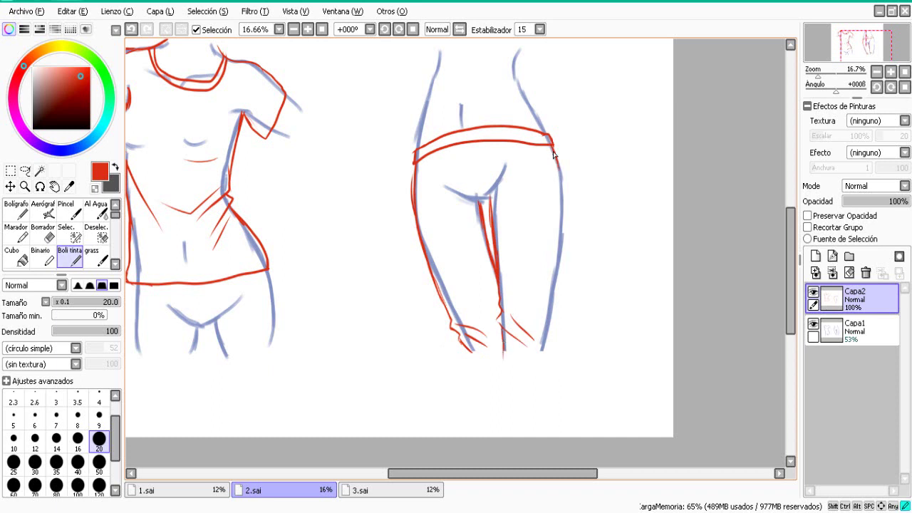
{"action": "left_click_drag", "start_coordinate": [560, 246], "coordinate": [540, 347]}
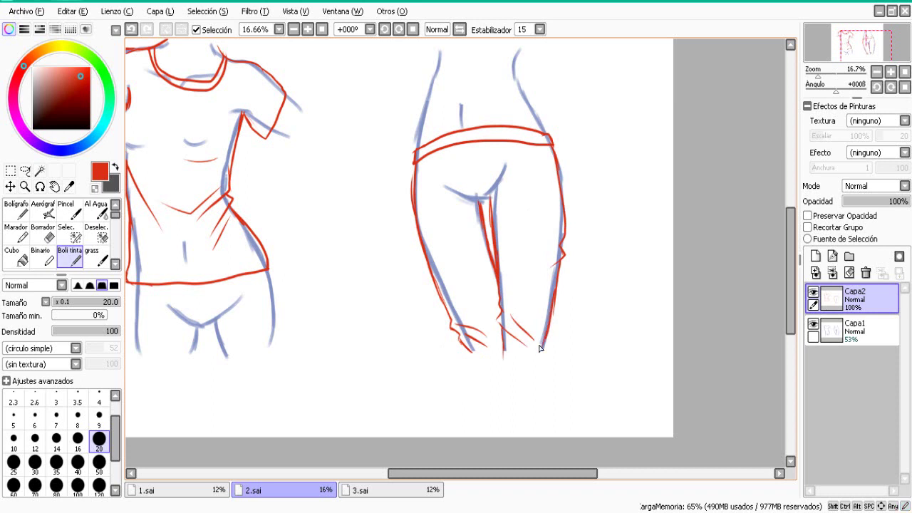
Draw the trousers' fly below the waistband and crease lines radiating from the crotch.
{"action": "left_click_drag", "start_coordinate": [475, 202], "coordinate": [480, 203]}
{"action": "mouse_move", "coordinate": [465, 145]}
{"action": "left_mouse_down"}
{"action": "mouse_move", "coordinate": [492, 214]}
{"action": "mouse_move", "coordinate": [487, 190]}
{"action": "mouse_move", "coordinate": [526, 154]}
{"action": "left_mouse_up"}
{"action": "left_click_drag", "start_coordinate": [488, 201], "coordinate": [527, 158]}
{"action": "mouse_move", "coordinate": [472, 202]}
{"action": "left_mouse_down"}
{"action": "mouse_move", "coordinate": [436, 181]}
{"action": "mouse_move", "coordinate": [446, 202]}
{"action": "mouse_move", "coordinate": [491, 187]}
{"action": "mouse_move", "coordinate": [448, 229]}
{"action": "mouse_move", "coordinate": [482, 243]}
{"action": "mouse_move", "coordinate": [516, 226]}
{"action": "mouse_move", "coordinate": [513, 251]}
{"action": "left_mouse_up"}
{"action": "left_click_drag", "start_coordinate": [479, 155], "coordinate": [480, 155]}
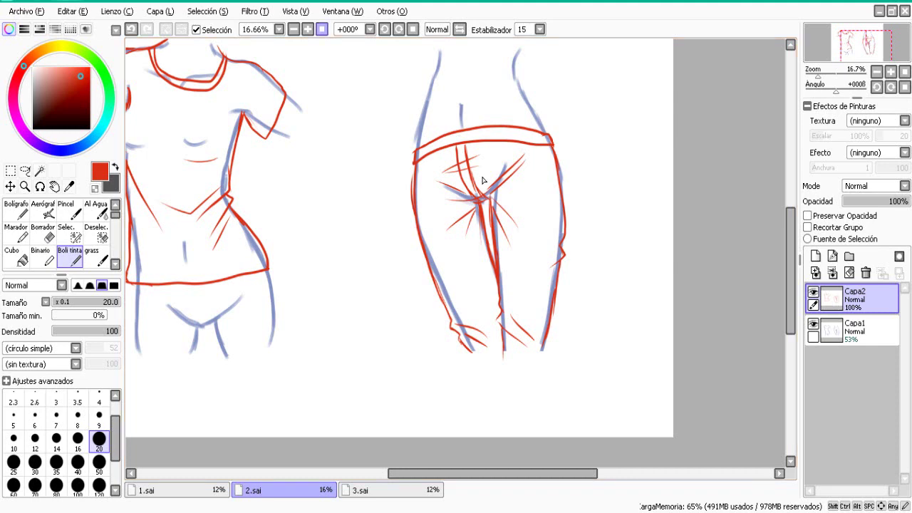
{"action": "left_click", "coordinate": [323, 30]}
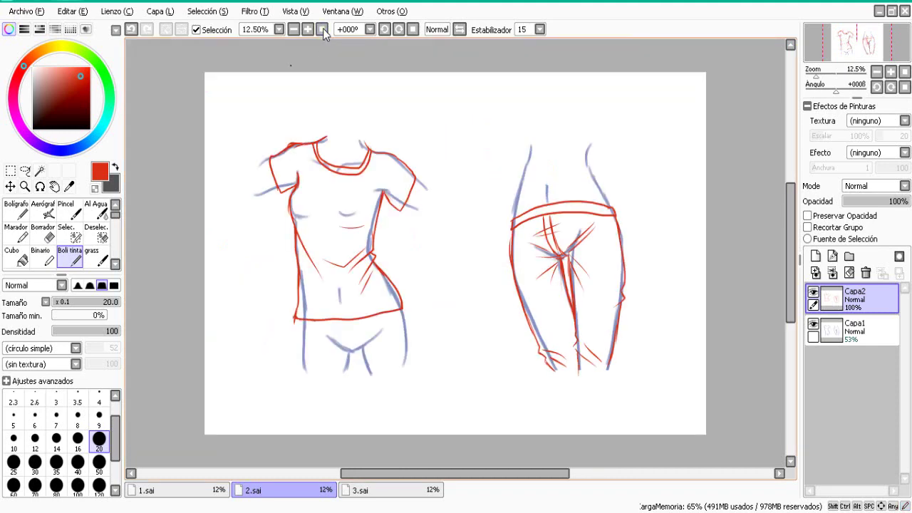
{"action": "left_click", "coordinate": [307, 30]}
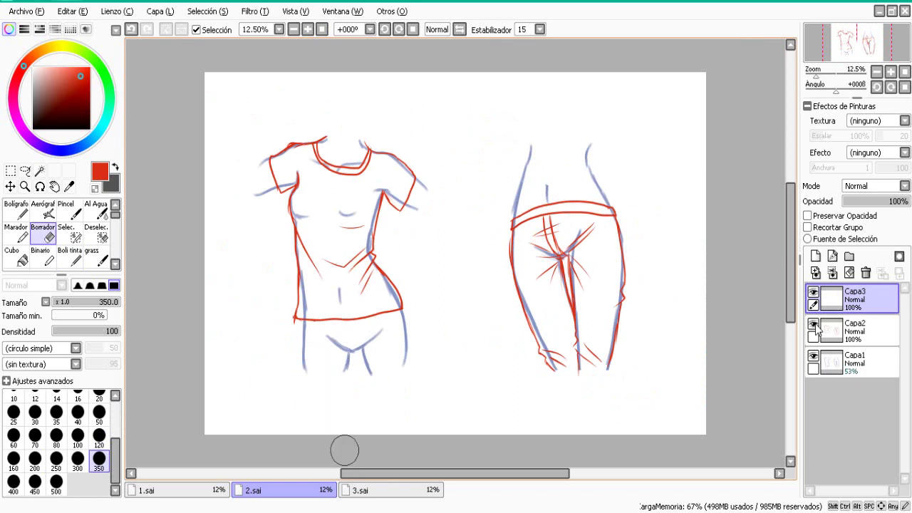
Switch to the 3.sai document and choose a fully saturated yellow for the Boli tinta brush.
{"action": "left_click", "coordinate": [385, 492]}
{"action": "left_click_drag", "start_coordinate": [413, 474], "coordinate": [421, 476]}
{"action": "right_click", "coordinate": [385, 384]}
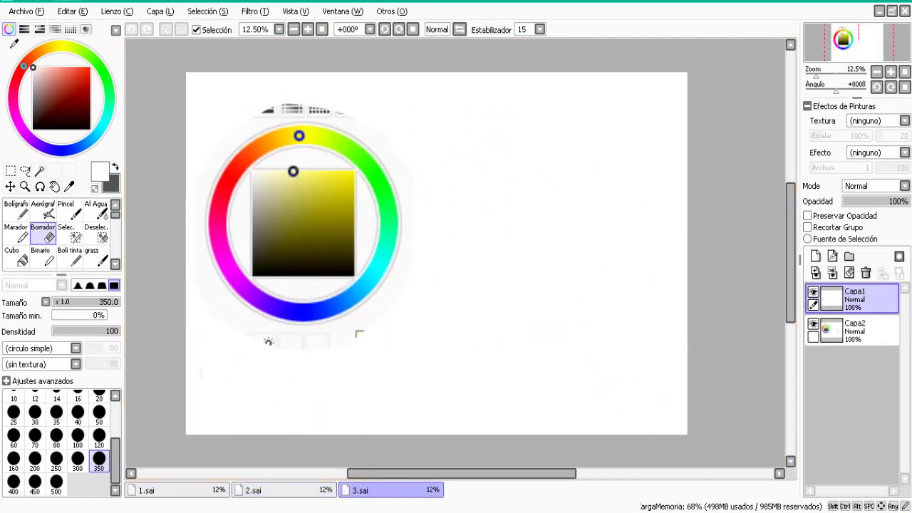
{"action": "left_click", "coordinate": [75, 260]}
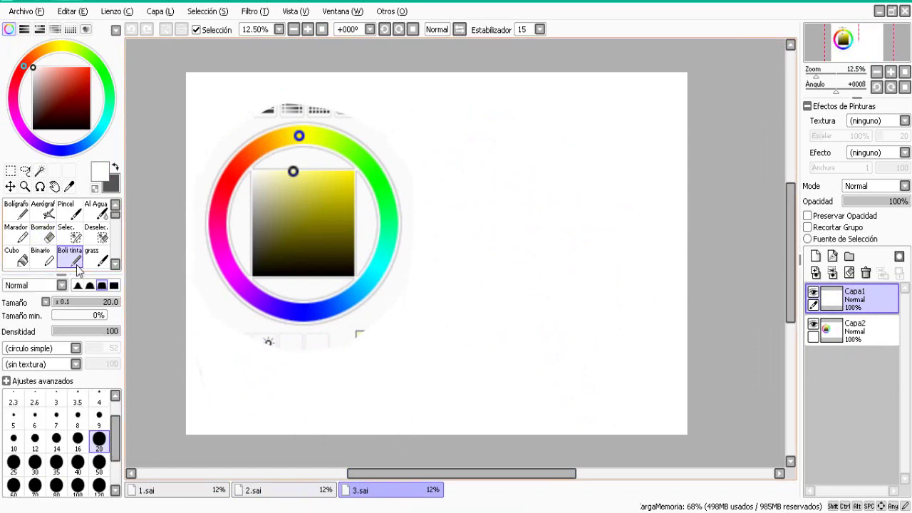
{"action": "key", "text": "XF86AudioLowerVolume"}
{"action": "key", "text": "XF86AudioLowerVolume"}
{"action": "left_click", "coordinate": [61, 47]}
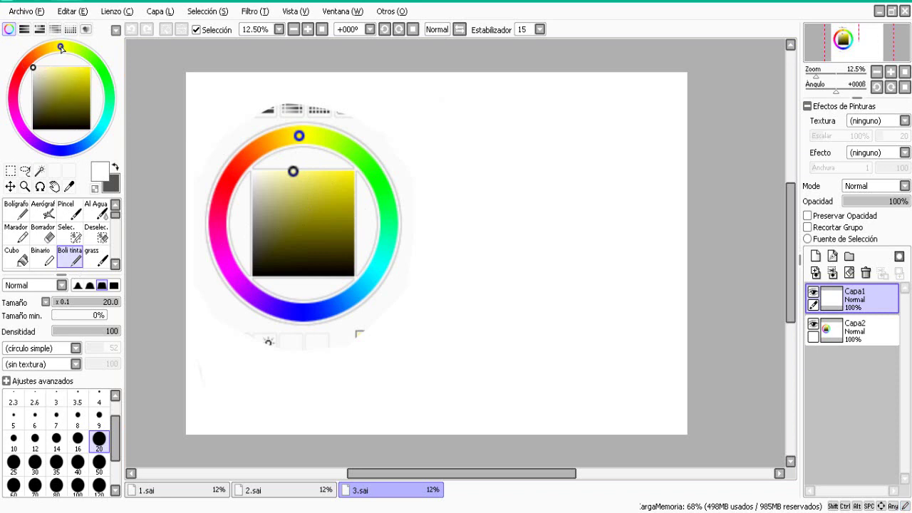
{"action": "left_click_drag", "start_coordinate": [61, 69], "coordinate": [104, 66]}
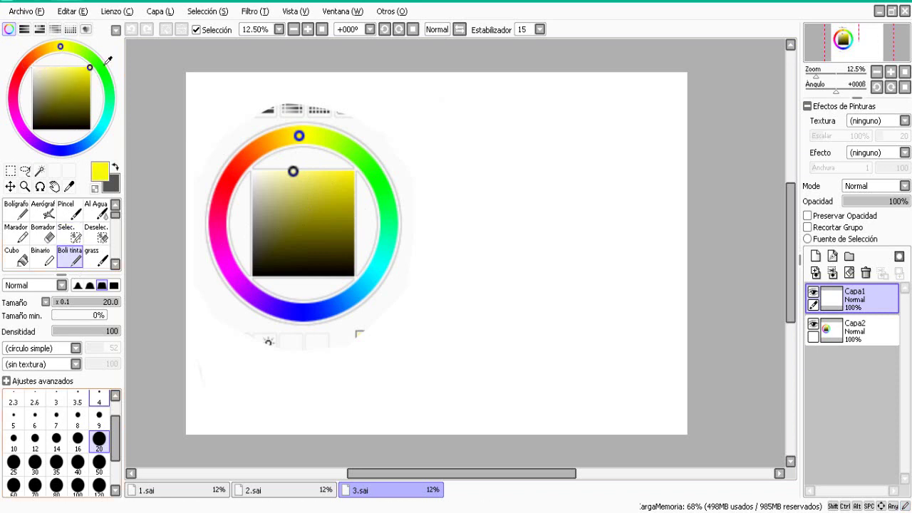
Paint a solid yellow circle to the right of the color wheel image with the Boli tinta brush at size 350.
{"action": "left_click", "coordinate": [100, 464]}
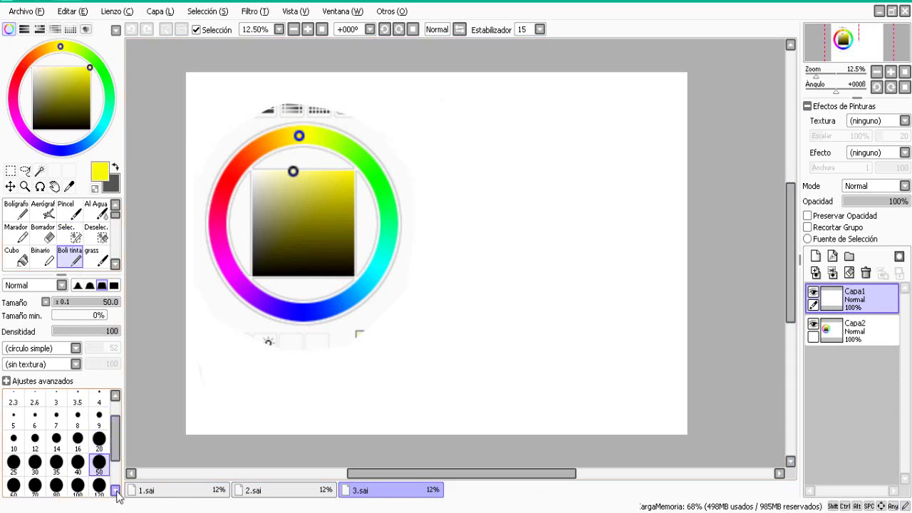
{"action": "left_click", "coordinate": [116, 492]}
{"action": "left_click", "coordinate": [100, 462]}
{"action": "left_click", "coordinate": [48, 237]}
{"action": "left_click", "coordinate": [70, 257]}
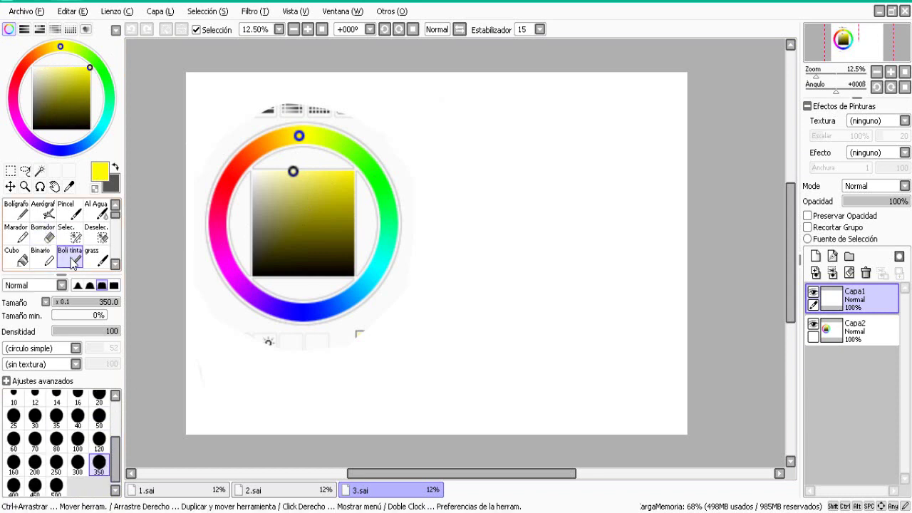
{"action": "left_click_drag", "start_coordinate": [475, 147], "coordinate": [489, 137]}
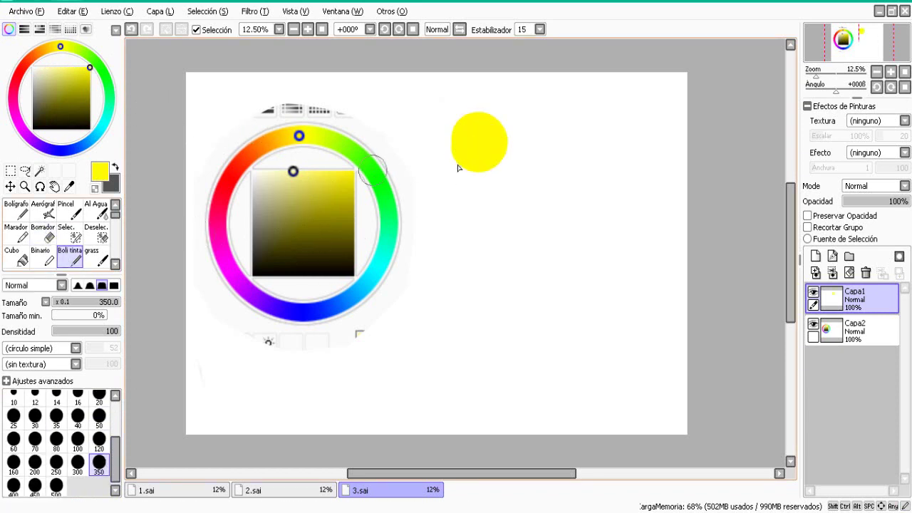
Circle the saturated yellow corner of the pictured color square in white with brush size 20.
{"action": "left_click_drag", "start_coordinate": [50, 83], "coordinate": [3, 37]}
{"action": "left_click", "coordinate": [104, 399]}
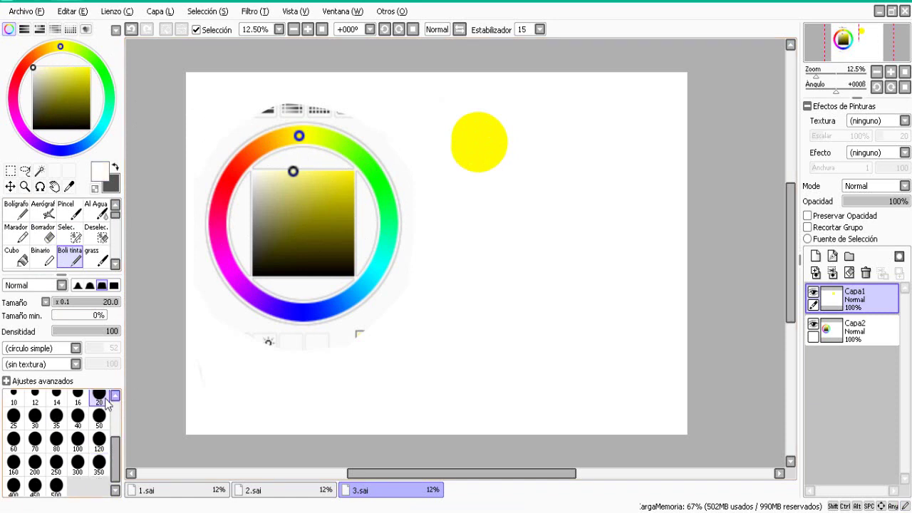
{"action": "left_click_drag", "start_coordinate": [350, 164], "coordinate": [334, 243]}
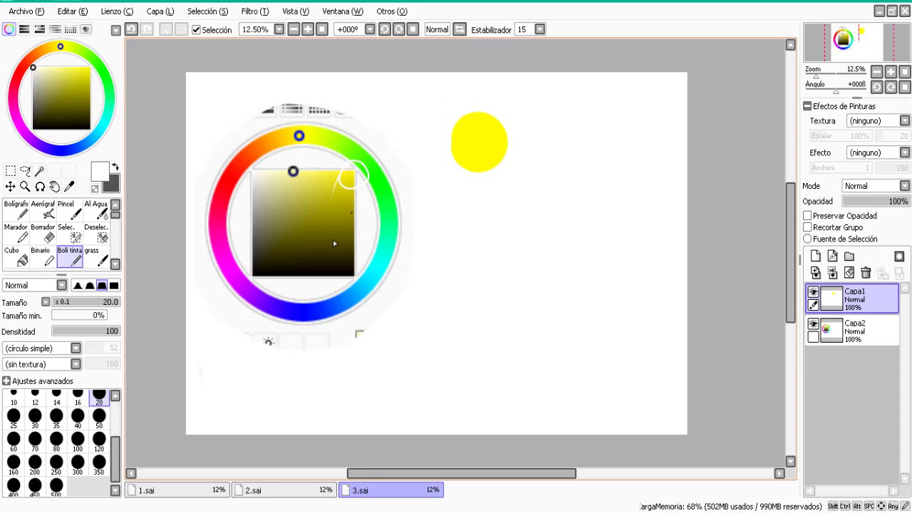
Paint a pale yellow circle beside the bright yellow one, using a less saturated tone of it at brush size 350.
{"action": "left_click", "coordinate": [482, 143], "text": "alt"}
{"action": "left_click", "coordinate": [100, 439]}
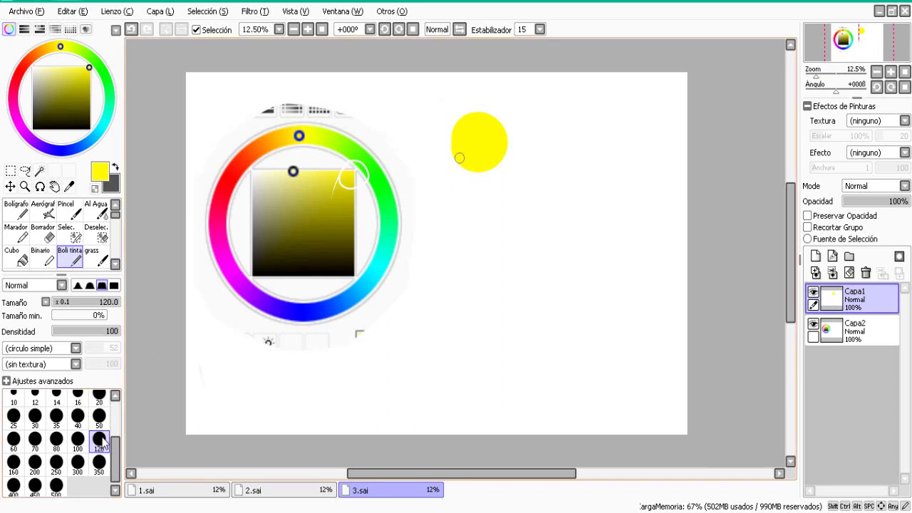
{"action": "left_click", "coordinate": [100, 461]}
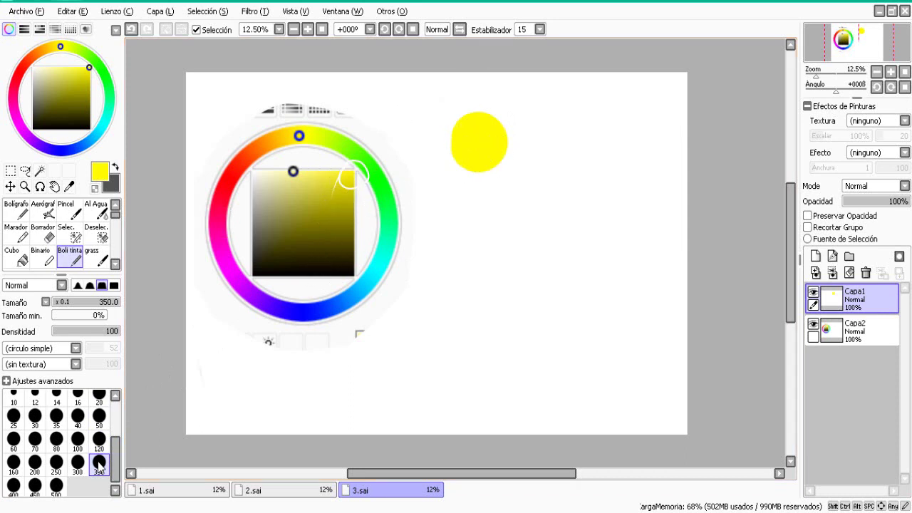
{"action": "left_click_drag", "start_coordinate": [79, 75], "coordinate": [60, 69]}
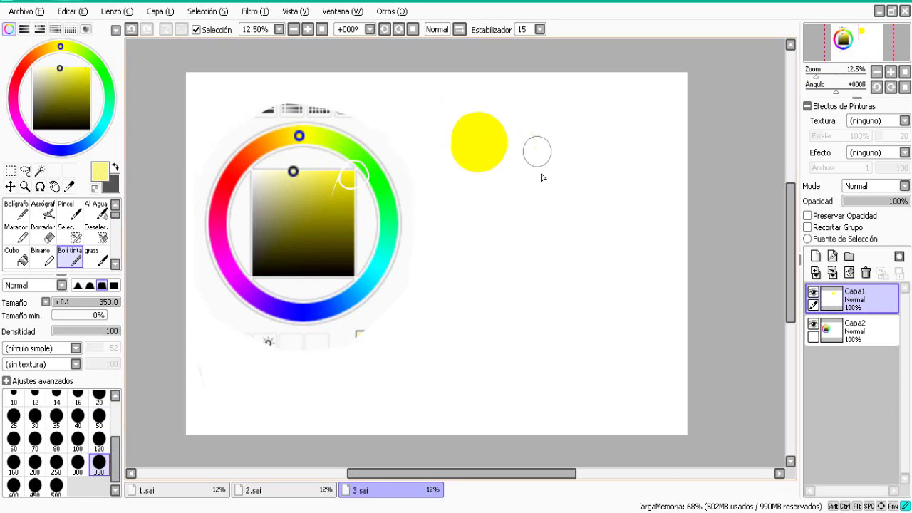
{"action": "left_click_drag", "start_coordinate": [550, 139], "coordinate": [567, 133]}
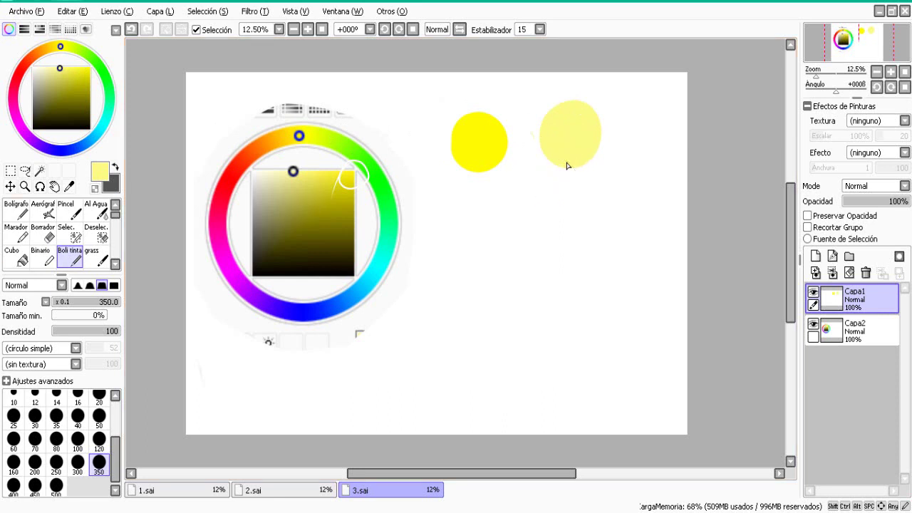
Erase the white mark on the color square, and draw curved white arrows from yellow down both sides of the hue ring at brush size 20.
{"action": "left_click_drag", "start_coordinate": [47, 84], "coordinate": [16, 61]}
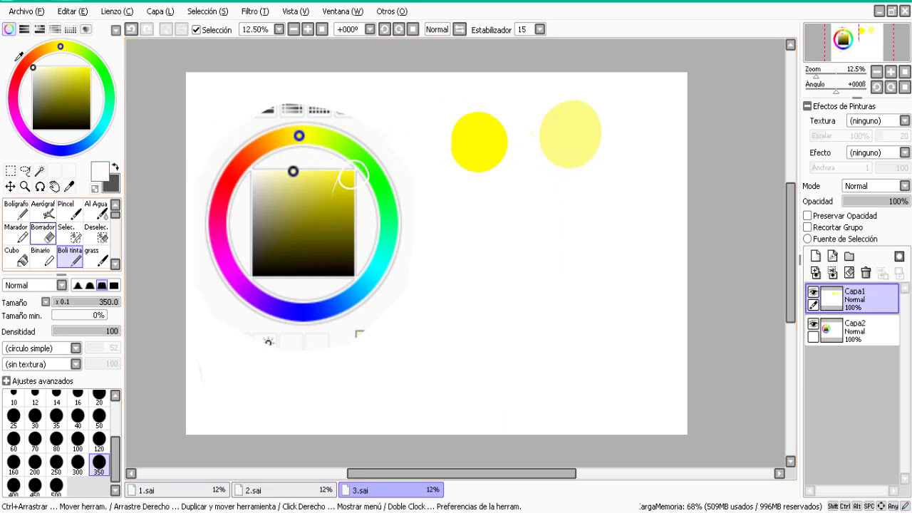
{"action": "left_click", "coordinate": [49, 232]}
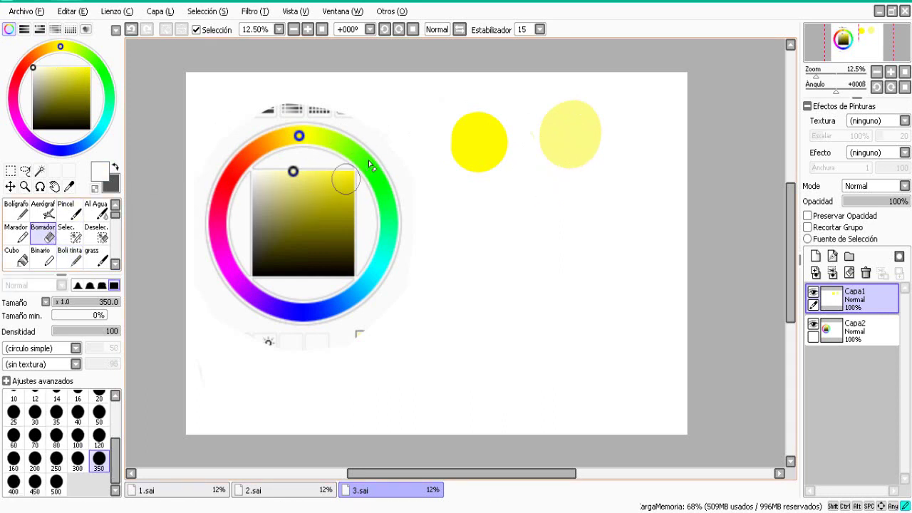
{"action": "left_click", "coordinate": [74, 255]}
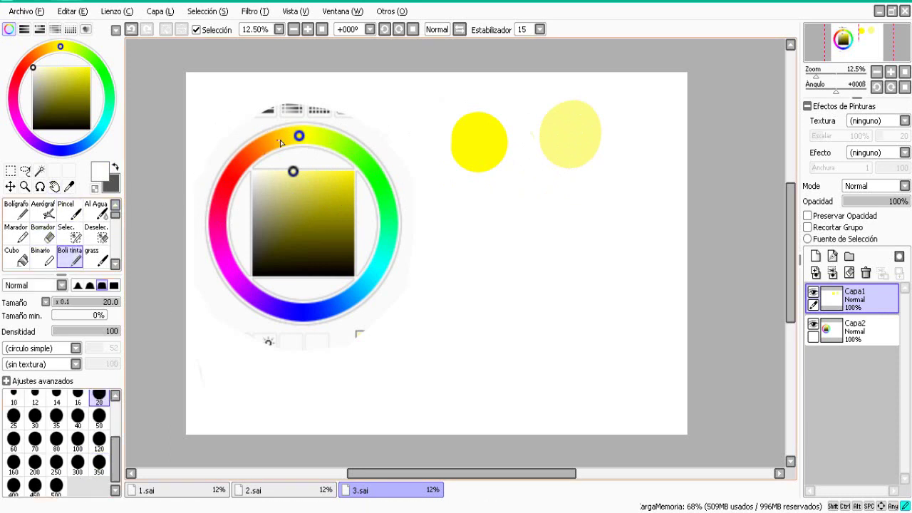
{"action": "left_click", "coordinate": [130, 32]}
{"action": "left_click", "coordinate": [131, 31]}
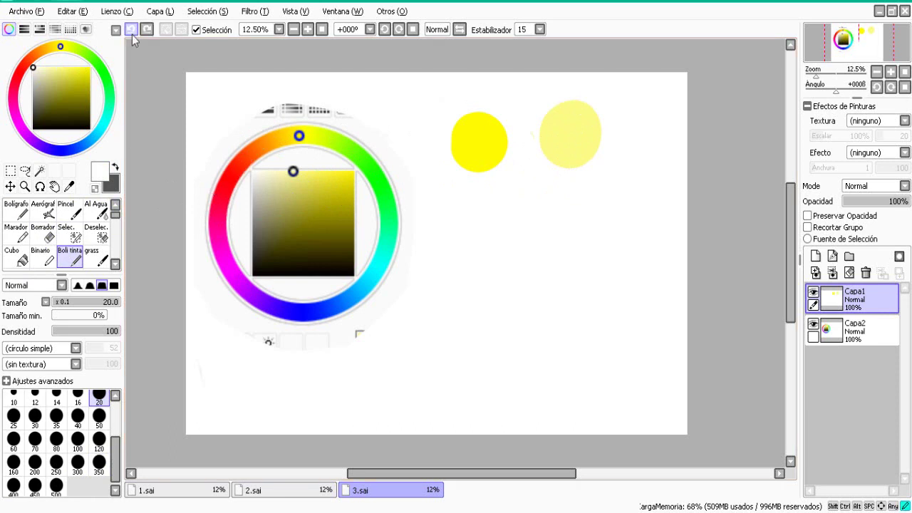
{"action": "mouse_move", "coordinate": [282, 137]}
{"action": "left_mouse_down"}
{"action": "mouse_move", "coordinate": [234, 173]}
{"action": "mouse_move", "coordinate": [219, 214]}
{"action": "mouse_move", "coordinate": [218, 246]}
{"action": "mouse_move", "coordinate": [246, 285]}
{"action": "left_mouse_up"}
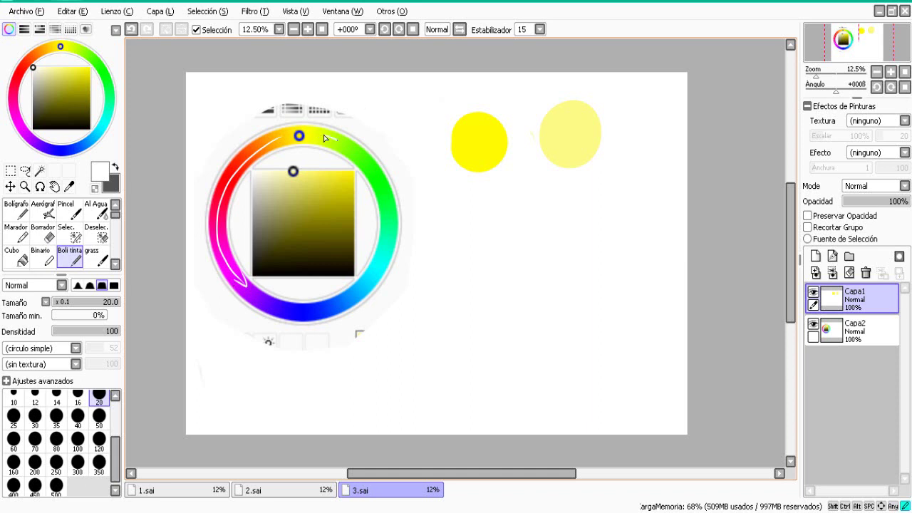
{"action": "left_click_drag", "start_coordinate": [324, 137], "coordinate": [350, 303]}
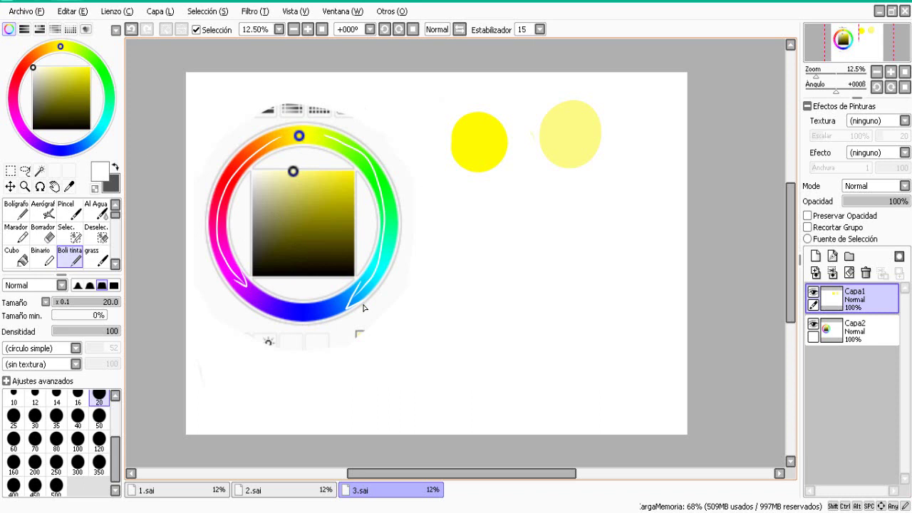
Shade the right side of the pale yellow circle with a light orange at brush size 350, redoing the stroke in a slightly more saturated tone.
{"action": "left_click", "coordinate": [573, 148], "text": "alt"}
{"action": "left_click", "coordinate": [59, 46]}
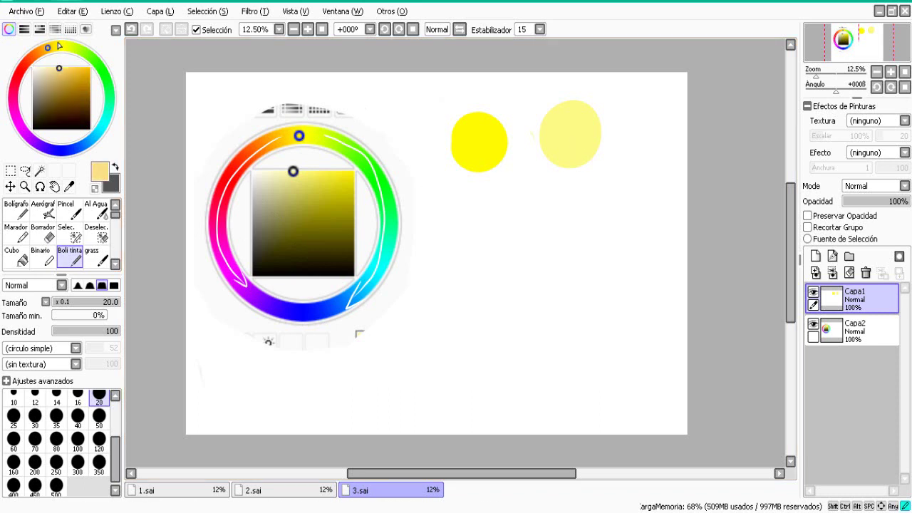
{"action": "left_click", "coordinate": [62, 71]}
{"action": "left_click", "coordinate": [99, 440]}
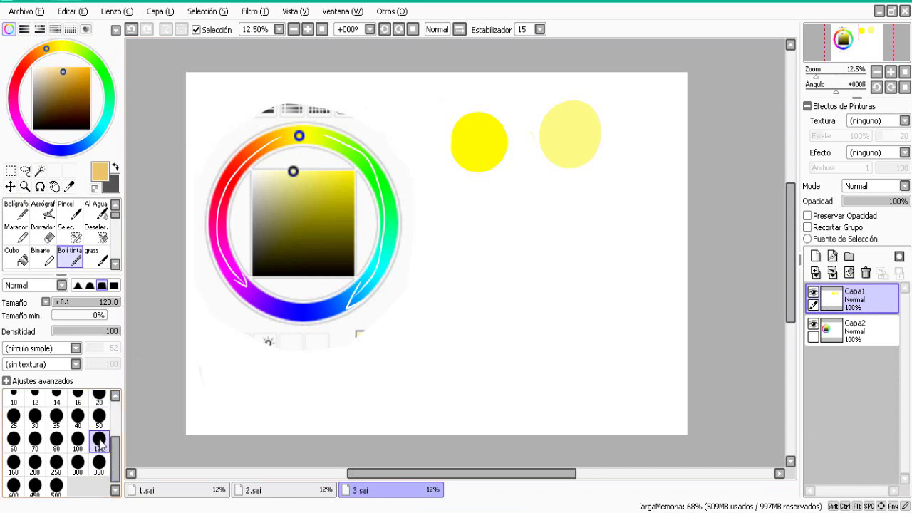
{"action": "left_click", "coordinate": [99, 463]}
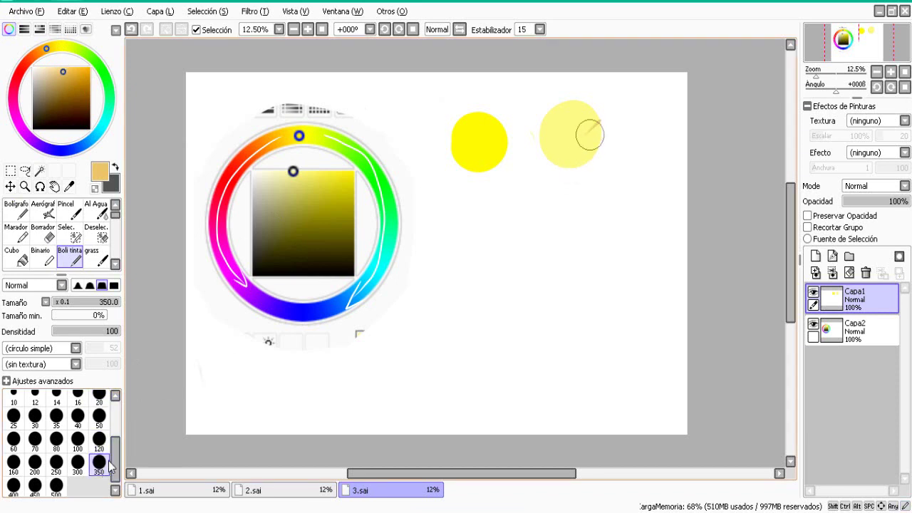
{"action": "left_click_drag", "start_coordinate": [589, 136], "coordinate": [599, 134]}
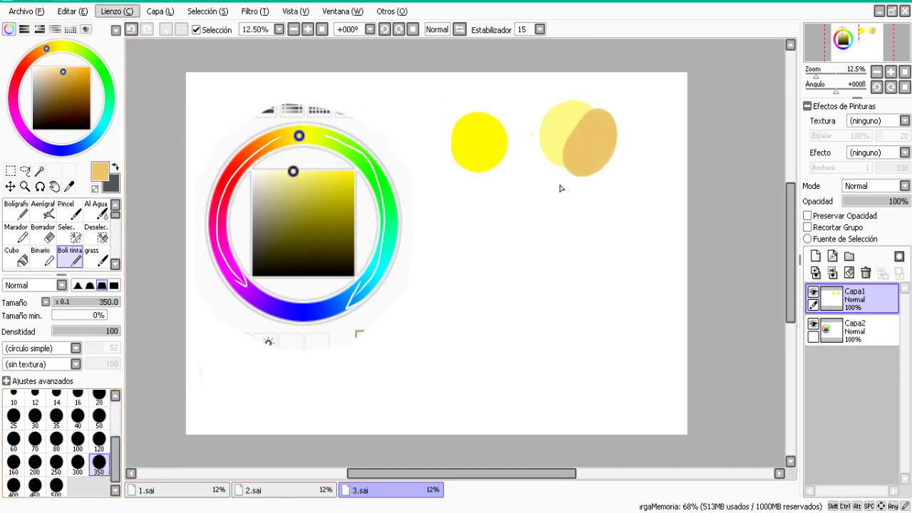
{"action": "left_click", "coordinate": [130, 30]}
{"action": "left_click", "coordinate": [67, 70]}
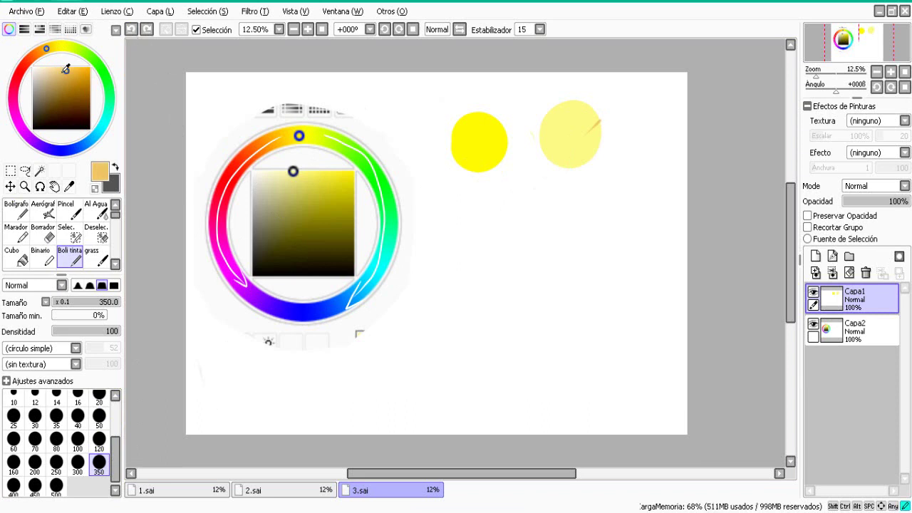
{"action": "left_click_drag", "start_coordinate": [599, 125], "coordinate": [574, 148]}
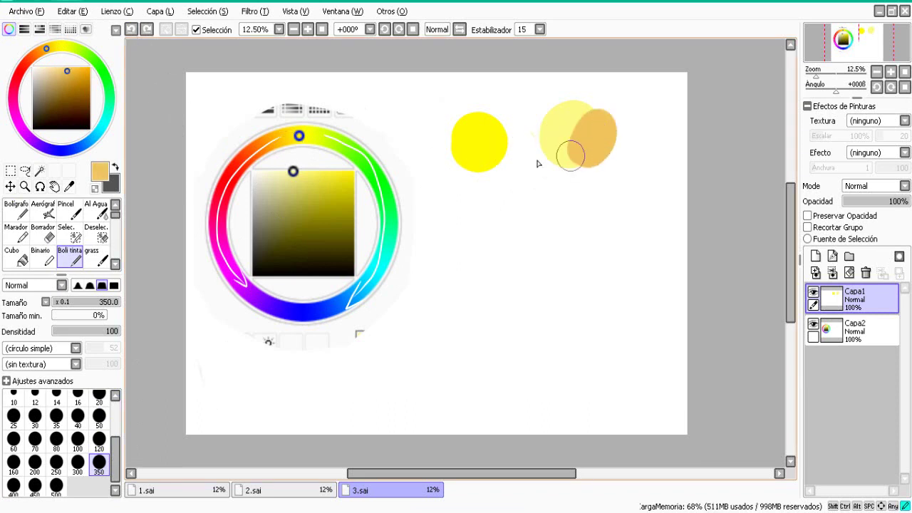
Shade the lower right of the bright yellow circle with a dark olive tone of the same yellow hue.
{"action": "left_click", "coordinate": [488, 139], "text": "alt"}
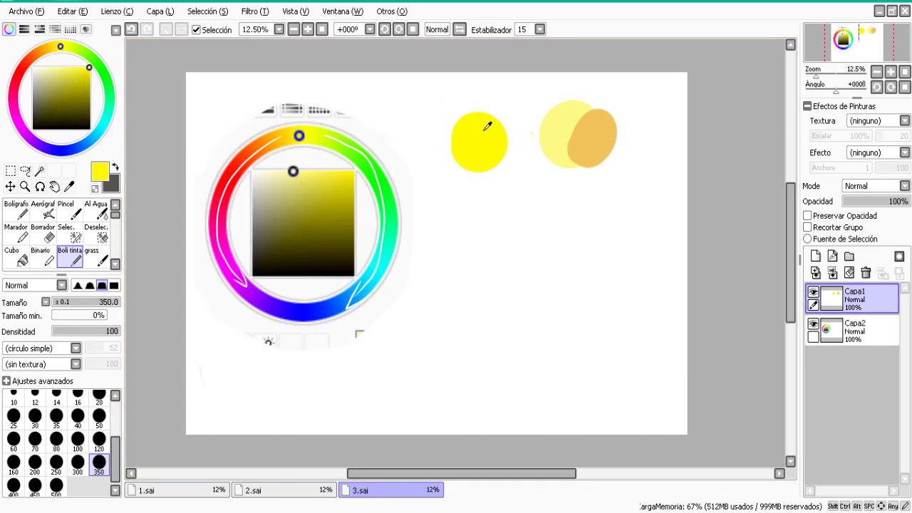
{"action": "left_click_drag", "start_coordinate": [89, 68], "coordinate": [84, 92]}
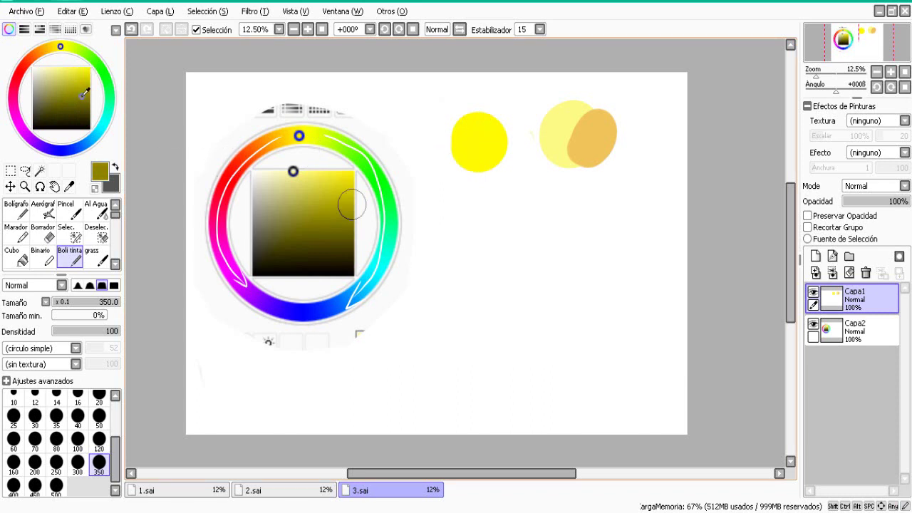
{"action": "left_click_drag", "start_coordinate": [506, 143], "coordinate": [494, 153]}
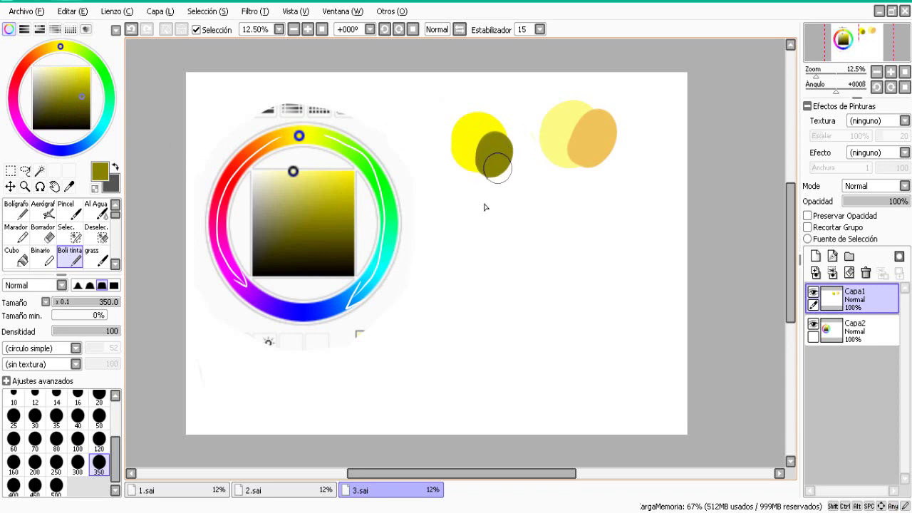
Cover the bright yellow circle's olive shadow with solid black, and airbrush soft black shading around it at size 500.
{"action": "left_click_drag", "start_coordinate": [70, 99], "coordinate": [33, 129]}
{"action": "left_click_drag", "start_coordinate": [500, 146], "coordinate": [493, 161]}
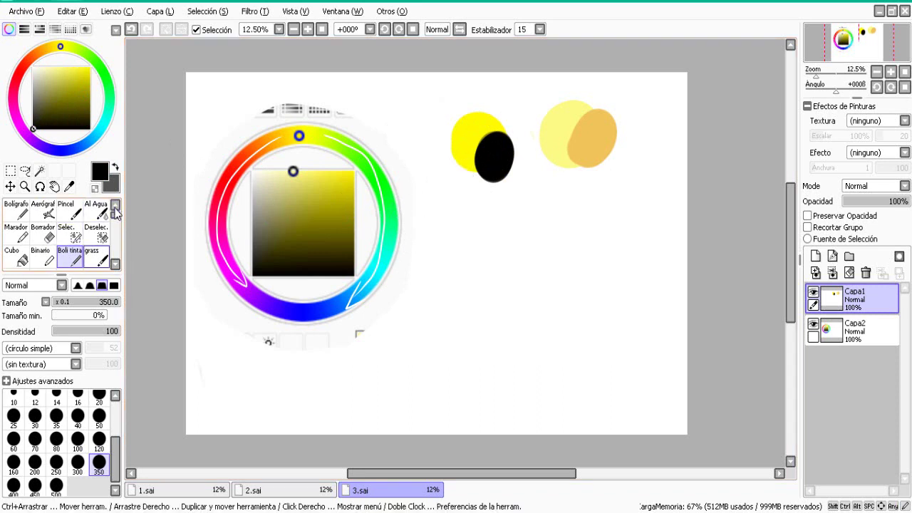
{"action": "left_click", "coordinate": [55, 218]}
{"action": "mouse_move", "coordinate": [517, 132]}
{"action": "left_mouse_down"}
{"action": "mouse_move", "coordinate": [462, 174]}
{"action": "mouse_move", "coordinate": [491, 154]}
{"action": "left_mouse_up"}
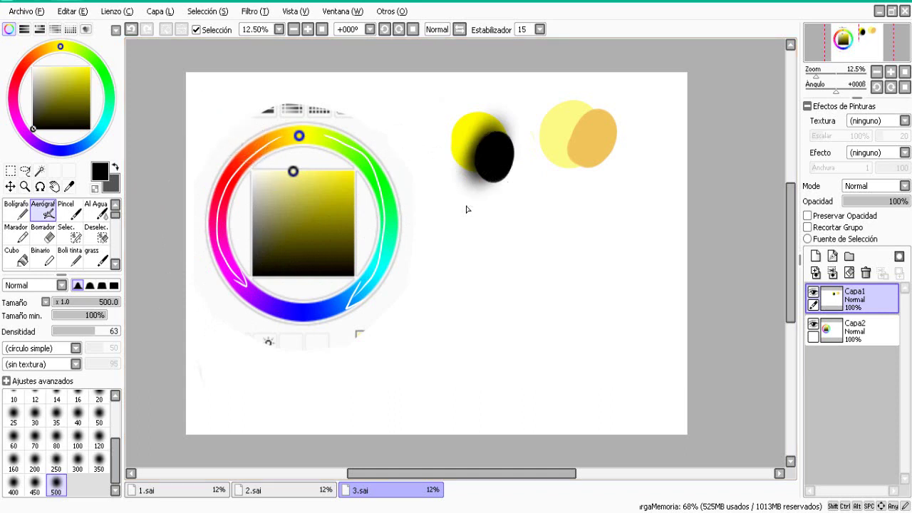
Paint a red-orange circle below the bright yellow one with the ink pen at brush size 350.
{"action": "left_click_drag", "start_coordinate": [47, 47], "coordinate": [27, 61]}
{"action": "left_click", "coordinate": [77, 259]}
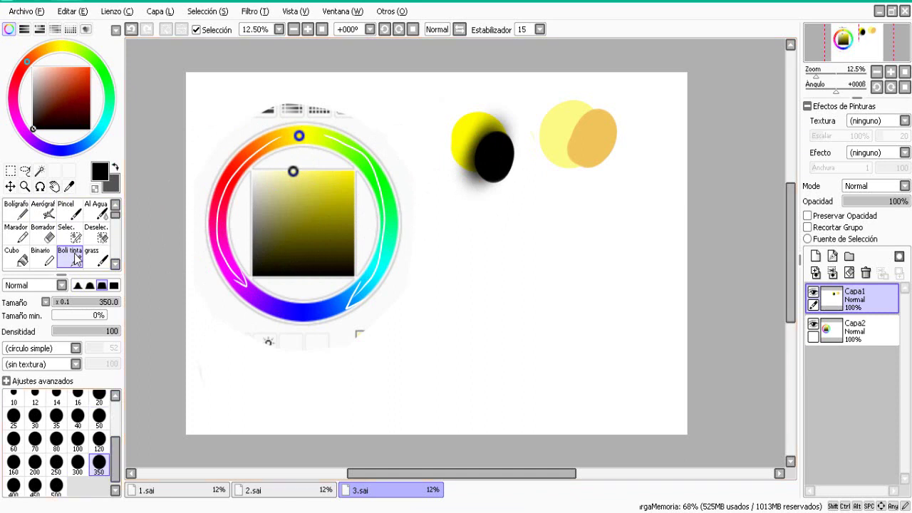
{"action": "left_click", "coordinate": [80, 84]}
{"action": "mouse_move", "coordinate": [464, 226]}
{"action": "left_mouse_down"}
{"action": "mouse_move", "coordinate": [479, 229]}
{"action": "mouse_move", "coordinate": [470, 248]}
{"action": "left_mouse_up"}
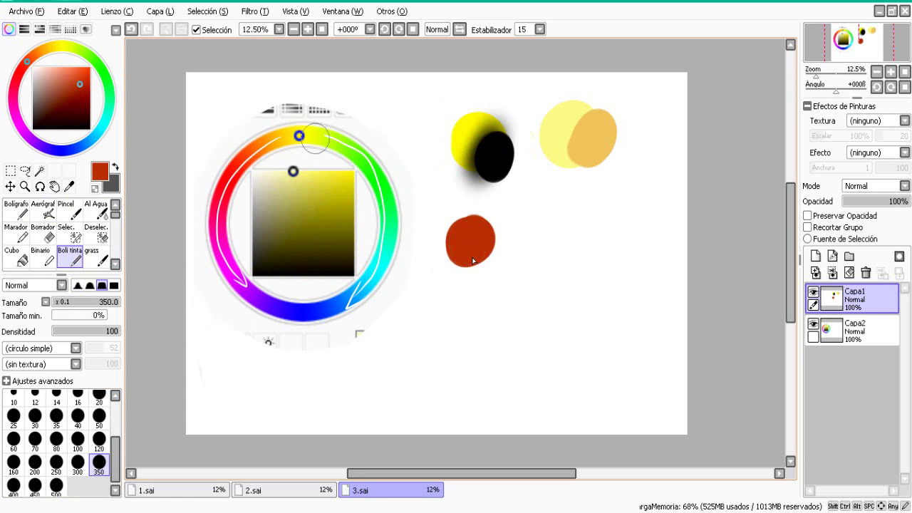
{"action": "left_click_drag", "start_coordinate": [464, 221], "coordinate": [460, 265]}
Shade the right side of the red-orange circle with a darker crimson tone shifted toward pink on the hue ring.
{"action": "left_click", "coordinate": [15, 84]}
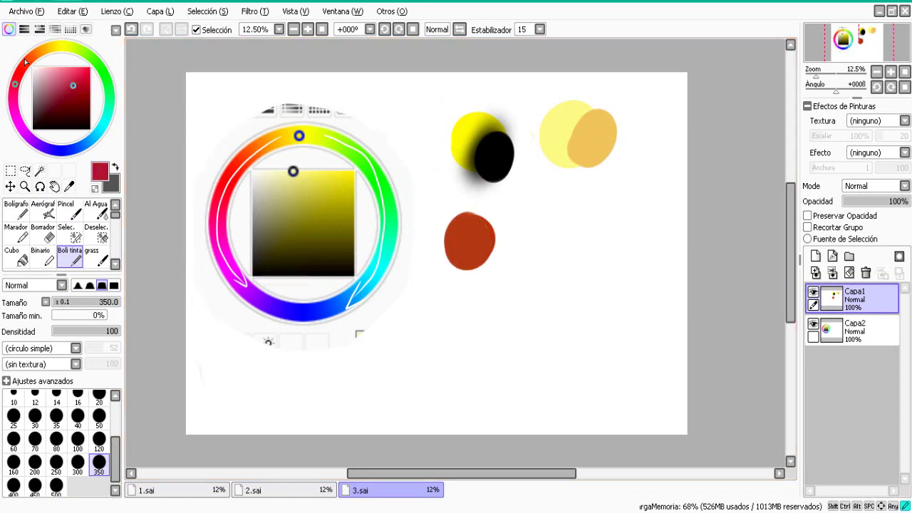
{"action": "left_click", "coordinate": [70, 94]}
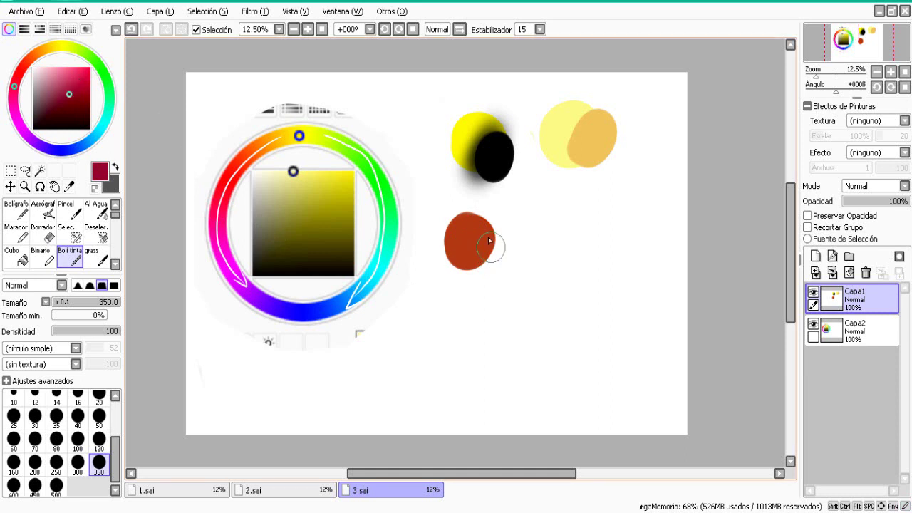
{"action": "left_click_drag", "start_coordinate": [489, 240], "coordinate": [493, 255]}
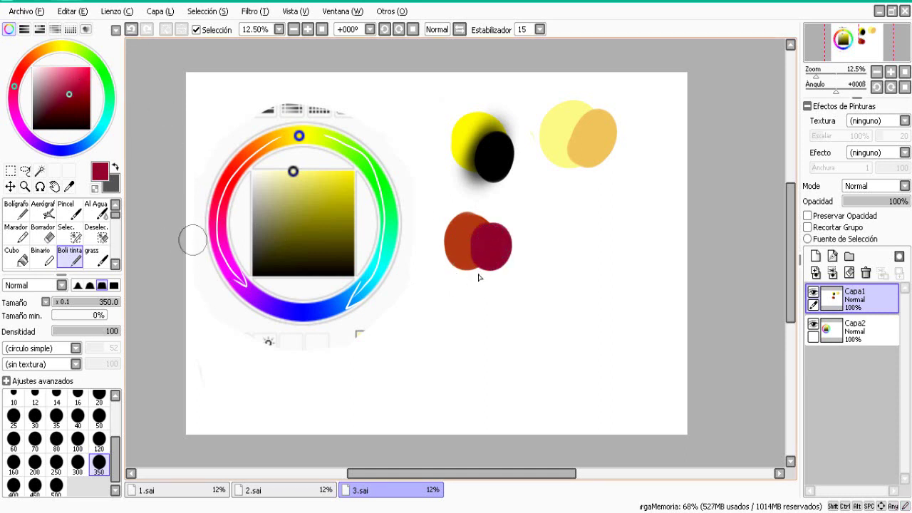
Paint a dark magenta circle beside the red-orange pair, and shade its lower right with a darker purple.
{"action": "left_click", "coordinate": [14, 105]}
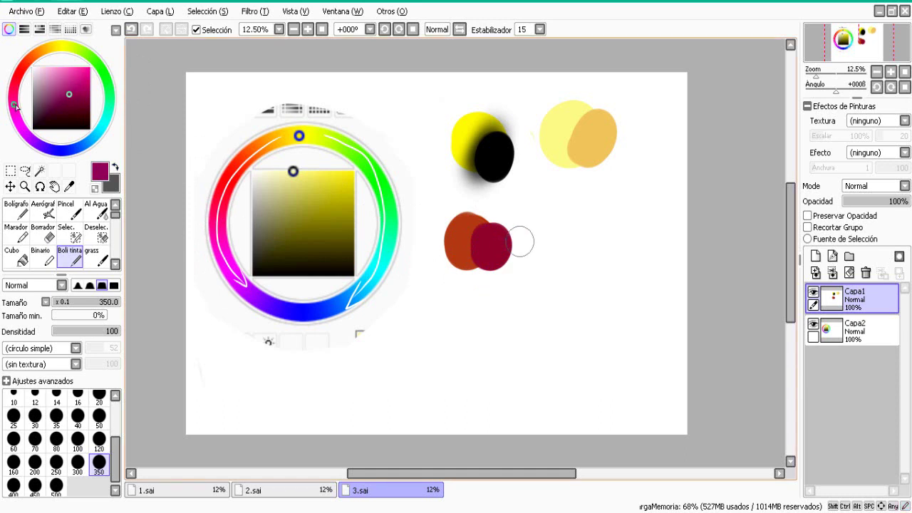
{"action": "left_click_drag", "start_coordinate": [563, 217], "coordinate": [571, 231]}
{"action": "left_click", "coordinate": [18, 127]}
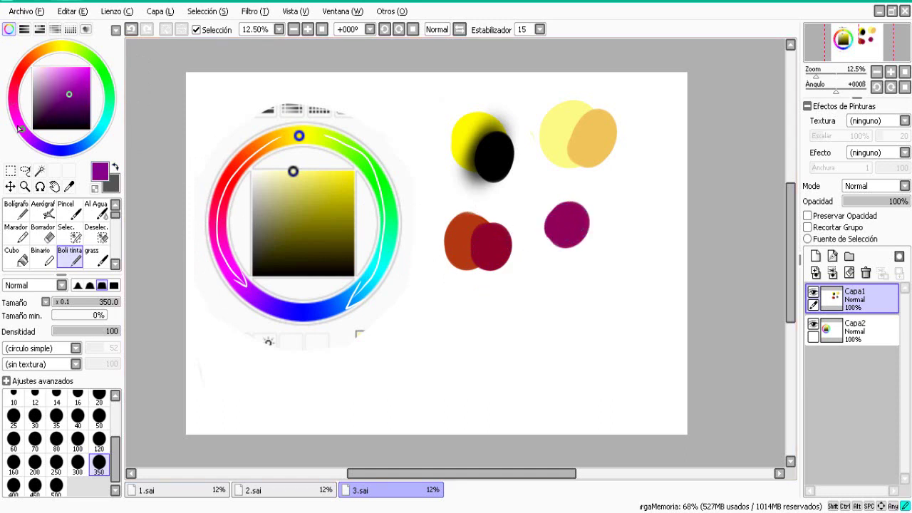
{"action": "left_click", "coordinate": [70, 102]}
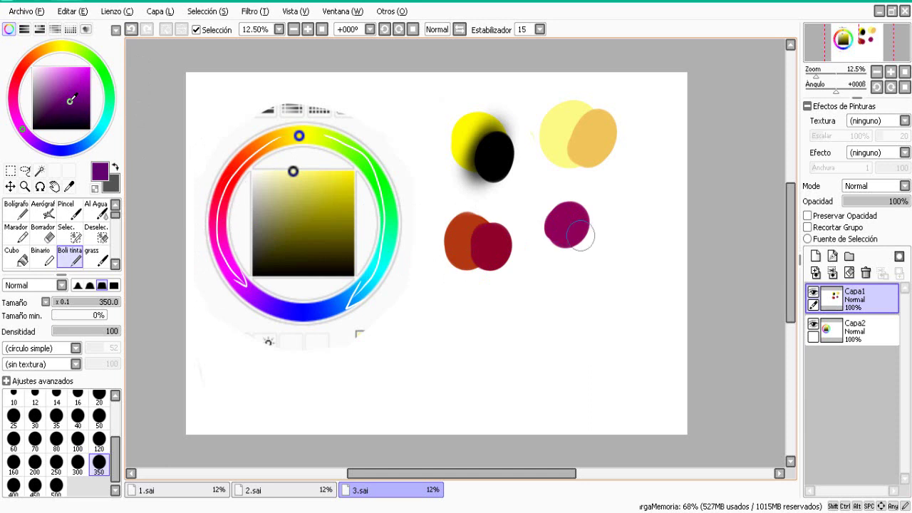
{"action": "mouse_move", "coordinate": [584, 238]}
{"action": "left_mouse_down"}
{"action": "mouse_move", "coordinate": [601, 233]}
{"action": "mouse_move", "coordinate": [579, 251]}
{"action": "left_mouse_up"}
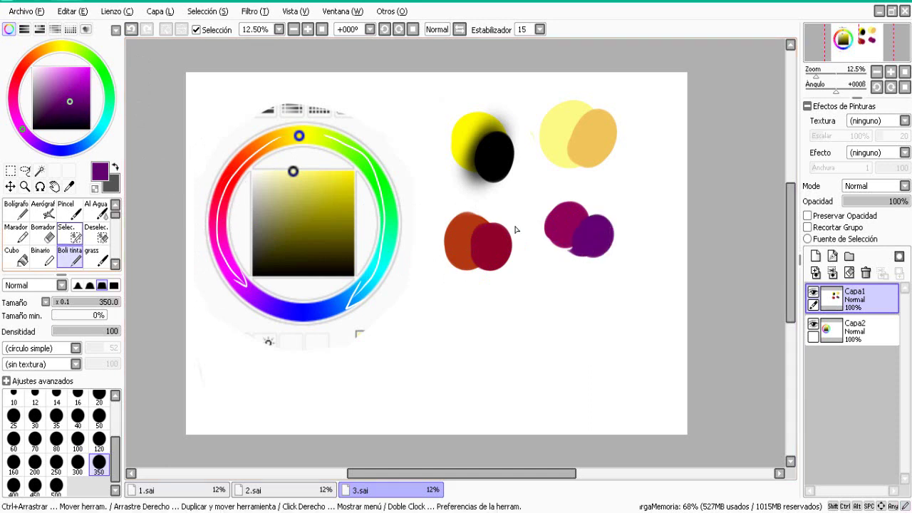
Draw a white zigzag down the large color square at brush size 20.
{"action": "left_click_drag", "start_coordinate": [47, 80], "coordinate": [1, 26]}
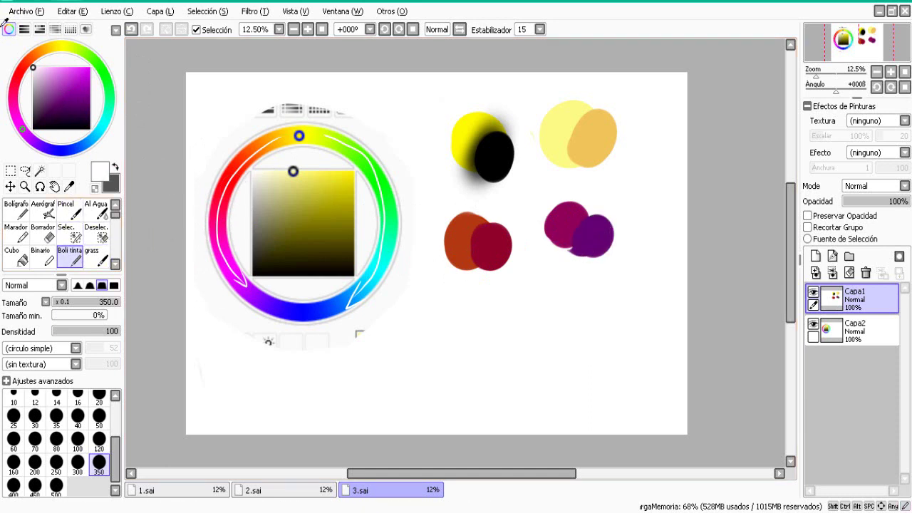
{"action": "left_click", "coordinate": [99, 396]}
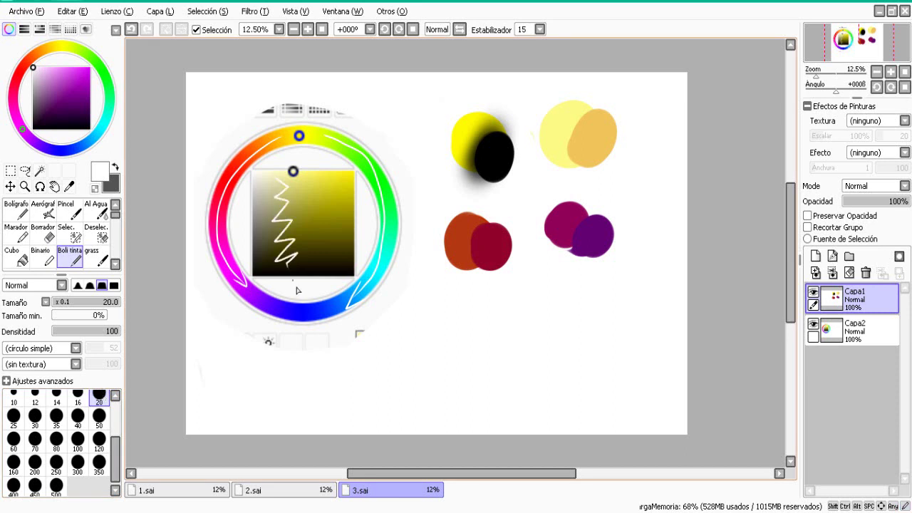
Pick a muted light orange, and shift its hue and tone through brown to a muted red.
{"action": "left_click_drag", "start_coordinate": [54, 45], "coordinate": [41, 52]}
{"action": "left_click", "coordinate": [59, 79]}
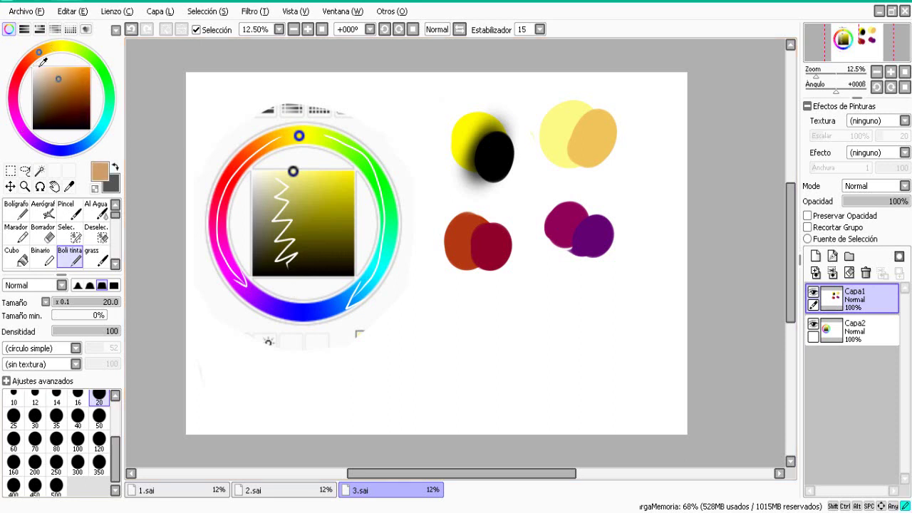
{"action": "left_click", "coordinate": [32, 59]}
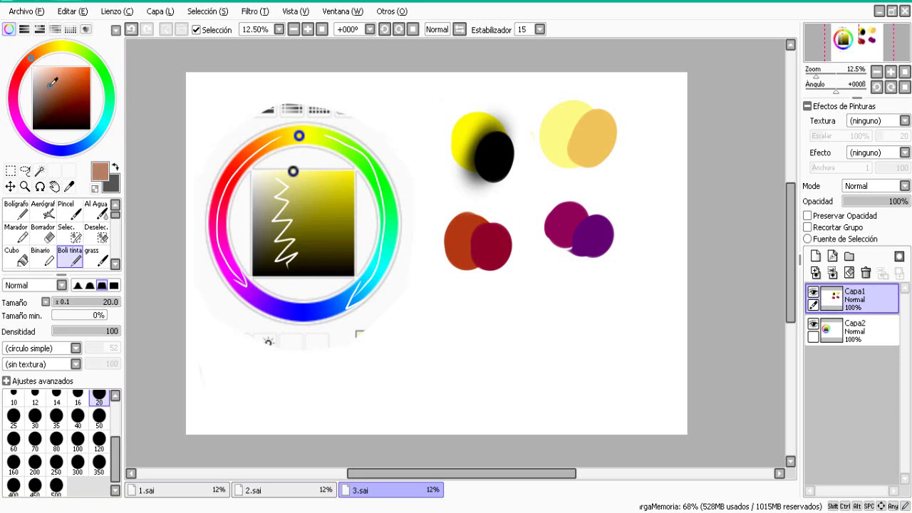
{"action": "left_click_drag", "start_coordinate": [32, 57], "coordinate": [22, 69]}
{"action": "left_click", "coordinate": [52, 84]}
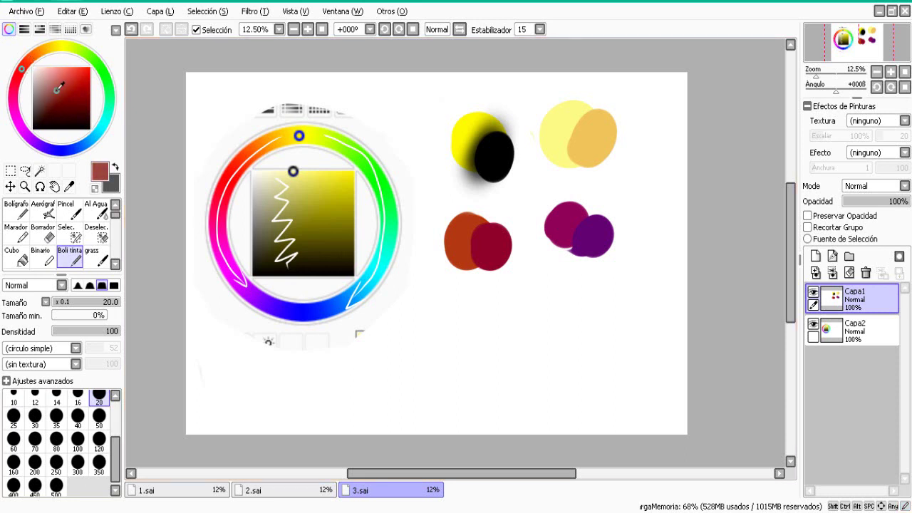
Paint a light yellow-green circle below the red-orange pair at brush size 350.
{"action": "left_click", "coordinate": [75, 50]}
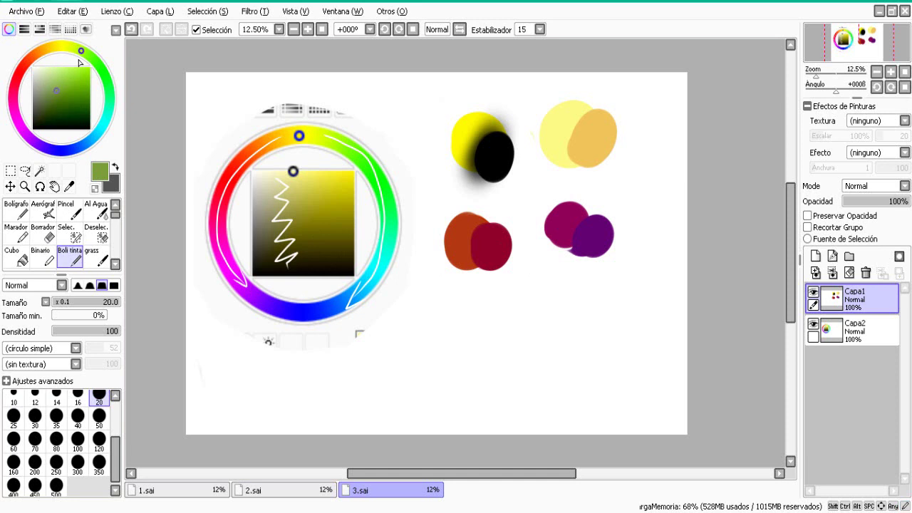
{"action": "left_click", "coordinate": [59, 68]}
{"action": "left_click_drag", "start_coordinate": [68, 47], "coordinate": [77, 49]}
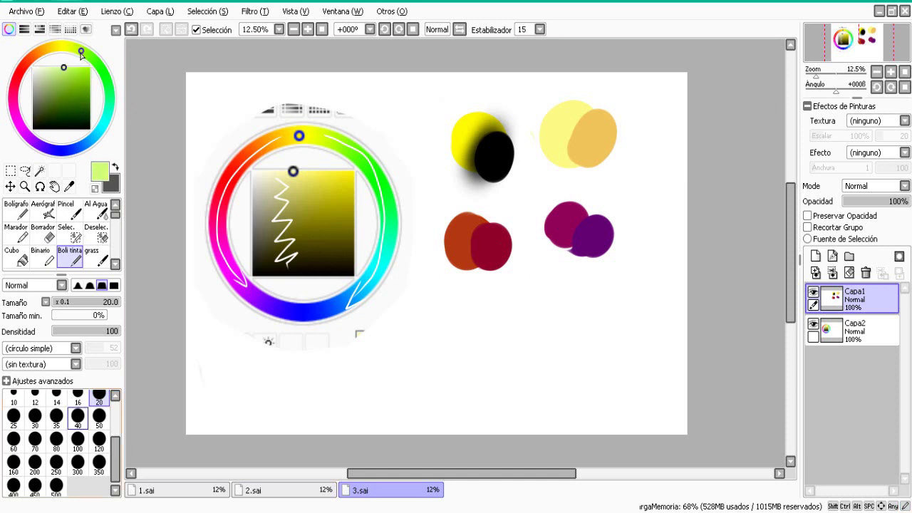
{"action": "left_click", "coordinate": [99, 463]}
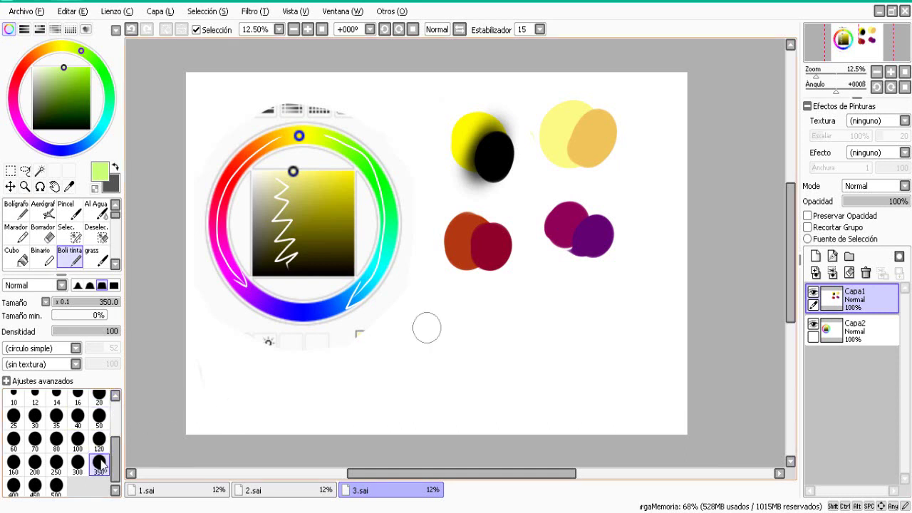
{"action": "mouse_move", "coordinate": [453, 319]}
{"action": "left_mouse_down"}
{"action": "mouse_move", "coordinate": [456, 335]}
{"action": "mouse_move", "coordinate": [453, 324]}
{"action": "left_mouse_up"}
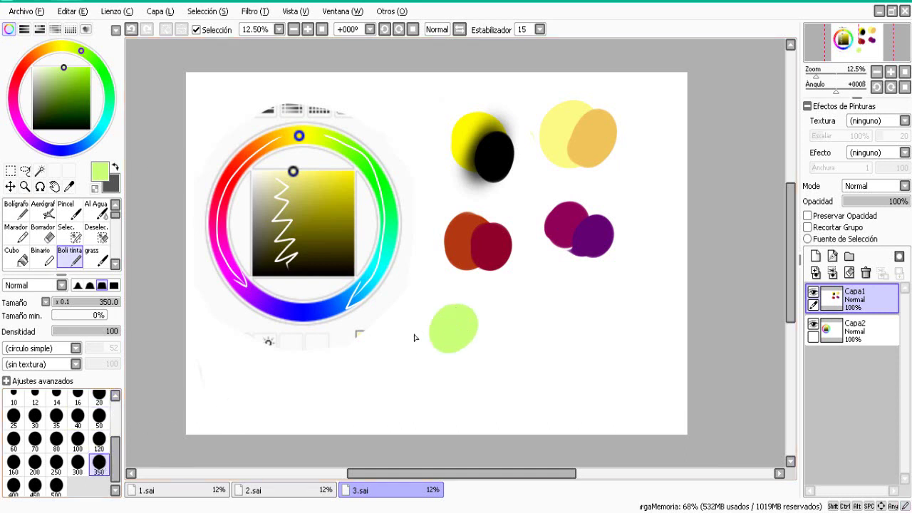
Shade the right side of the light green circle with a darker, more saturated green.
{"action": "left_click", "coordinate": [93, 65]}
{"action": "left_click", "coordinate": [70, 74]}
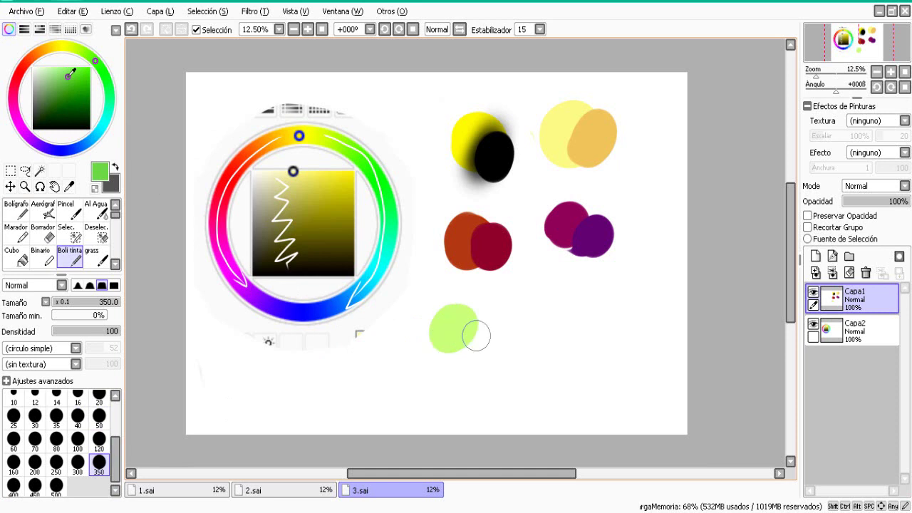
{"action": "left_click_drag", "start_coordinate": [476, 335], "coordinate": [477, 334]}
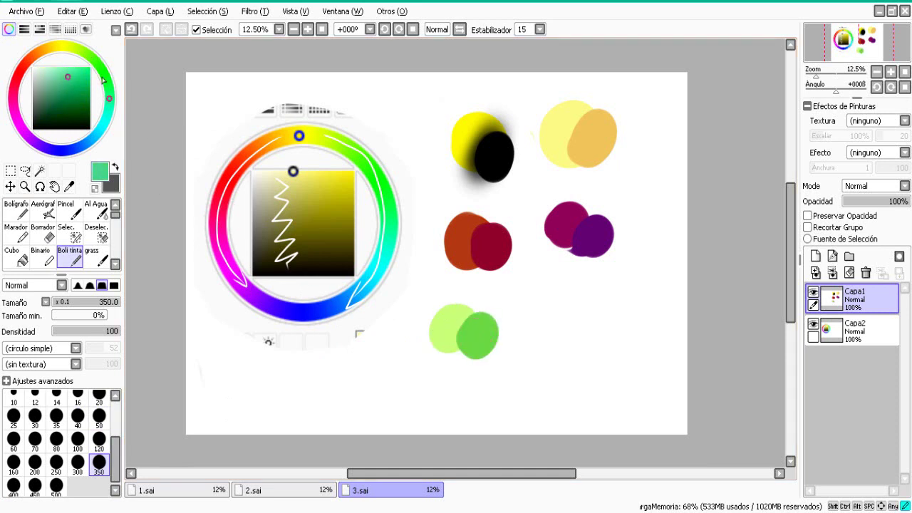
Paint a sea-green circle beside the light green pair, and shade its right side with a darker teal.
{"action": "left_click", "coordinate": [65, 85]}
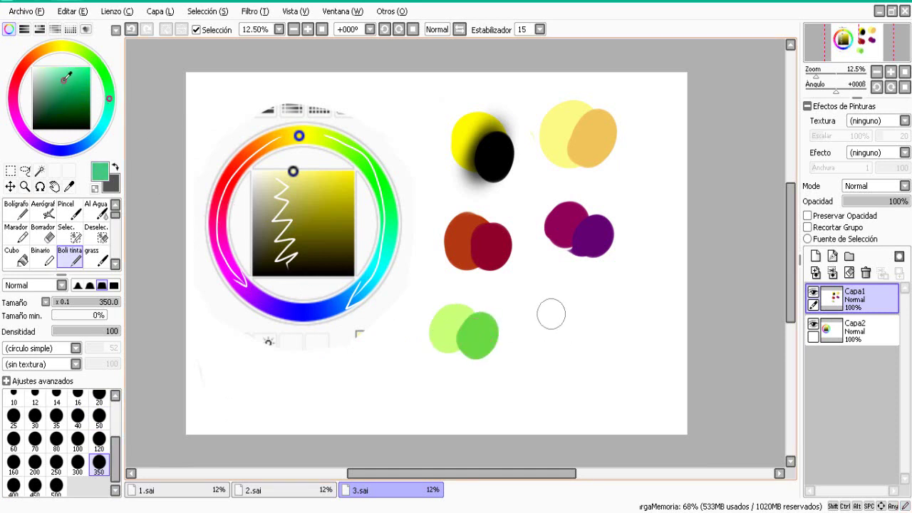
{"action": "mouse_move", "coordinate": [553, 319]}
{"action": "left_mouse_down"}
{"action": "mouse_move", "coordinate": [557, 326]}
{"action": "mouse_move", "coordinate": [516, 327]}
{"action": "left_mouse_up"}
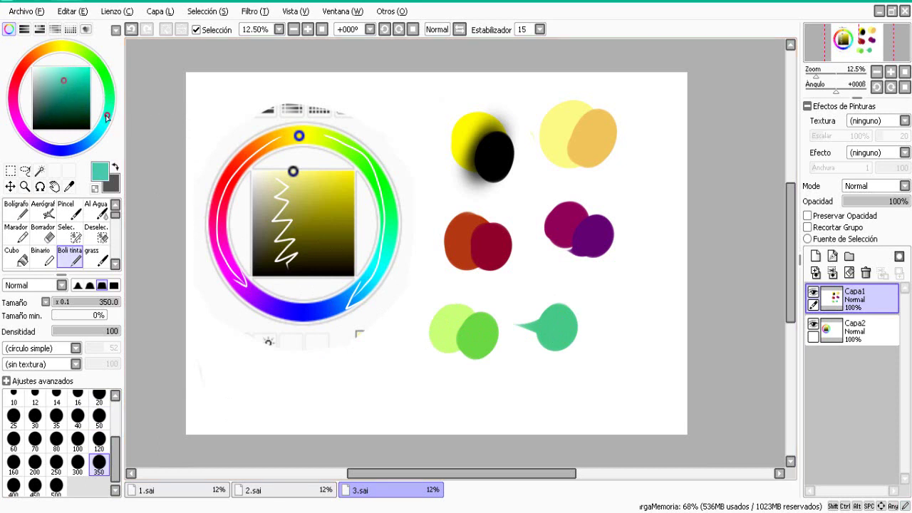
{"action": "left_click", "coordinate": [66, 87]}
{"action": "left_click_drag", "start_coordinate": [565, 335], "coordinate": [592, 334]}
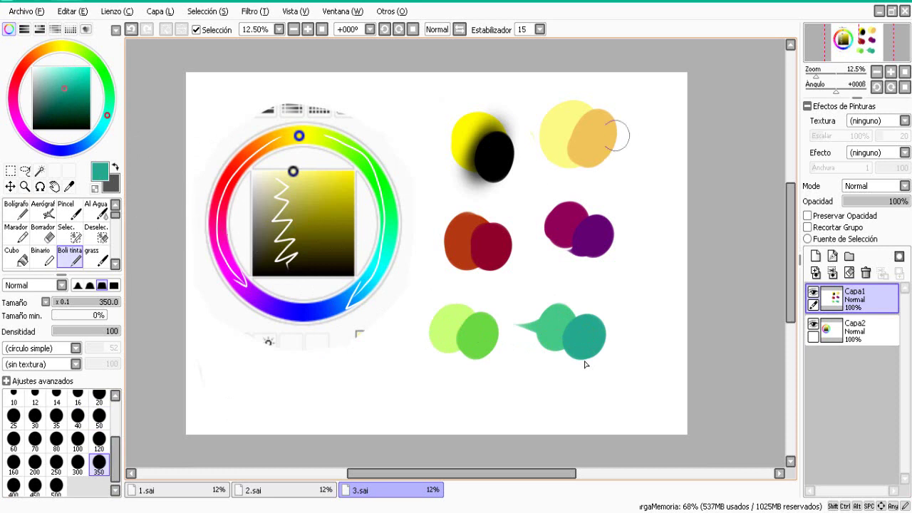
Add a paler yellow highlight at the pale yellow circle's upper left and a white highlight on the bright yellow circle.
{"action": "left_click", "coordinate": [556, 132], "text": "alt"}
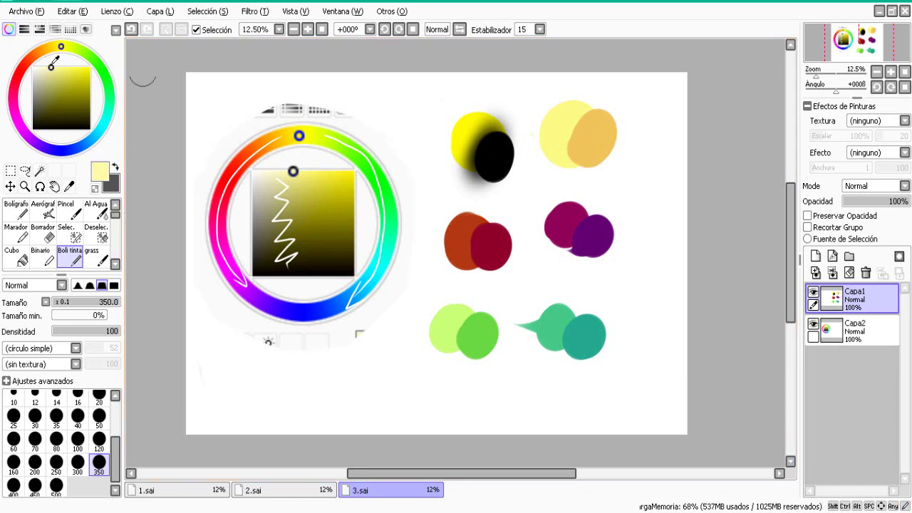
{"action": "left_click_drag", "start_coordinate": [545, 96], "coordinate": [555, 107]}
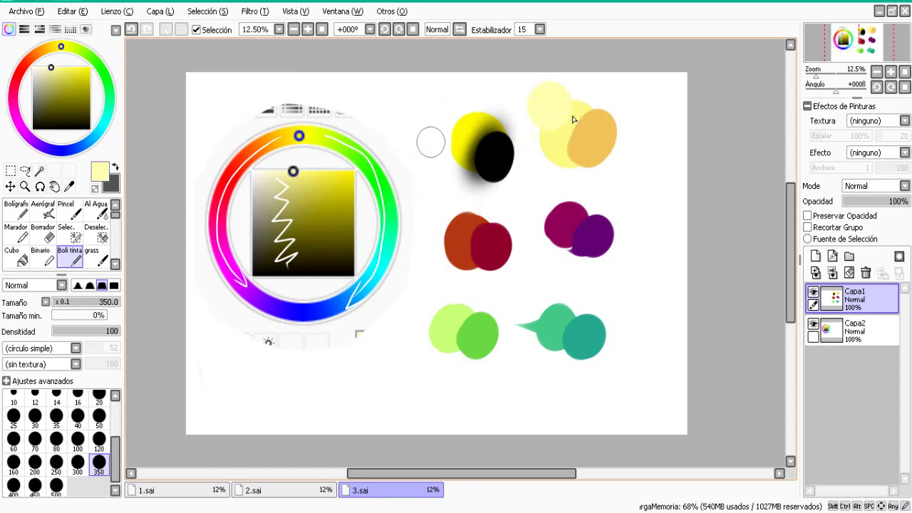
{"action": "left_click_drag", "start_coordinate": [38, 68], "coordinate": [33, 67]}
{"action": "mouse_move", "coordinate": [473, 107]}
{"action": "left_mouse_down"}
{"action": "mouse_move", "coordinate": [451, 130]}
{"action": "mouse_move", "coordinate": [457, 117]}
{"action": "mouse_move", "coordinate": [452, 159]}
{"action": "mouse_move", "coordinate": [475, 172]}
{"action": "left_mouse_up"}
{"action": "left_click", "coordinate": [133, 29]}
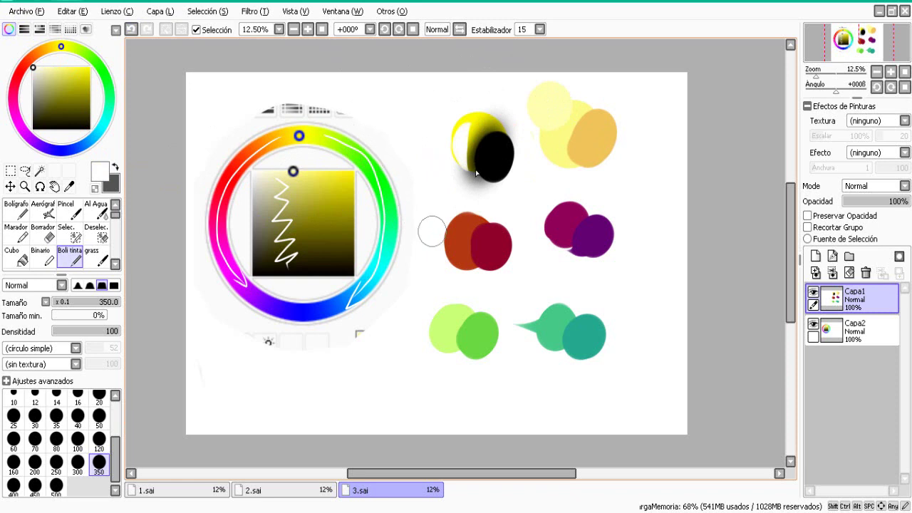
Sample the red-orange circle's color, and paint a lighter orange highlight over its left side.
{"action": "left_click", "coordinate": [458, 230], "text": "alt"}
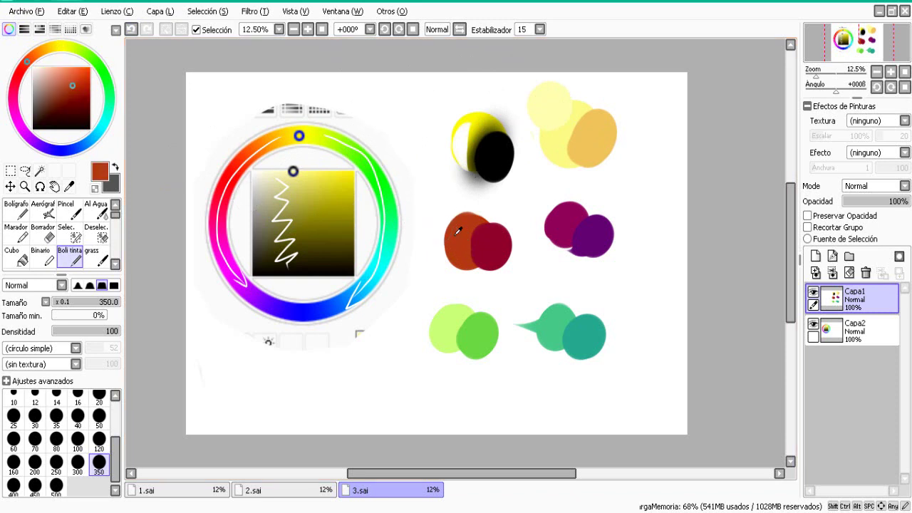
{"action": "left_click_drag", "start_coordinate": [28, 62], "coordinate": [30, 64]}
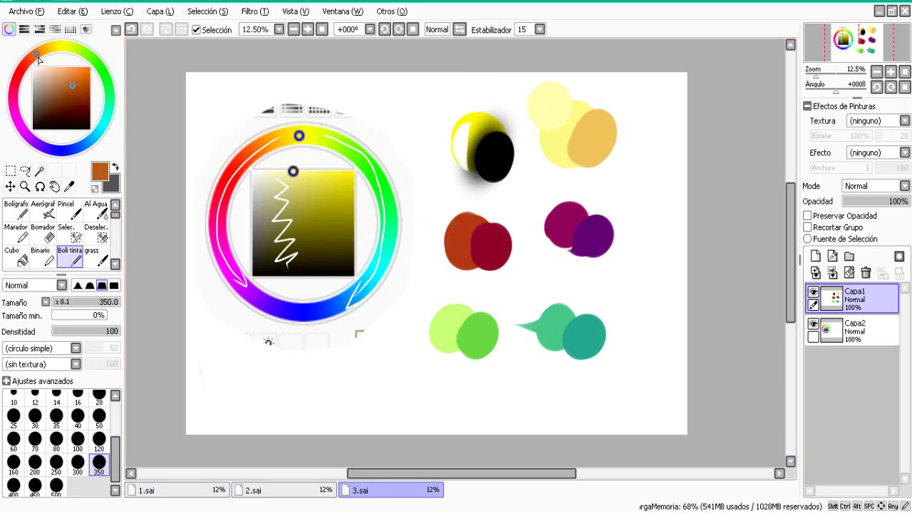
{"action": "left_click", "coordinate": [63, 76]}
{"action": "left_click_drag", "start_coordinate": [460, 229], "coordinate": [476, 268]}
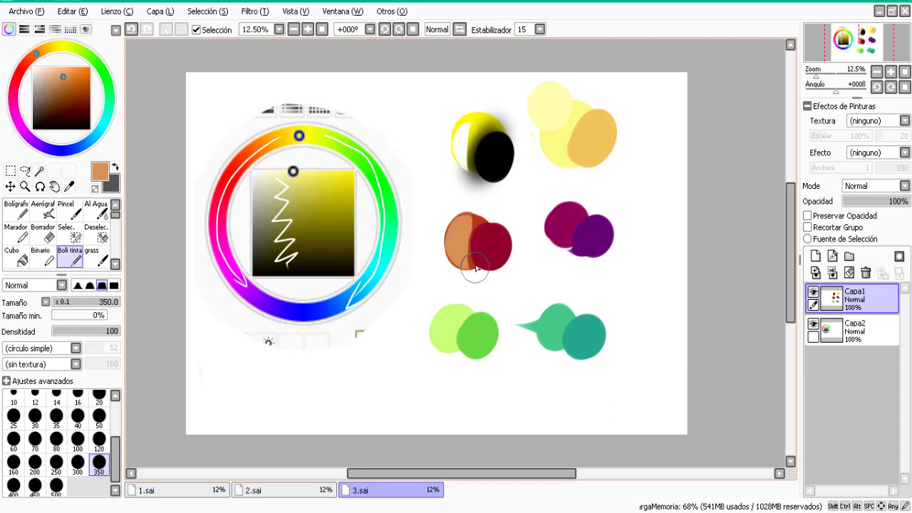
Sample the dark magenta circle's color, and paint a lighter pink highlight over its left side.
{"action": "left_click", "coordinate": [556, 211], "text": "alt"}
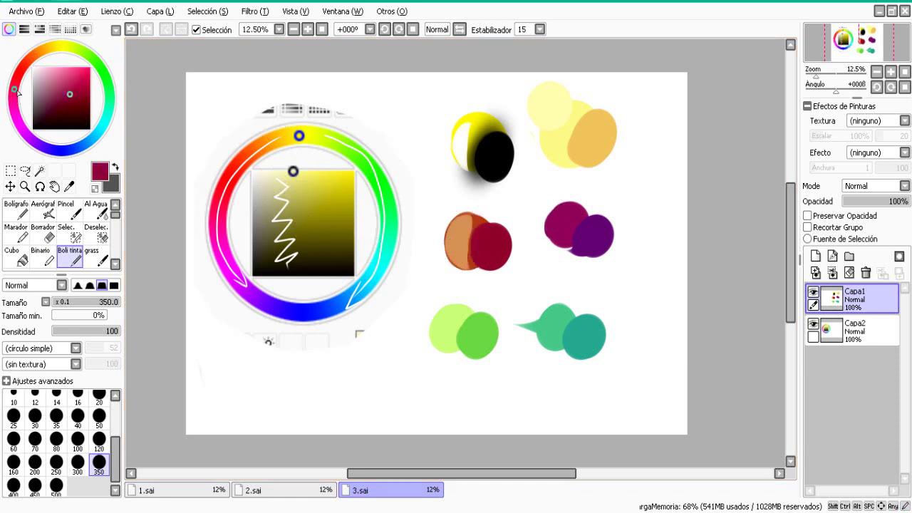
{"action": "left_click", "coordinate": [72, 79]}
{"action": "mouse_move", "coordinate": [550, 208]}
{"action": "left_mouse_down"}
{"action": "mouse_move", "coordinate": [575, 206]}
{"action": "mouse_move", "coordinate": [568, 249]}
{"action": "left_mouse_up"}
{"action": "left_click", "coordinate": [41, 146]}
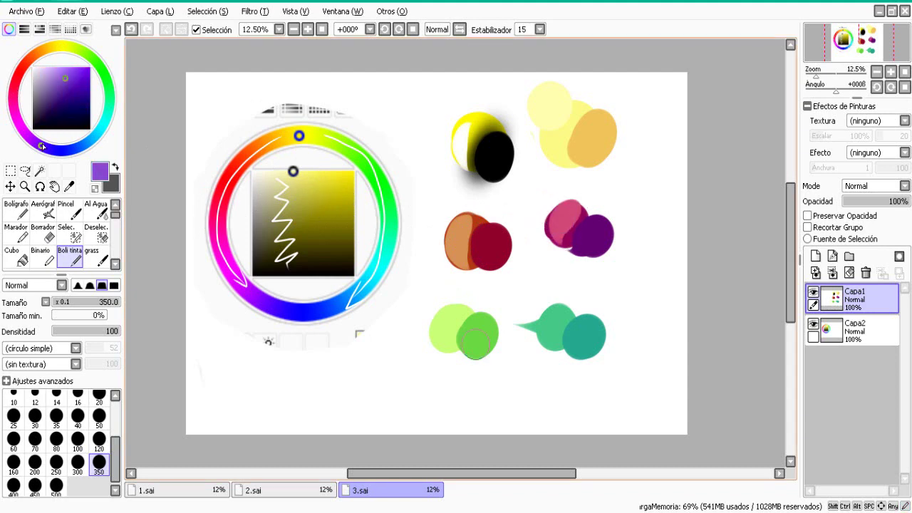
Sample the light green circle's color, and paint a paler yellow-green highlight on it.
{"action": "right_click", "coordinate": [454, 323]}
{"action": "left_click", "coordinate": [76, 48]}
{"action": "left_click", "coordinate": [55, 72]}
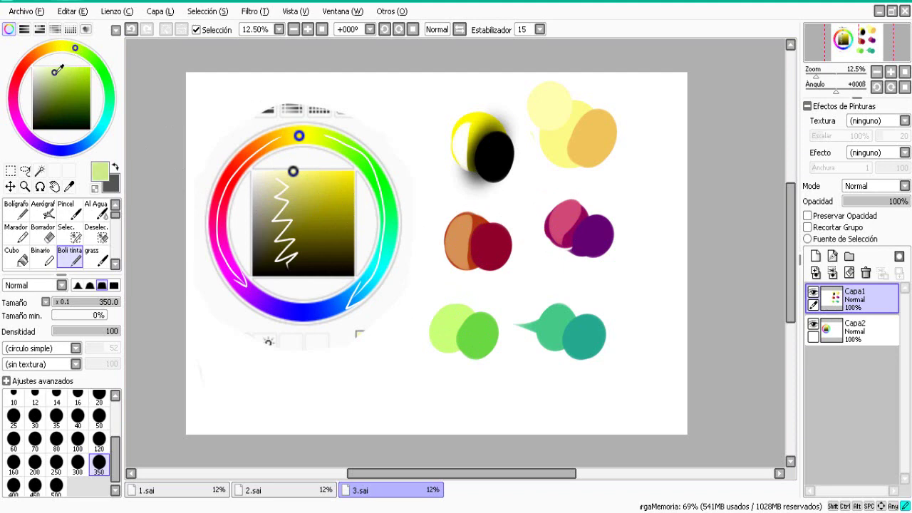
{"action": "left_click", "coordinate": [53, 68]}
{"action": "left_click_drag", "start_coordinate": [448, 319], "coordinate": [452, 356]}
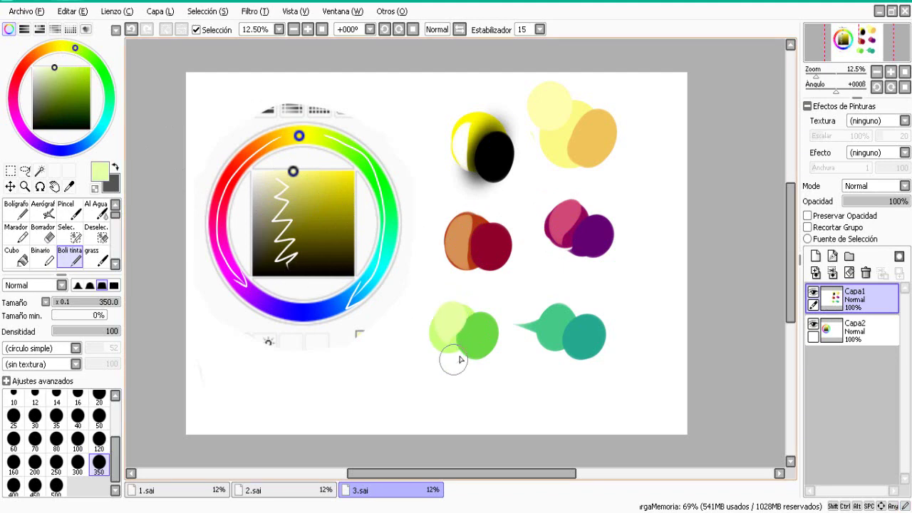
Paint a deep blue circle and a darker navy circle overlapping it, beside the teal pair.
{"action": "left_click", "coordinate": [67, 150]}
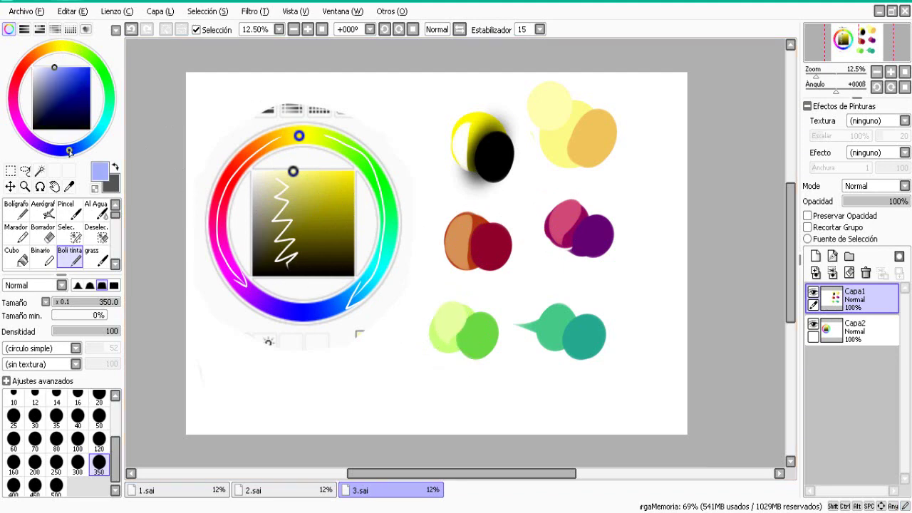
{"action": "left_click_drag", "start_coordinate": [57, 84], "coordinate": [61, 90]}
{"action": "left_click", "coordinate": [77, 147]}
{"action": "left_click_drag", "start_coordinate": [69, 152], "coordinate": [66, 150]}
{"action": "left_click_drag", "start_coordinate": [61, 88], "coordinate": [64, 97]}
{"action": "left_click_drag", "start_coordinate": [633, 285], "coordinate": [661, 314]}
{"action": "left_click", "coordinate": [65, 108]}
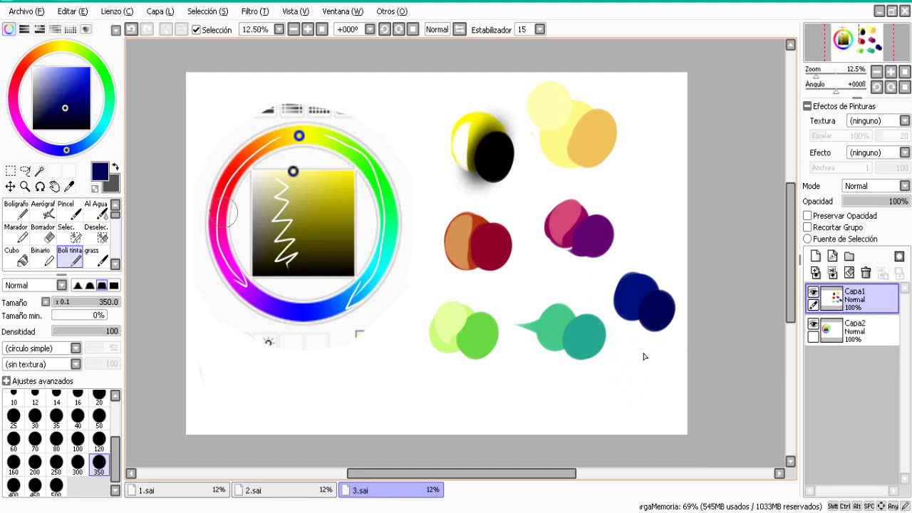
Switch to the 1.sai drawing and choose a medium pink as the hair color.
{"action": "left_click", "coordinate": [191, 493]}
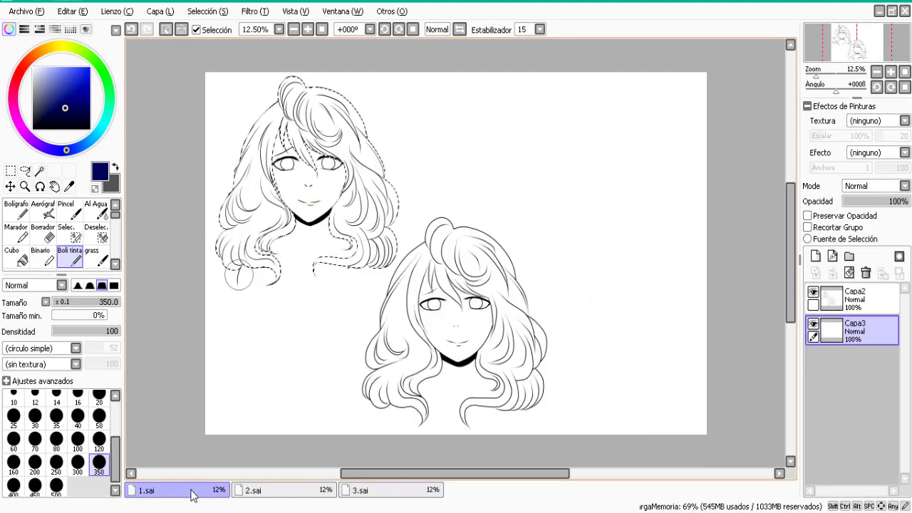
{"action": "left_click_drag", "start_coordinate": [37, 143], "coordinate": [19, 123]}
{"action": "left_click", "coordinate": [57, 92]}
{"action": "left_click_drag", "start_coordinate": [58, 91], "coordinate": [65, 82]}
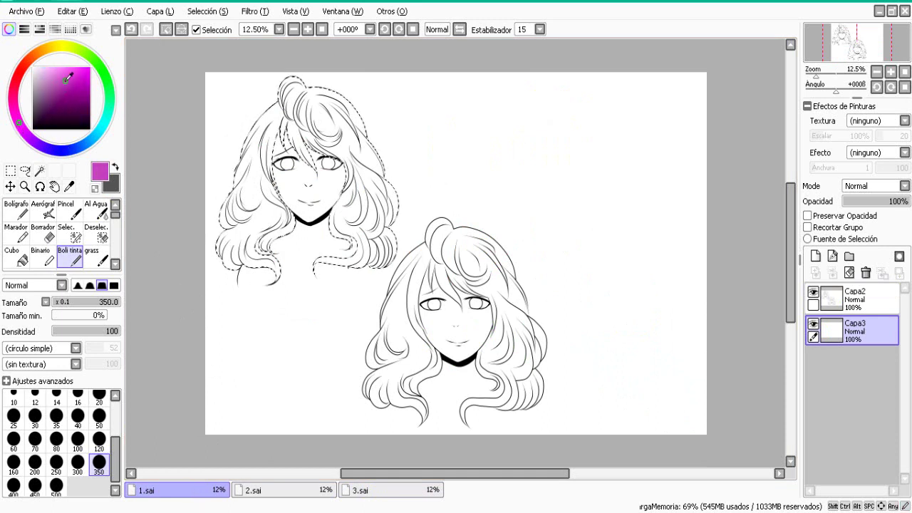
{"action": "left_click", "coordinate": [14, 84]}
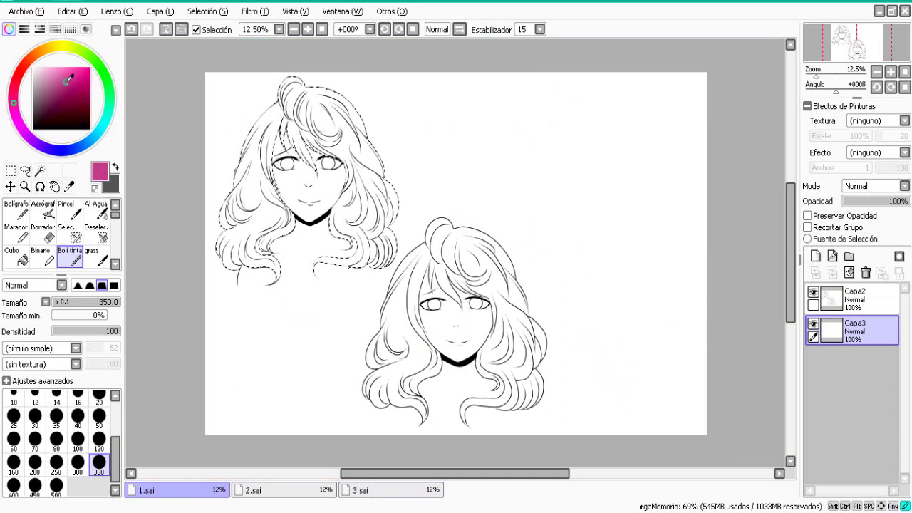
{"action": "left_click", "coordinate": [78, 51]}
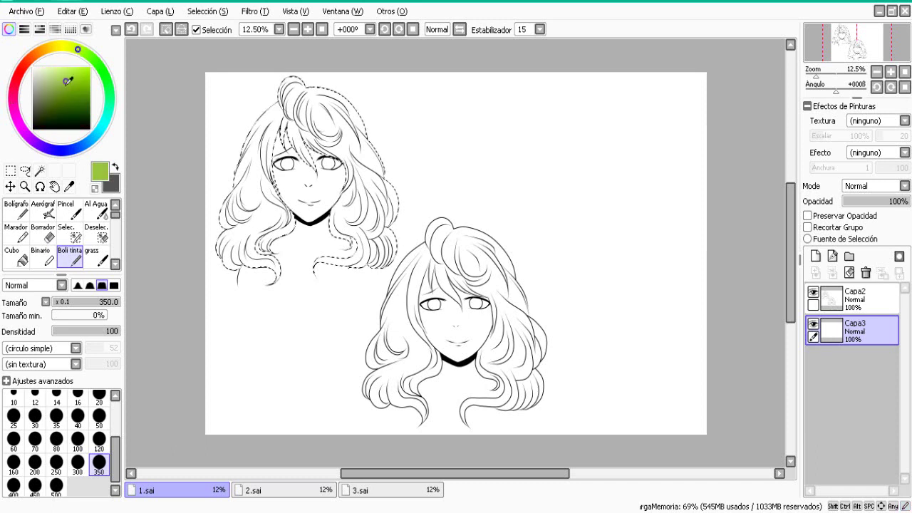
{"action": "left_click", "coordinate": [61, 71]}
{"action": "left_click", "coordinate": [101, 72]}
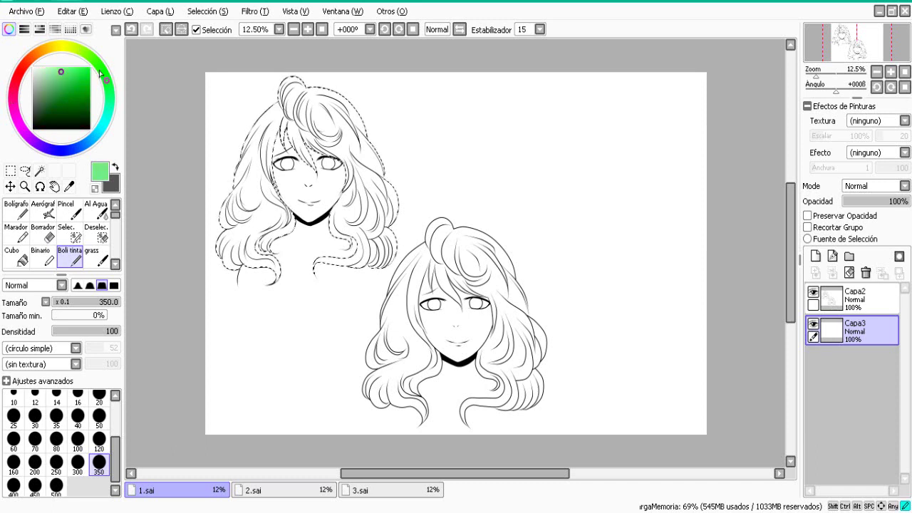
{"action": "left_click", "coordinate": [106, 84]}
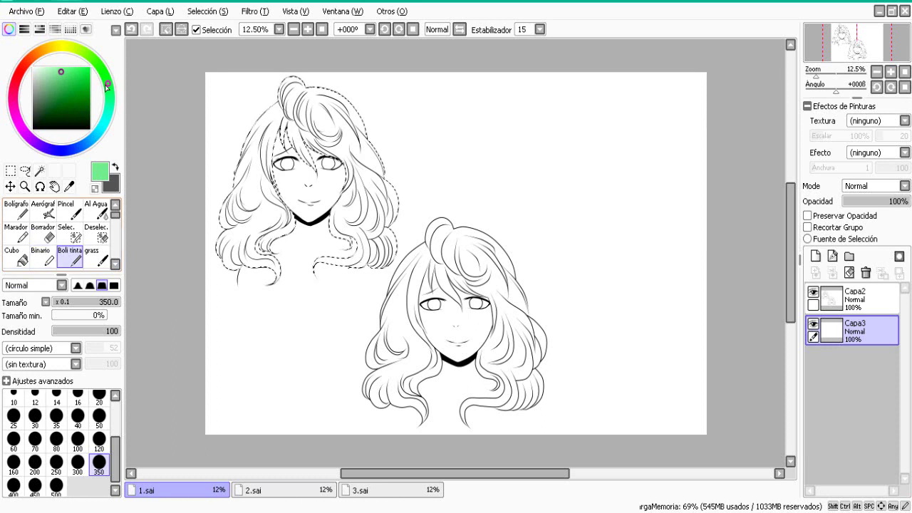
{"action": "left_click", "coordinate": [14, 91]}
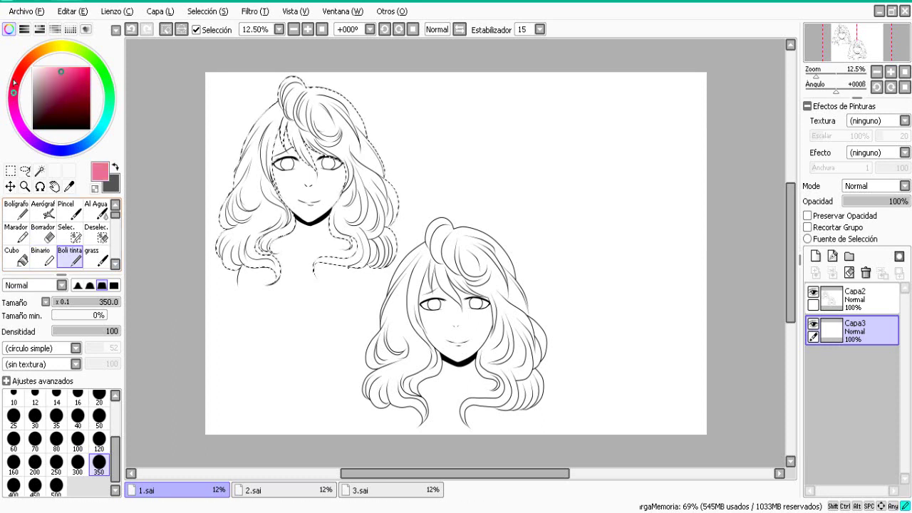
Fill the upper-left girl's selected hair with the pink on layer Capa3, and clear the selection.
{"action": "left_click", "coordinate": [23, 260]}
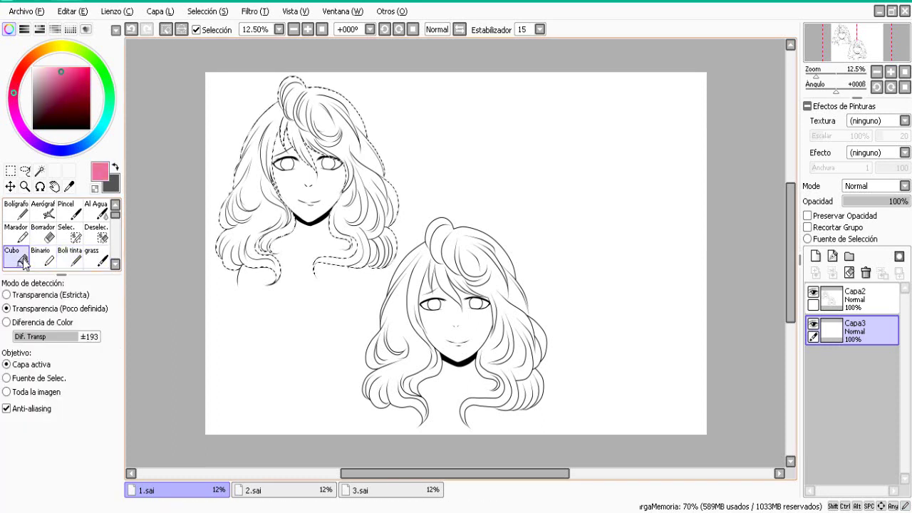
{"action": "left_click", "coordinate": [243, 189]}
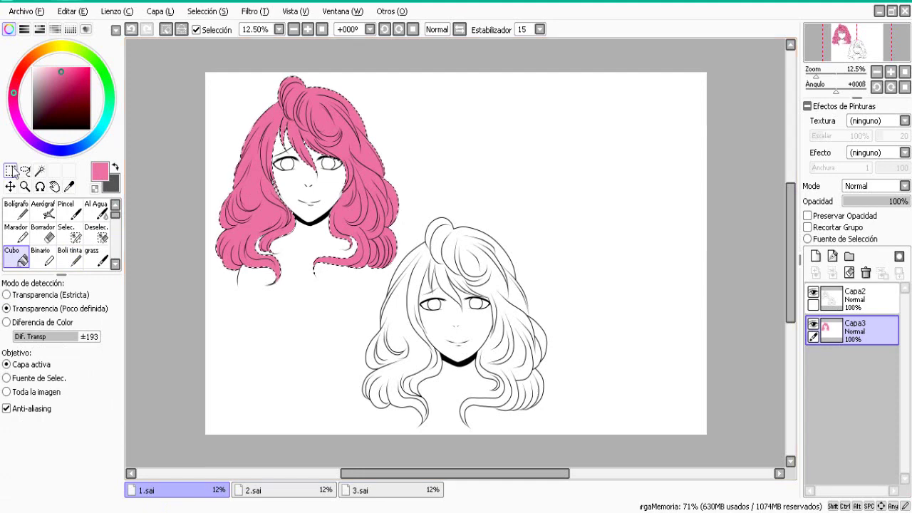
{"action": "left_click", "coordinate": [11, 171]}
{"action": "left_click", "coordinate": [200, 84]}
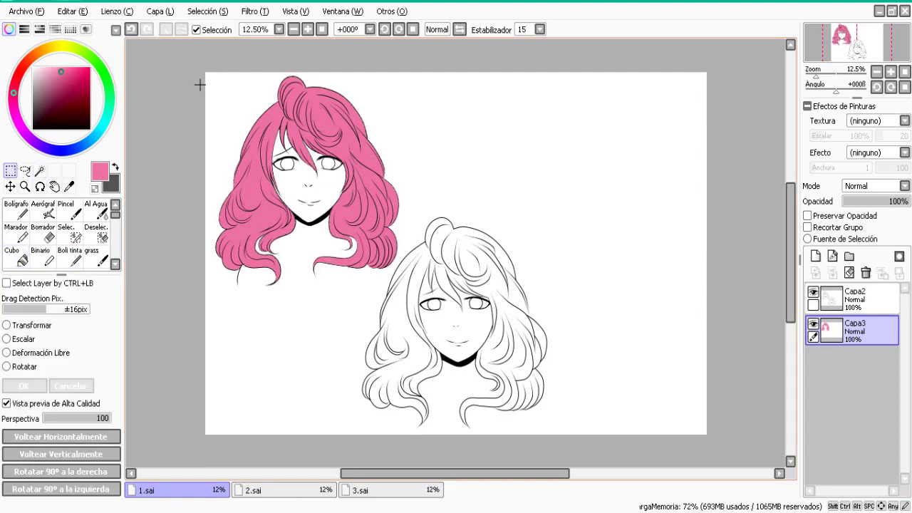
Make the line art layer Capa2 active and try to select the second girl's hair with the magic wand.
{"action": "left_click", "coordinate": [308, 29]}
{"action": "left_click", "coordinate": [293, 29]}
{"action": "left_click", "coordinate": [308, 29]}
{"action": "left_click", "coordinate": [40, 171]}
{"action": "left_click_drag", "start_coordinate": [792, 239], "coordinate": [792, 264]}
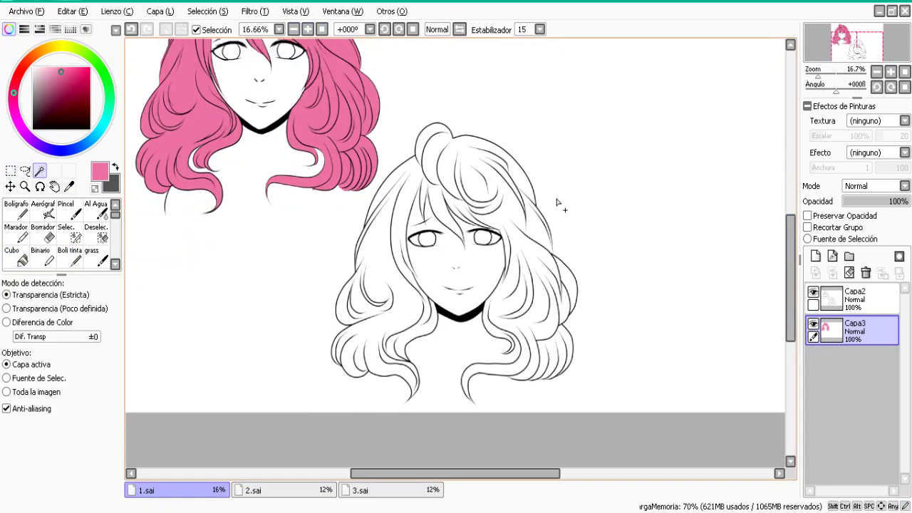
{"action": "left_click", "coordinate": [861, 299]}
{"action": "left_click_drag", "start_coordinate": [792, 310], "coordinate": [792, 322]}
{"action": "left_click", "coordinate": [308, 29]}
{"action": "left_click", "coordinate": [308, 29]}
{"action": "left_click", "coordinate": [336, 113]}
{"action": "key", "text": "ctrl+z"}
{"action": "left_click_drag", "start_coordinate": [790, 289], "coordinate": [787, 259]}
Paint a size 120 selection over the outline gap in the second girl's left-hand hair, at cheek height.
{"action": "left_click", "coordinate": [77, 261]}
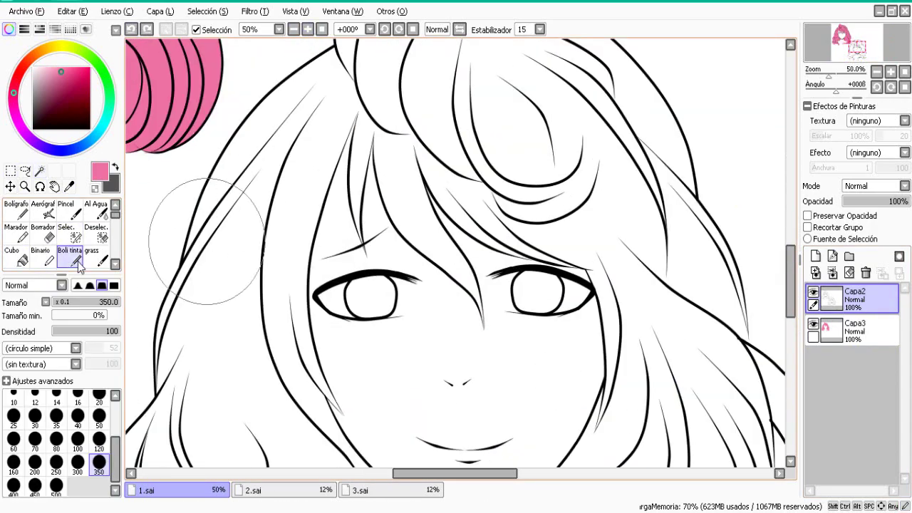
{"action": "left_click", "coordinate": [239, 262]}
{"action": "left_click", "coordinate": [72, 235]}
{"action": "left_click", "coordinate": [99, 471]}
{"action": "left_click_drag", "start_coordinate": [173, 392], "coordinate": [175, 362]}
{"action": "mouse_move", "coordinate": [792, 285]}
{"action": "left_mouse_down"}
{"action": "mouse_move", "coordinate": [794, 263]}
{"action": "mouse_move", "coordinate": [794, 290]}
{"action": "left_mouse_up"}
Reduce the selection brush to size 50 and paint a selection over the fringe gap above the right-hand eye.
{"action": "left_click", "coordinate": [311, 30]}
{"action": "left_click", "coordinate": [547, 177]}
{"action": "left_click", "coordinate": [133, 30]}
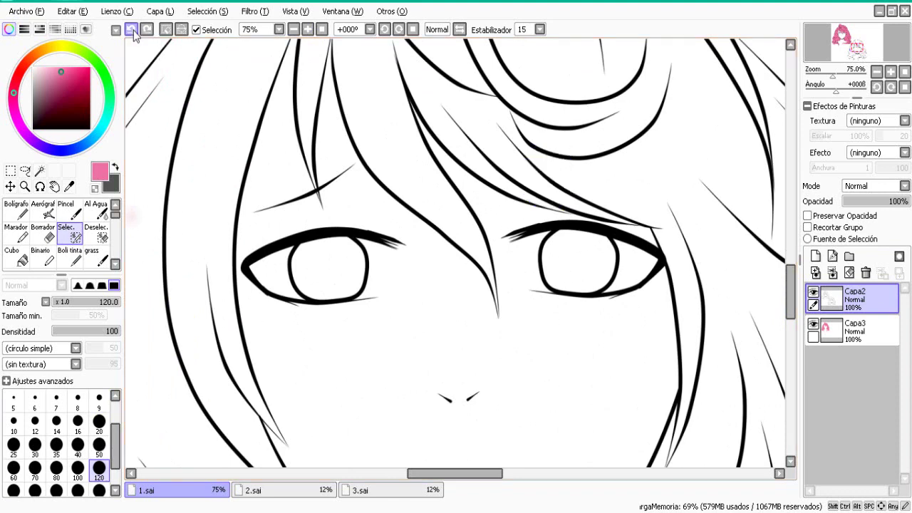
{"action": "key", "text": "bracketleft"}
{"action": "key", "text": "bracketleft"}
{"action": "key", "text": "bracketleft"}
{"action": "key", "text": "bracketleft"}
{"action": "key", "text": "bracketleft"}
{"action": "left_click_drag", "start_coordinate": [527, 186], "coordinate": [668, 217]}
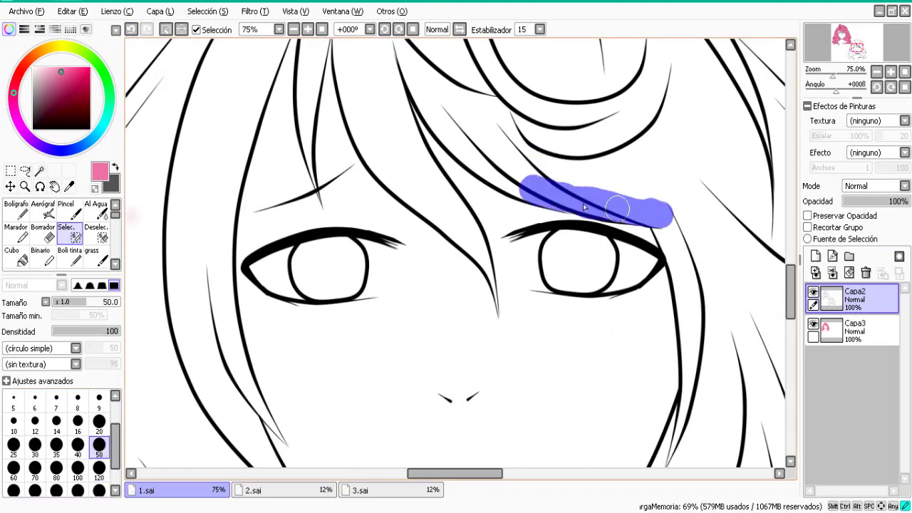
Paint selections over the gaps at the fringe parting and down the thin strand above the left-hand eye.
{"action": "left_click_drag", "start_coordinate": [790, 283], "coordinate": [789, 268]}
{"action": "mouse_move", "coordinate": [343, 128]}
{"action": "left_mouse_down"}
{"action": "mouse_move", "coordinate": [345, 171]}
{"action": "mouse_move", "coordinate": [310, 73]}
{"action": "mouse_move", "coordinate": [255, 191]}
{"action": "left_mouse_up"}
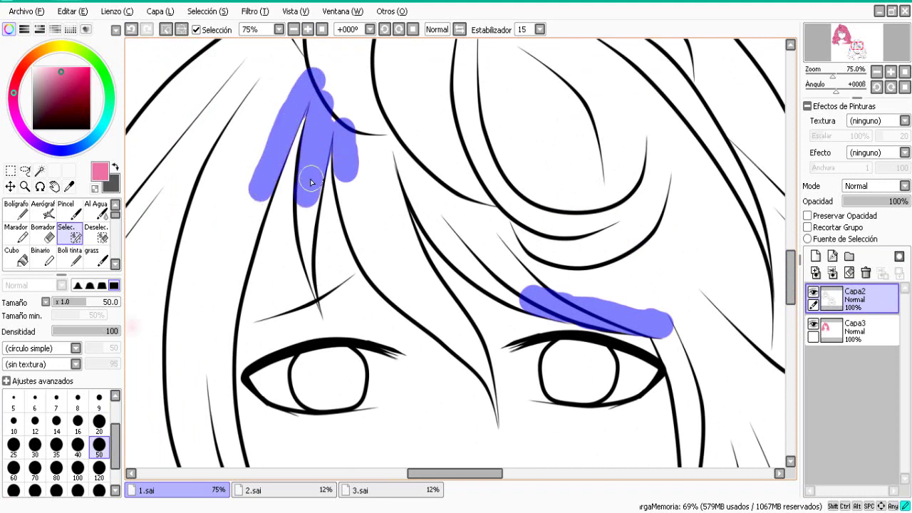
{"action": "left_click_drag", "start_coordinate": [310, 180], "coordinate": [306, 218]}
{"action": "left_click", "coordinate": [131, 29]}
{"action": "mouse_move", "coordinate": [312, 171]}
{"action": "left_mouse_down"}
{"action": "mouse_move", "coordinate": [305, 206]}
{"action": "mouse_move", "coordinate": [286, 209]}
{"action": "mouse_move", "coordinate": [286, 228]}
{"action": "mouse_move", "coordinate": [307, 253]}
{"action": "mouse_move", "coordinate": [318, 318]}
{"action": "left_mouse_up"}
Trim the selection overspill around the thin fringe strand's tip with the size 50 deselection brush.
{"action": "left_click", "coordinate": [99, 236]}
{"action": "left_click", "coordinate": [97, 422]}
{"action": "left_click", "coordinate": [77, 241]}
{"action": "left_click", "coordinate": [99, 421]}
{"action": "left_click", "coordinate": [99, 236]}
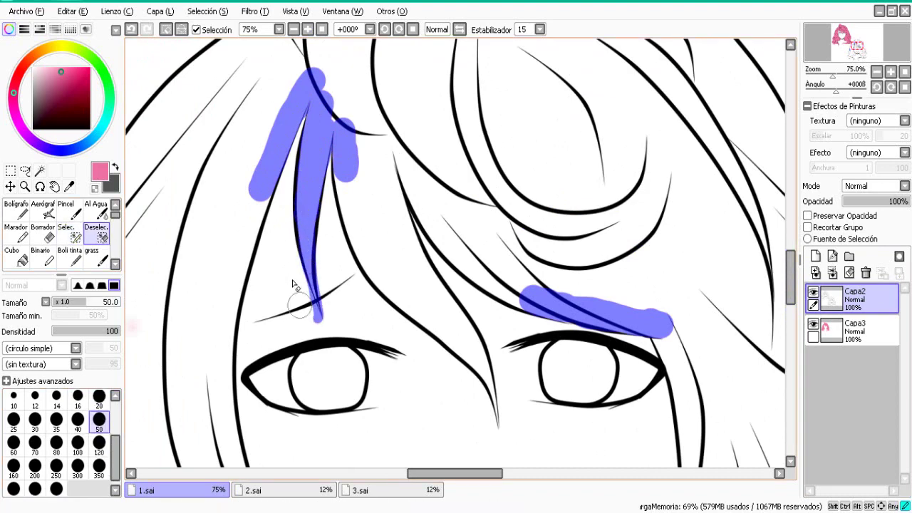
{"action": "mouse_move", "coordinate": [292, 285]}
{"action": "left_mouse_down"}
{"action": "mouse_move", "coordinate": [315, 332]}
{"action": "mouse_move", "coordinate": [326, 279]}
{"action": "left_mouse_up"}
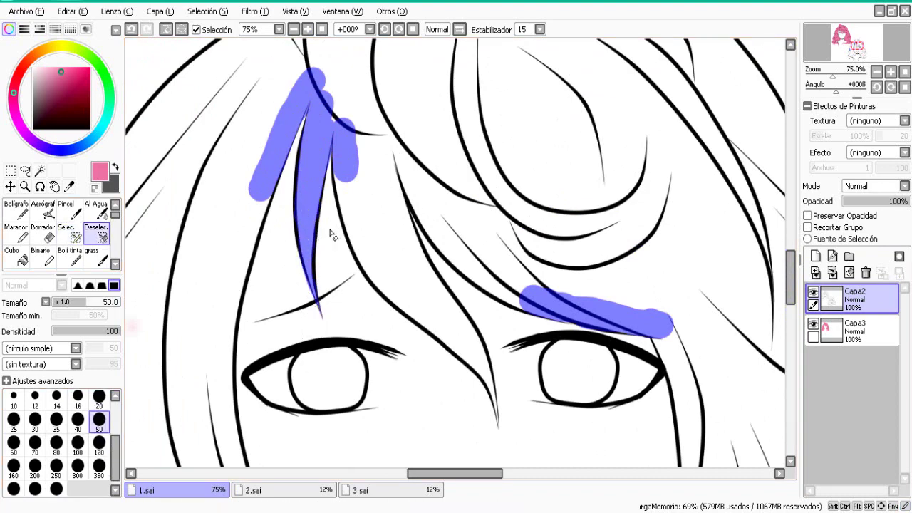
Select and trim the central fringe strand's tip, and extend the selection beside the right-hand eye with a size 20 brush.
{"action": "scroll", "coordinate": [332, 232], "scroll_direction": "down", "scroll_amount": 1}
{"action": "left_click", "coordinate": [76, 238]}
{"action": "left_click_drag", "start_coordinate": [791, 274], "coordinate": [791, 308]}
{"action": "mouse_move", "coordinate": [478, 137]}
{"action": "left_mouse_down"}
{"action": "mouse_move", "coordinate": [482, 182]}
{"action": "mouse_move", "coordinate": [493, 159]}
{"action": "left_mouse_up"}
{"action": "left_click", "coordinate": [97, 236]}
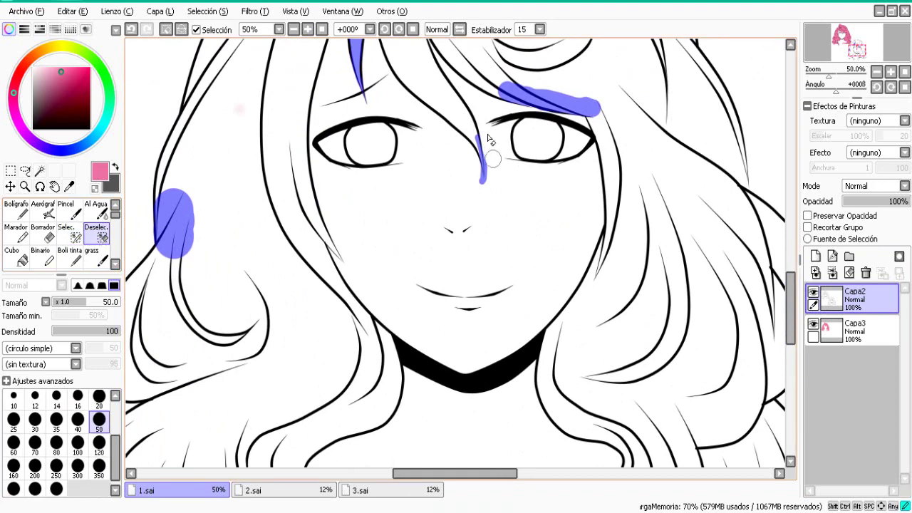
{"action": "left_click", "coordinate": [80, 238]}
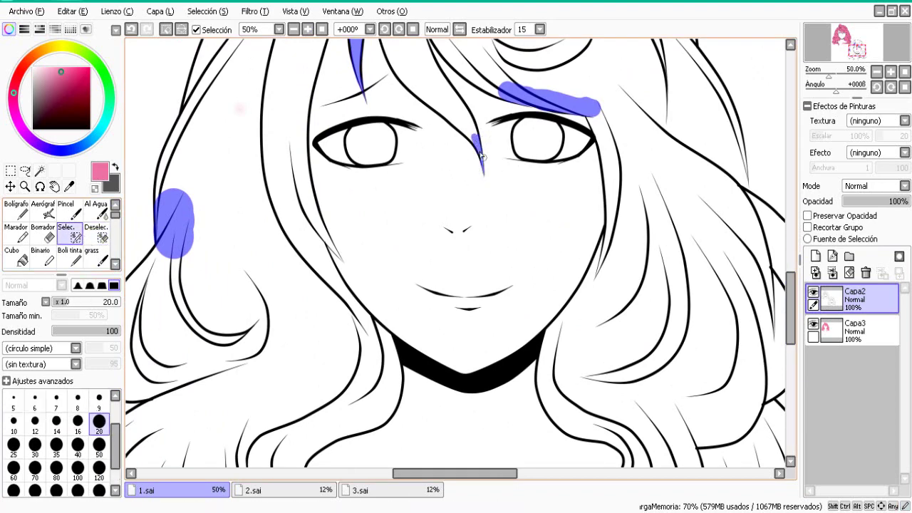
{"action": "mouse_move", "coordinate": [786, 292]}
{"action": "left_mouse_down"}
{"action": "mouse_move", "coordinate": [782, 324]}
{"action": "mouse_move", "coordinate": [781, 259]}
{"action": "left_mouse_up"}
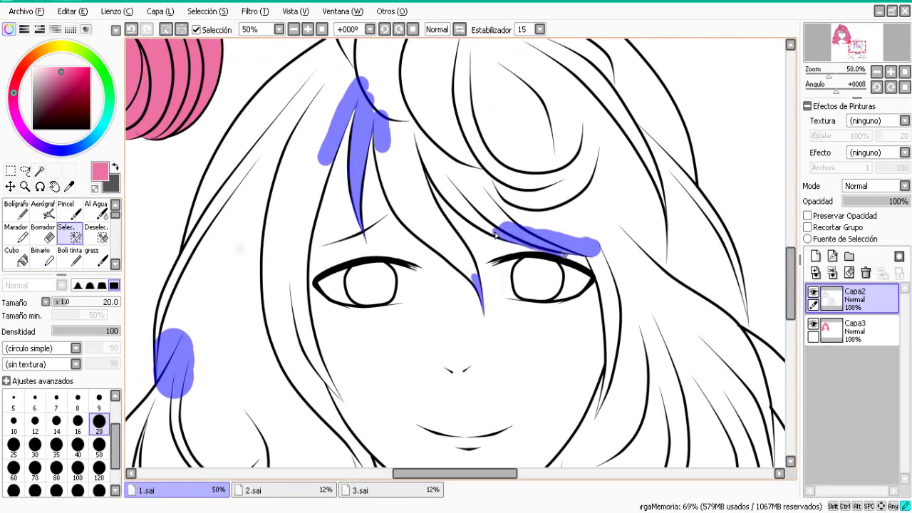
{"action": "left_click_drag", "start_coordinate": [564, 256], "coordinate": [594, 267]}
Paint a size 20 selection along the inner curl of the right-hand lock beside the neck.
{"action": "left_click_drag", "start_coordinate": [790, 277], "coordinate": [775, 339]}
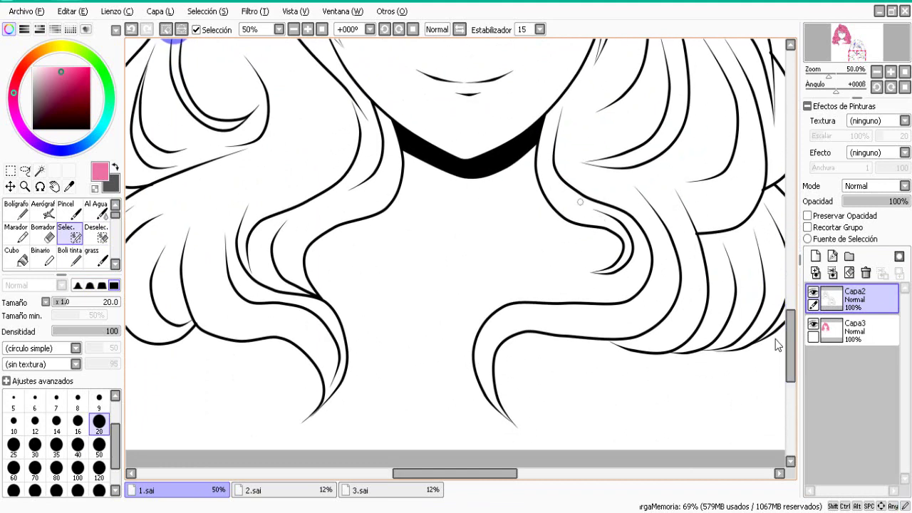
{"action": "mouse_move", "coordinate": [556, 160]}
{"action": "left_mouse_down"}
{"action": "mouse_move", "coordinate": [614, 222]}
{"action": "mouse_move", "coordinate": [628, 241]}
{"action": "left_mouse_up"}
{"action": "mouse_move", "coordinate": [606, 273]}
{"action": "left_mouse_down"}
{"action": "mouse_move", "coordinate": [594, 271]}
{"action": "mouse_move", "coordinate": [622, 278]}
{"action": "mouse_move", "coordinate": [595, 264]}
{"action": "mouse_move", "coordinate": [576, 275]}
{"action": "mouse_move", "coordinate": [605, 282]}
{"action": "mouse_move", "coordinate": [592, 263]}
{"action": "mouse_move", "coordinate": [583, 272]}
{"action": "left_mouse_up"}
{"action": "left_click", "coordinate": [101, 240]}
{"action": "left_click", "coordinate": [76, 239]}
{"action": "left_click", "coordinate": [103, 239]}
{"action": "left_click", "coordinate": [76, 239]}
{"action": "left_click_drag", "start_coordinate": [574, 189], "coordinate": [609, 206]}
{"action": "left_click", "coordinate": [134, 31]}
{"action": "left_click", "coordinate": [133, 31]}
{"action": "left_click", "coordinate": [133, 31]}
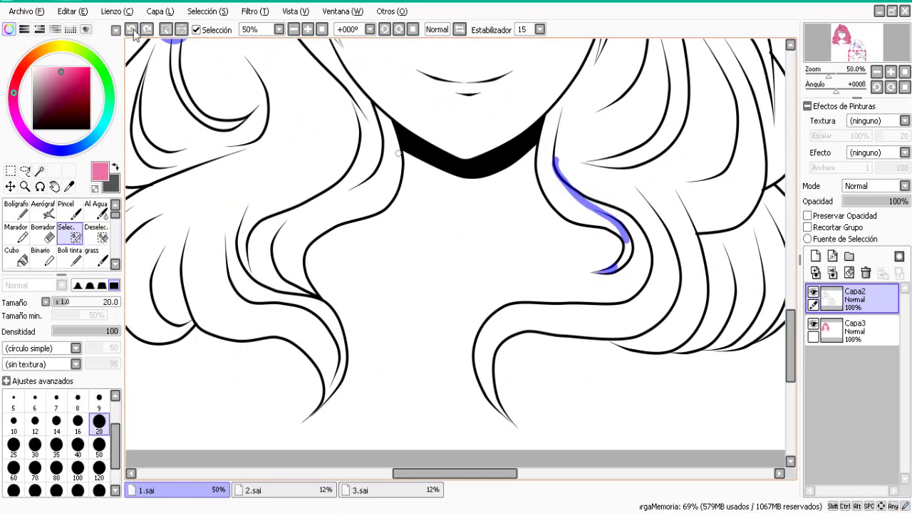
Flip the canvas view horizontally, and extend the selection on the inner curl and the tip of the lowest lock.
{"action": "left_click", "coordinate": [459, 30]}
{"action": "left_click_drag", "start_coordinate": [337, 182], "coordinate": [322, 195]}
{"action": "left_click", "coordinate": [420, 392]}
{"action": "left_click", "coordinate": [101, 238]}
{"action": "mouse_move", "coordinate": [409, 436]}
{"action": "left_mouse_down"}
{"action": "mouse_move", "coordinate": [395, 432]}
{"action": "mouse_move", "coordinate": [414, 424]}
{"action": "mouse_move", "coordinate": [391, 424]}
{"action": "left_mouse_up"}
{"action": "left_click", "coordinate": [133, 31]}
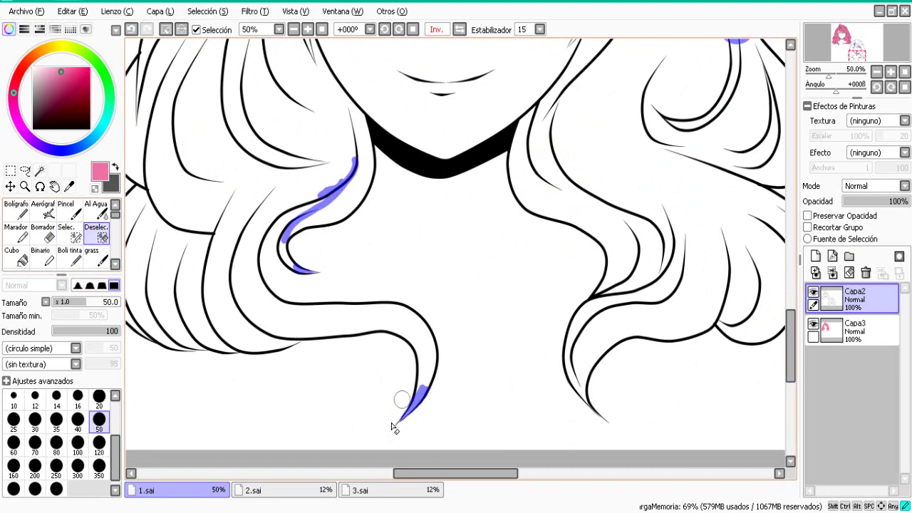
Paint selections over the remaining outline gaps along the lower and side locks, and trim the overspill.
{"action": "left_click", "coordinate": [75, 236]}
{"action": "key", "text": "Left"}
{"action": "left_click", "coordinate": [99, 447]}
{"action": "mouse_move", "coordinate": [326, 341]}
{"action": "left_mouse_down"}
{"action": "mouse_move", "coordinate": [356, 343]}
{"action": "mouse_move", "coordinate": [302, 335]}
{"action": "mouse_move", "coordinate": [285, 322]}
{"action": "mouse_move", "coordinate": [382, 344]}
{"action": "mouse_move", "coordinate": [444, 332]}
{"action": "mouse_move", "coordinate": [425, 342]}
{"action": "left_mouse_up"}
{"action": "left_click_drag", "start_coordinate": [791, 358], "coordinate": [792, 301]}
{"action": "left_click_drag", "start_coordinate": [326, 257], "coordinate": [317, 324]}
{"action": "mouse_move", "coordinate": [792, 310]}
{"action": "left_mouse_down"}
{"action": "mouse_move", "coordinate": [792, 283]}
{"action": "mouse_move", "coordinate": [793, 367]}
{"action": "left_mouse_up"}
{"action": "left_click_drag", "start_coordinate": [441, 475], "coordinate": [499, 478]}
{"action": "left_click_drag", "start_coordinate": [790, 339], "coordinate": [790, 350]}
{"action": "mouse_move", "coordinate": [650, 261]}
{"action": "left_mouse_down"}
{"action": "mouse_move", "coordinate": [638, 269]}
{"action": "mouse_move", "coordinate": [646, 268]}
{"action": "left_mouse_up"}
{"action": "left_click", "coordinate": [564, 288]}
{"action": "key", "text": "s"}
{"action": "mouse_move", "coordinate": [426, 369]}
{"action": "left_mouse_down"}
{"action": "mouse_move", "coordinate": [432, 385]}
{"action": "mouse_move", "coordinate": [437, 372]}
{"action": "left_mouse_up"}
Select the tip of the strand beside the cheek and trim its edges with the size 50 deselection brush.
{"action": "left_click", "coordinate": [76, 233]}
{"action": "left_click_drag", "start_coordinate": [796, 333], "coordinate": [796, 336]}
{"action": "mouse_move", "coordinate": [435, 182]}
{"action": "left_mouse_down"}
{"action": "mouse_move", "coordinate": [411, 203]}
{"action": "mouse_move", "coordinate": [407, 153]}
{"action": "mouse_move", "coordinate": [419, 139]}
{"action": "left_mouse_up"}
{"action": "scroll", "coordinate": [407, 158], "scroll_direction": "up", "scroll_amount": 2}
{"action": "left_click", "coordinate": [98, 234]}
{"action": "mouse_move", "coordinate": [385, 182]}
{"action": "left_mouse_down"}
{"action": "mouse_move", "coordinate": [353, 156]}
{"action": "mouse_move", "coordinate": [346, 164]}
{"action": "mouse_move", "coordinate": [371, 107]}
{"action": "left_mouse_up"}
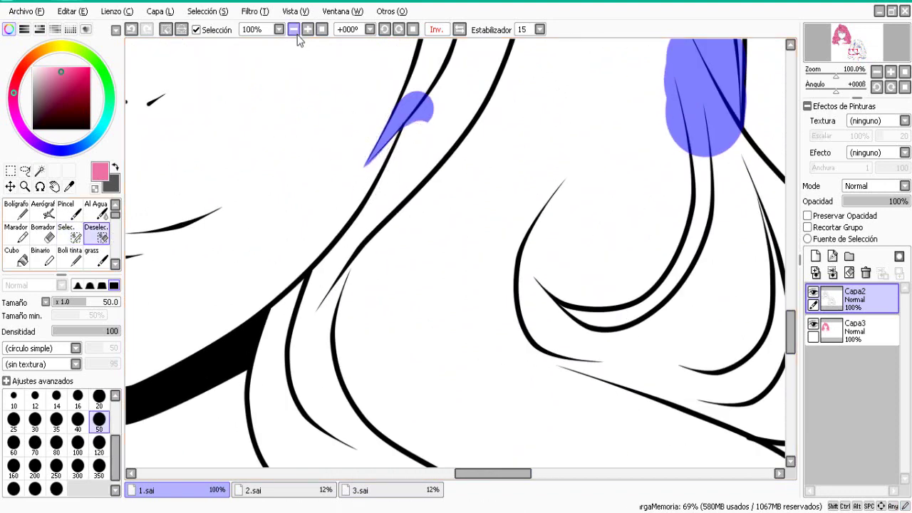
Add all enclosed hair sections of the second girl to the selection with the magic wand.
{"action": "double_click", "coordinate": [295, 32]}
{"action": "mouse_move", "coordinate": [791, 333]}
{"action": "left_mouse_down"}
{"action": "mouse_move", "coordinate": [791, 300]}
{"action": "mouse_move", "coordinate": [791, 317]}
{"action": "left_mouse_up"}
{"action": "left_click", "coordinate": [40, 171]}
{"action": "left_click", "coordinate": [293, 206]}
{"action": "left_click", "coordinate": [481, 223]}
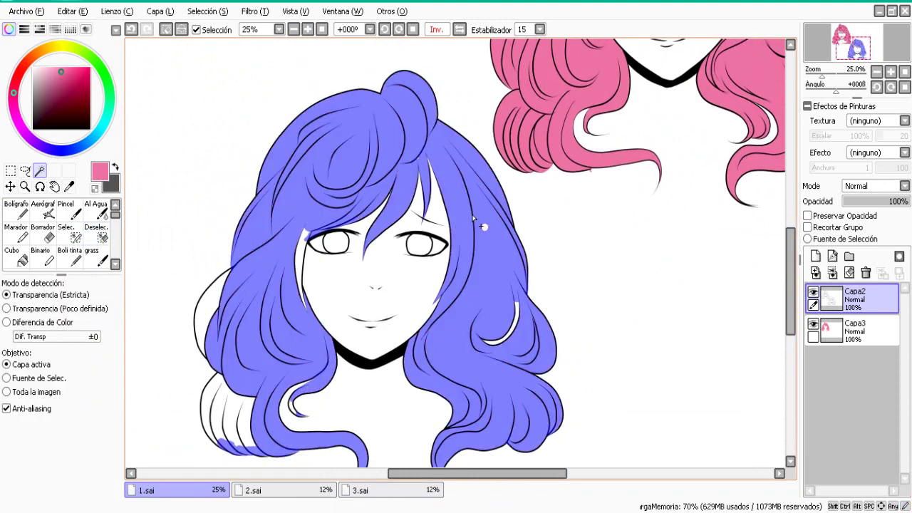
{"action": "left_click", "coordinate": [300, 265]}
{"action": "left_click", "coordinate": [207, 314]}
{"action": "left_click", "coordinate": [233, 419]}
{"action": "left_click", "coordinate": [291, 408]}
{"action": "left_click", "coordinate": [512, 324]}
{"action": "key", "text": "a"}
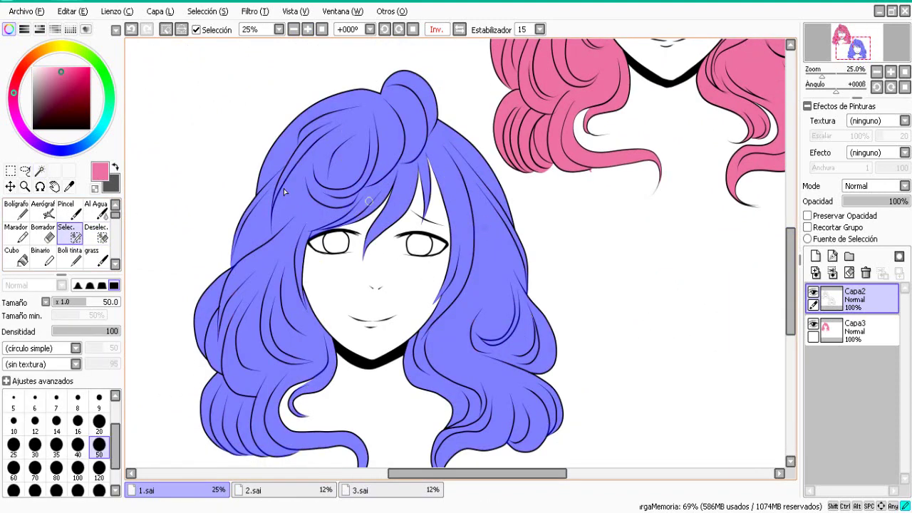
Restore the unflipped canvas view and choose a dark gray for the bucket fill.
{"action": "scroll", "coordinate": [283, 188], "scroll_direction": "down", "scroll_amount": 3}
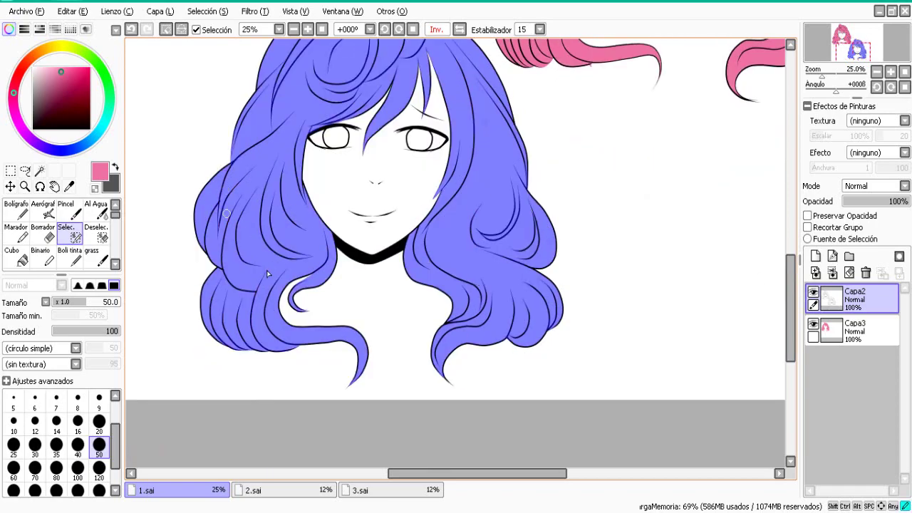
{"action": "scroll", "coordinate": [790, 322], "scroll_direction": "up", "scroll_amount": 8}
{"action": "left_click_drag", "start_coordinate": [791, 264], "coordinate": [790, 311]}
{"action": "key", "text": "g"}
{"action": "key", "text": "h"}
{"action": "scroll", "coordinate": [781, 318], "scroll_direction": "up", "scroll_amount": 4}
{"action": "scroll", "coordinate": [786, 285], "scroll_direction": "down", "scroll_amount": 3}
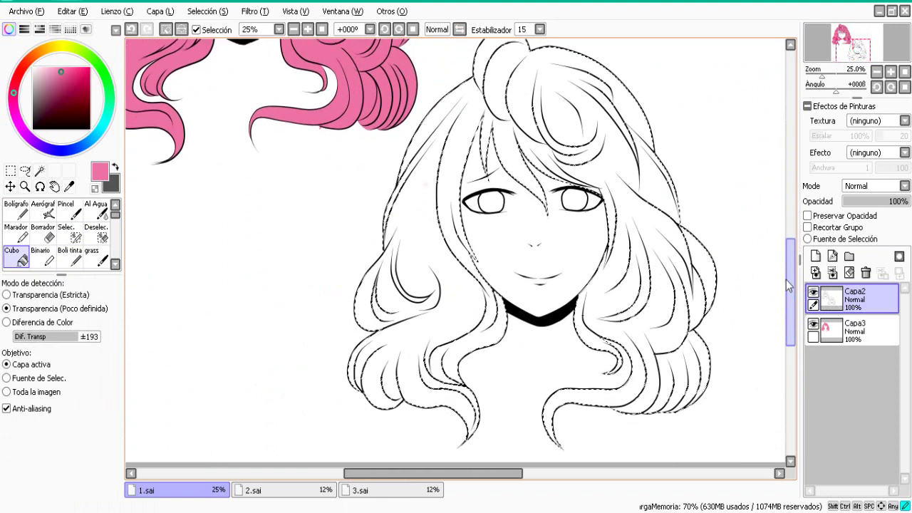
{"action": "left_click", "coordinate": [35, 144]}
{"action": "left_click", "coordinate": [48, 109]}
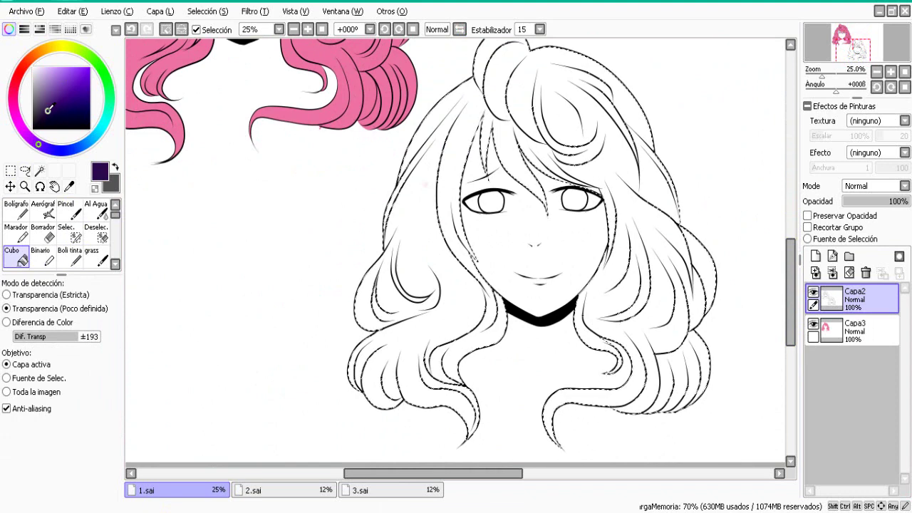
{"action": "left_click_drag", "start_coordinate": [48, 109], "coordinate": [33, 117]}
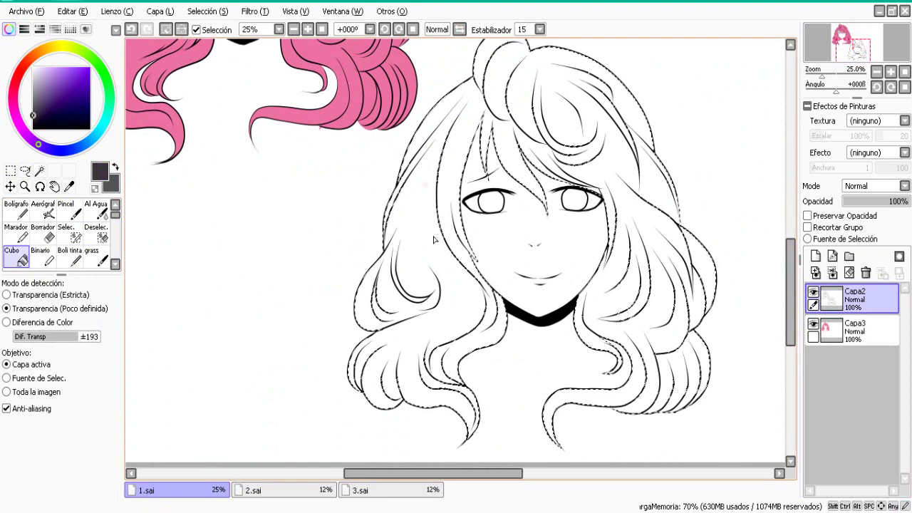
Try to fill the second girl's selected hair with dark gray on layer Capa2.
{"action": "left_click", "coordinate": [433, 236]}
{"action": "scroll", "coordinate": [434, 236], "scroll_direction": "right", "scroll_amount": 3}
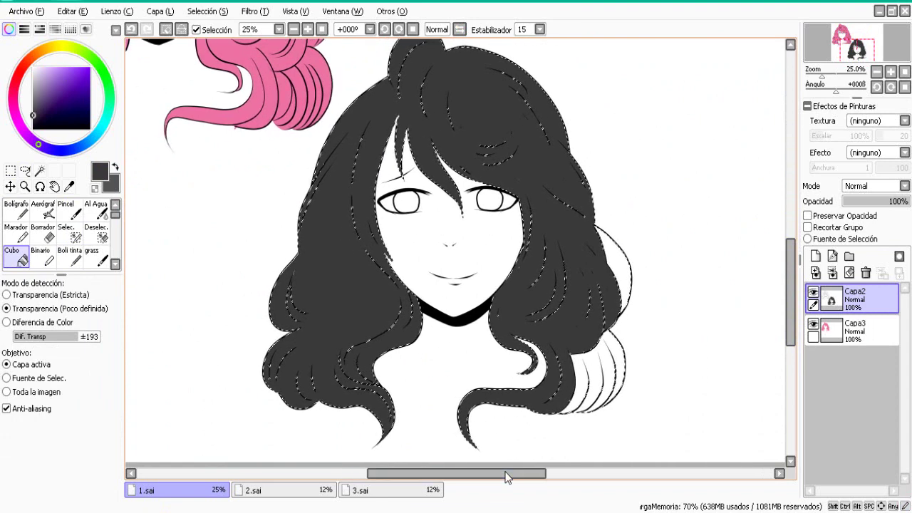
{"action": "left_click", "coordinate": [131, 29]}
Make layer Capa3 active and try a dark gray fill on the second girl's selected hair.
{"action": "left_click", "coordinate": [855, 330]}
{"action": "left_click", "coordinate": [591, 242]}
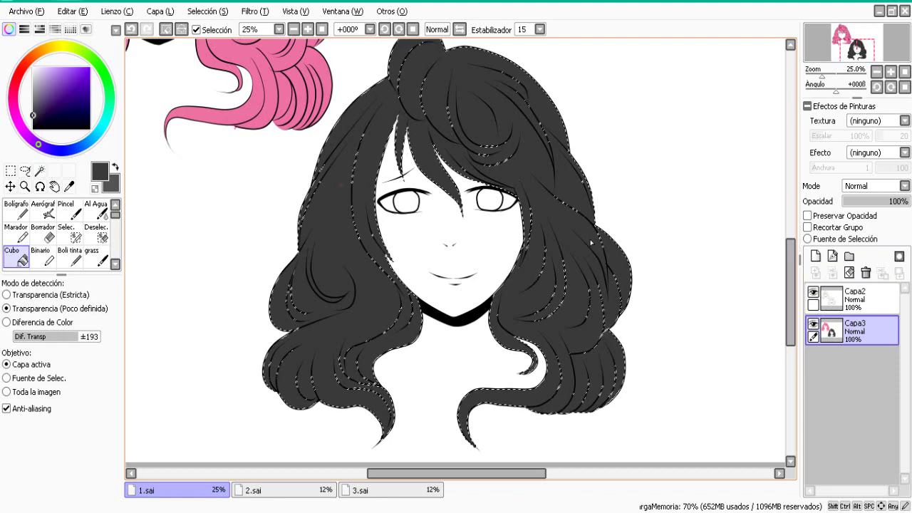
{"action": "left_click", "coordinate": [131, 30]}
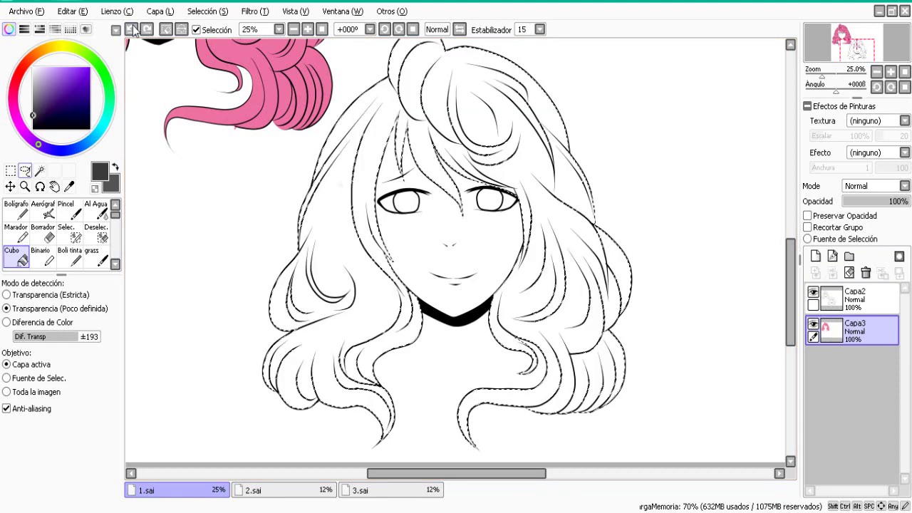
Choose a dark brown and fill the second girl's selected hair with it on layer Capa3.
{"action": "left_click", "coordinate": [49, 150]}
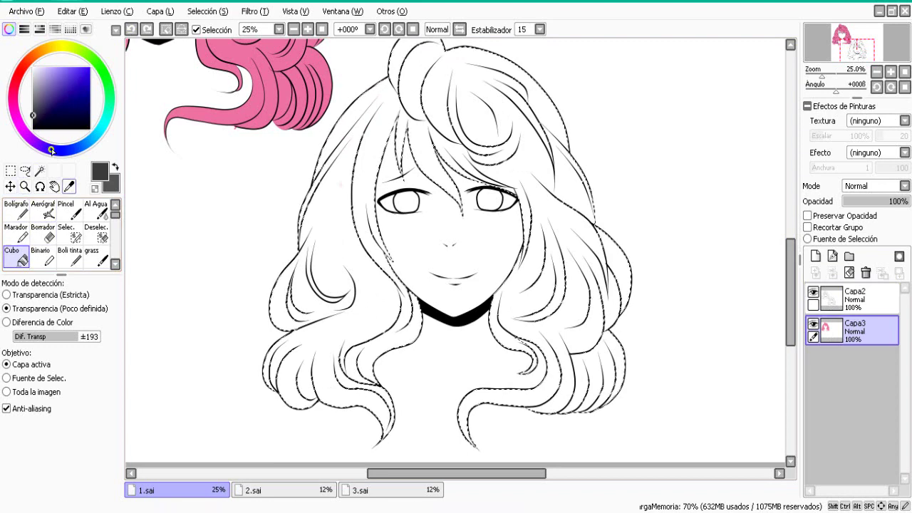
{"action": "left_click", "coordinate": [56, 152]}
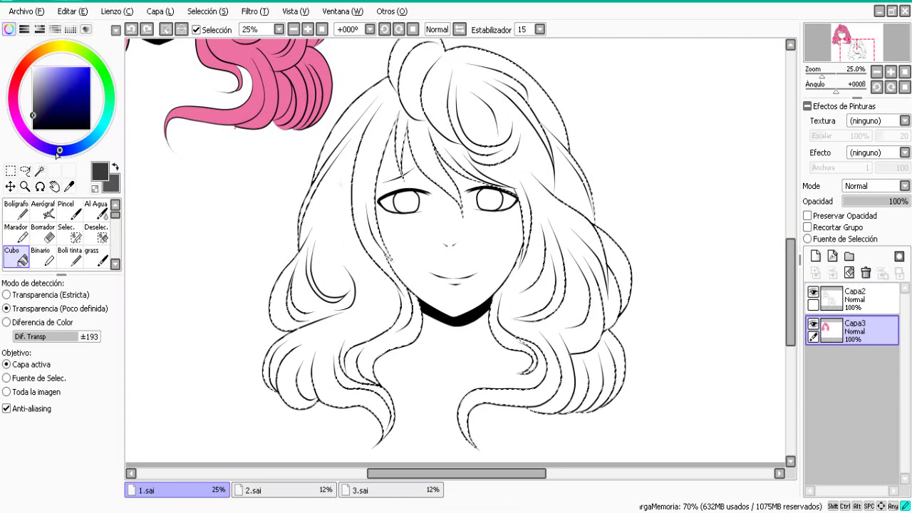
{"action": "mouse_move", "coordinate": [55, 154]}
{"action": "left_mouse_down"}
{"action": "mouse_move", "coordinate": [17, 80]}
{"action": "mouse_move", "coordinate": [40, 64]}
{"action": "left_mouse_up"}
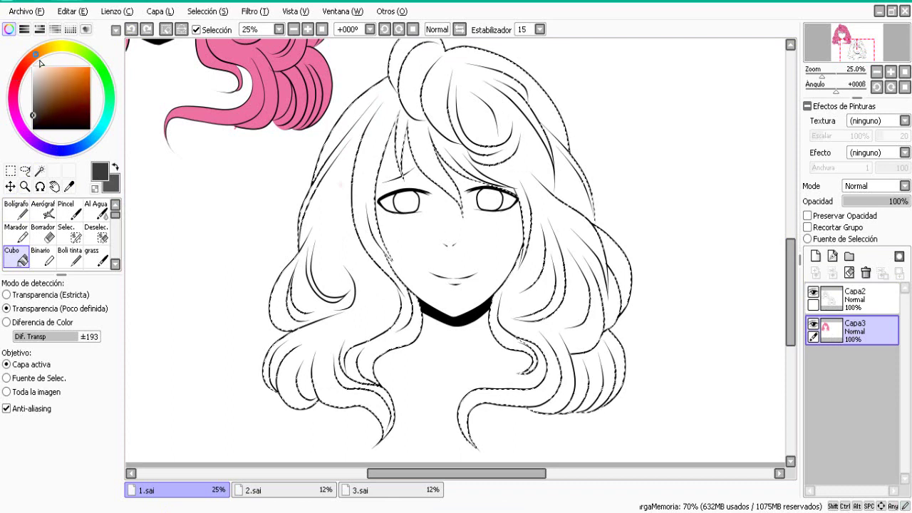
{"action": "left_click_drag", "start_coordinate": [42, 122], "coordinate": [42, 117]}
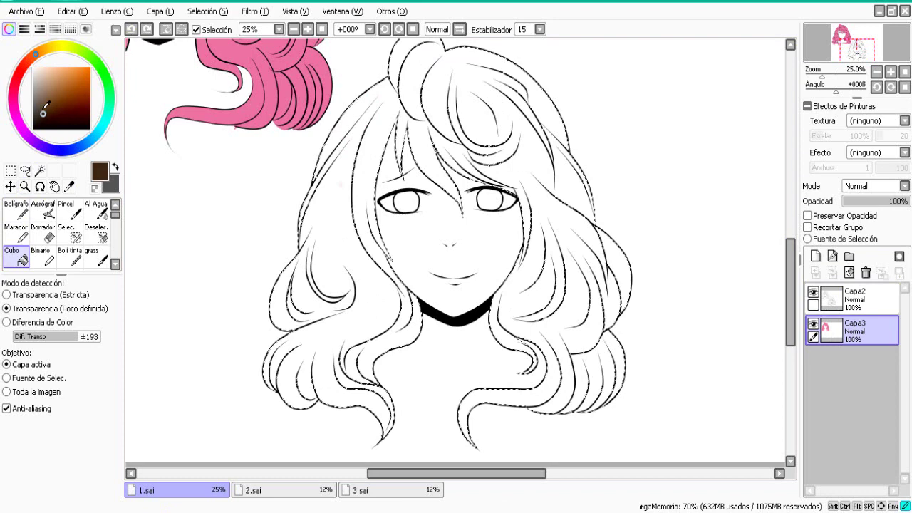
{"action": "left_click", "coordinate": [343, 223]}
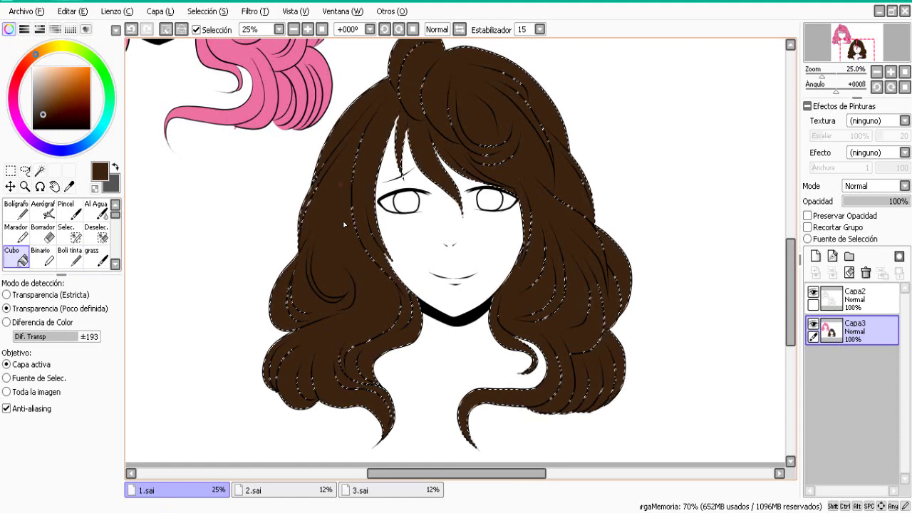
Choose a dark navy blue and refill the second girl's selected hair with it.
{"action": "left_click", "coordinate": [65, 149]}
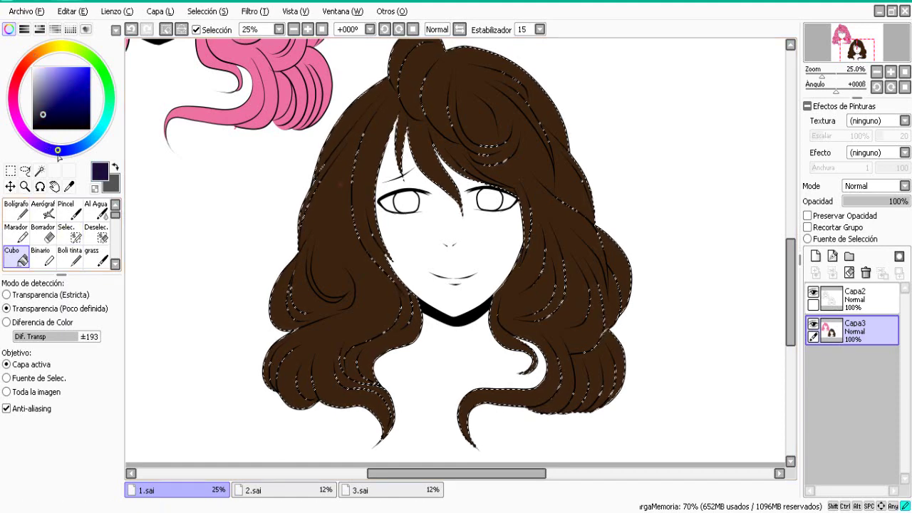
{"action": "left_click", "coordinate": [43, 113]}
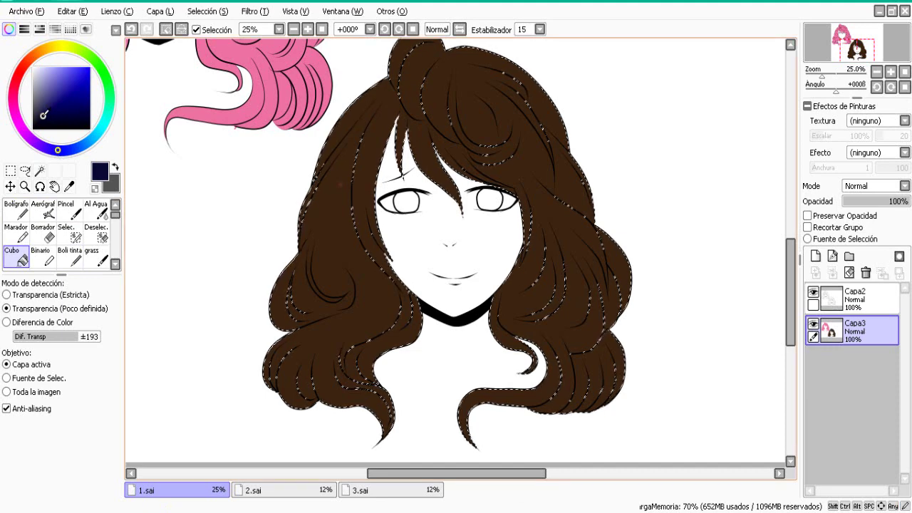
{"action": "left_click", "coordinate": [333, 196]}
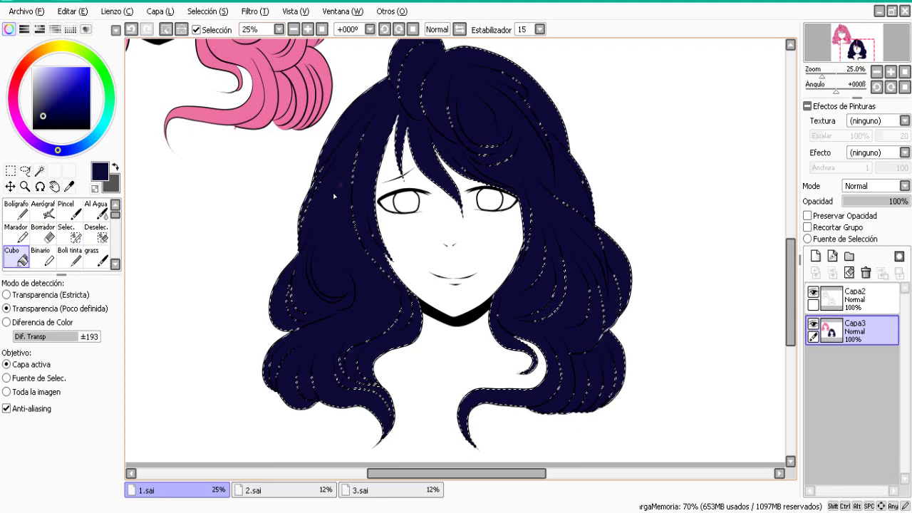
Copy the first girl's lasso-selected line art from Capa2, paste it, and place the copy in the empty upper right of the canvas.
{"action": "left_click", "coordinate": [322, 30]}
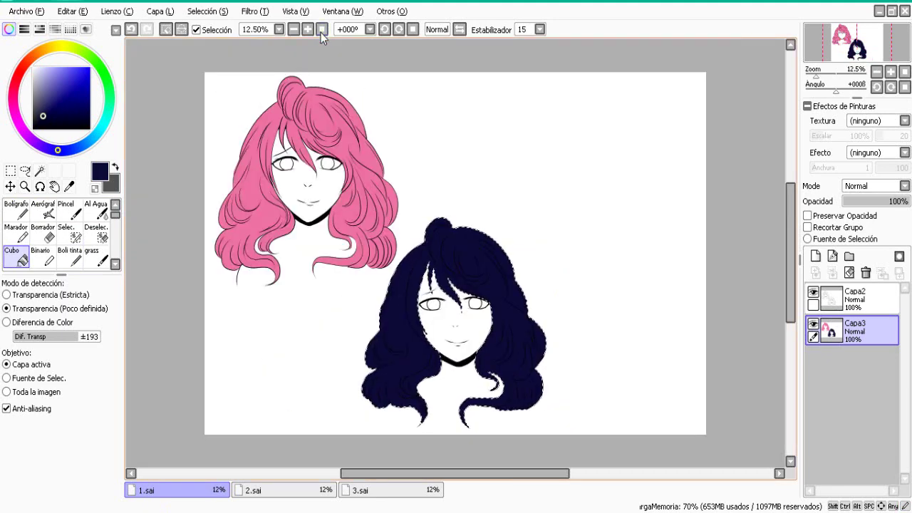
{"action": "left_click", "coordinate": [307, 30]}
{"action": "left_click", "coordinate": [322, 29]}
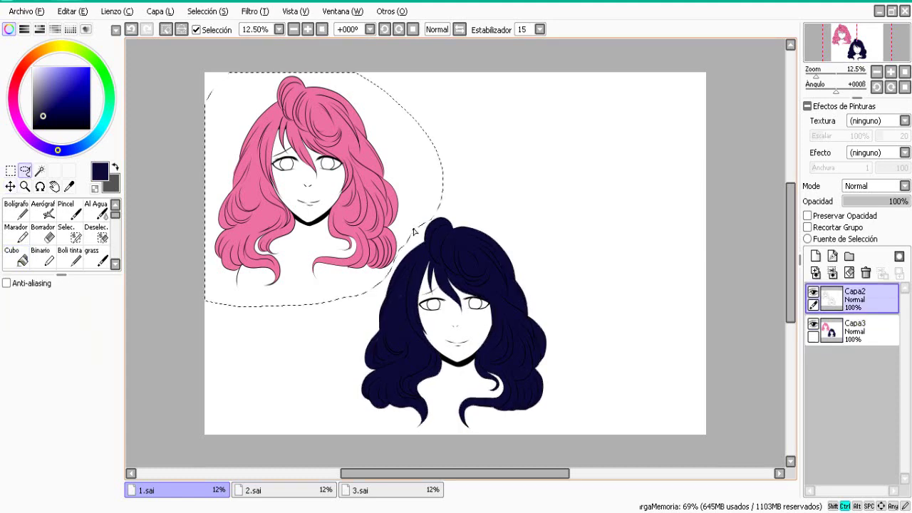
{"action": "key", "text": "ctrl+c"}
{"action": "key", "text": "ctrl+v"}
{"action": "mouse_move", "coordinate": [333, 188]}
{"action": "left_mouse_down"}
{"action": "mouse_move", "coordinate": [613, 209]}
{"action": "mouse_move", "coordinate": [633, 192]}
{"action": "left_mouse_up"}
{"action": "key", "text": "ctrl+d"}
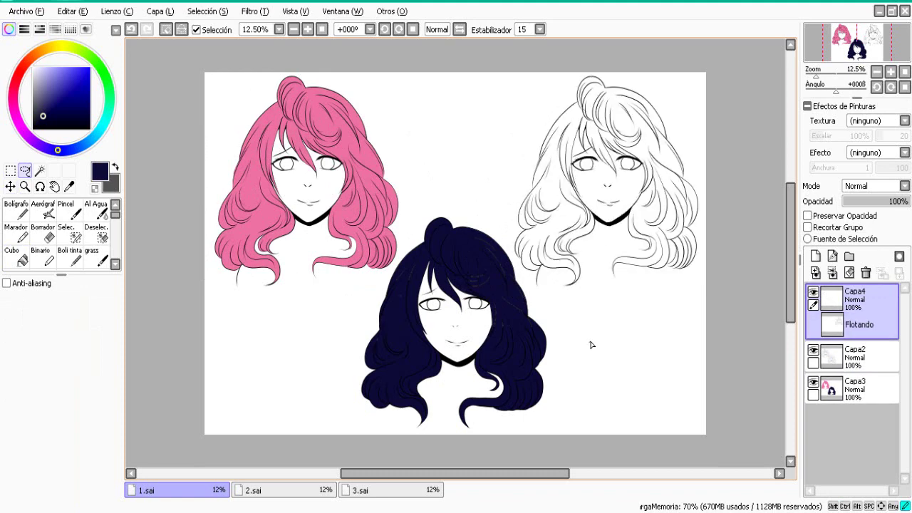
Paste a copy of the first girl's pink hair color and align it with the duplicated line art.
{"action": "key", "text": "ctrl+v"}
{"action": "left_click_drag", "start_coordinate": [346, 226], "coordinate": [645, 226]}
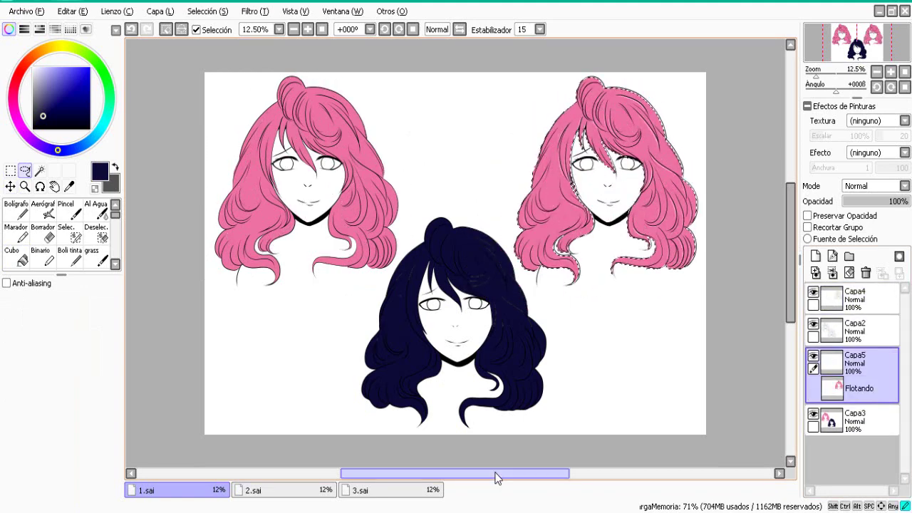
{"action": "left_click_drag", "start_coordinate": [496, 475], "coordinate": [532, 470]}
{"action": "left_click", "coordinate": [308, 29]}
{"action": "left_click", "coordinate": [308, 29]}
{"action": "left_click", "coordinate": [308, 29]}
{"action": "left_click", "coordinate": [308, 30]}
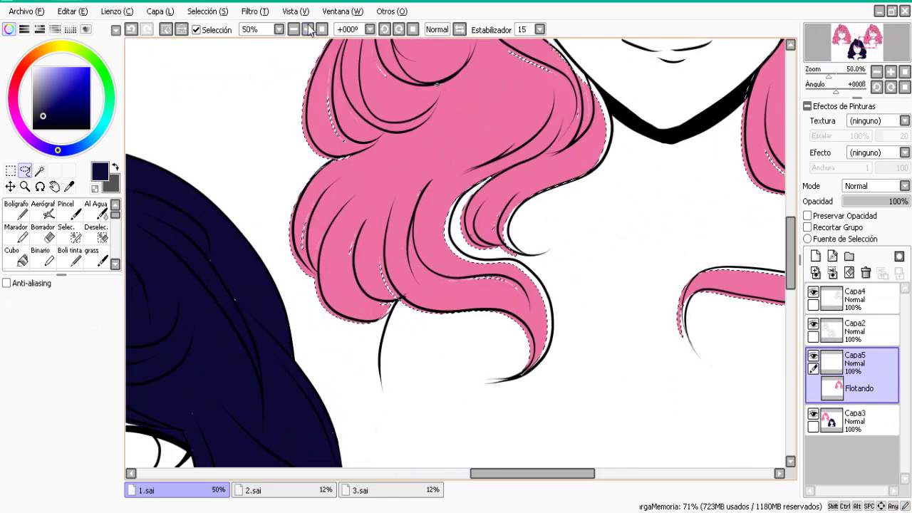
{"action": "mouse_move", "coordinate": [424, 224]}
{"action": "left_mouse_down"}
{"action": "mouse_move", "coordinate": [447, 223]}
{"action": "mouse_move", "coordinate": [430, 226]}
{"action": "left_mouse_up"}
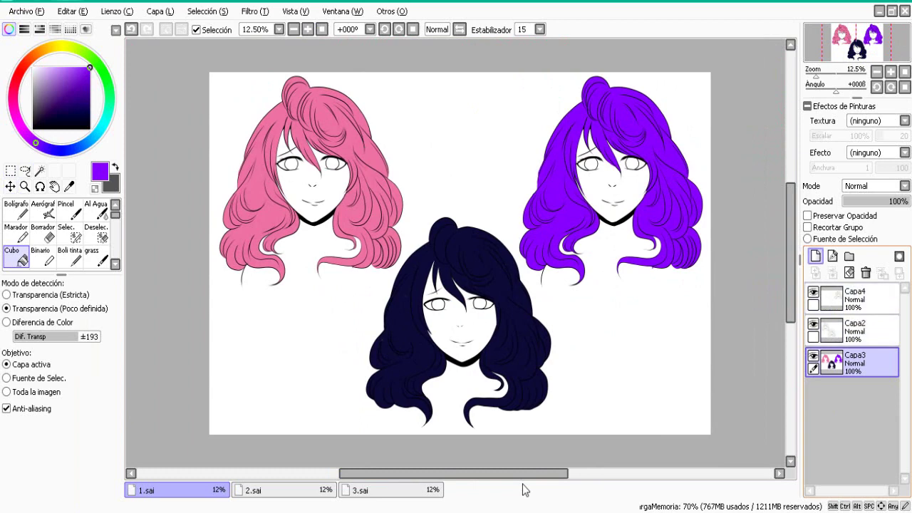
Add a new layer directly above Capa3 and clip it to the hair colors with Recortar Grupo.
{"action": "left_click", "coordinate": [816, 256]}
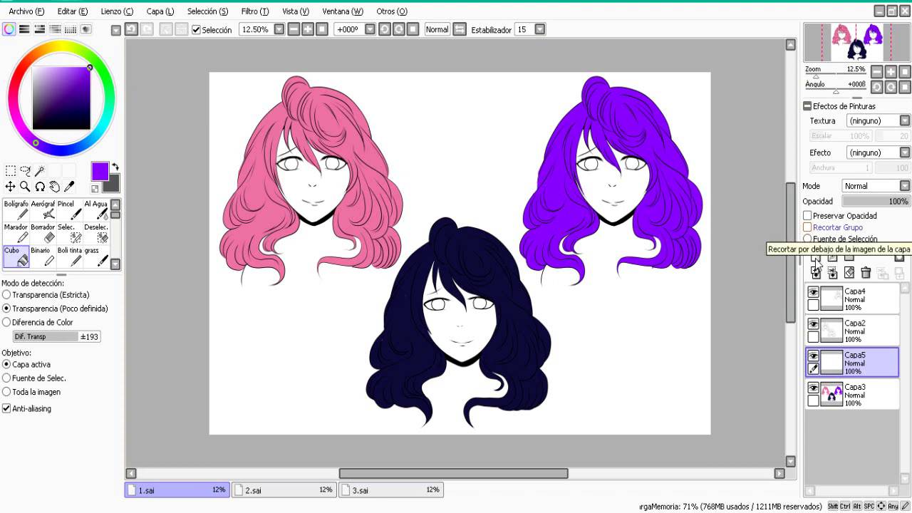
{"action": "left_click", "coordinate": [824, 229]}
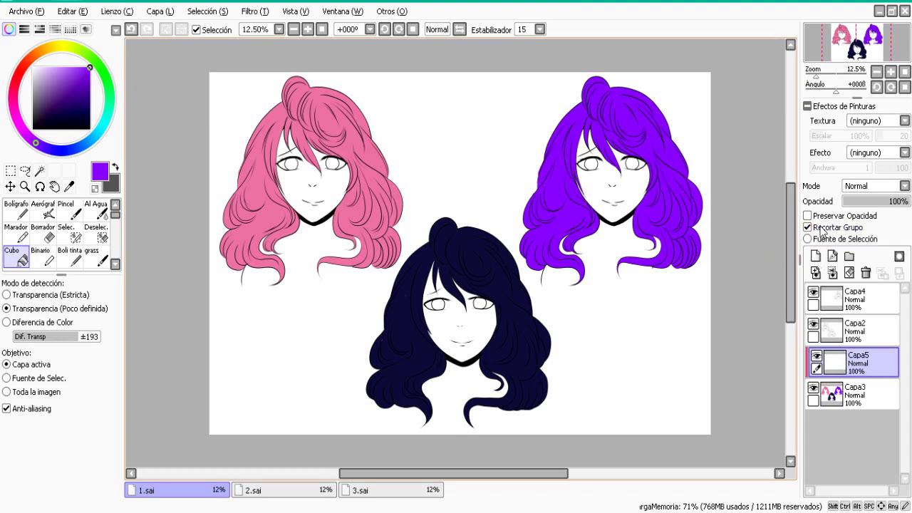
Try painting a more magenta pink over the hair with a size 350 Boli tinta brush, then undo the strokes.
{"action": "left_click", "coordinate": [257, 179], "text": "alt"}
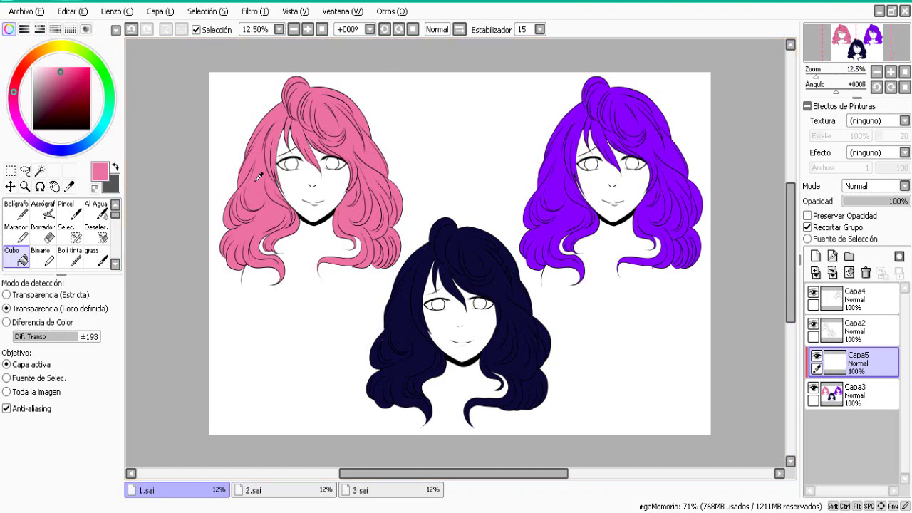
{"action": "left_click", "coordinate": [17, 80]}
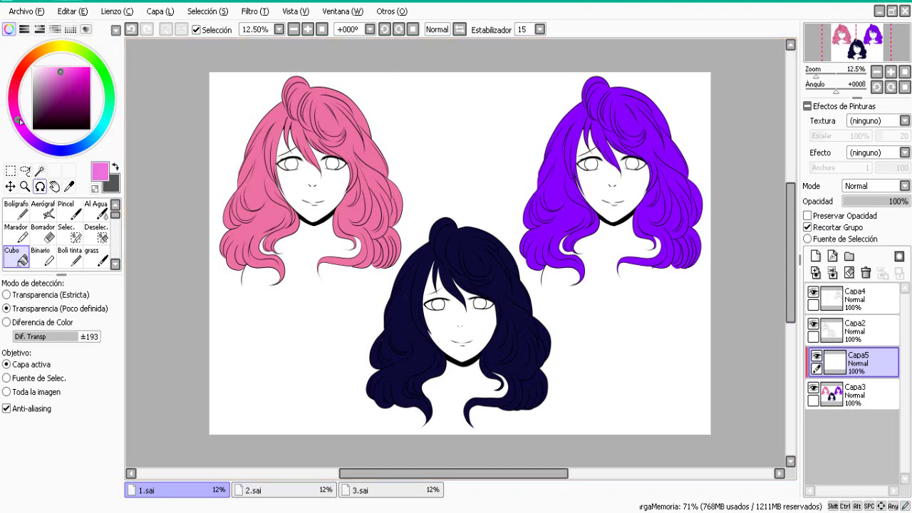
{"action": "left_click", "coordinate": [70, 257]}
{"action": "mouse_move", "coordinate": [217, 194]}
{"action": "left_mouse_down"}
{"action": "mouse_move", "coordinate": [390, 187]}
{"action": "mouse_move", "coordinate": [414, 162]}
{"action": "mouse_move", "coordinate": [251, 191]}
{"action": "mouse_move", "coordinate": [334, 141]}
{"action": "mouse_move", "coordinate": [383, 96]}
{"action": "mouse_move", "coordinate": [233, 148]}
{"action": "mouse_move", "coordinate": [294, 189]}
{"action": "left_mouse_up"}
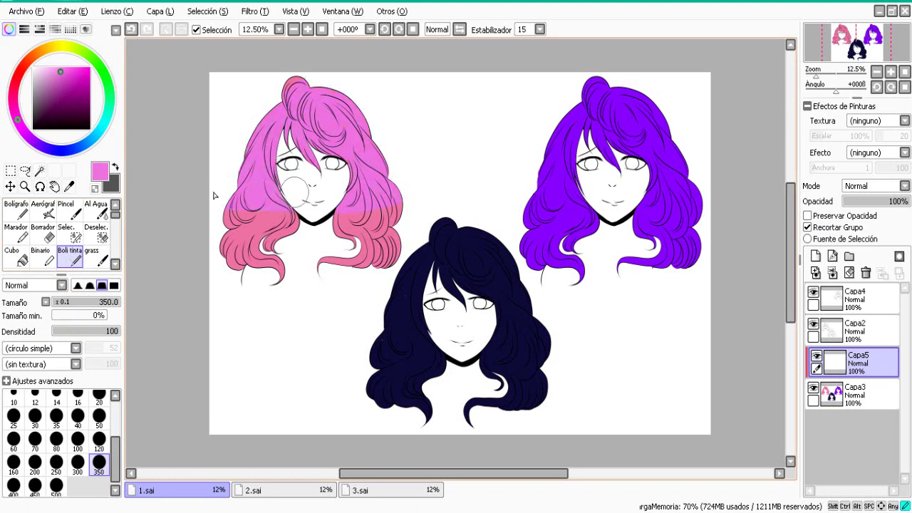
{"action": "left_click_drag", "start_coordinate": [326, 287], "coordinate": [227, 258]}
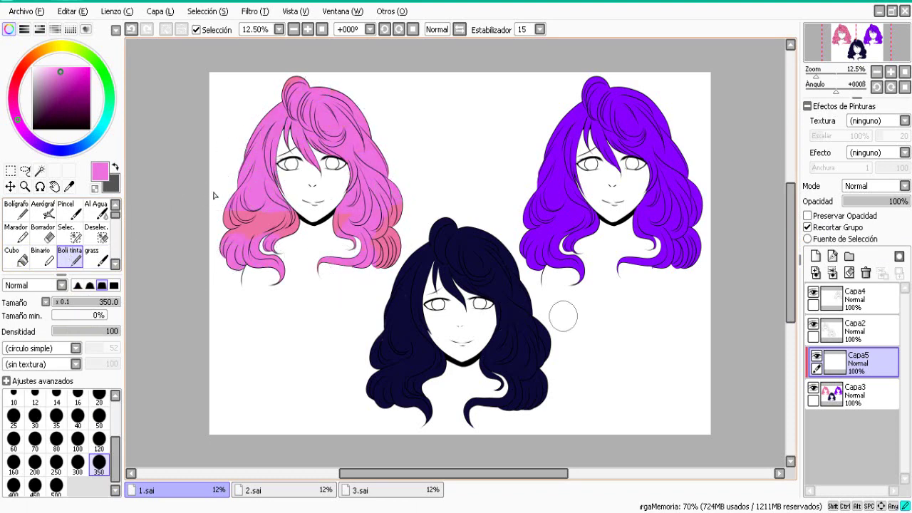
{"action": "mouse_move", "coordinate": [381, 317]}
{"action": "left_mouse_down"}
{"action": "mouse_move", "coordinate": [549, 314]}
{"action": "mouse_move", "coordinate": [494, 182]}
{"action": "mouse_move", "coordinate": [394, 270]}
{"action": "mouse_move", "coordinate": [706, 163]}
{"action": "mouse_move", "coordinate": [530, 118]}
{"action": "mouse_move", "coordinate": [480, 206]}
{"action": "mouse_move", "coordinate": [707, 212]}
{"action": "mouse_move", "coordinate": [603, 299]}
{"action": "mouse_move", "coordinate": [519, 272]}
{"action": "left_mouse_up"}
{"action": "left_click", "coordinate": [131, 29]}
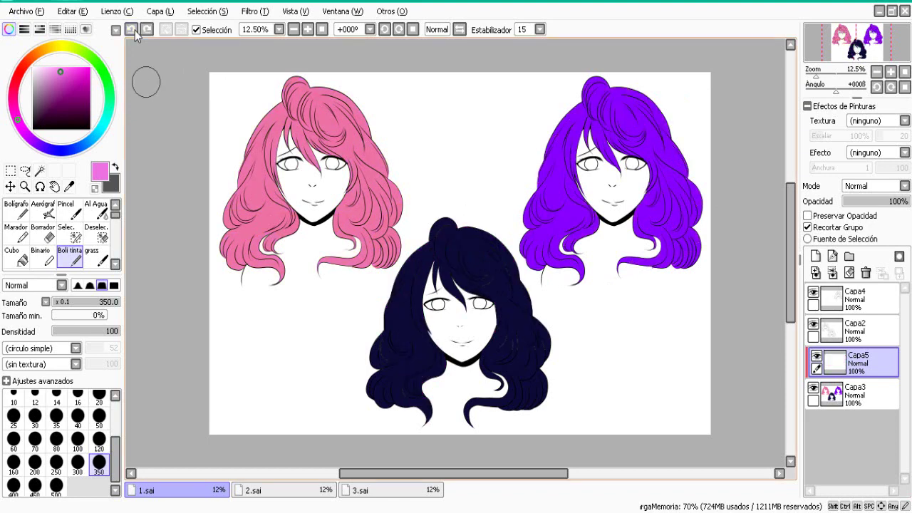
Set the Boli tinta brush size to 50 and choose a darker magenta as the pink hair's shadow color.
{"action": "left_click_drag", "start_coordinate": [486, 474], "coordinate": [429, 487]}
{"action": "left_click", "coordinate": [308, 30]}
{"action": "left_click", "coordinate": [308, 30]}
{"action": "left_click", "coordinate": [307, 30]}
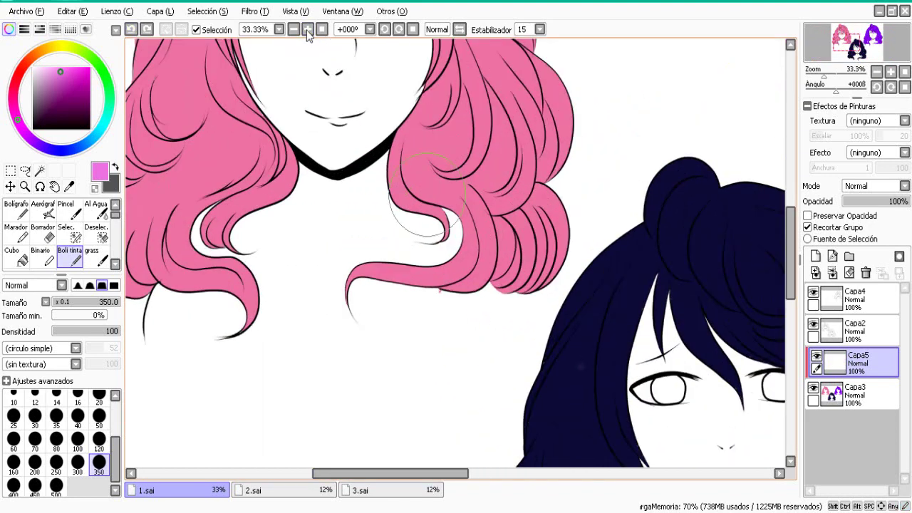
{"action": "left_click_drag", "start_coordinate": [789, 285], "coordinate": [790, 250]}
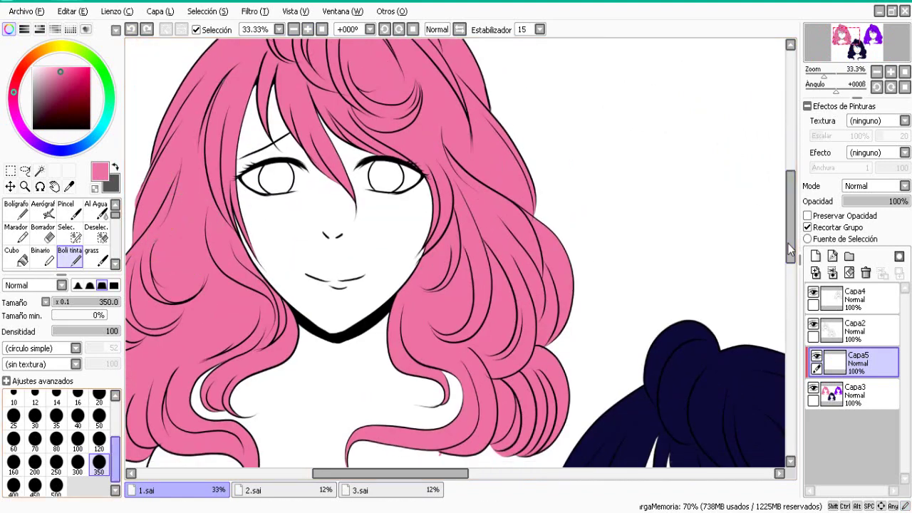
{"action": "left_click", "coordinate": [99, 418]}
{"action": "left_click", "coordinate": [293, 29]}
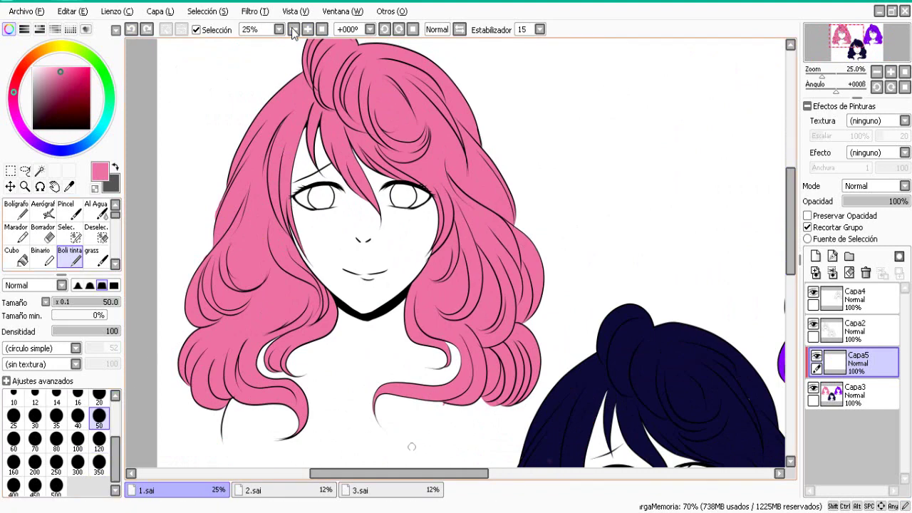
{"action": "left_click_drag", "start_coordinate": [413, 474], "coordinate": [397, 481]}
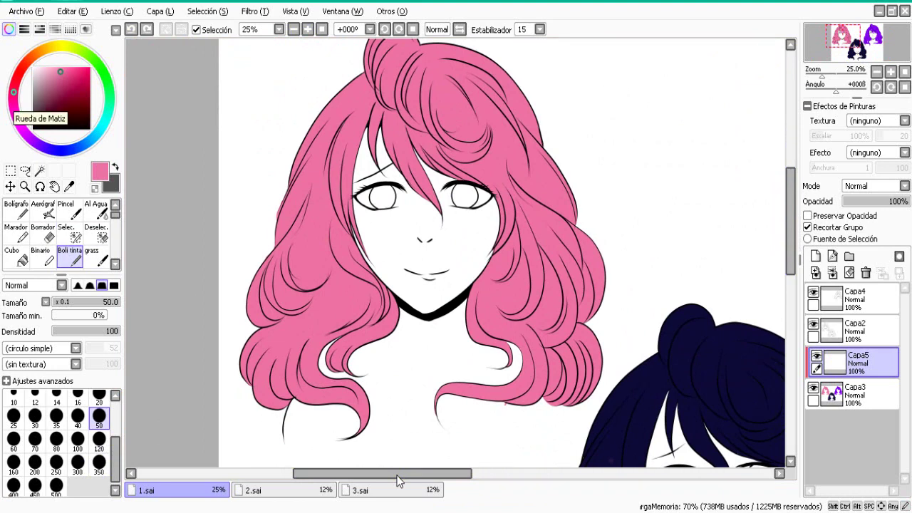
{"action": "left_click", "coordinate": [15, 102]}
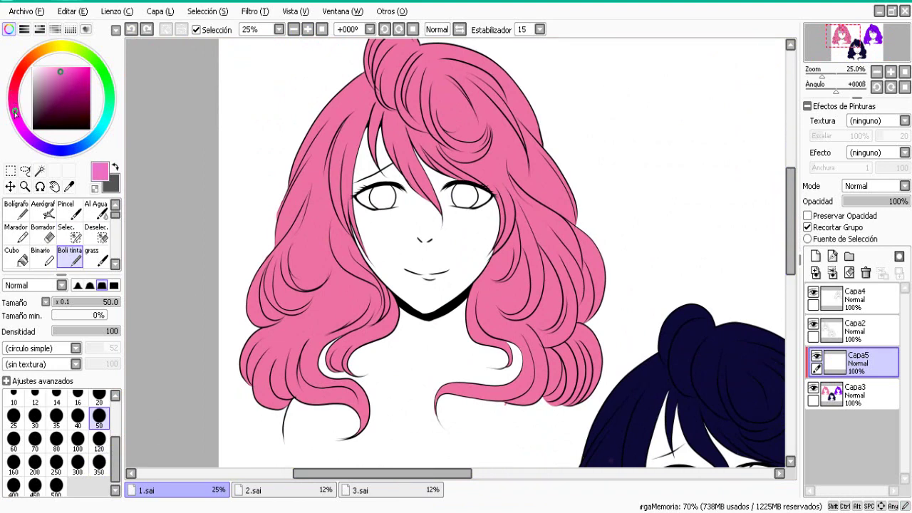
{"action": "left_click", "coordinate": [64, 76]}
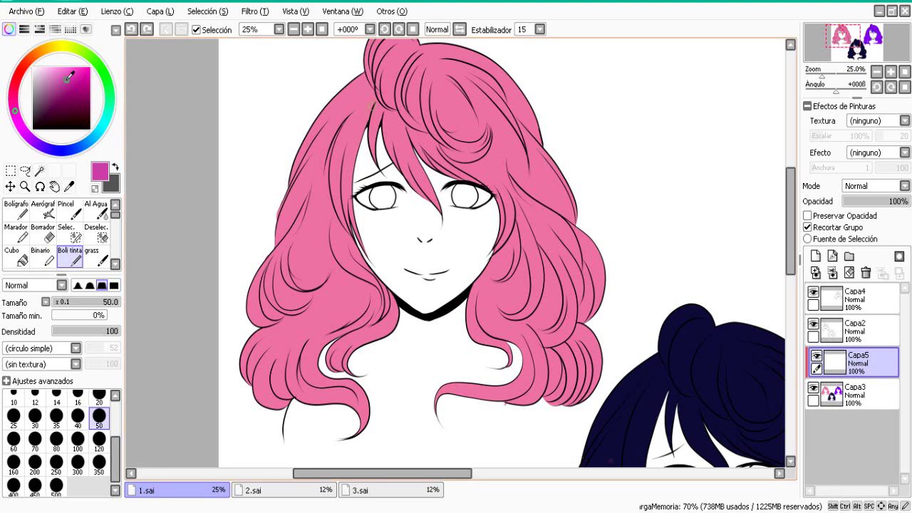
Paint magenta shadow streaks along the strands of the first girl's bangs on the clipped layer.
{"action": "left_click", "coordinate": [387, 188]}
{"action": "mouse_move", "coordinate": [378, 96]}
{"action": "left_mouse_down"}
{"action": "mouse_move", "coordinate": [363, 134]}
{"action": "mouse_move", "coordinate": [382, 118]}
{"action": "mouse_move", "coordinate": [391, 165]}
{"action": "left_mouse_up"}
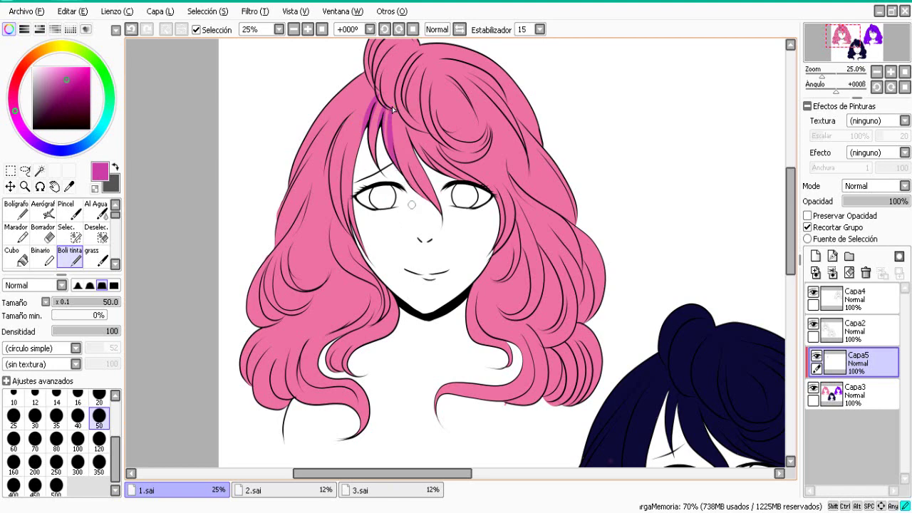
{"action": "left_click_drag", "start_coordinate": [397, 116], "coordinate": [430, 205]}
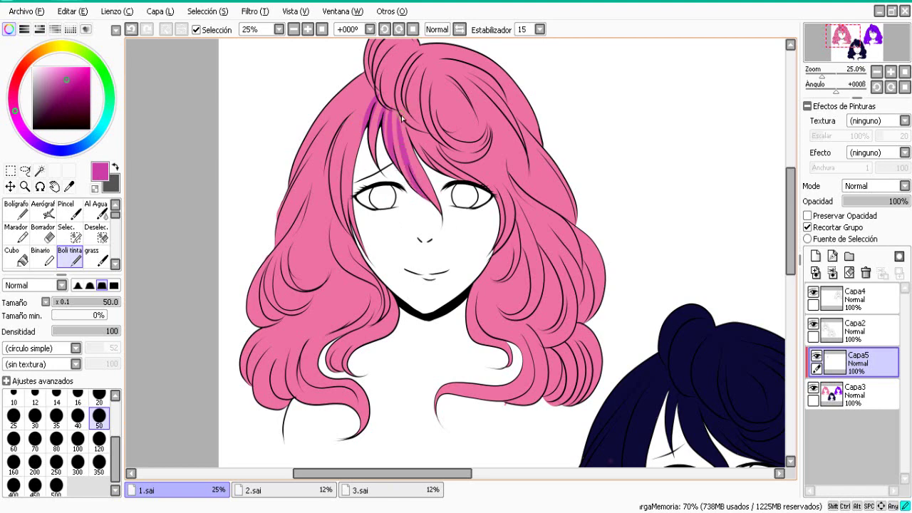
{"action": "left_click_drag", "start_coordinate": [401, 116], "coordinate": [447, 207]}
Paint magenta shadows down the inner strands beside the left of the first girl's face to the small curl, undoing faulty strokes.
{"action": "mouse_move", "coordinate": [355, 129]}
{"action": "left_mouse_down"}
{"action": "mouse_move", "coordinate": [339, 170]}
{"action": "mouse_move", "coordinate": [365, 262]}
{"action": "left_mouse_up"}
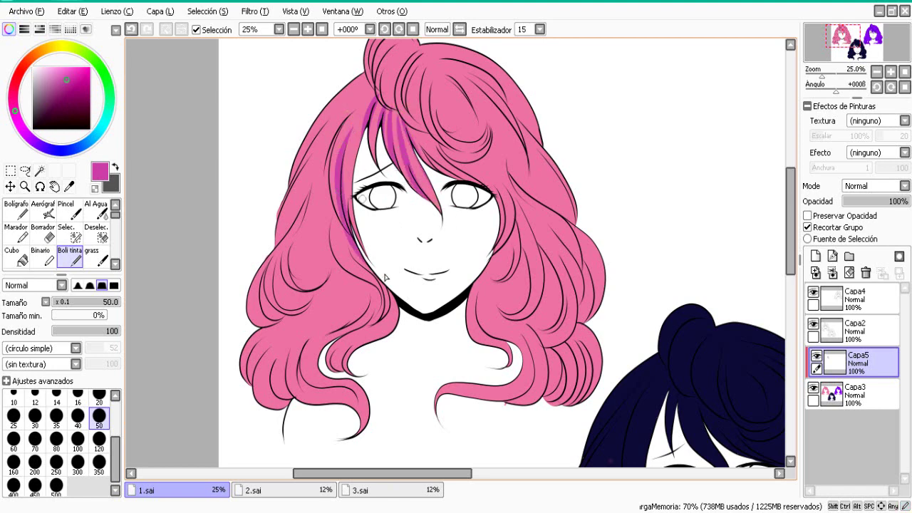
{"action": "mouse_move", "coordinate": [354, 109]}
{"action": "left_mouse_down"}
{"action": "mouse_move", "coordinate": [330, 182]}
{"action": "mouse_move", "coordinate": [337, 232]}
{"action": "mouse_move", "coordinate": [358, 287]}
{"action": "mouse_move", "coordinate": [392, 329]}
{"action": "left_mouse_up"}
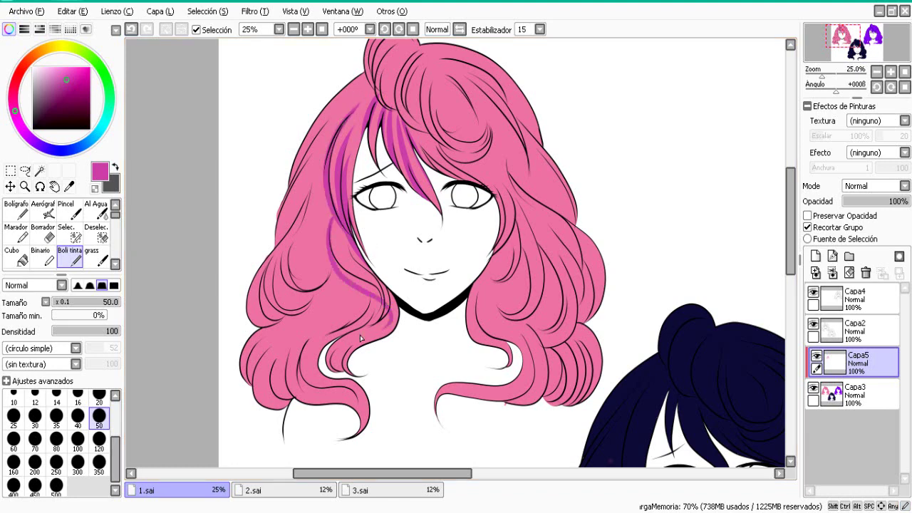
{"action": "key", "text": "ctrl+z"}
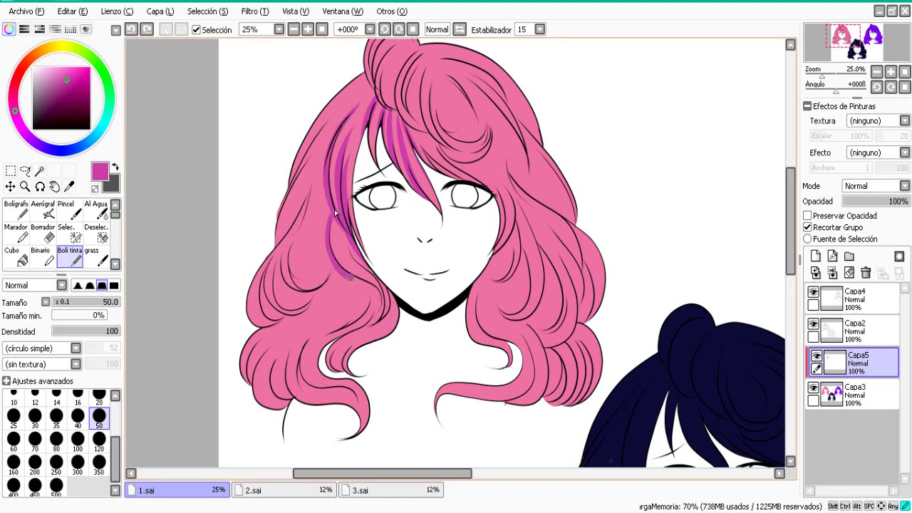
{"action": "left_click_drag", "start_coordinate": [335, 212], "coordinate": [384, 323]}
{"action": "mouse_move", "coordinate": [349, 248]}
{"action": "left_mouse_down"}
{"action": "mouse_move", "coordinate": [386, 286]}
{"action": "mouse_move", "coordinate": [362, 349]}
{"action": "mouse_move", "coordinate": [377, 305]}
{"action": "mouse_move", "coordinate": [360, 339]}
{"action": "mouse_move", "coordinate": [364, 373]}
{"action": "mouse_move", "coordinate": [360, 343]}
{"action": "mouse_move", "coordinate": [343, 345]}
{"action": "mouse_move", "coordinate": [360, 371]}
{"action": "left_mouse_up"}
{"action": "left_click", "coordinate": [134, 27]}
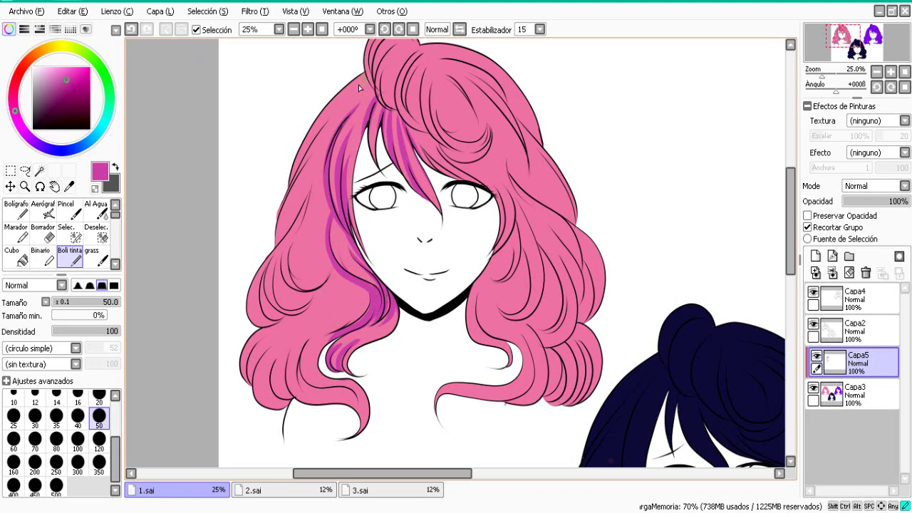
Paint magenta shadows along the outer strands from the first girl's crown down to cheek level, undoing faulty strokes.
{"action": "left_click", "coordinate": [134, 32]}
{"action": "left_click_drag", "start_coordinate": [358, 85], "coordinate": [287, 196]}
{"action": "mouse_move", "coordinate": [326, 122]}
{"action": "left_mouse_down"}
{"action": "mouse_move", "coordinate": [277, 209]}
{"action": "mouse_move", "coordinate": [269, 254]}
{"action": "left_mouse_up"}
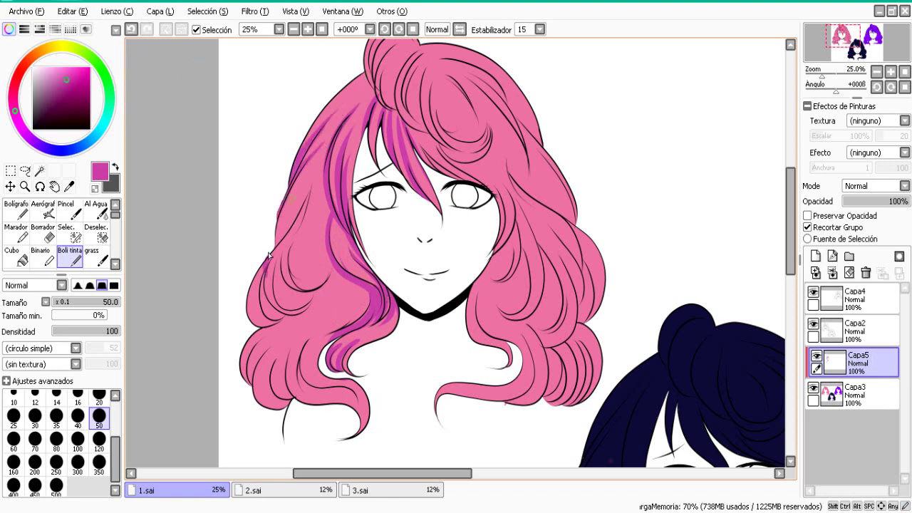
{"action": "left_click", "coordinate": [130, 30]}
{"action": "left_click_drag", "start_coordinate": [315, 149], "coordinate": [275, 231]}
{"action": "left_click_drag", "start_coordinate": [314, 179], "coordinate": [297, 232]}
{"action": "left_click", "coordinate": [136, 31]}
{"action": "mouse_move", "coordinate": [313, 176]}
{"action": "left_mouse_down"}
{"action": "mouse_move", "coordinate": [253, 324]}
{"action": "mouse_move", "coordinate": [308, 178]}
{"action": "mouse_move", "coordinate": [269, 252]}
{"action": "mouse_move", "coordinate": [310, 293]}
{"action": "left_mouse_up"}
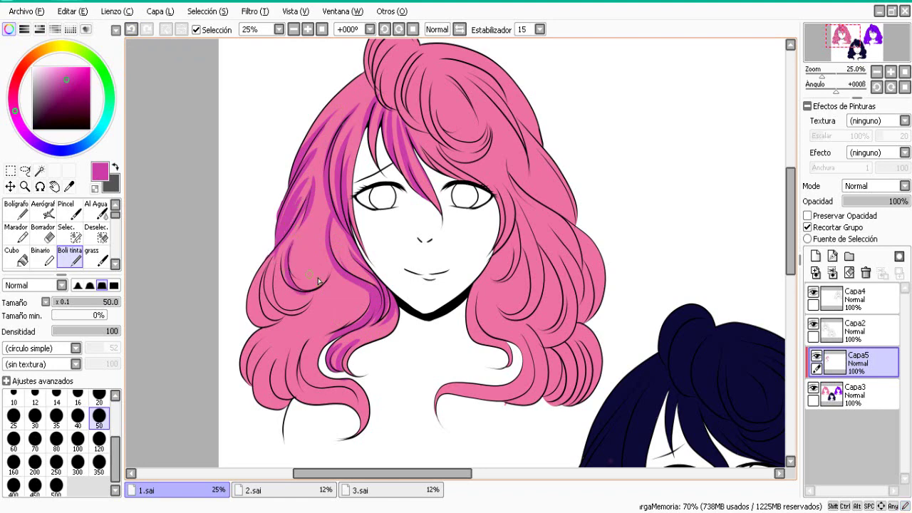
Paint magenta shadows inside the large outer curl below those strands, following its curved lines.
{"action": "left_click_drag", "start_coordinate": [283, 258], "coordinate": [285, 289]}
{"action": "mouse_move", "coordinate": [278, 256]}
{"action": "left_mouse_down"}
{"action": "mouse_move", "coordinate": [286, 311]}
{"action": "mouse_move", "coordinate": [309, 307]}
{"action": "left_mouse_up"}
{"action": "mouse_move", "coordinate": [268, 268]}
{"action": "left_mouse_down"}
{"action": "mouse_move", "coordinate": [305, 302]}
{"action": "mouse_move", "coordinate": [310, 290]}
{"action": "mouse_move", "coordinate": [269, 269]}
{"action": "mouse_move", "coordinate": [285, 314]}
{"action": "mouse_move", "coordinate": [268, 319]}
{"action": "mouse_move", "coordinate": [287, 317]}
{"action": "mouse_move", "coordinate": [267, 303]}
{"action": "left_mouse_up"}
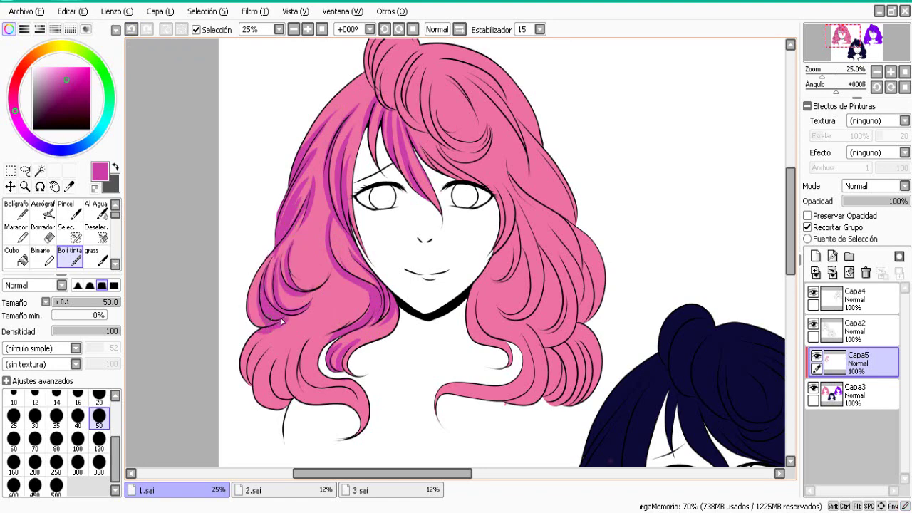
Paint a magenta shadow down the long lower lock to its curled tip, undoing the faulty attempts.
{"action": "scroll", "coordinate": [317, 261], "scroll_direction": "down", "scroll_amount": 2}
{"action": "left_click_drag", "start_coordinate": [298, 280], "coordinate": [356, 349]}
{"action": "left_click", "coordinate": [133, 31]}
{"action": "mouse_move", "coordinate": [315, 260]}
{"action": "left_mouse_down"}
{"action": "mouse_move", "coordinate": [300, 312]}
{"action": "mouse_move", "coordinate": [347, 334]}
{"action": "mouse_move", "coordinate": [301, 314]}
{"action": "mouse_move", "coordinate": [360, 352]}
{"action": "left_mouse_up"}
{"action": "left_click", "coordinate": [130, 30]}
{"action": "left_click", "coordinate": [133, 30]}
{"action": "left_click_drag", "start_coordinate": [305, 277], "coordinate": [362, 352]}
{"action": "left_click_drag", "start_coordinate": [312, 308], "coordinate": [350, 315]}
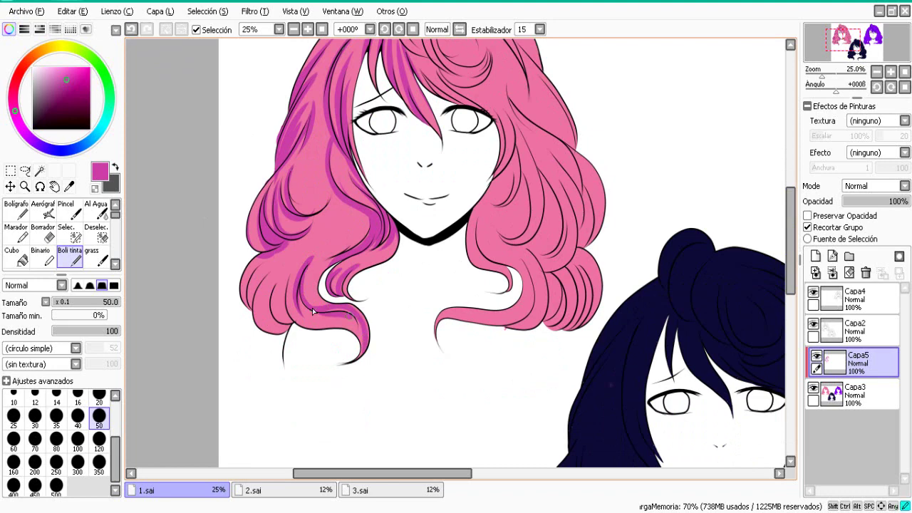
Paint magenta shadows between the rounded curls at the hair's lower outer end, and select the eraser at size 50.
{"action": "left_click_drag", "start_coordinate": [294, 268], "coordinate": [285, 330]}
{"action": "left_click", "coordinate": [132, 30]}
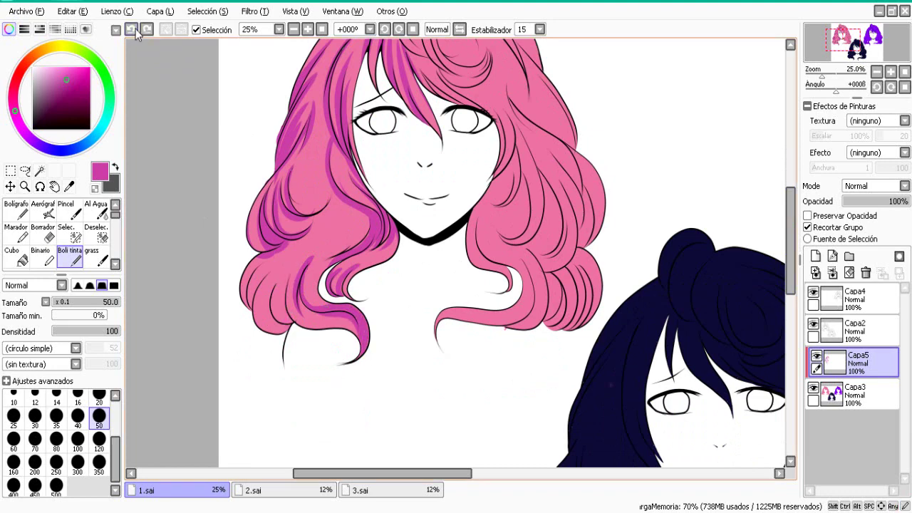
{"action": "left_click_drag", "start_coordinate": [283, 294], "coordinate": [291, 328]}
{"action": "left_click_drag", "start_coordinate": [258, 302], "coordinate": [302, 322]}
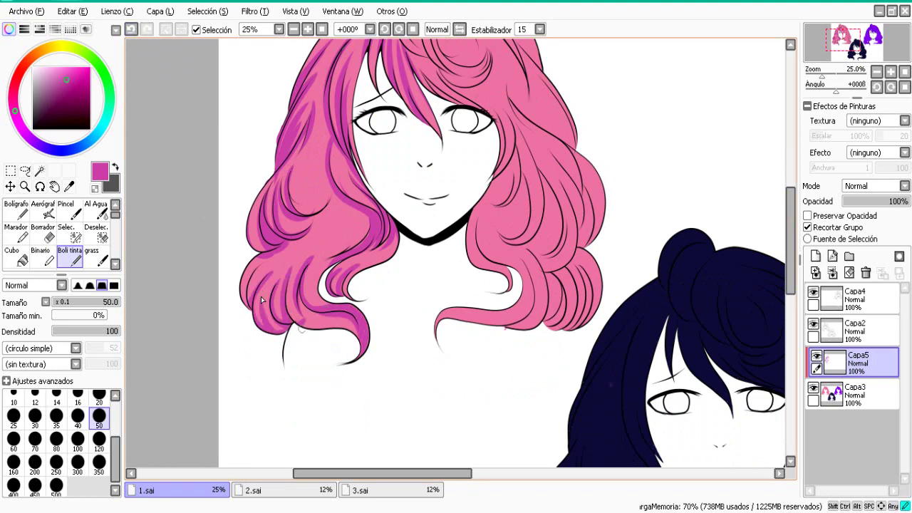
{"action": "left_click_drag", "start_coordinate": [257, 266], "coordinate": [251, 312]}
{"action": "left_click", "coordinate": [47, 234]}
{"action": "left_click", "coordinate": [99, 414]}
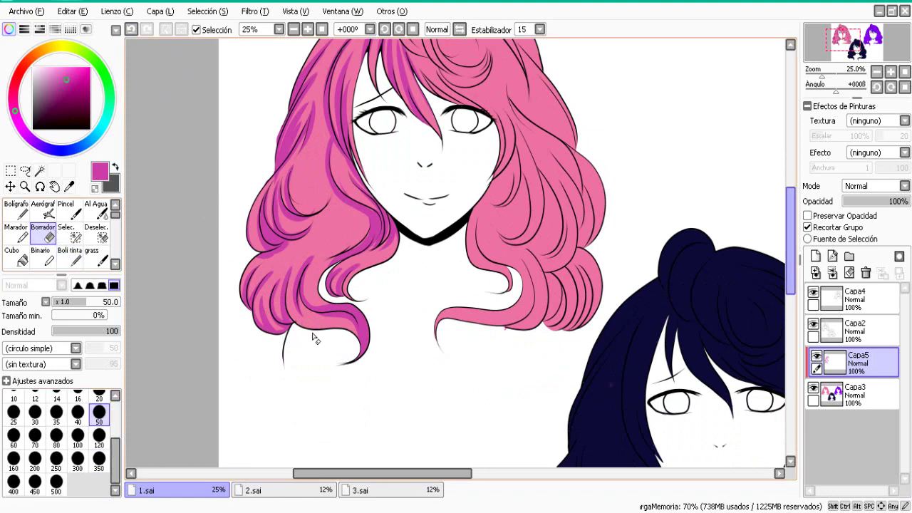
Paint magenta shadows with the Boli tinta brush on the bun, the swept bangs and the swirl beside the bun.
{"action": "scroll", "coordinate": [313, 332], "scroll_direction": "up", "scroll_amount": 5}
{"action": "key", "text": "n"}
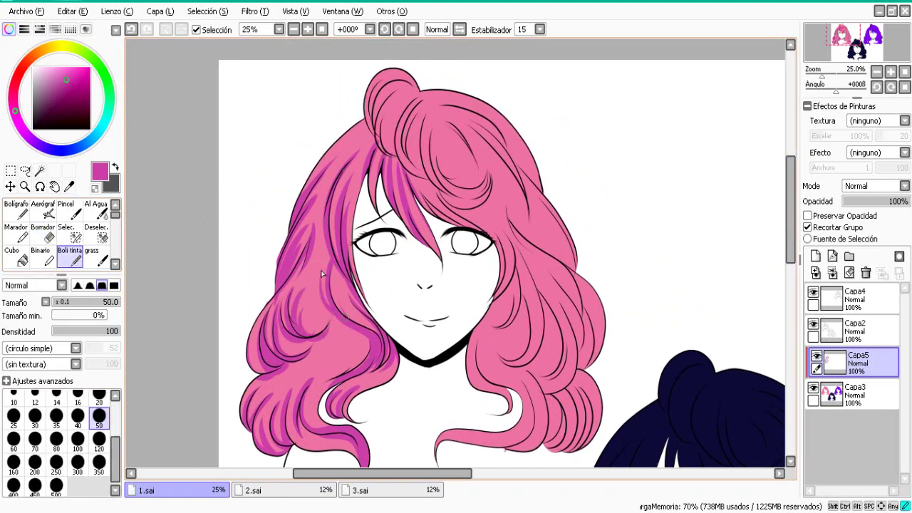
{"action": "left_click", "coordinate": [131, 33]}
{"action": "left_click", "coordinate": [133, 31]}
{"action": "left_click", "coordinate": [460, 29]}
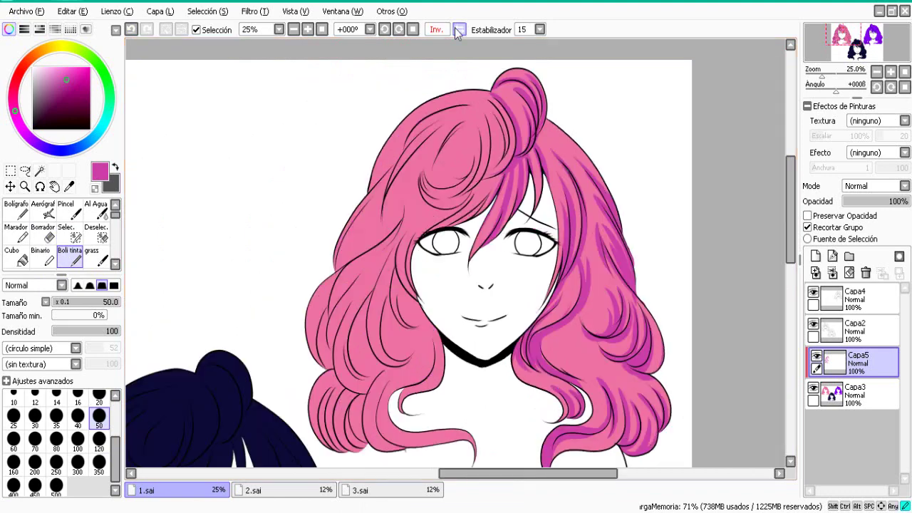
{"action": "mouse_move", "coordinate": [487, 111]}
{"action": "left_mouse_down"}
{"action": "mouse_move", "coordinate": [479, 170]}
{"action": "mouse_move", "coordinate": [444, 205]}
{"action": "mouse_move", "coordinate": [483, 187]}
{"action": "mouse_move", "coordinate": [433, 228]}
{"action": "left_mouse_up"}
{"action": "key", "text": "h"}
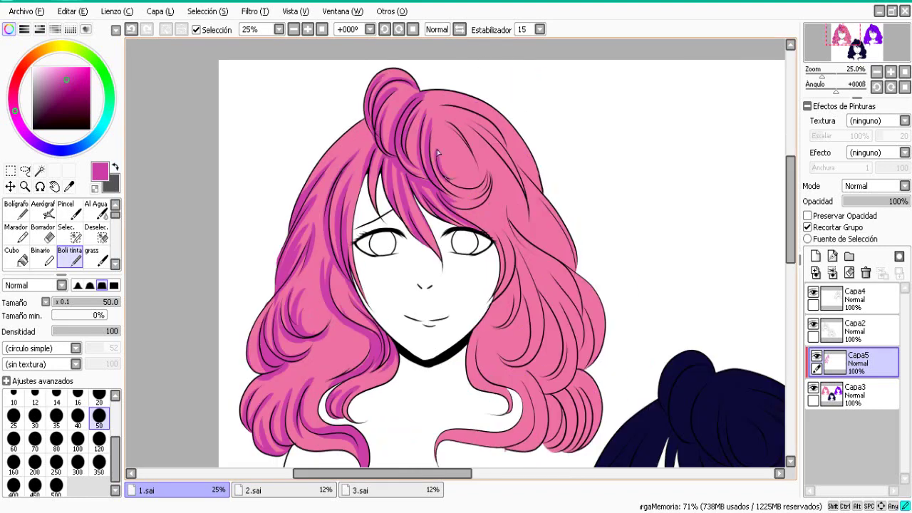
{"action": "mouse_move", "coordinate": [454, 199]}
{"action": "left_mouse_down"}
{"action": "mouse_move", "coordinate": [490, 190]}
{"action": "mouse_move", "coordinate": [486, 201]}
{"action": "left_mouse_up"}
{"action": "mouse_move", "coordinate": [443, 126]}
{"action": "left_mouse_down"}
{"action": "mouse_move", "coordinate": [471, 173]}
{"action": "mouse_move", "coordinate": [477, 151]}
{"action": "left_mouse_up"}
Paint magenta shadows along the strands around the outside of the swirl and the crown's outer edge, redoing one stroke.
{"action": "left_click", "coordinate": [461, 29]}
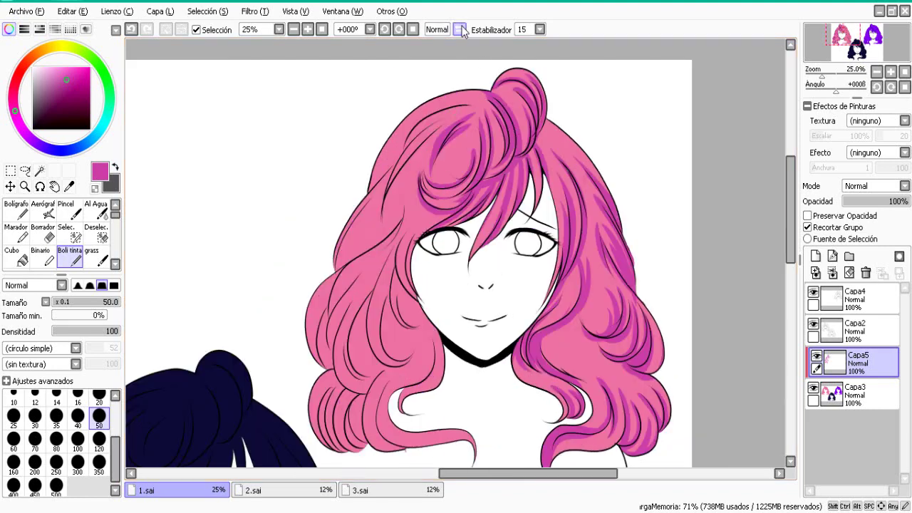
{"action": "left_click_drag", "start_coordinate": [470, 101], "coordinate": [402, 153]}
{"action": "key", "text": "ctrl+z"}
{"action": "mouse_move", "coordinate": [473, 106]}
{"action": "left_mouse_down"}
{"action": "mouse_move", "coordinate": [404, 148]}
{"action": "mouse_move", "coordinate": [385, 200]}
{"action": "left_mouse_up"}
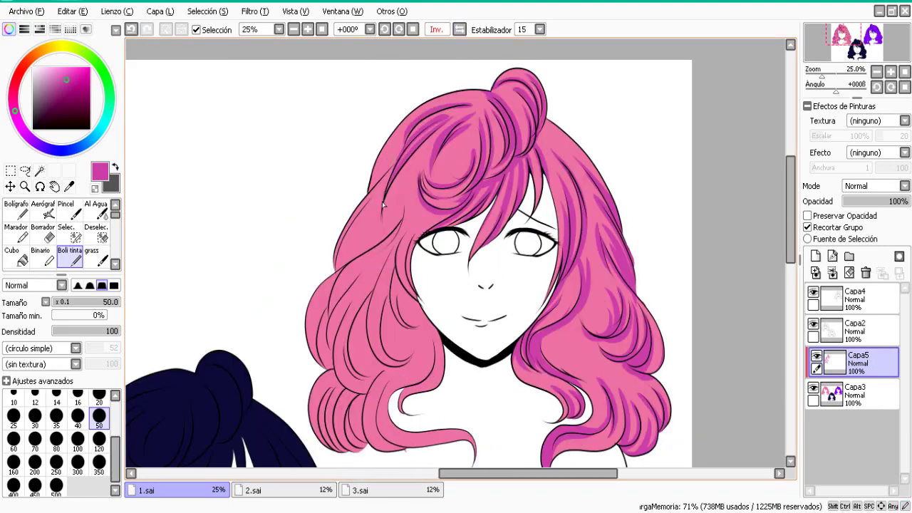
{"action": "left_click_drag", "start_coordinate": [392, 166], "coordinate": [356, 212]}
{"action": "left_click_drag", "start_coordinate": [490, 92], "coordinate": [402, 119]}
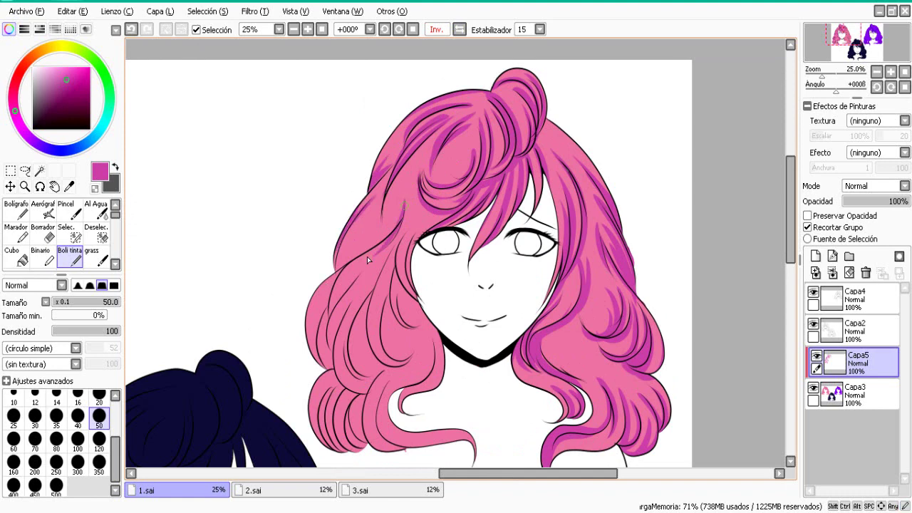
Paint magenta shadows down the long wavy strands and outer curl on the swirl side of the face.
{"action": "left_click_drag", "start_coordinate": [401, 227], "coordinate": [332, 305]}
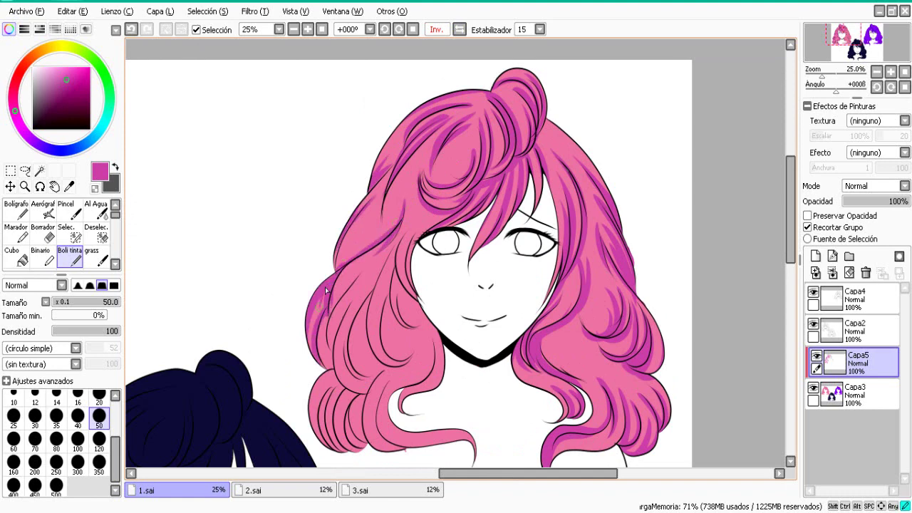
{"action": "mouse_move", "coordinate": [347, 292]}
{"action": "left_mouse_down"}
{"action": "mouse_move", "coordinate": [319, 320]}
{"action": "mouse_move", "coordinate": [367, 265]}
{"action": "mouse_move", "coordinate": [342, 355]}
{"action": "mouse_move", "coordinate": [375, 381]}
{"action": "left_mouse_up"}
{"action": "left_click_drag", "start_coordinate": [344, 332], "coordinate": [372, 371]}
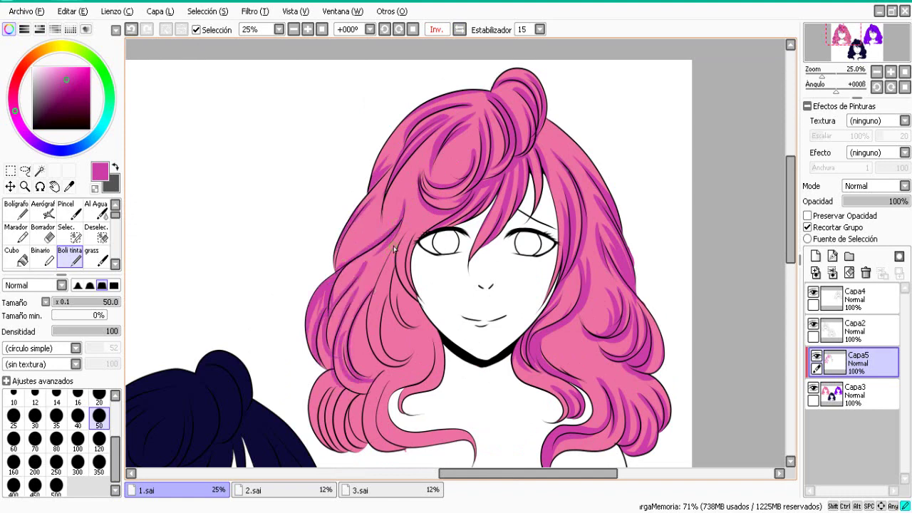
{"action": "left_click_drag", "start_coordinate": [372, 285], "coordinate": [383, 372]}
{"action": "mouse_move", "coordinate": [389, 288]}
{"action": "left_mouse_down"}
{"action": "mouse_move", "coordinate": [382, 354]}
{"action": "mouse_move", "coordinate": [407, 361]}
{"action": "left_mouse_up"}
{"action": "left_click_drag", "start_coordinate": [419, 283], "coordinate": [393, 329]}
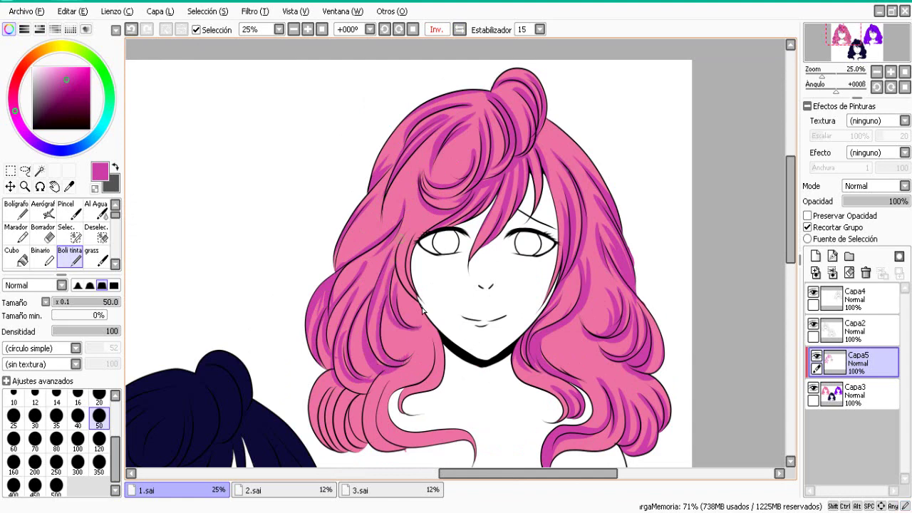
{"action": "left_click_drag", "start_coordinate": [416, 235], "coordinate": [397, 304]}
Paint magenta shadows in the lower curls and curved lock on the swirl side of the hair, then restore the unmirrored view.
{"action": "scroll", "coordinate": [326, 289], "scroll_direction": "down", "scroll_amount": 3}
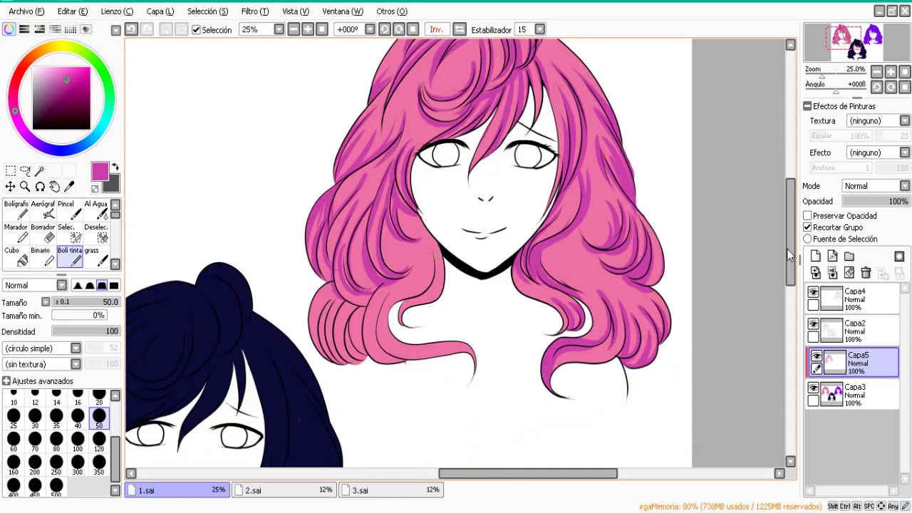
{"action": "left_click_drag", "start_coordinate": [382, 318], "coordinate": [374, 354]}
{"action": "left_click_drag", "start_coordinate": [378, 286], "coordinate": [355, 362]}
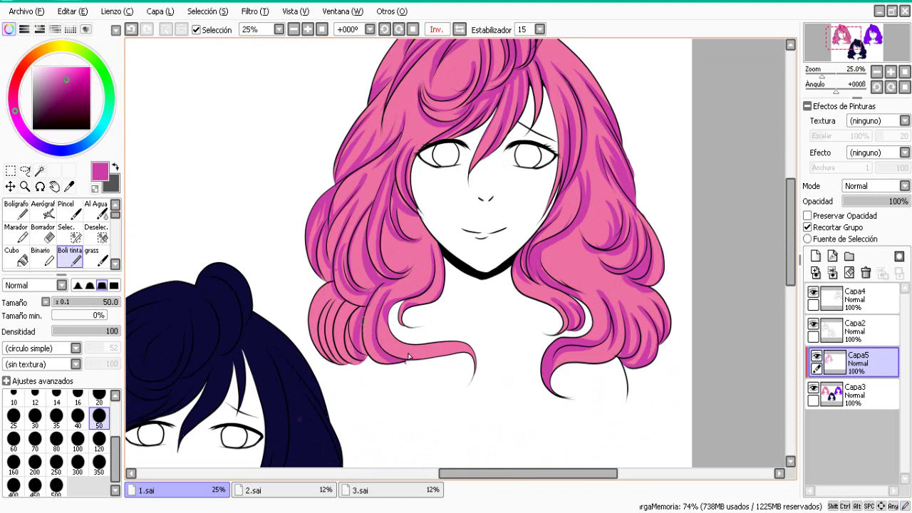
{"action": "mouse_move", "coordinate": [366, 322]}
{"action": "left_mouse_down"}
{"action": "mouse_move", "coordinate": [362, 365]}
{"action": "mouse_move", "coordinate": [342, 362]}
{"action": "left_mouse_up"}
{"action": "left_click_drag", "start_coordinate": [346, 300], "coordinate": [332, 362]}
{"action": "left_click_drag", "start_coordinate": [336, 298], "coordinate": [317, 356]}
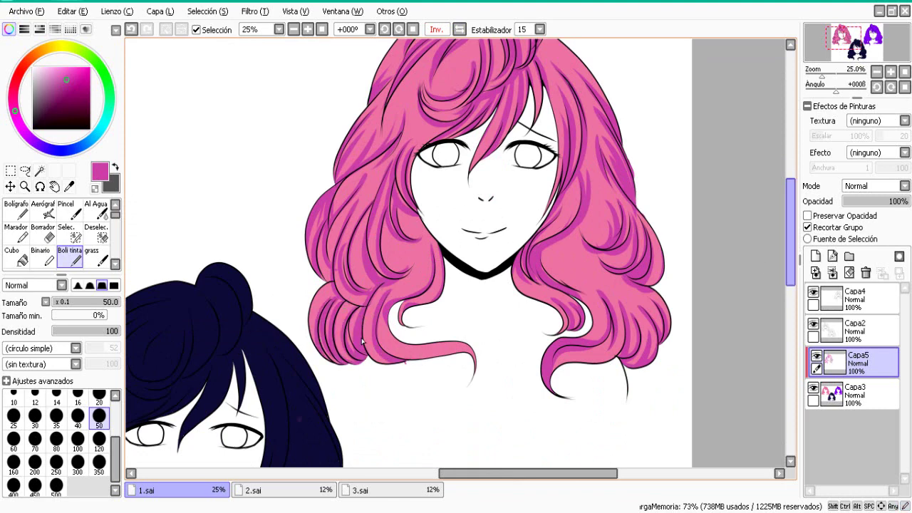
{"action": "scroll", "coordinate": [577, 319], "scroll_direction": "up", "scroll_amount": 2}
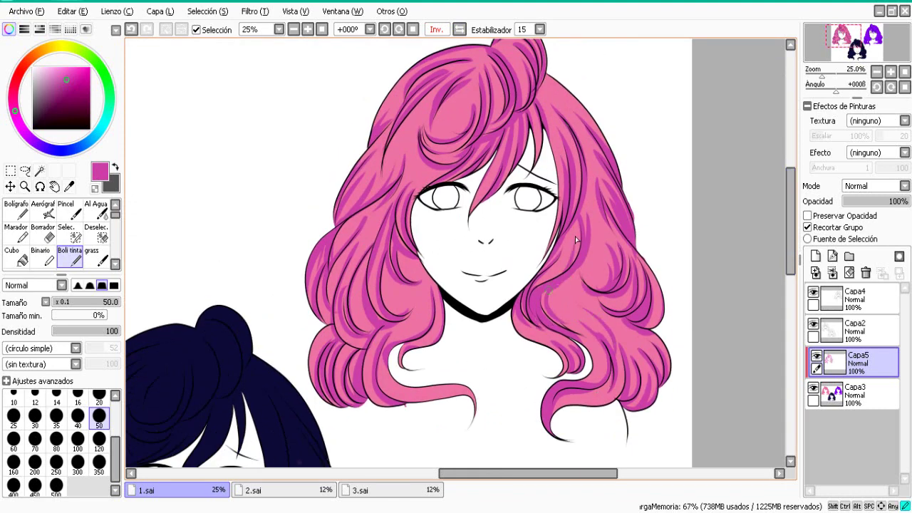
{"action": "key", "text": "Insert"}
{"action": "scroll", "coordinate": [789, 236], "scroll_direction": "up", "scroll_amount": 1}
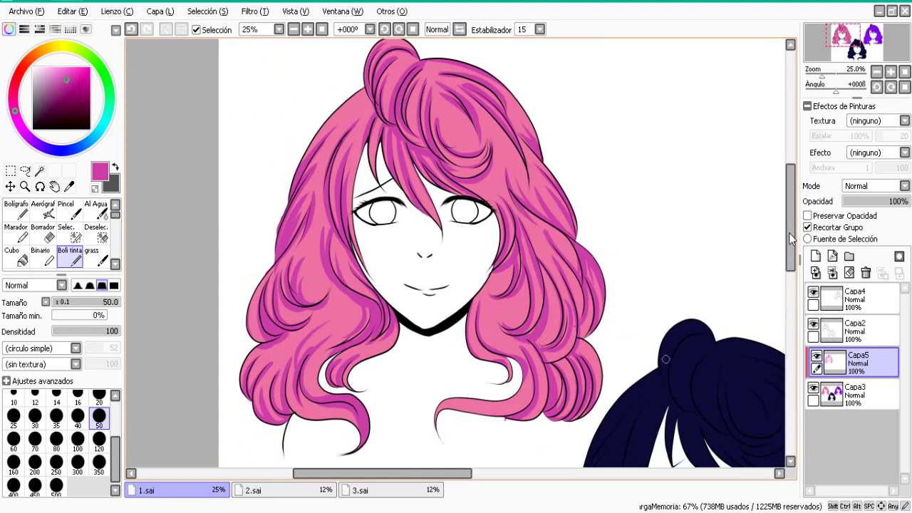
Add a new clipped layer above the shadow layer, choose a darker purple and set the brush size to 350.
{"action": "left_click", "coordinate": [816, 256]}
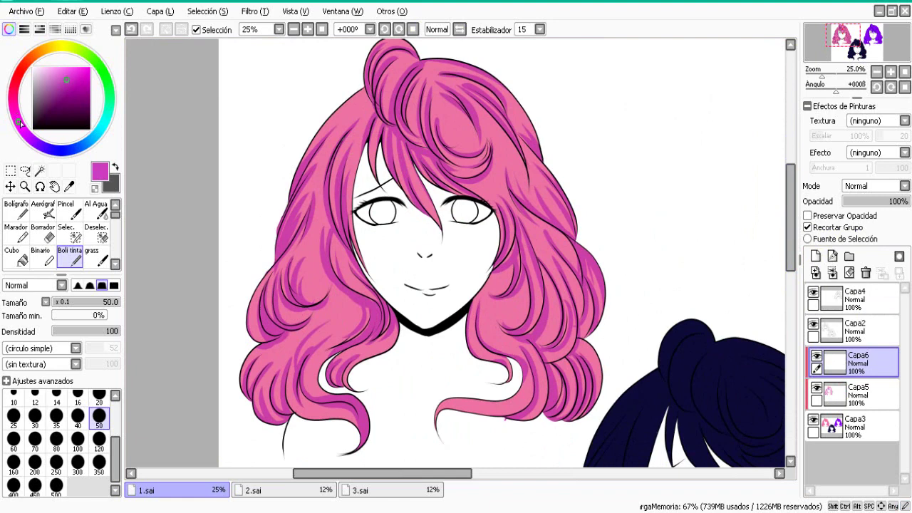
{"action": "left_click", "coordinate": [65, 82]}
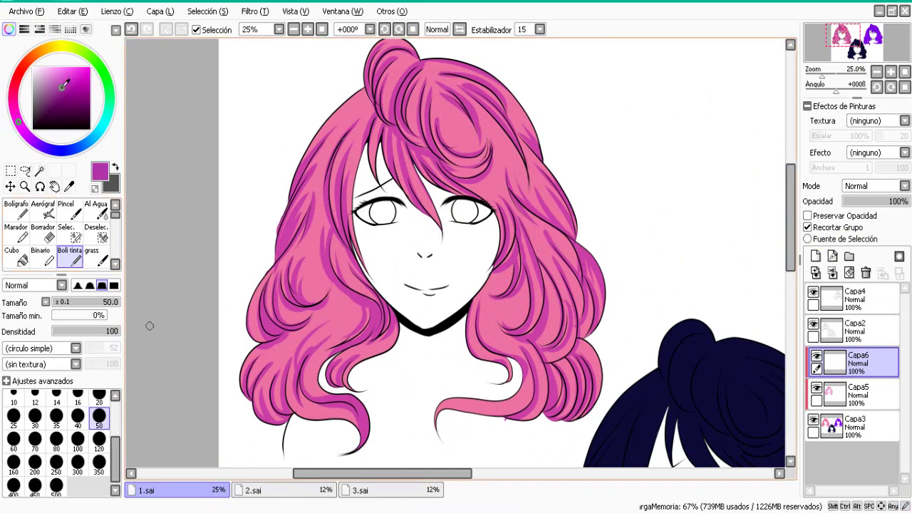
{"action": "left_click", "coordinate": [99, 462]}
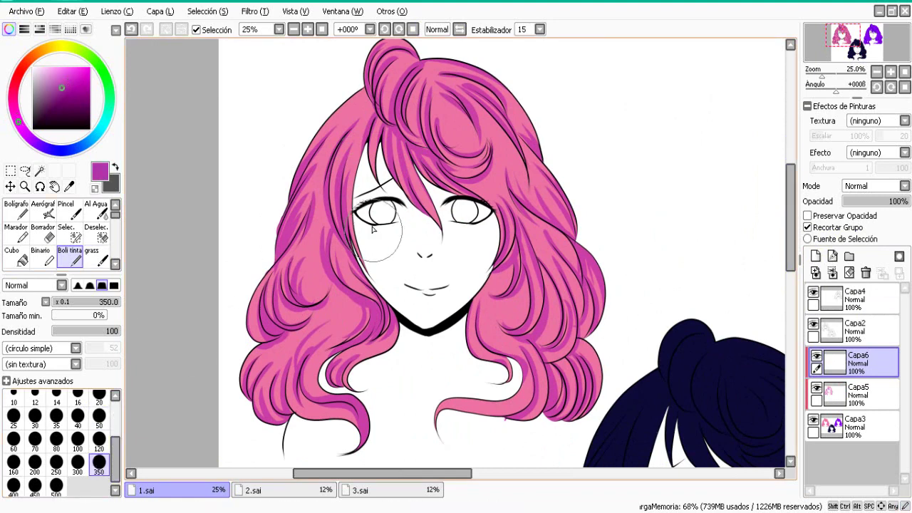
Paint broad purple shading over the hair around the face, undoing faulty strokes and switching to an even darker purple.
{"action": "mouse_move", "coordinate": [385, 213]}
{"action": "left_mouse_down"}
{"action": "mouse_move", "coordinate": [415, 230]}
{"action": "mouse_move", "coordinate": [399, 219]}
{"action": "mouse_move", "coordinate": [484, 239]}
{"action": "mouse_move", "coordinate": [447, 308]}
{"action": "mouse_move", "coordinate": [408, 312]}
{"action": "mouse_move", "coordinate": [387, 367]}
{"action": "left_mouse_up"}
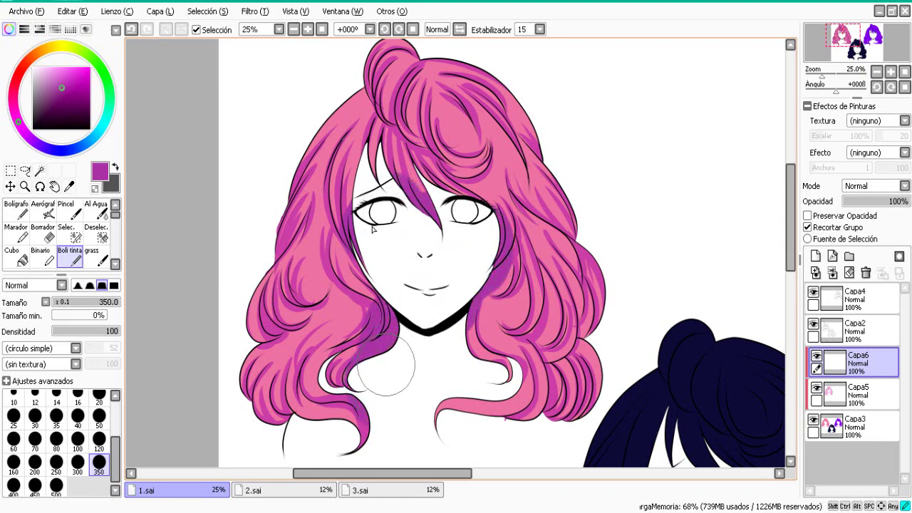
{"action": "mouse_move", "coordinate": [402, 176]}
{"action": "left_mouse_down"}
{"action": "mouse_move", "coordinate": [426, 211]}
{"action": "mouse_move", "coordinate": [456, 197]}
{"action": "left_mouse_up"}
{"action": "left_click", "coordinate": [132, 30]}
{"action": "left_click", "coordinate": [133, 30]}
{"action": "left_click", "coordinate": [132, 30]}
{"action": "left_click", "coordinate": [148, 31]}
{"action": "left_click", "coordinate": [62, 95]}
{"action": "mouse_move", "coordinate": [383, 188]}
{"action": "left_mouse_down"}
{"action": "mouse_move", "coordinate": [403, 194]}
{"action": "mouse_move", "coordinate": [373, 252]}
{"action": "mouse_move", "coordinate": [388, 183]}
{"action": "left_mouse_up"}
Set the brush size to 120 and paint dark purple over the bun, bangs, lower curls and outer edges of the hair.
{"action": "left_click", "coordinate": [99, 442]}
{"action": "left_click_drag", "start_coordinate": [372, 86], "coordinate": [483, 168]}
{"action": "mouse_move", "coordinate": [594, 399]}
{"action": "left_mouse_down"}
{"action": "mouse_move", "coordinate": [500, 411]}
{"action": "mouse_move", "coordinate": [255, 404]}
{"action": "left_mouse_up"}
{"action": "mouse_move", "coordinate": [253, 329]}
{"action": "left_mouse_down"}
{"action": "mouse_move", "coordinate": [274, 307]}
{"action": "mouse_move", "coordinate": [320, 128]}
{"action": "left_mouse_up"}
{"action": "mouse_move", "coordinate": [500, 84]}
{"action": "left_mouse_down"}
{"action": "mouse_move", "coordinate": [564, 176]}
{"action": "mouse_move", "coordinate": [595, 397]}
{"action": "left_mouse_up"}
Blend the purple patches into a soft gradient across the hair with the Desenf. brush at size 350.
{"action": "left_click", "coordinate": [116, 264]}
{"action": "left_click", "coordinate": [116, 264]}
{"action": "left_click", "coordinate": [96, 257]}
{"action": "mouse_move", "coordinate": [251, 325]}
{"action": "left_mouse_down"}
{"action": "mouse_move", "coordinate": [269, 285]}
{"action": "mouse_move", "coordinate": [359, 354]}
{"action": "mouse_move", "coordinate": [300, 400]}
{"action": "left_mouse_up"}
{"action": "mouse_move", "coordinate": [331, 311]}
{"action": "left_mouse_down"}
{"action": "mouse_move", "coordinate": [402, 164]}
{"action": "mouse_move", "coordinate": [485, 80]}
{"action": "mouse_move", "coordinate": [447, 399]}
{"action": "mouse_move", "coordinate": [492, 214]}
{"action": "mouse_move", "coordinate": [527, 332]}
{"action": "left_mouse_up"}
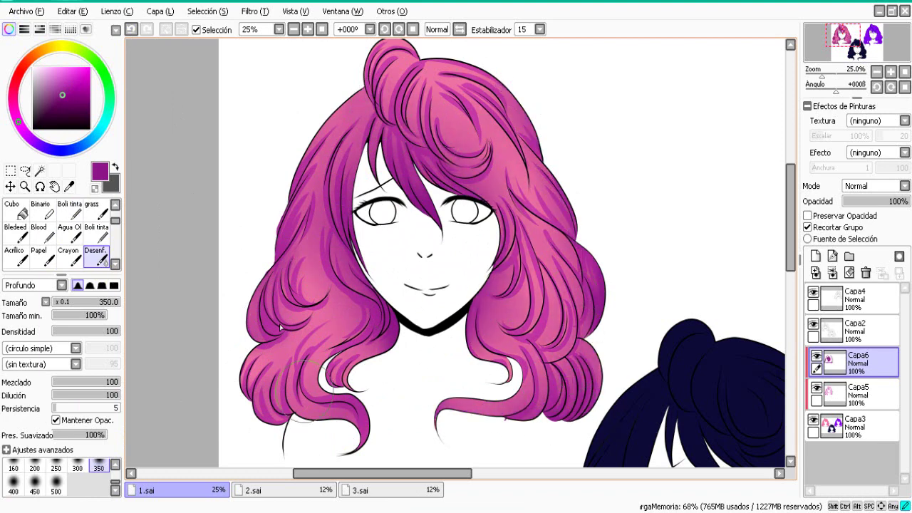
Hide the purple gradient layer, sample the base pink from the hair, and show the layer again.
{"action": "left_click", "coordinate": [808, 228]}
{"action": "left_click", "coordinate": [809, 227]}
{"action": "left_click", "coordinate": [817, 356]}
{"action": "right_click", "coordinate": [500, 144]}
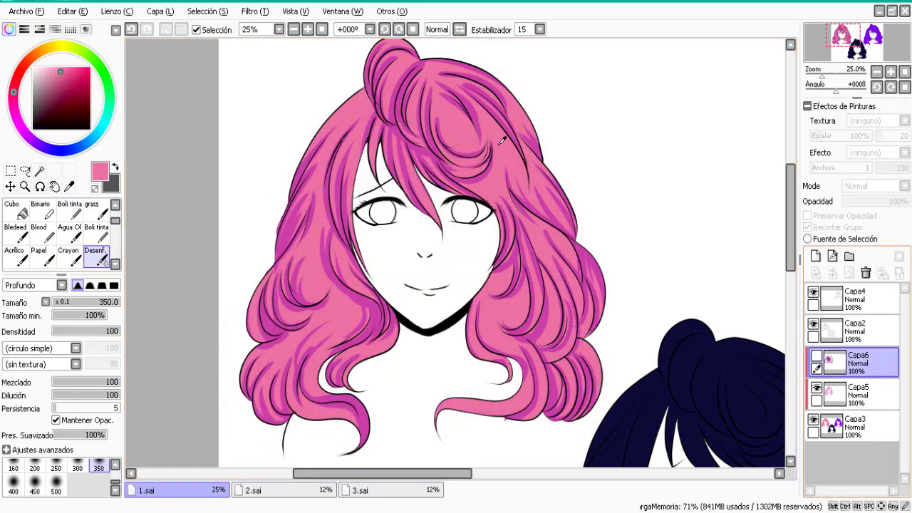
{"action": "left_click", "coordinate": [814, 355]}
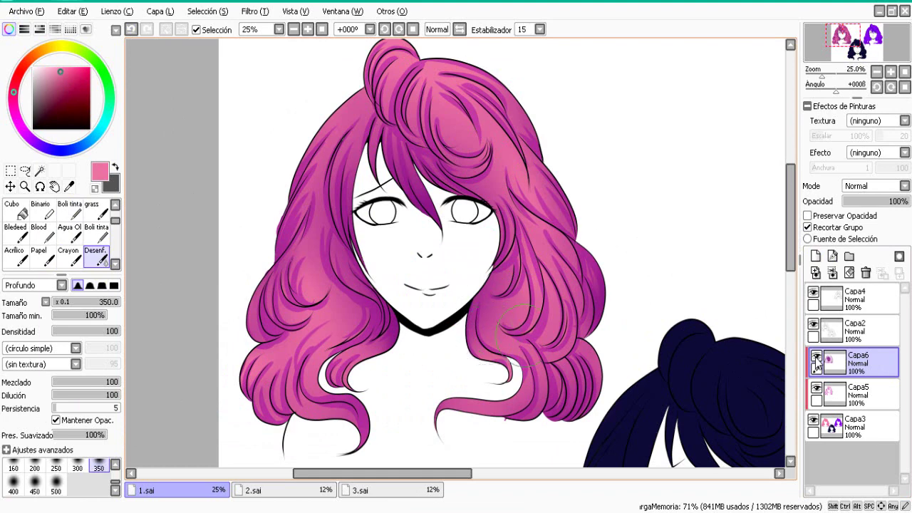
Add another clipped layer on top, choose a light pink highlight color and set the Boli tinta brush to size 50.
{"action": "left_click", "coordinate": [815, 256]}
{"action": "left_click", "coordinate": [807, 226]}
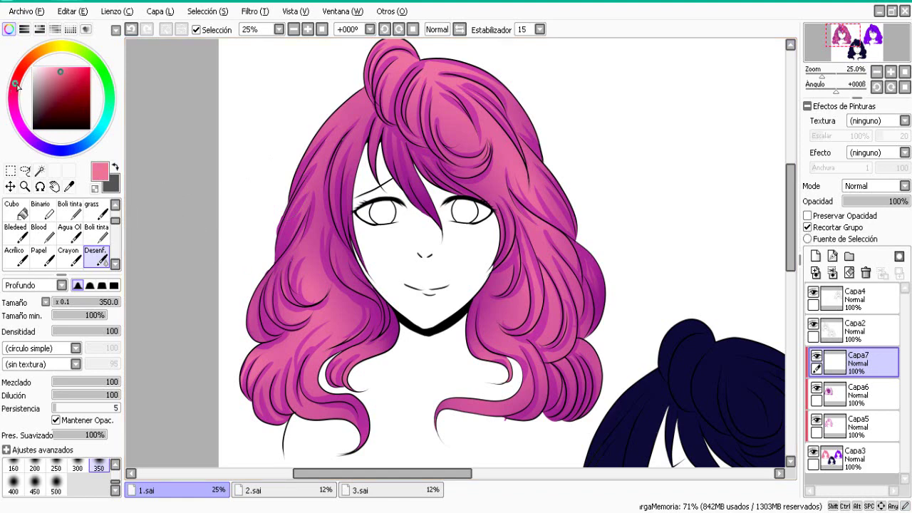
{"action": "left_click_drag", "start_coordinate": [60, 71], "coordinate": [49, 69]}
{"action": "left_click", "coordinate": [77, 219]}
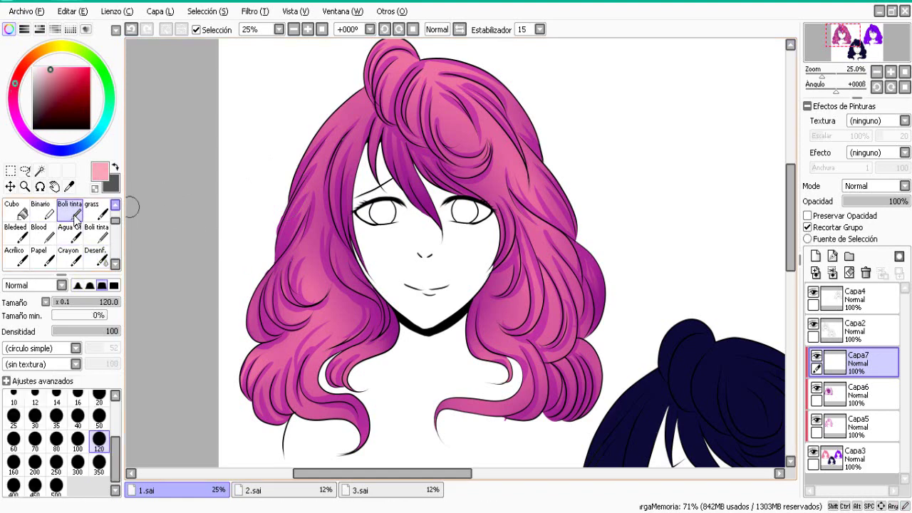
{"action": "left_click", "coordinate": [99, 417]}
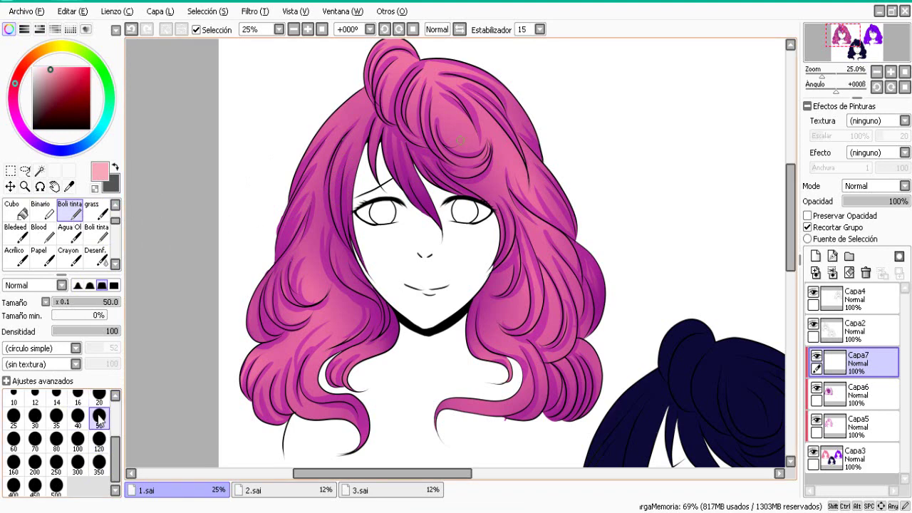
Flip the canvas view and paint light pink highlight strands along the crown and outer locks of the pink hair.
{"action": "left_click", "coordinate": [460, 30]}
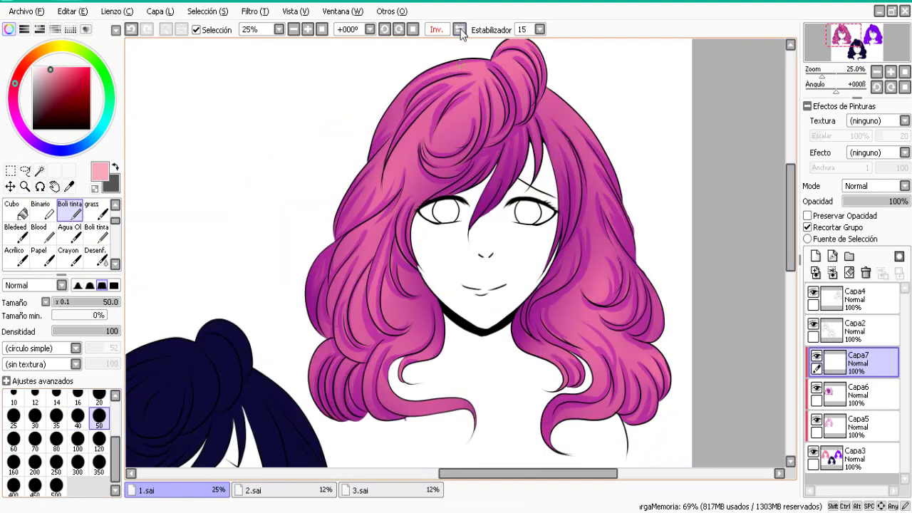
{"action": "left_click_drag", "start_coordinate": [467, 68], "coordinate": [385, 145]}
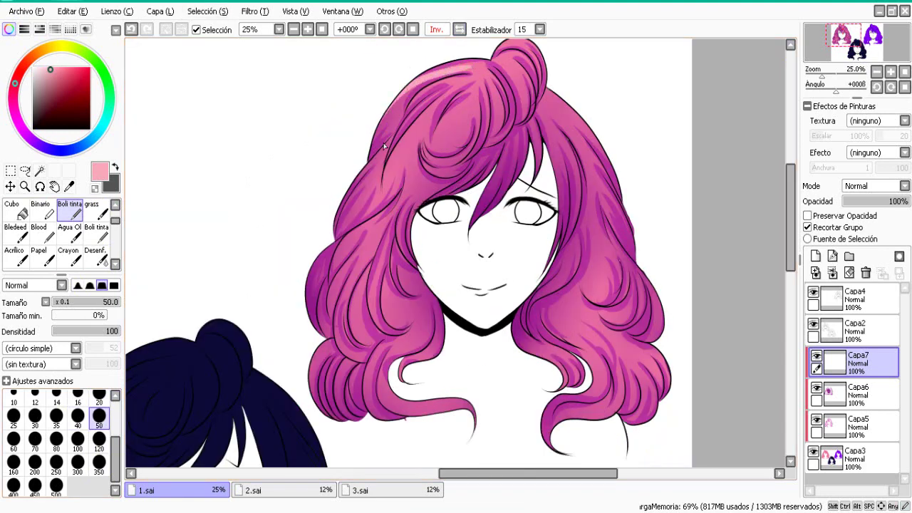
{"action": "left_click", "coordinate": [131, 29]}
{"action": "left_click_drag", "start_coordinate": [414, 82], "coordinate": [394, 137]}
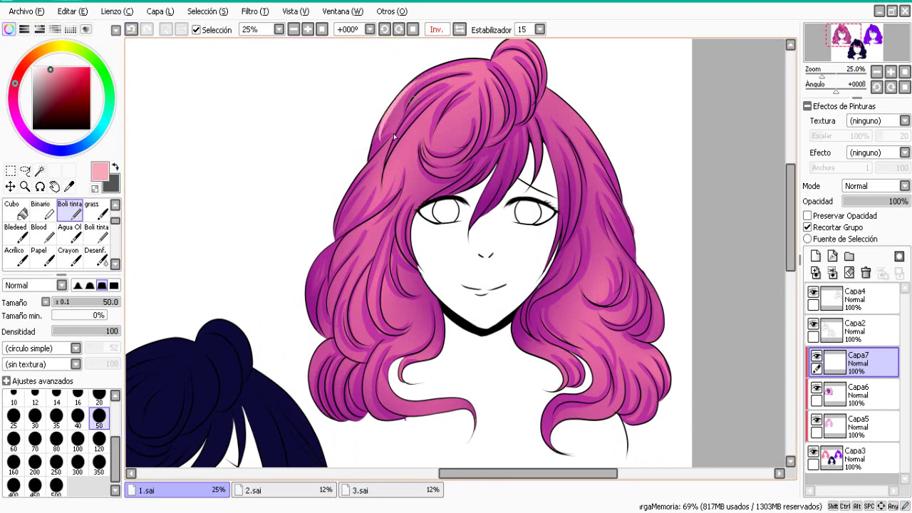
{"action": "left_click_drag", "start_coordinate": [401, 104], "coordinate": [375, 166]}
{"action": "left_click_drag", "start_coordinate": [451, 93], "coordinate": [395, 184]}
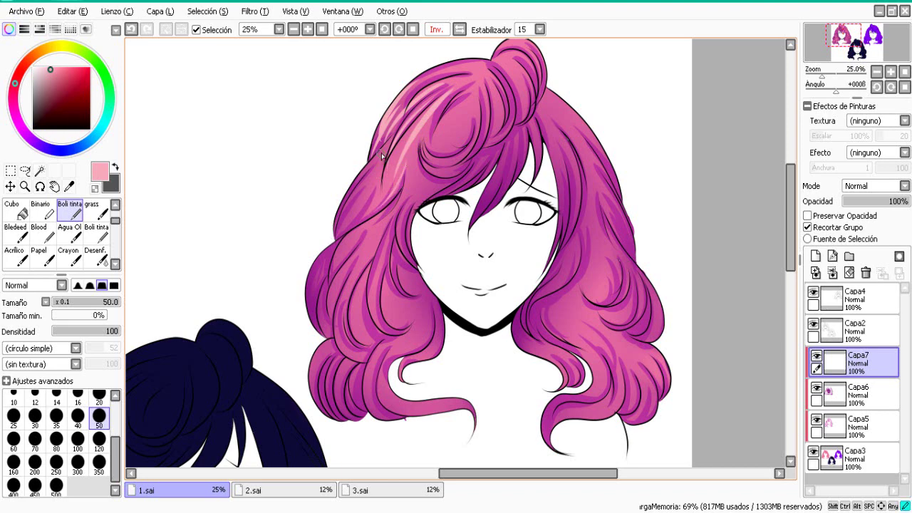
{"action": "left_click_drag", "start_coordinate": [382, 154], "coordinate": [329, 217]}
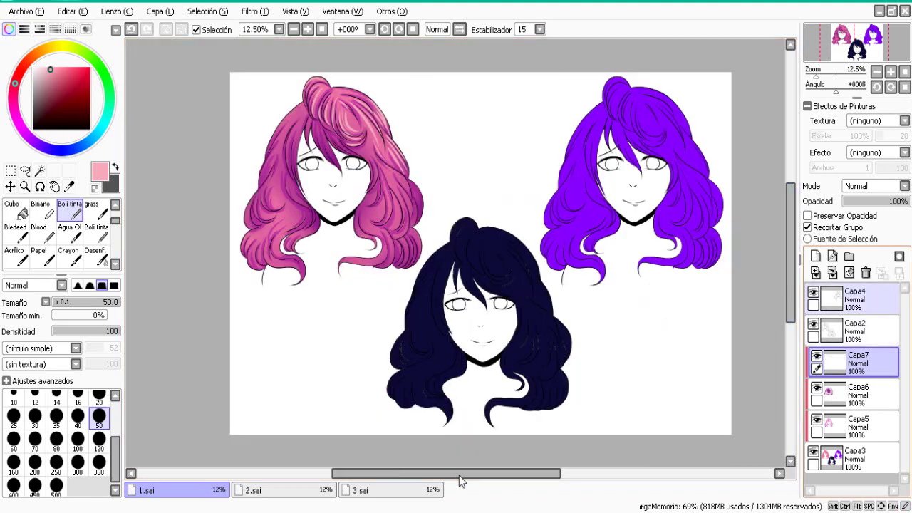
Delete the stray new layer above Capa2 and add a linework layer above Capa7, clipped to the group.
{"action": "left_click", "coordinate": [855, 329]}
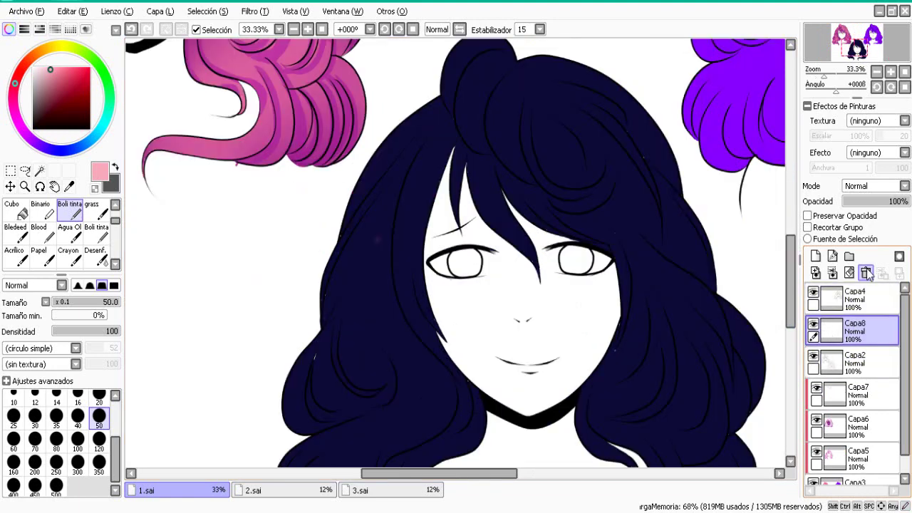
{"action": "left_click", "coordinate": [866, 273]}
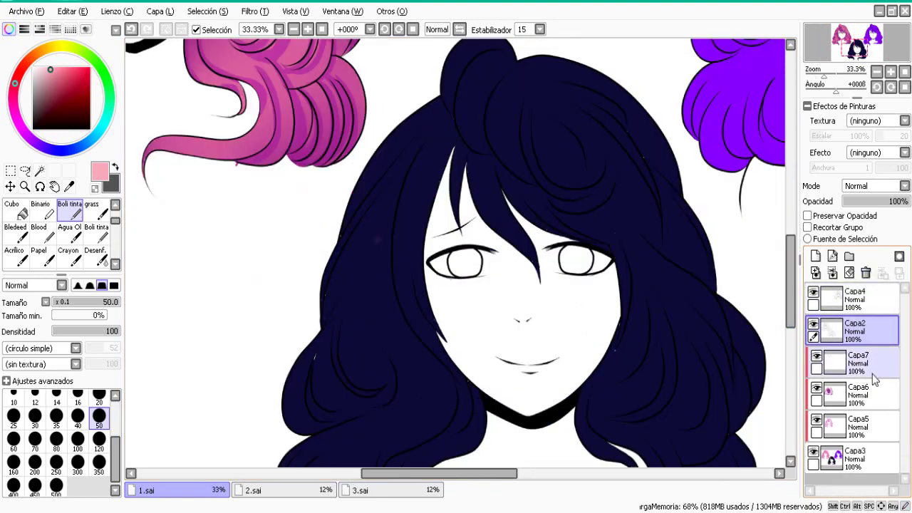
{"action": "left_click", "coordinate": [860, 369]}
{"action": "left_click", "coordinate": [832, 256]}
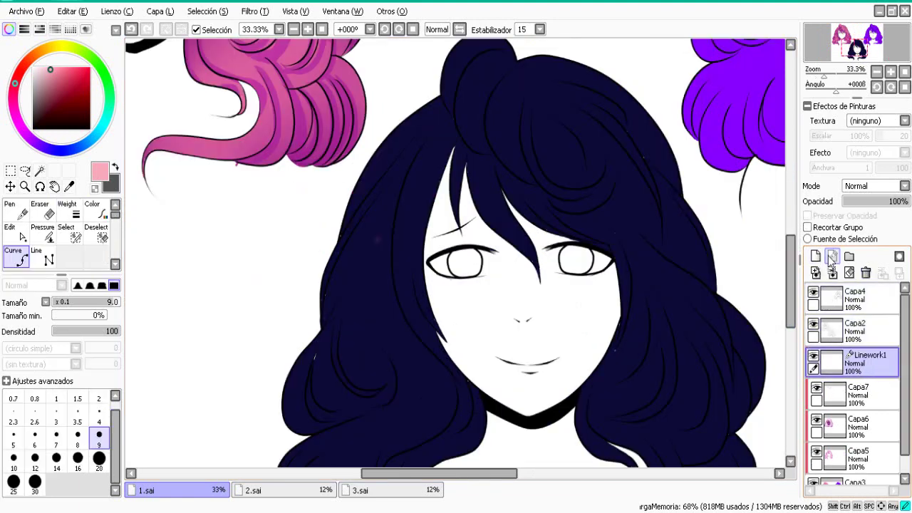
{"action": "scroll", "coordinate": [796, 283], "scroll_direction": "down", "scroll_amount": 2}
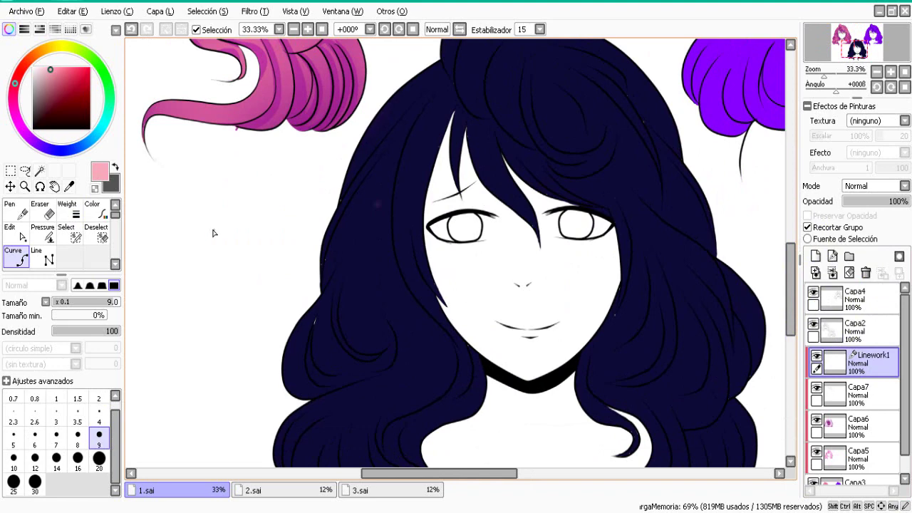
Sample the navy hair color, pick a slightly darker shade and set the linework Curve size to 30.
{"action": "left_click", "coordinate": [69, 187]}
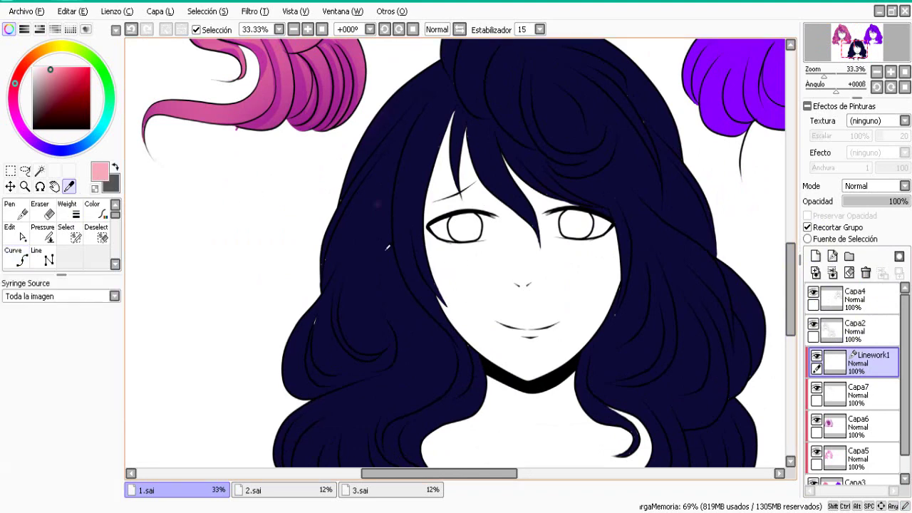
{"action": "left_click", "coordinate": [421, 180]}
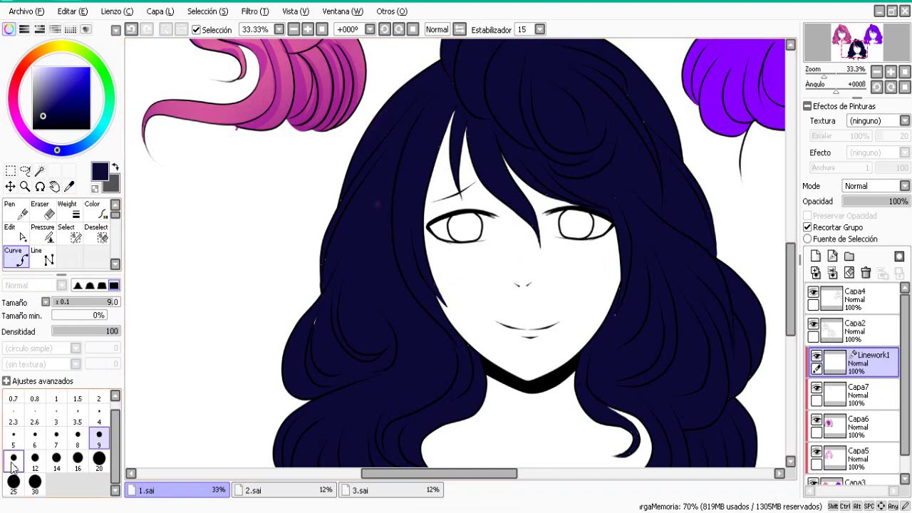
{"action": "left_click", "coordinate": [15, 485]}
{"action": "left_click", "coordinate": [35, 485]}
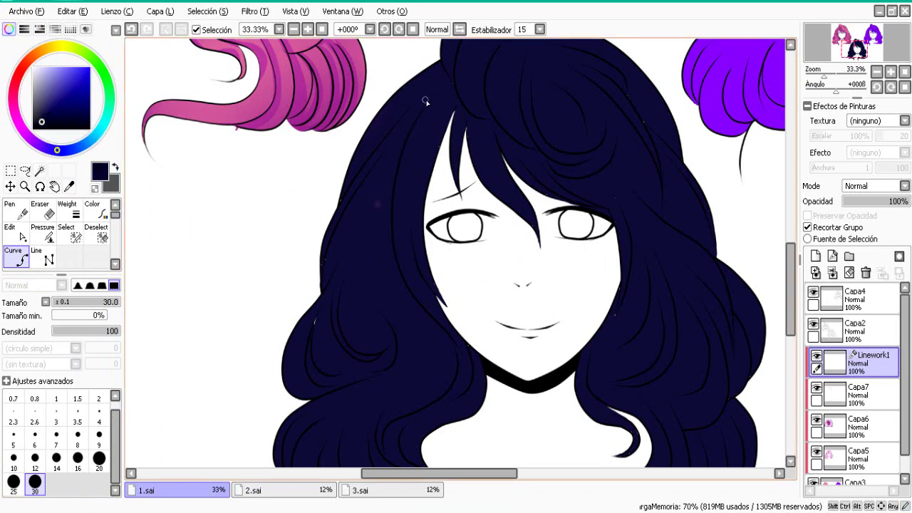
Draw a long dark curve along the navy hair lock beside the face and taper both its ends with the Pressure tool.
{"action": "mouse_move", "coordinate": [435, 93]}
{"action": "left_mouse_down"}
{"action": "mouse_move", "coordinate": [405, 133]}
{"action": "mouse_move", "coordinate": [389, 193]}
{"action": "mouse_move", "coordinate": [392, 280]}
{"action": "mouse_move", "coordinate": [395, 267]}
{"action": "mouse_move", "coordinate": [409, 302]}
{"action": "mouse_move", "coordinate": [450, 352]}
{"action": "left_mouse_up"}
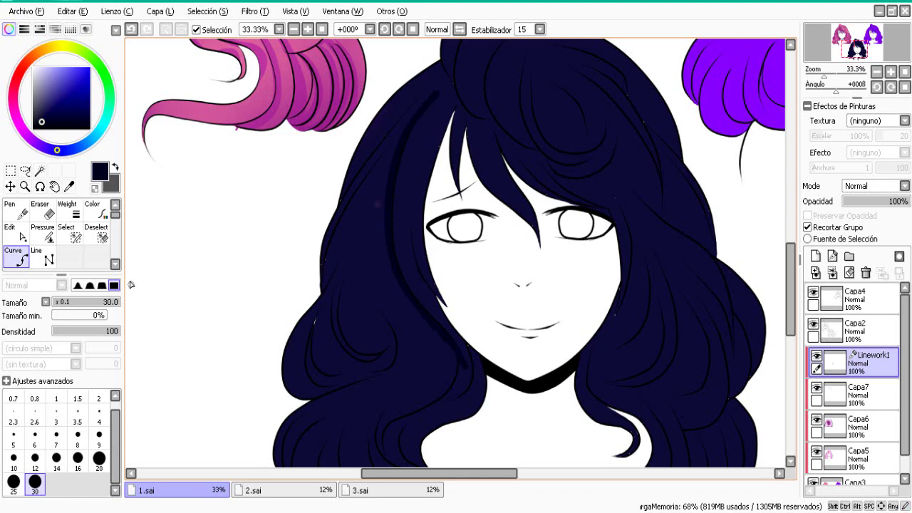
{"action": "left_click", "coordinate": [45, 234]}
{"action": "left_click_drag", "start_coordinate": [465, 367], "coordinate": [31, 365]}
{"action": "left_click_drag", "start_coordinate": [435, 94], "coordinate": [1, 165]}
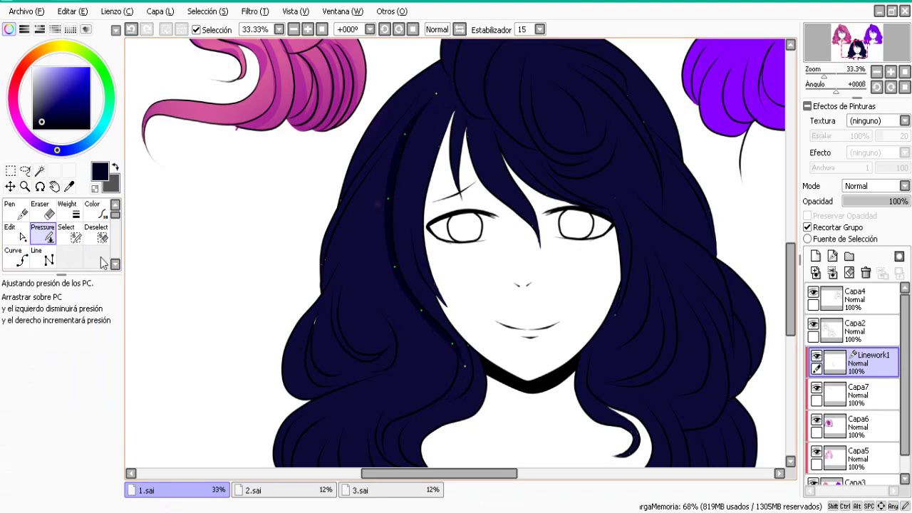
Draw a short dark curve around the navy lock next to the chin and taper its ends.
{"action": "left_click", "coordinate": [16, 258]}
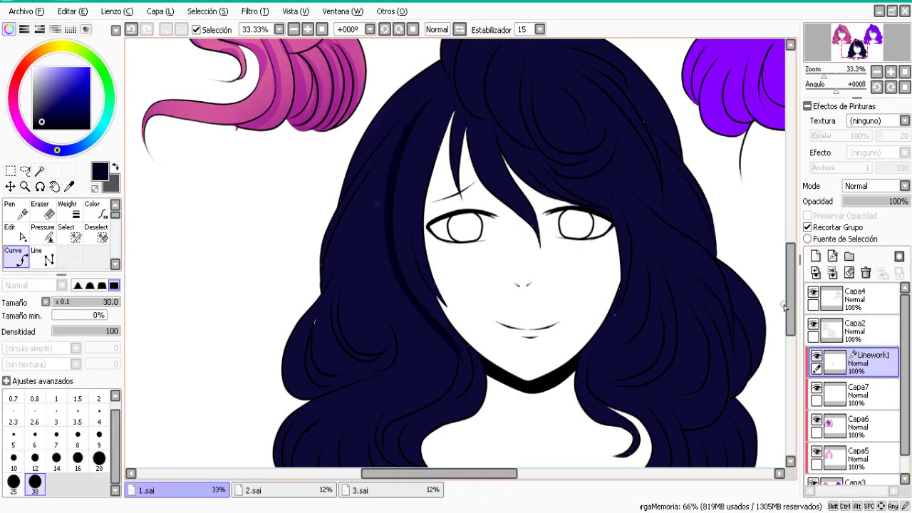
{"action": "scroll", "coordinate": [790, 327], "scroll_direction": "down", "scroll_amount": 3}
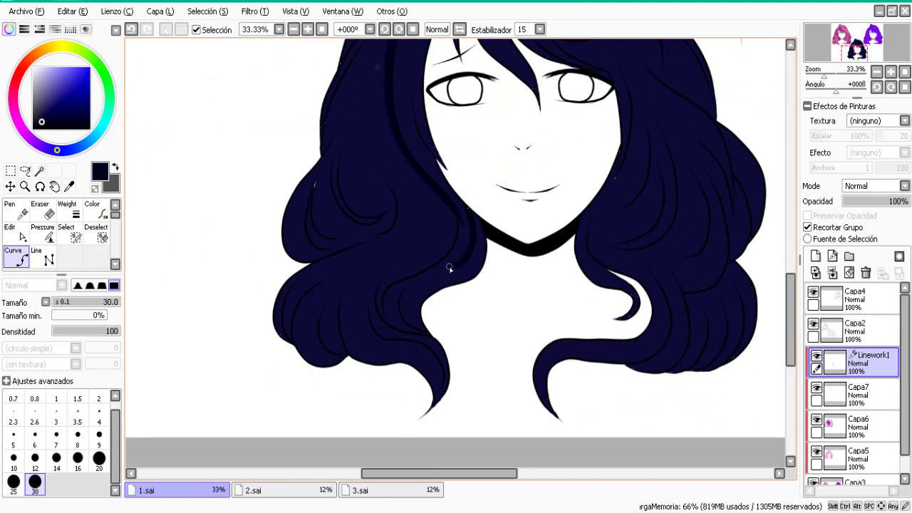
{"action": "left_click", "coordinate": [44, 235]}
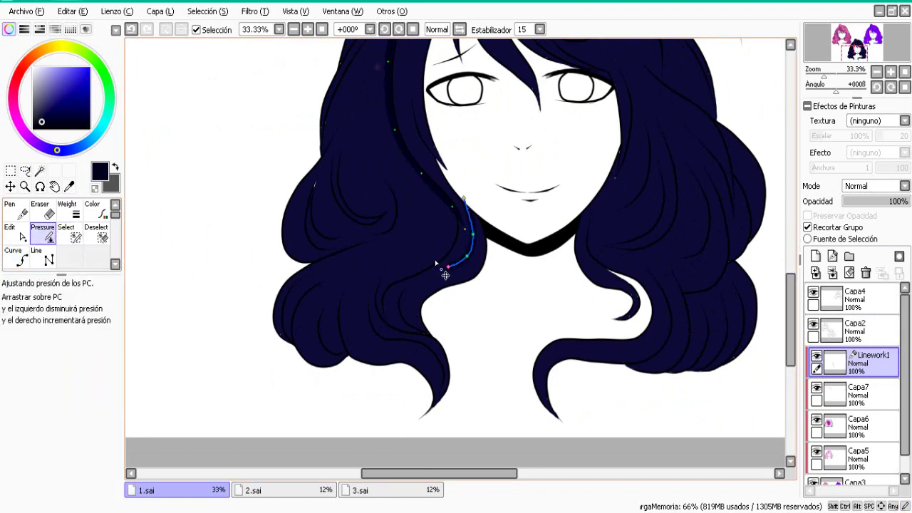
{"action": "left_click", "coordinate": [25, 261]}
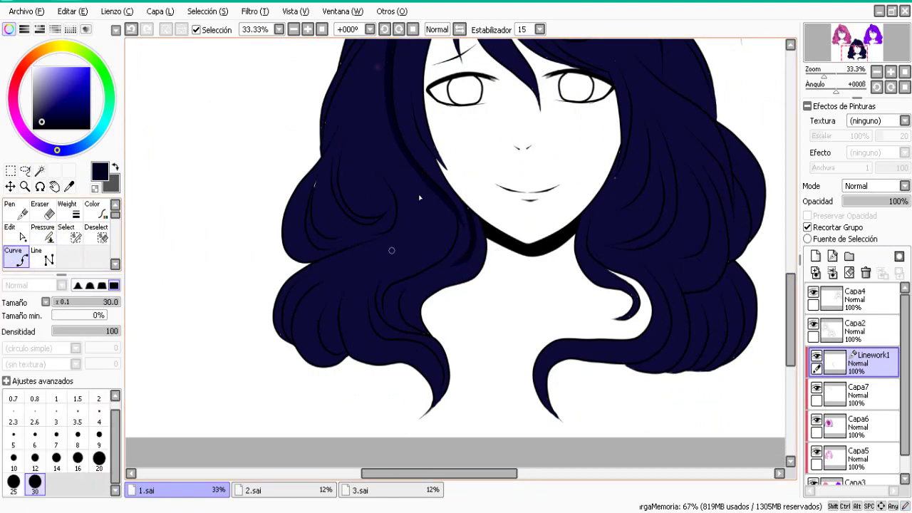
Select the Capa5 layer and sample the bright purple from the purple-haired girl's hair.
{"action": "key", "text": "Home"}
{"action": "left_click_drag", "start_coordinate": [503, 477], "coordinate": [545, 476]}
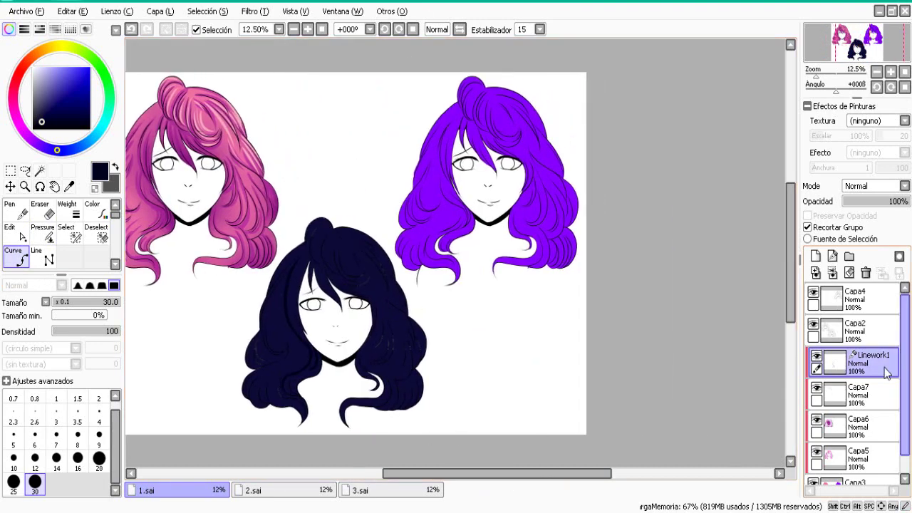
{"action": "scroll", "coordinate": [866, 460], "scroll_direction": "down", "scroll_amount": 1}
{"action": "left_click", "coordinate": [848, 446]}
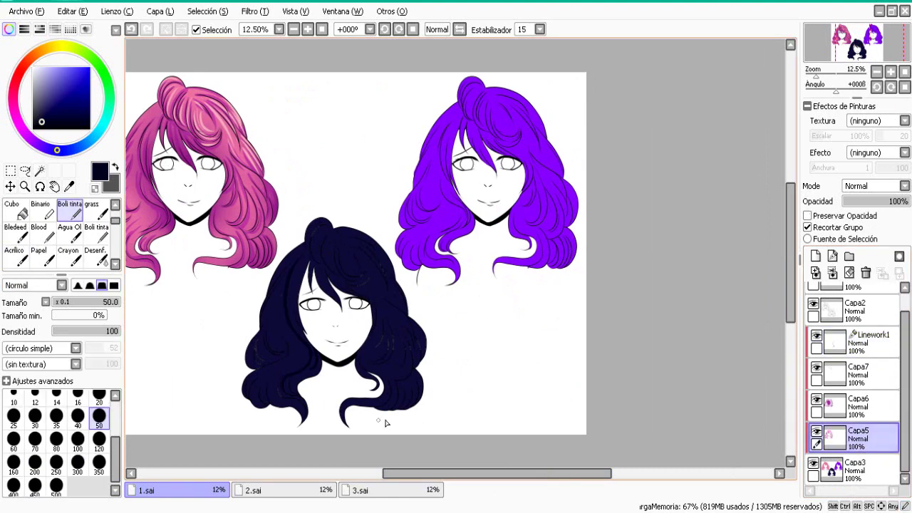
{"action": "left_click_drag", "start_coordinate": [514, 474], "coordinate": [535, 474]}
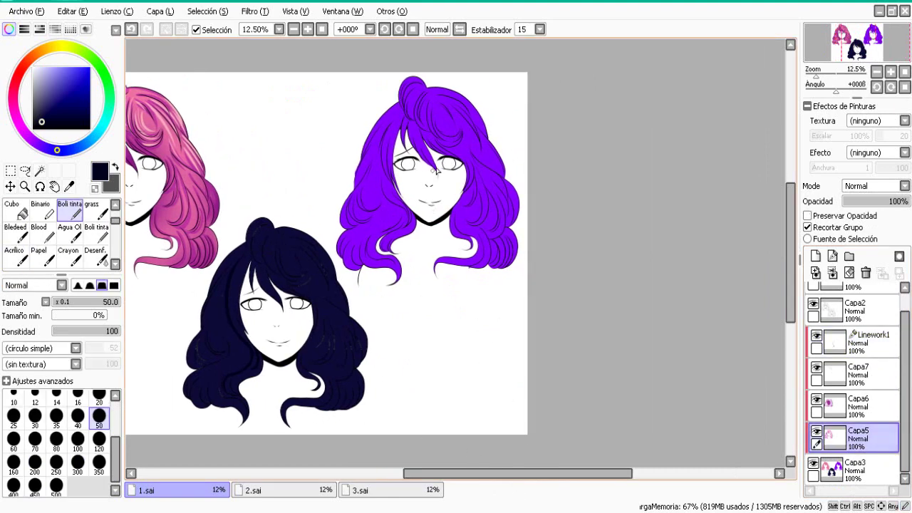
{"action": "left_click", "coordinate": [474, 206], "text": "alt"}
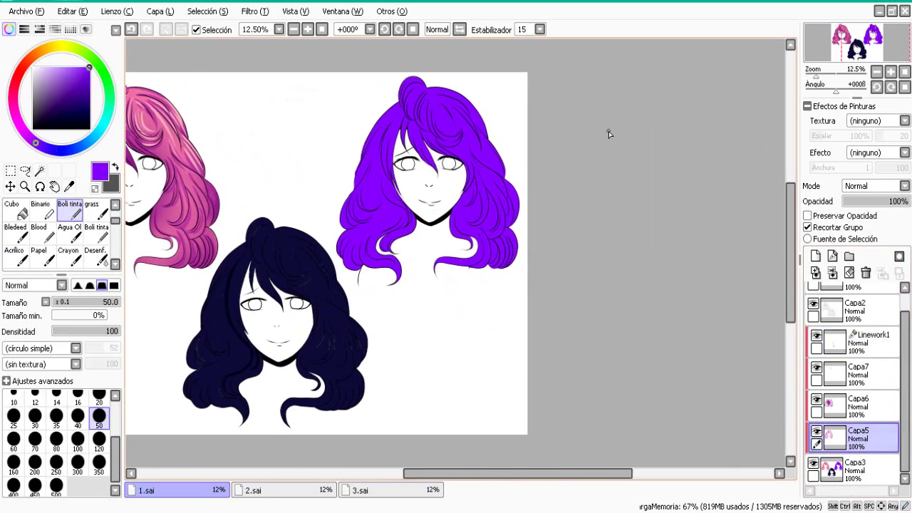
Pick a dark purple and paint shadow patches over the purple bangs, inner locks and curls with the Boli tinta brush at size 120.
{"action": "left_click", "coordinate": [308, 29]}
{"action": "left_click", "coordinate": [308, 30]}
{"action": "left_click", "coordinate": [307, 30]}
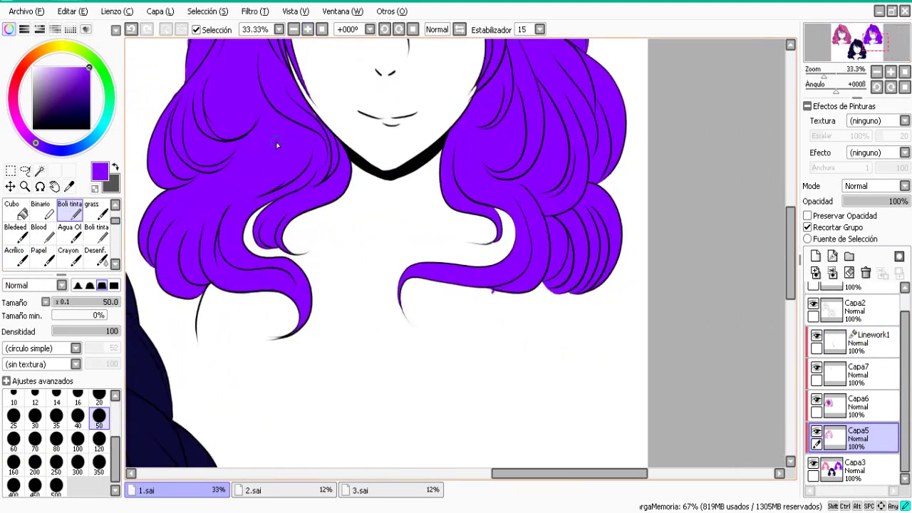
{"action": "left_click_drag", "start_coordinate": [793, 264], "coordinate": [787, 229]}
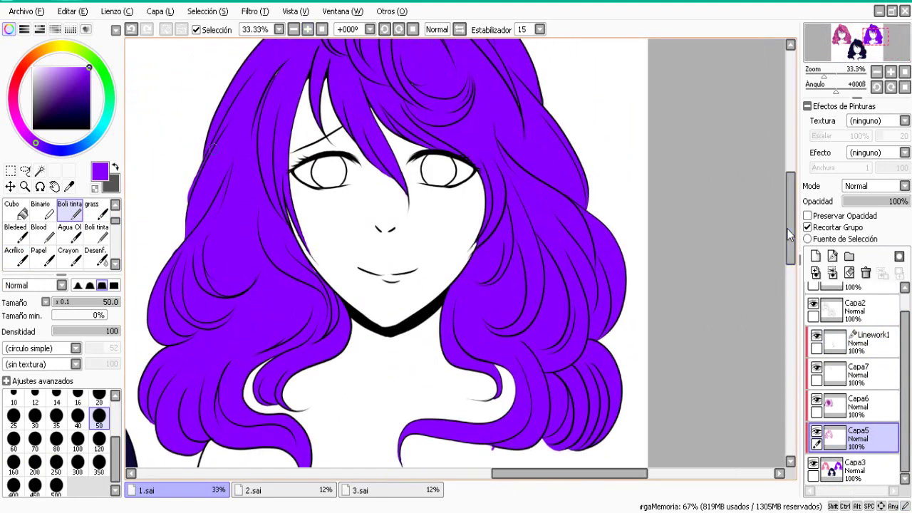
{"action": "left_click", "coordinate": [293, 29]}
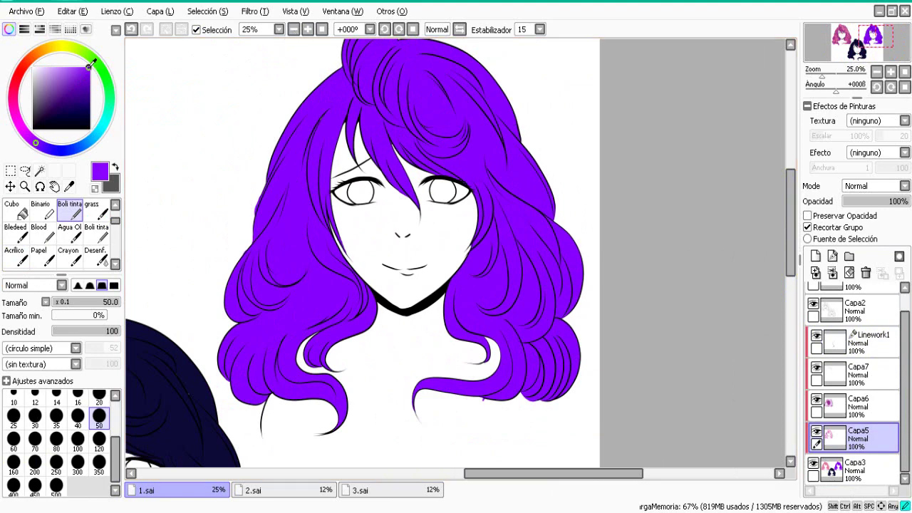
{"action": "left_click_drag", "start_coordinate": [74, 87], "coordinate": [67, 105]}
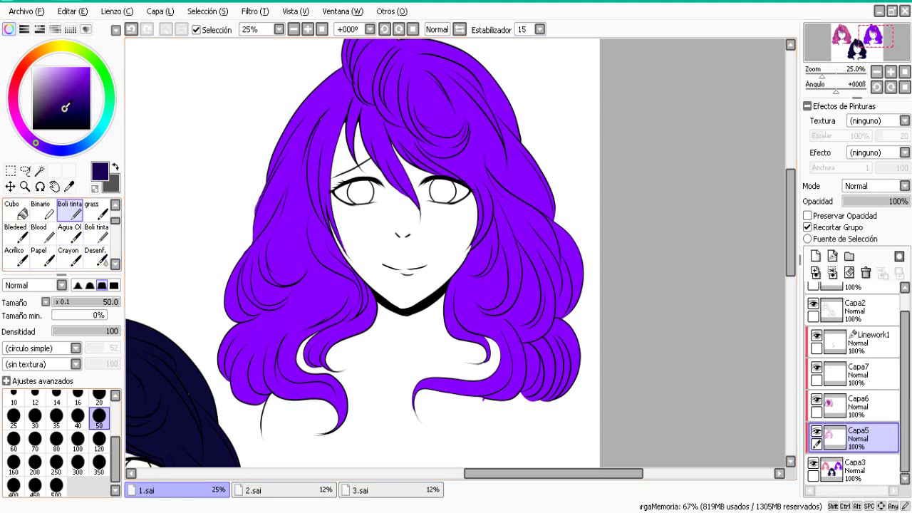
{"action": "left_click", "coordinate": [99, 462]}
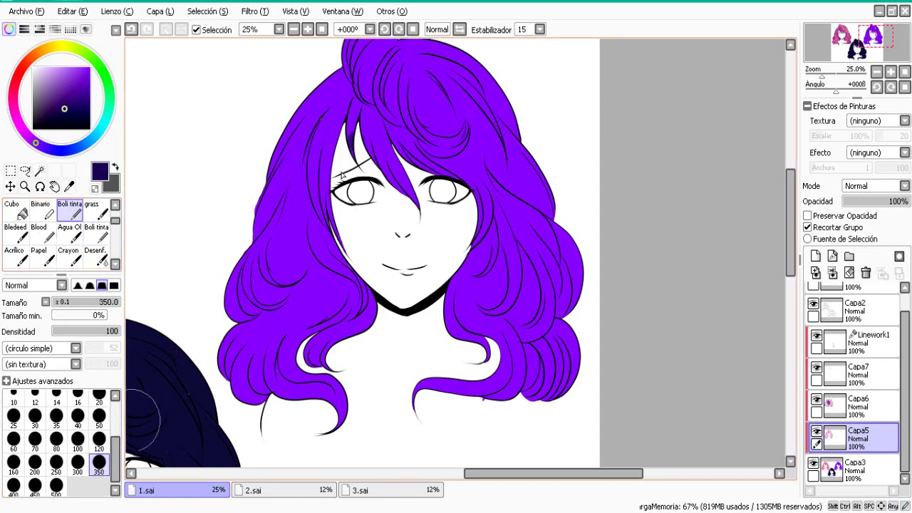
{"action": "left_click", "coordinate": [101, 440]}
{"action": "mouse_move", "coordinate": [349, 137]}
{"action": "left_mouse_down"}
{"action": "mouse_move", "coordinate": [318, 235]}
{"action": "mouse_move", "coordinate": [341, 260]}
{"action": "mouse_move", "coordinate": [352, 342]}
{"action": "mouse_move", "coordinate": [307, 420]}
{"action": "mouse_move", "coordinate": [264, 389]}
{"action": "mouse_move", "coordinate": [235, 295]}
{"action": "mouse_move", "coordinate": [250, 311]}
{"action": "mouse_move", "coordinate": [265, 258]}
{"action": "mouse_move", "coordinate": [257, 187]}
{"action": "left_mouse_up"}
{"action": "mouse_move", "coordinate": [347, 128]}
{"action": "left_mouse_down"}
{"action": "mouse_move", "coordinate": [355, 117]}
{"action": "mouse_move", "coordinate": [390, 126]}
{"action": "mouse_move", "coordinate": [442, 161]}
{"action": "mouse_move", "coordinate": [463, 188]}
{"action": "mouse_move", "coordinate": [448, 285]}
{"action": "mouse_move", "coordinate": [468, 346]}
{"action": "mouse_move", "coordinate": [541, 399]}
{"action": "mouse_move", "coordinate": [517, 324]}
{"action": "mouse_move", "coordinate": [547, 312]}
{"action": "mouse_move", "coordinate": [493, 279]}
{"action": "mouse_move", "coordinate": [574, 303]}
{"action": "mouse_move", "coordinate": [514, 186]}
{"action": "mouse_move", "coordinate": [497, 119]}
{"action": "mouse_move", "coordinate": [487, 154]}
{"action": "left_mouse_up"}
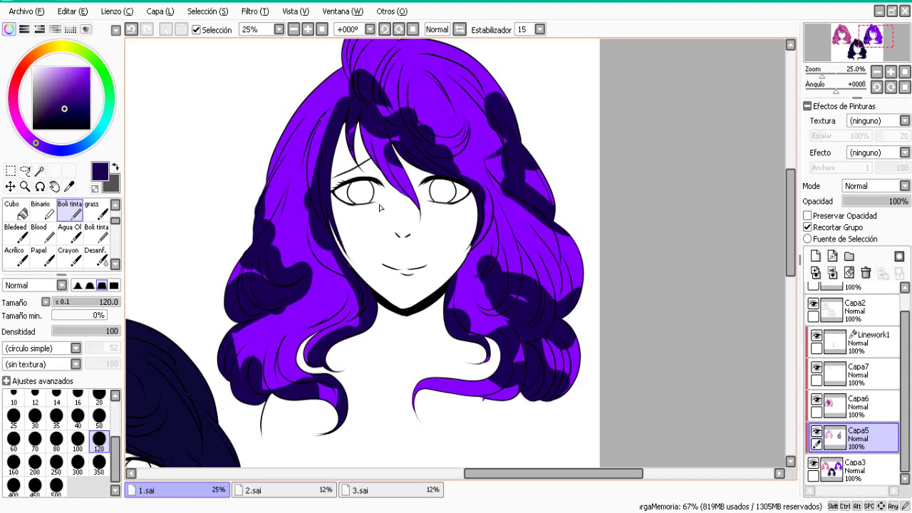
Blend the dark patches into a soft gradient across the purple hair with the Desenf. brush at size 350.
{"action": "left_click", "coordinate": [96, 257]}
{"action": "mouse_move", "coordinate": [271, 243]}
{"action": "left_mouse_down"}
{"action": "mouse_move", "coordinate": [266, 191]}
{"action": "mouse_move", "coordinate": [289, 278]}
{"action": "mouse_move", "coordinate": [322, 264]}
{"action": "mouse_move", "coordinate": [334, 328]}
{"action": "mouse_move", "coordinate": [320, 319]}
{"action": "mouse_move", "coordinate": [295, 370]}
{"action": "mouse_move", "coordinate": [298, 392]}
{"action": "mouse_move", "coordinate": [250, 341]}
{"action": "mouse_move", "coordinate": [299, 305]}
{"action": "mouse_move", "coordinate": [256, 305]}
{"action": "mouse_move", "coordinate": [265, 261]}
{"action": "mouse_move", "coordinate": [328, 134]}
{"action": "mouse_move", "coordinate": [363, 107]}
{"action": "mouse_move", "coordinate": [375, 191]}
{"action": "mouse_move", "coordinate": [358, 88]}
{"action": "mouse_move", "coordinate": [401, 120]}
{"action": "mouse_move", "coordinate": [445, 131]}
{"action": "mouse_move", "coordinate": [482, 199]}
{"action": "mouse_move", "coordinate": [462, 240]}
{"action": "mouse_move", "coordinate": [459, 325]}
{"action": "mouse_move", "coordinate": [473, 300]}
{"action": "mouse_move", "coordinate": [537, 303]}
{"action": "mouse_move", "coordinate": [561, 276]}
{"action": "mouse_move", "coordinate": [494, 244]}
{"action": "mouse_move", "coordinate": [578, 244]}
{"action": "mouse_move", "coordinate": [490, 180]}
{"action": "mouse_move", "coordinate": [477, 132]}
{"action": "mouse_move", "coordinate": [484, 106]}
{"action": "mouse_move", "coordinate": [544, 204]}
{"action": "mouse_move", "coordinate": [468, 73]}
{"action": "left_mouse_up"}
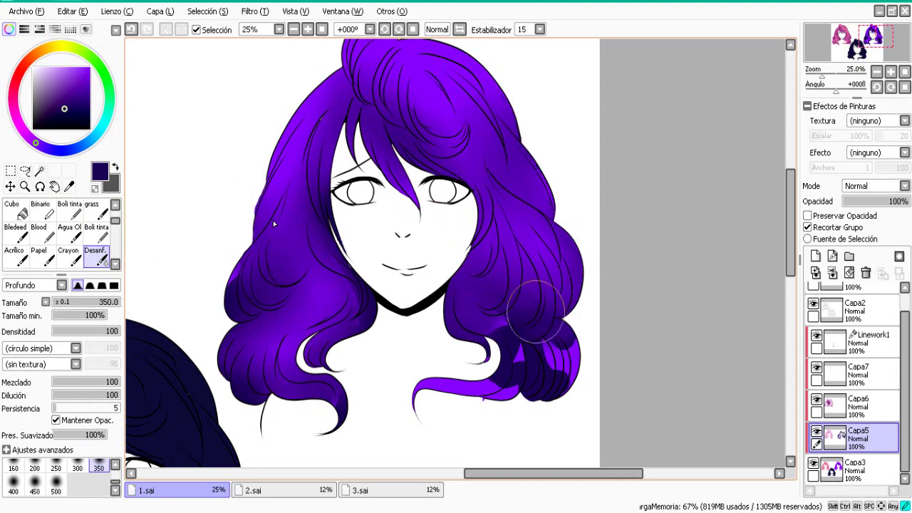
{"action": "mouse_move", "coordinate": [536, 311]}
{"action": "left_mouse_down"}
{"action": "mouse_move", "coordinate": [512, 376]}
{"action": "mouse_move", "coordinate": [485, 373]}
{"action": "mouse_move", "coordinate": [573, 385]}
{"action": "mouse_move", "coordinate": [538, 324]}
{"action": "mouse_move", "coordinate": [497, 340]}
{"action": "left_mouse_up"}
{"action": "mouse_move", "coordinate": [381, 314]}
{"action": "left_mouse_down"}
{"action": "mouse_move", "coordinate": [355, 320]}
{"action": "mouse_move", "coordinate": [320, 248]}
{"action": "mouse_move", "coordinate": [299, 184]}
{"action": "mouse_move", "coordinate": [306, 118]}
{"action": "mouse_move", "coordinate": [266, 232]}
{"action": "mouse_move", "coordinate": [231, 274]}
{"action": "left_mouse_up"}
{"action": "mouse_move", "coordinate": [400, 108]}
{"action": "left_mouse_down"}
{"action": "mouse_move", "coordinate": [440, 124]}
{"action": "mouse_move", "coordinate": [404, 102]}
{"action": "left_mouse_up"}
Sample the bright purple, choose a pale lilac of that hue for the Boli tinta brush and select the Capa6 layer.
{"action": "right_click", "coordinate": [410, 52]}
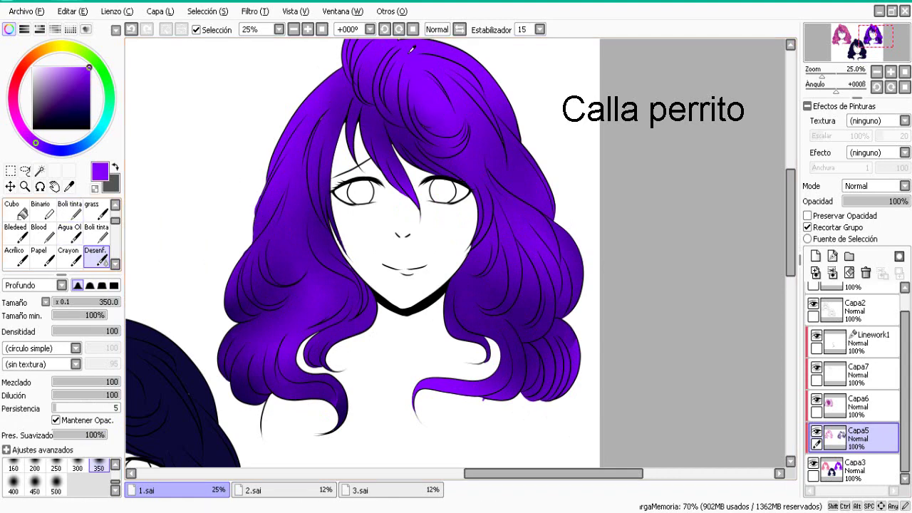
{"action": "left_click", "coordinate": [115, 463]}
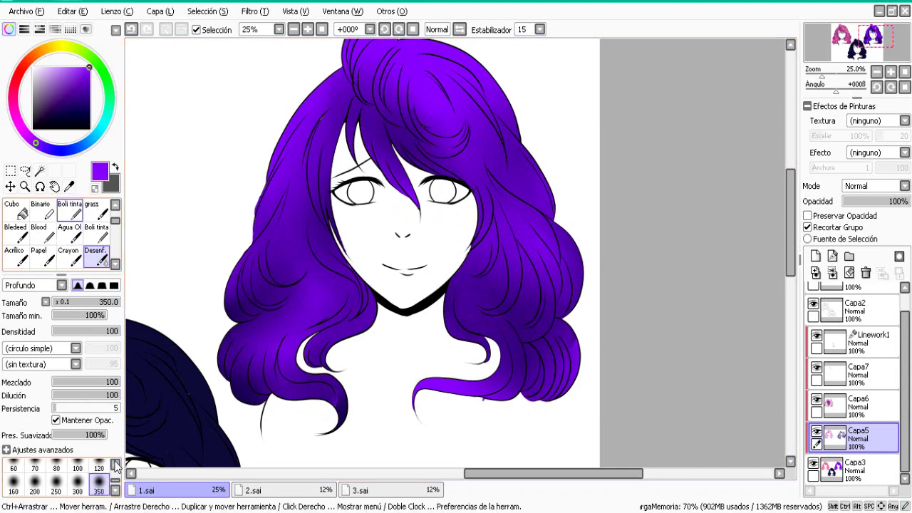
{"action": "left_click", "coordinate": [76, 212]}
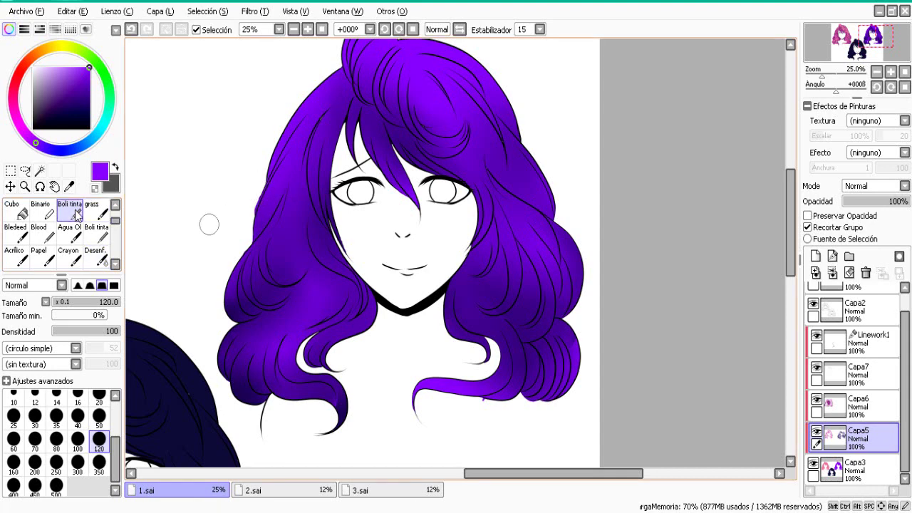
{"action": "left_click_drag", "start_coordinate": [67, 73], "coordinate": [44, 67]}
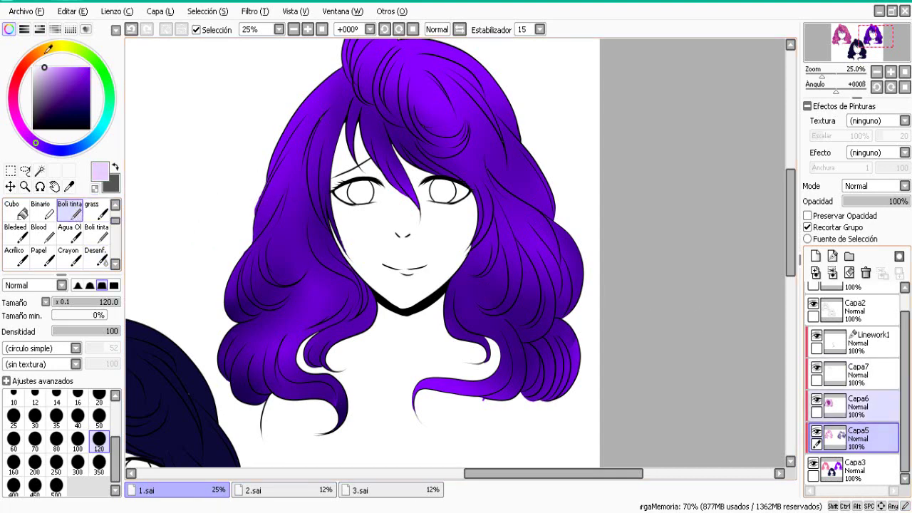
{"action": "left_click", "coordinate": [854, 415]}
Undo a trial lilac band across the purple hair and paint a near-white band at eye level instead.
{"action": "left_click_drag", "start_coordinate": [278, 146], "coordinate": [538, 171]}
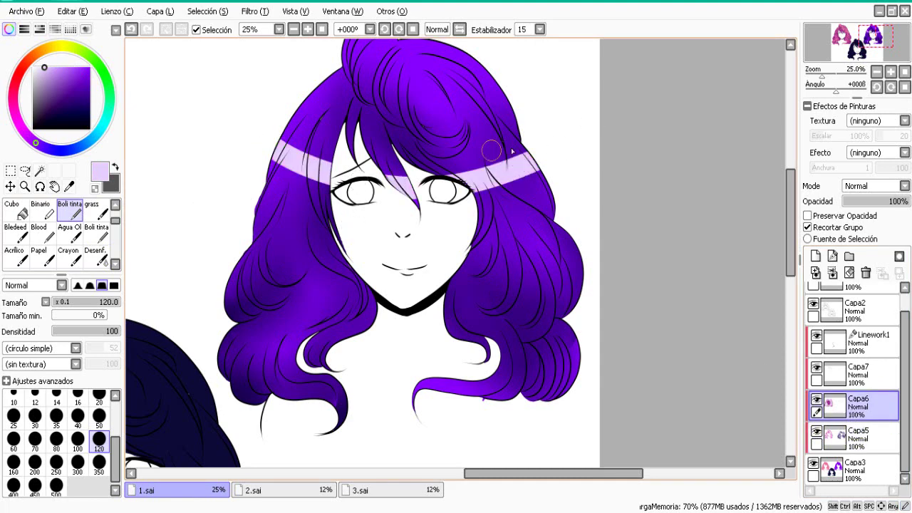
{"action": "left_click", "coordinate": [131, 29]}
{"action": "left_click", "coordinate": [34, 68]}
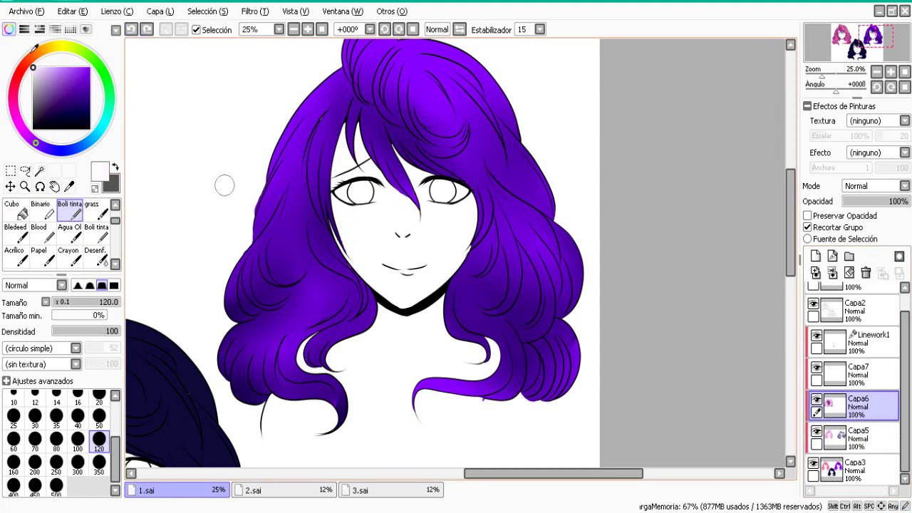
{"action": "mouse_move", "coordinate": [241, 168]}
{"action": "left_mouse_down"}
{"action": "mouse_move", "coordinate": [411, 212]}
{"action": "mouse_move", "coordinate": [547, 164]}
{"action": "left_mouse_up"}
Blend the white band on both sides of the purple hair into a soft shine with the Desenf. brush.
{"action": "left_click", "coordinate": [96, 257]}
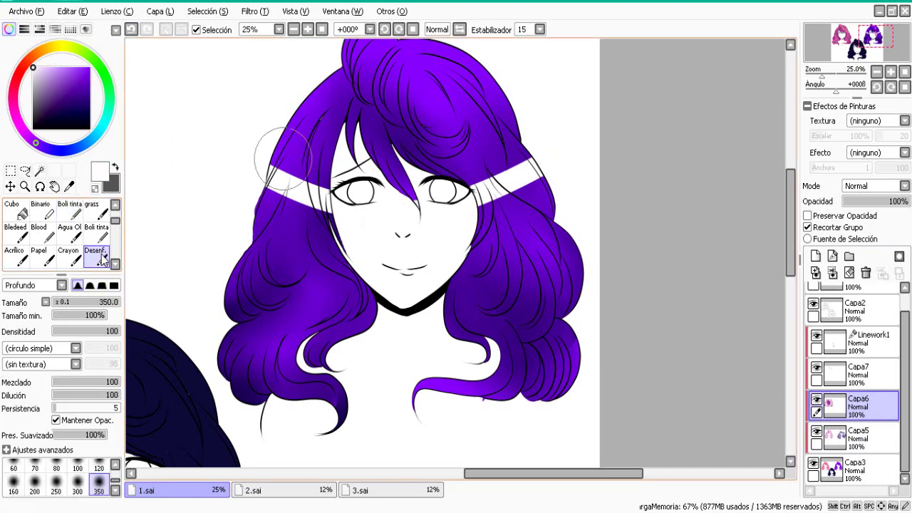
{"action": "left_click_drag", "start_coordinate": [254, 166], "coordinate": [334, 220]}
{"action": "mouse_move", "coordinate": [579, 180]}
{"action": "left_mouse_down"}
{"action": "mouse_move", "coordinate": [485, 198]}
{"action": "mouse_move", "coordinate": [471, 212]}
{"action": "mouse_move", "coordinate": [527, 180]}
{"action": "left_mouse_up"}
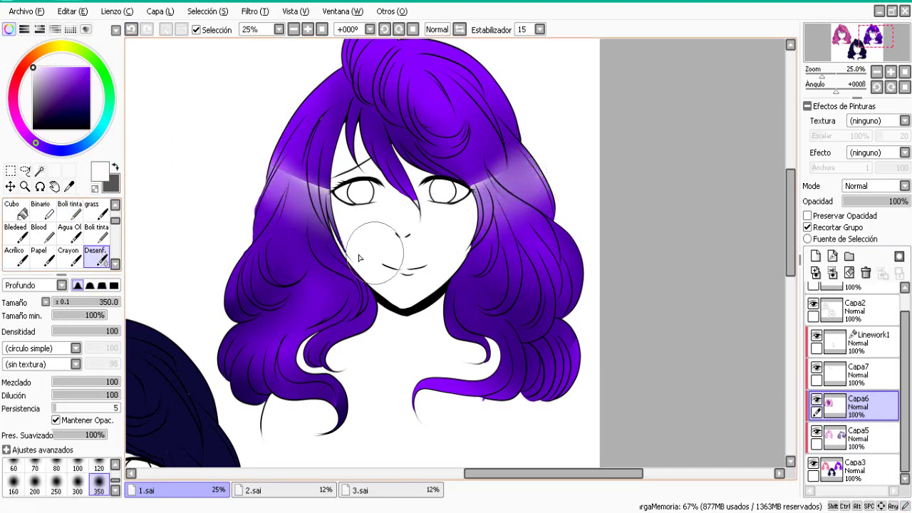
{"action": "left_click", "coordinate": [322, 30]}
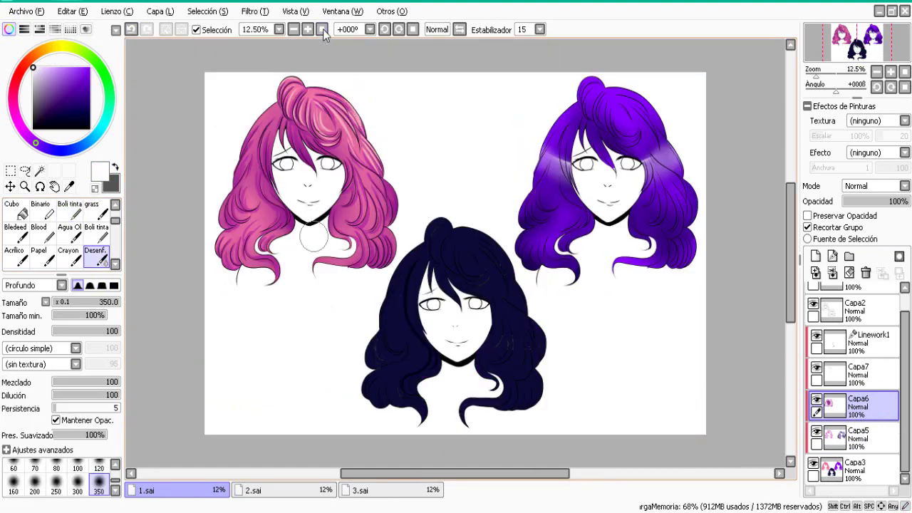